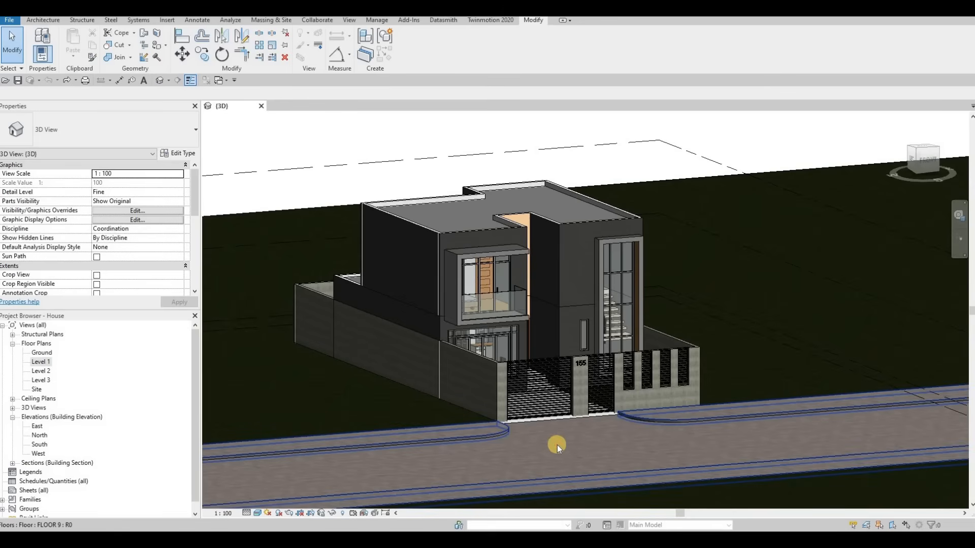
pyautogui.click(581, 440)
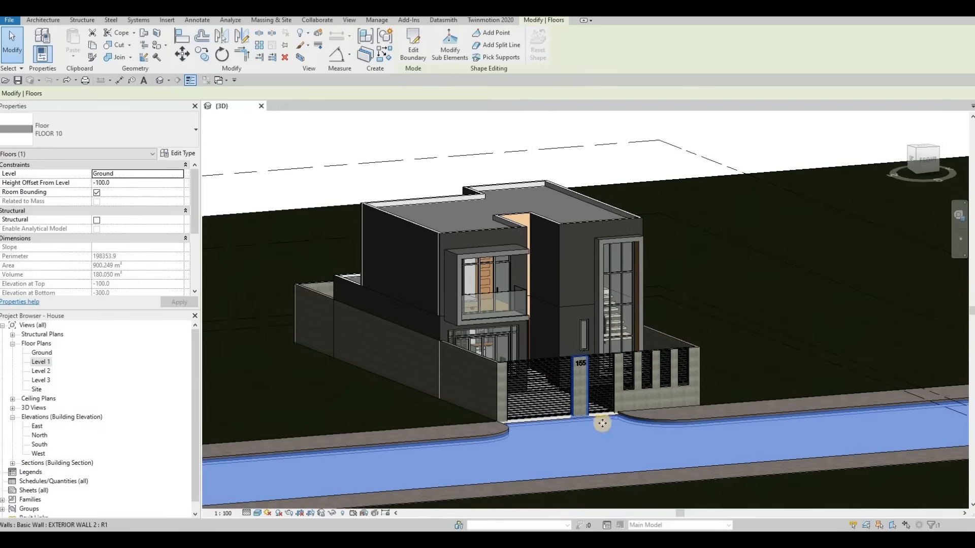
pyautogui.press('Escape')
pyautogui.press('Escape')
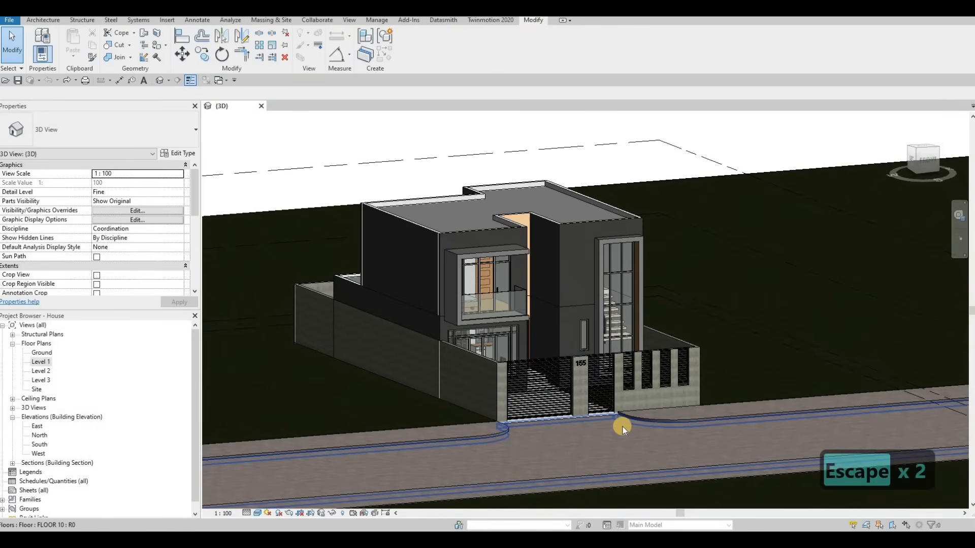
pyautogui.moveTo(599, 370); pyautogui.dragTo(589, 384, button='middle')
pyautogui.moveTo(591, 273); pyautogui.dragTo(591, 273, button='middle')
pyautogui.scroll(1, 592, 272)
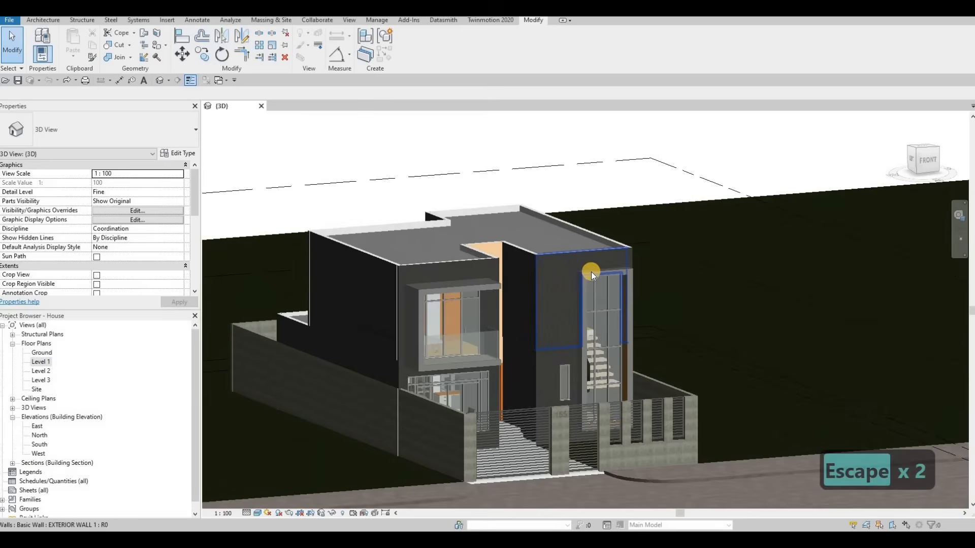
# Open the in-place generic model framing the stair window for editing and try to delete its extrusion.
pyautogui.click(591, 272)
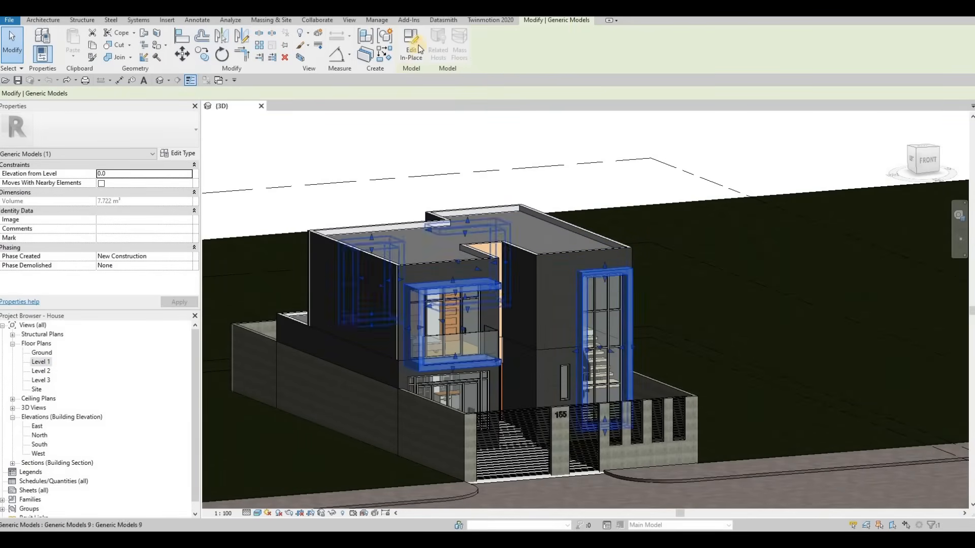
pyautogui.doubleClick(588, 275)
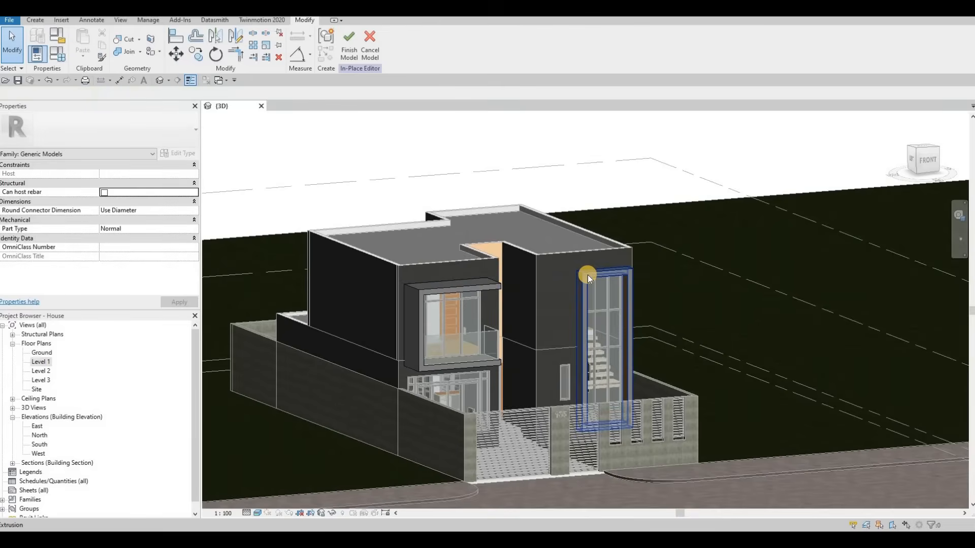
pyautogui.press('Tab')
pyautogui.press('Escape')
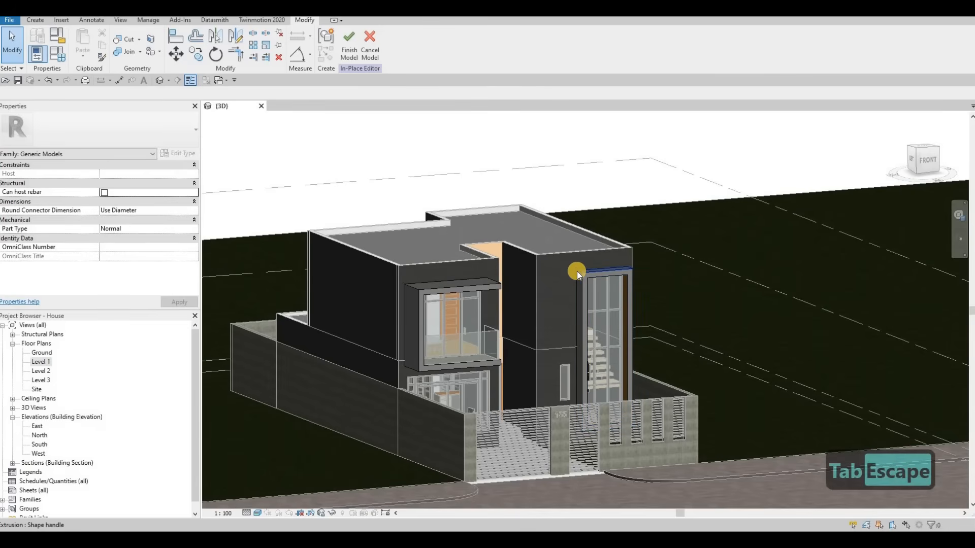
pyautogui.press('Escape')
pyautogui.click(577, 271)
pyautogui.press('Delete')
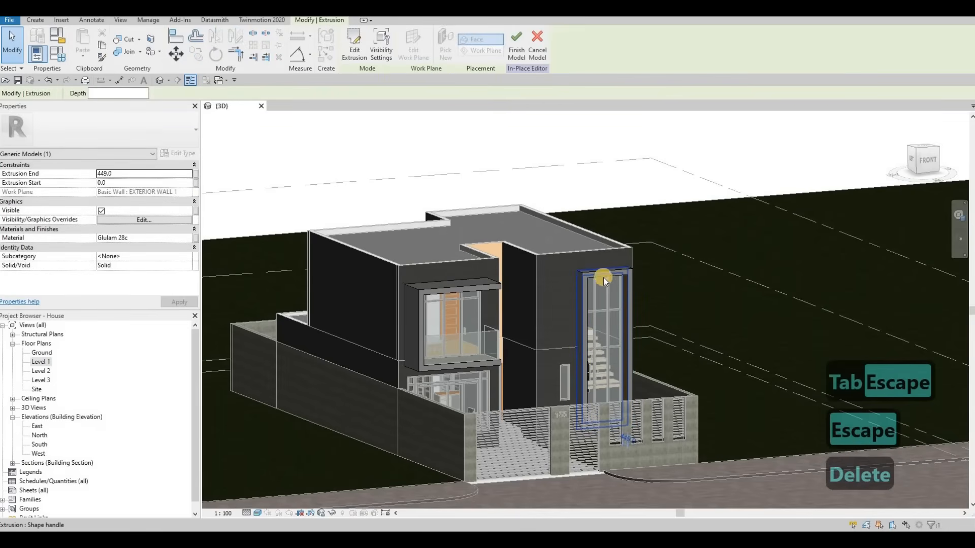
pyautogui.scroll(3, 581, 275)
pyautogui.press('Escape')
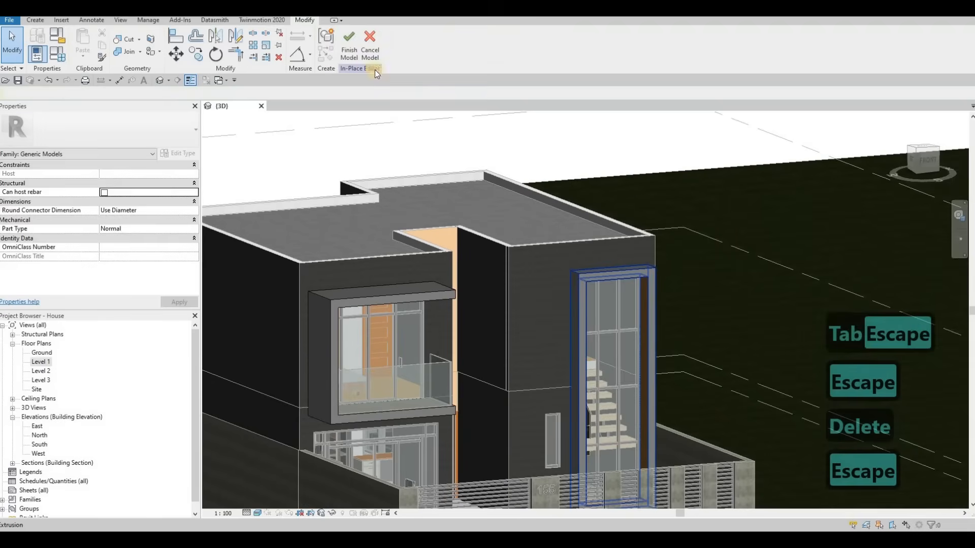
# Edit the frame extrusion's sketch, delete its sketch lines, then quit sketching and discard the edits.
pyautogui.doubleClick(573, 293)
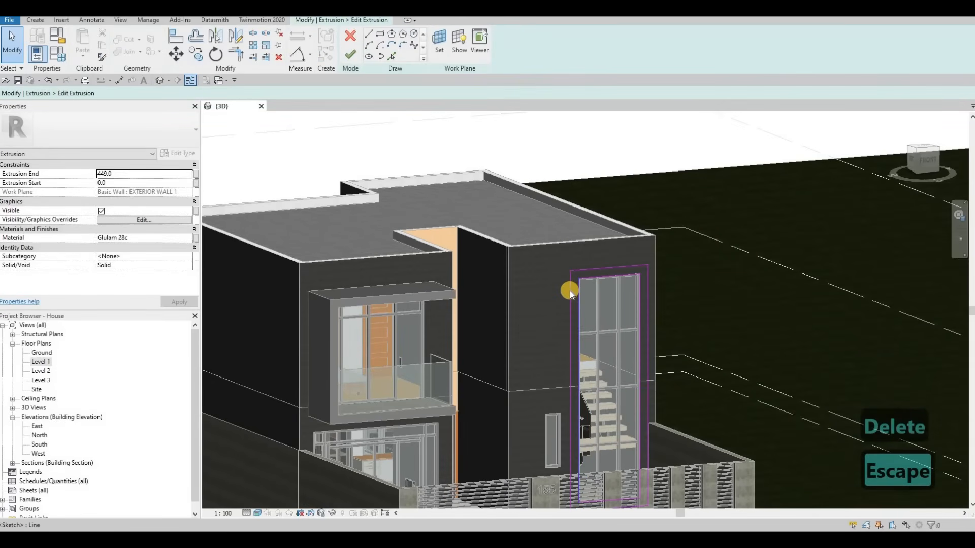
pyautogui.press('Tab')
pyautogui.click(571, 291)
pyautogui.press('Delete')
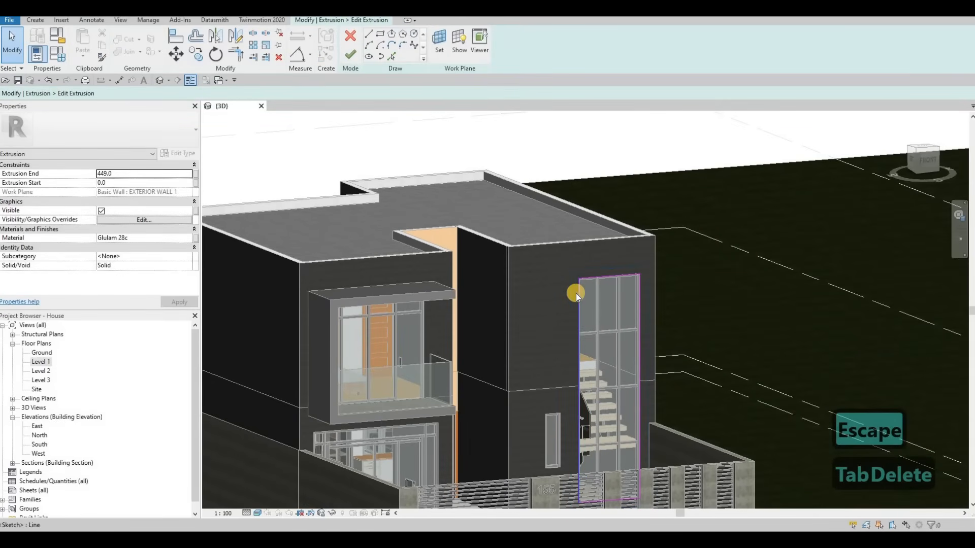
pyautogui.press('Tab')
pyautogui.click(577, 294)
pyautogui.press('Delete')
pyautogui.click(351, 55)
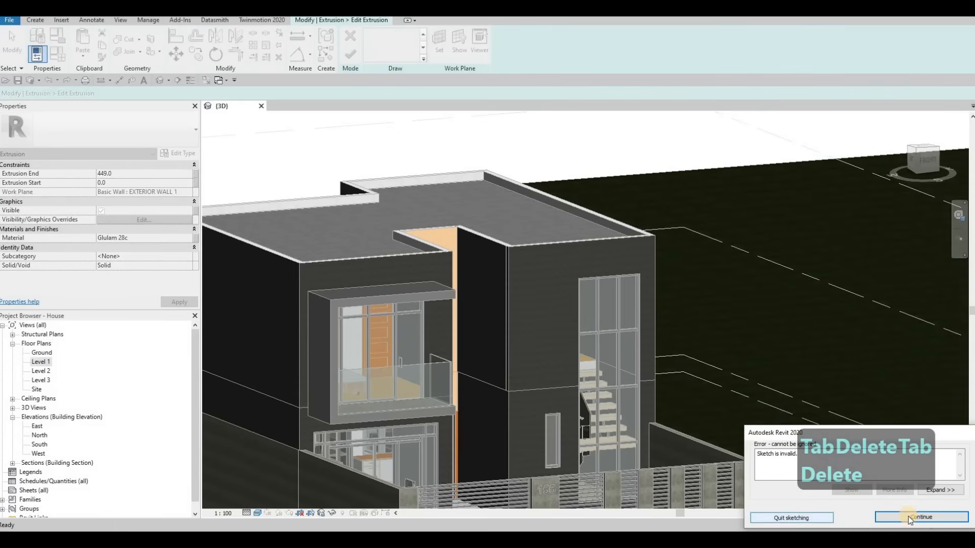
pyautogui.click(808, 521)
pyautogui.scroll(-2, 532, 485)
pyautogui.moveTo(531, 485)
pyautogui.keyDown('shift'); pyautogui.mouseDown(button='middle')
pyautogui.moveTo(495, 430)
pyautogui.moveTo(457, 472)
pyautogui.mouseUp(button='middle'); pyautogui.keyUp('shift')
pyautogui.click(349, 55)
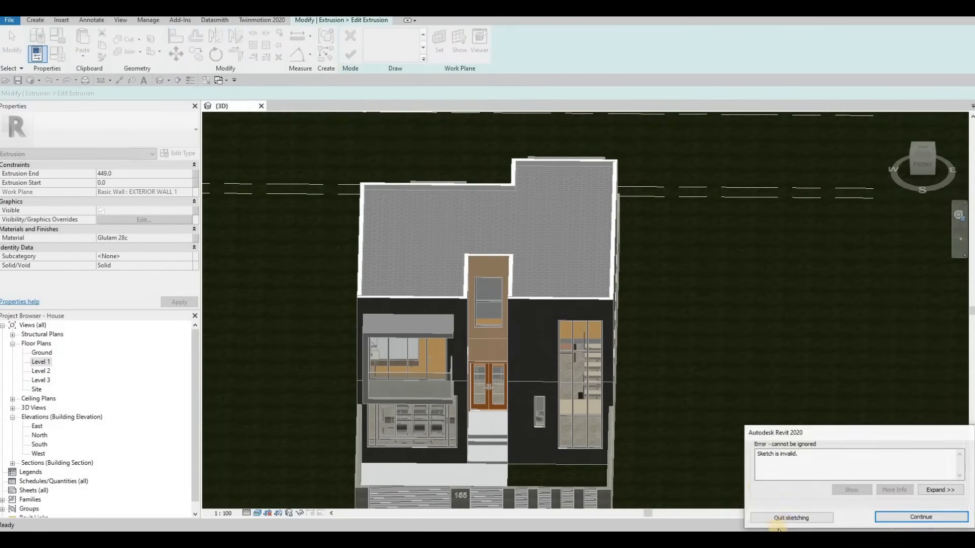
pyautogui.click(792, 518)
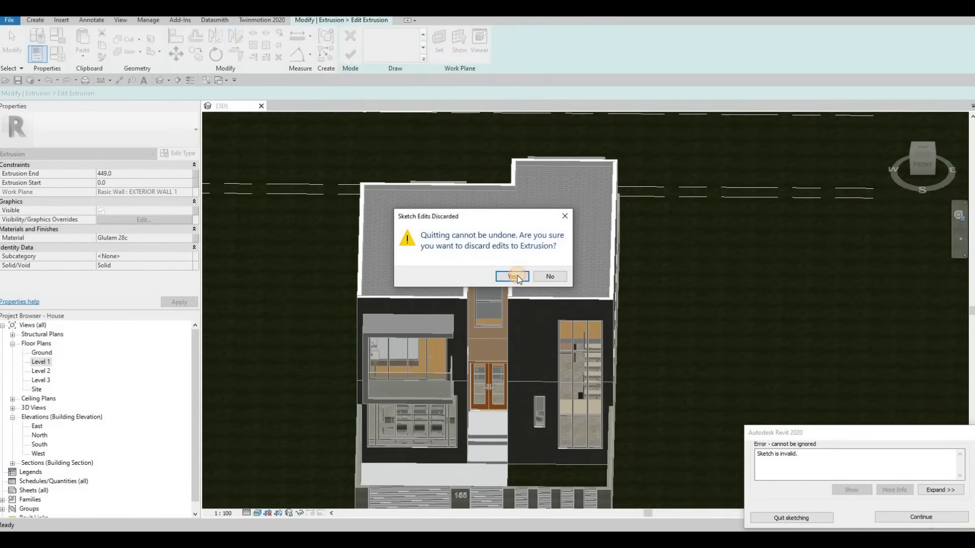
pyautogui.click(514, 277)
# Delete the stair-window frame extrusion and finish the in-place model.
pyautogui.scroll(3, 539, 329)
pyautogui.scroll(-2, 592, 363)
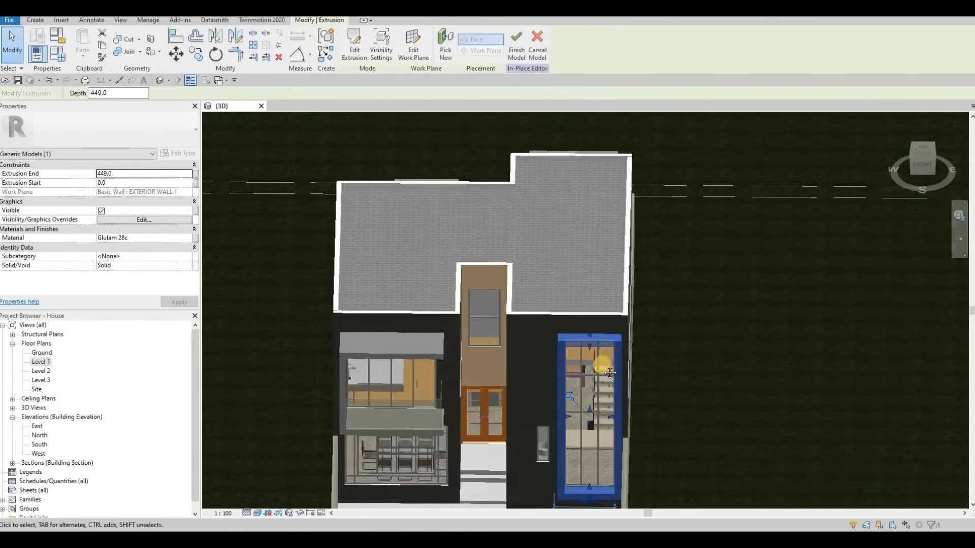
pyautogui.press('Escape')
pyautogui.press('Escape')
pyautogui.keyDown('shift'); pyautogui.moveTo(612, 327); pyautogui.dragTo(586, 304, button='middle'); pyautogui.keyUp('shift')
pyautogui.click(592, 311)
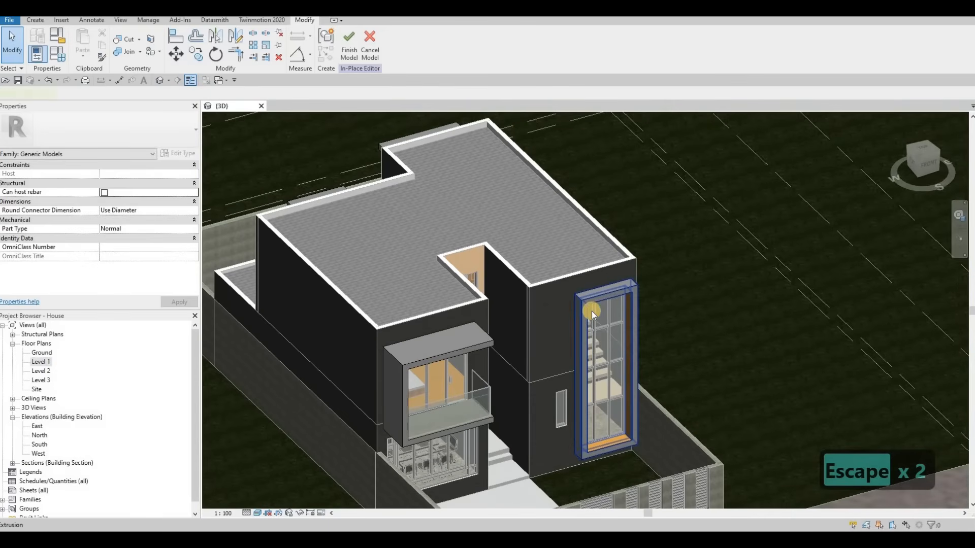
pyautogui.press('Delete')
pyautogui.click(350, 45)
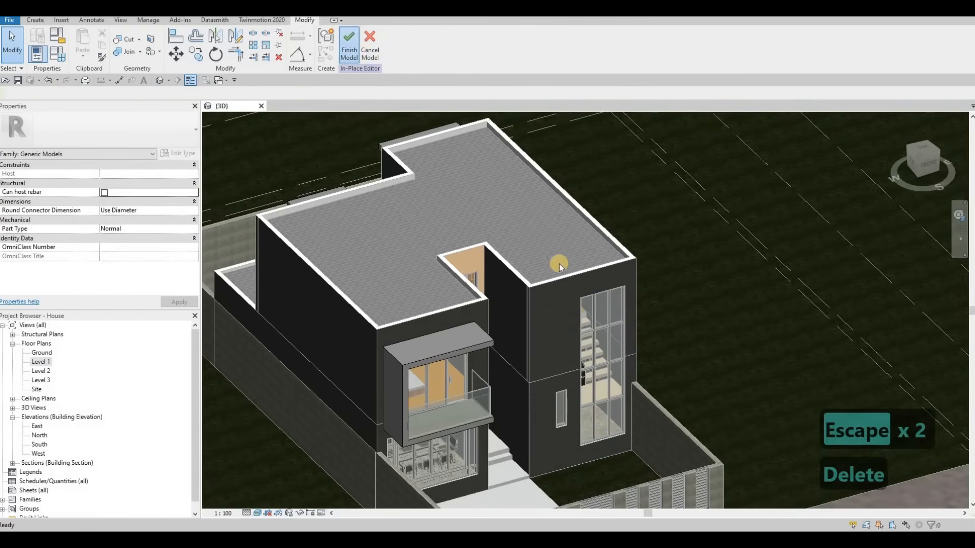
pyautogui.press('Escape')
# Open the Level 1 floor plan.
pyautogui.scroll(-1, 800, 310)
pyautogui.moveTo(734, 330); pyautogui.dragTo(642, 255, button='middle')
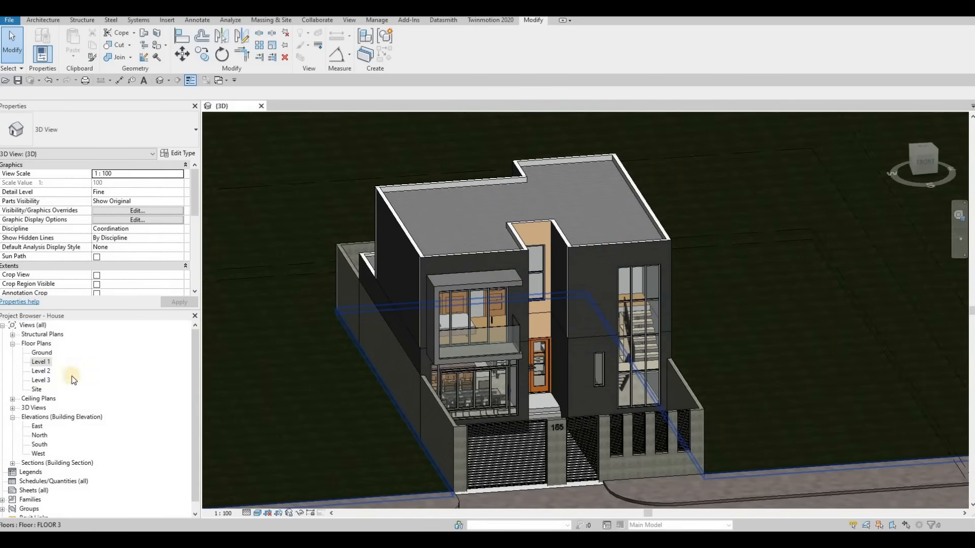
pyautogui.doubleClick(41, 363)
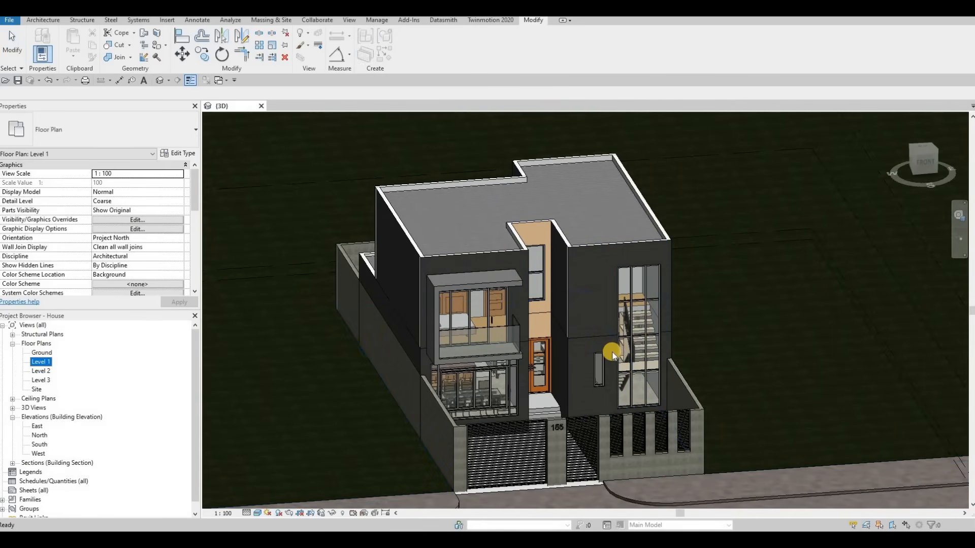
pyautogui.scroll(5, 579, 306)
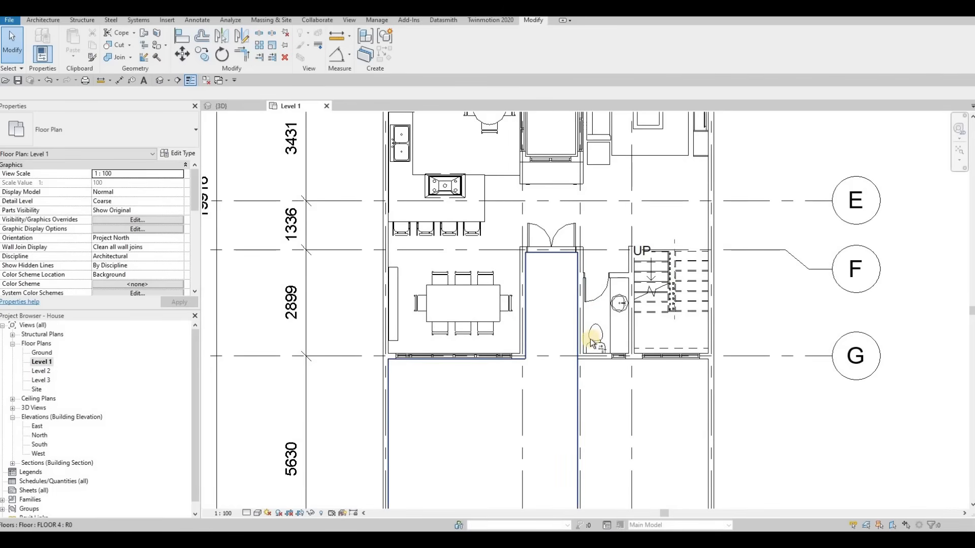
pyautogui.press('t')
pyautogui.press('r')
pyautogui.scroll(2, 577, 332)
pyautogui.press('Escape')
# Using Create Similar on the bathroom's side wall, add a 600 mm radius fillet arc wall joining it to the front wall.
pyautogui.press('Escape')
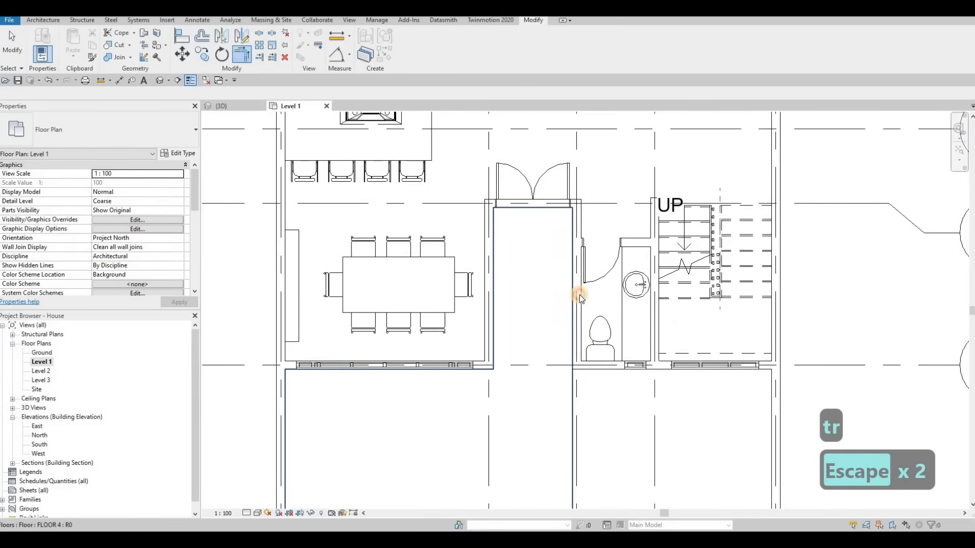
pyautogui.click(576, 306)
pyautogui.press('Escape')
pyautogui.click(577, 306)
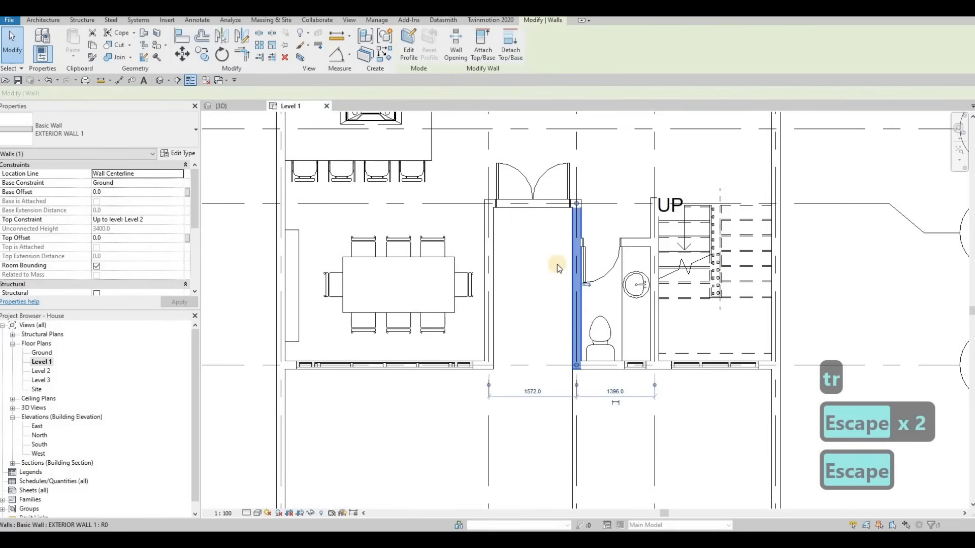
pyautogui.press('c')
pyautogui.press('s')
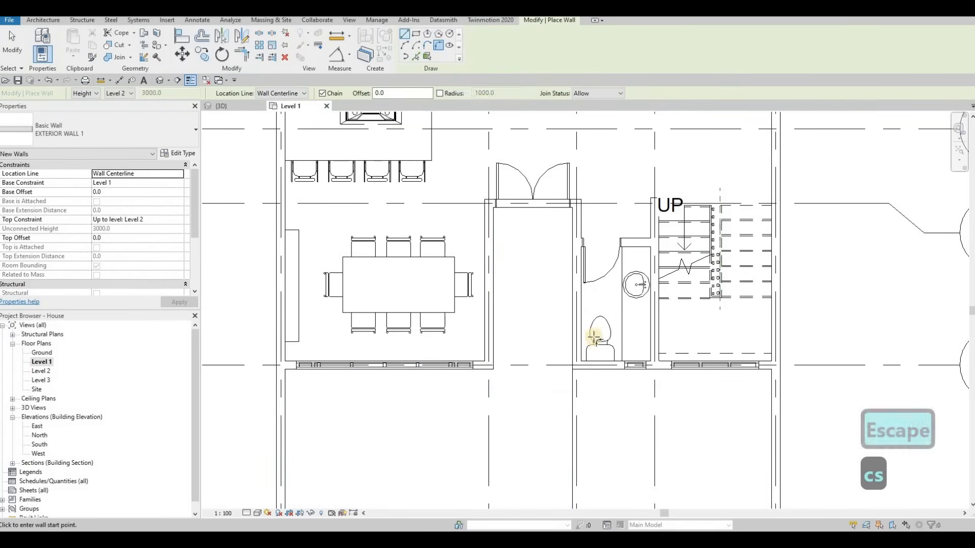
pyautogui.click(438, 44)
pyautogui.click(593, 367)
pyautogui.click(573, 345)
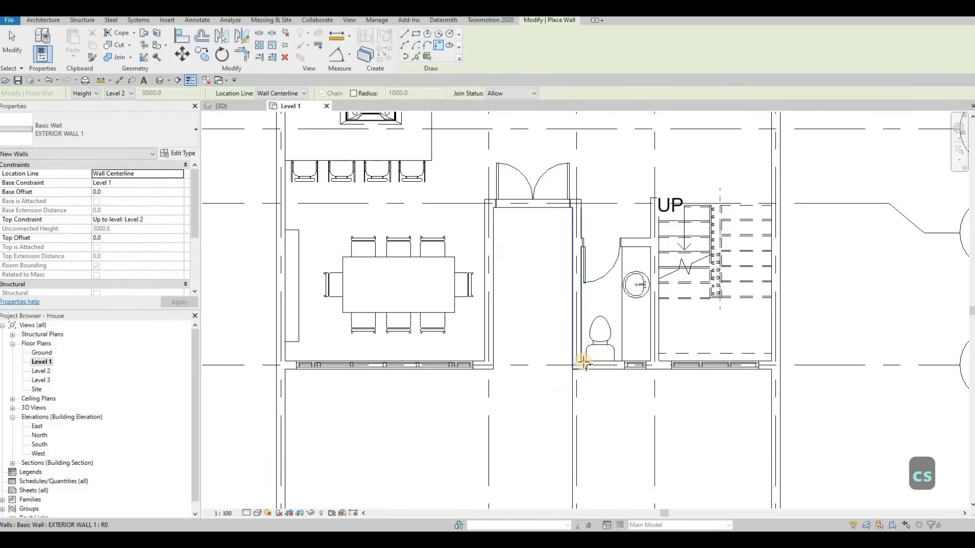
pyautogui.scroll(2, 584, 368)
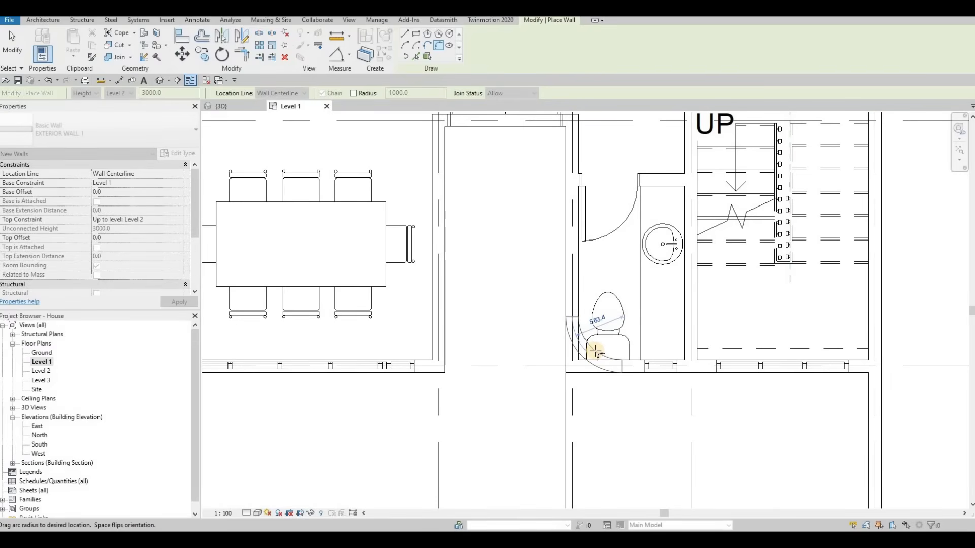
pyautogui.click(609, 343)
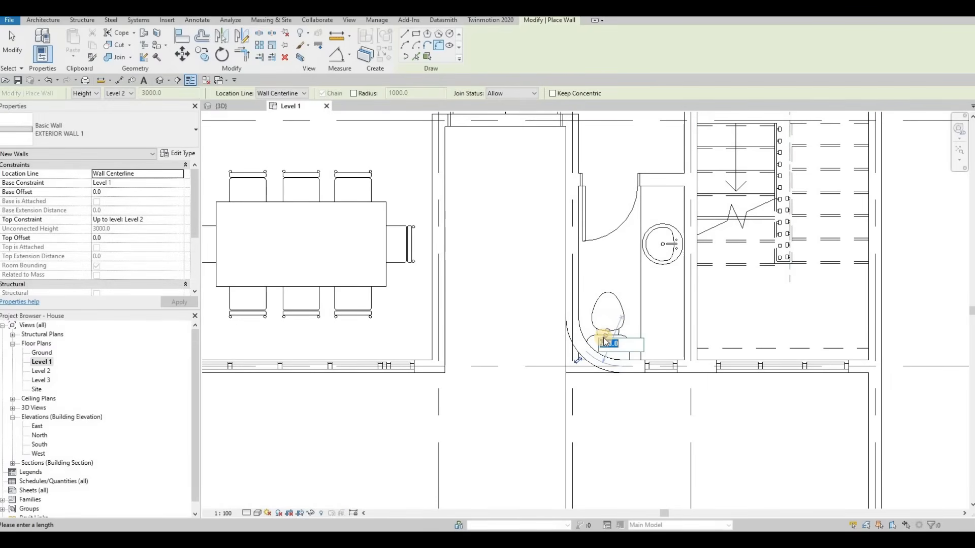
pyautogui.write('600')
pyautogui.press('Return')
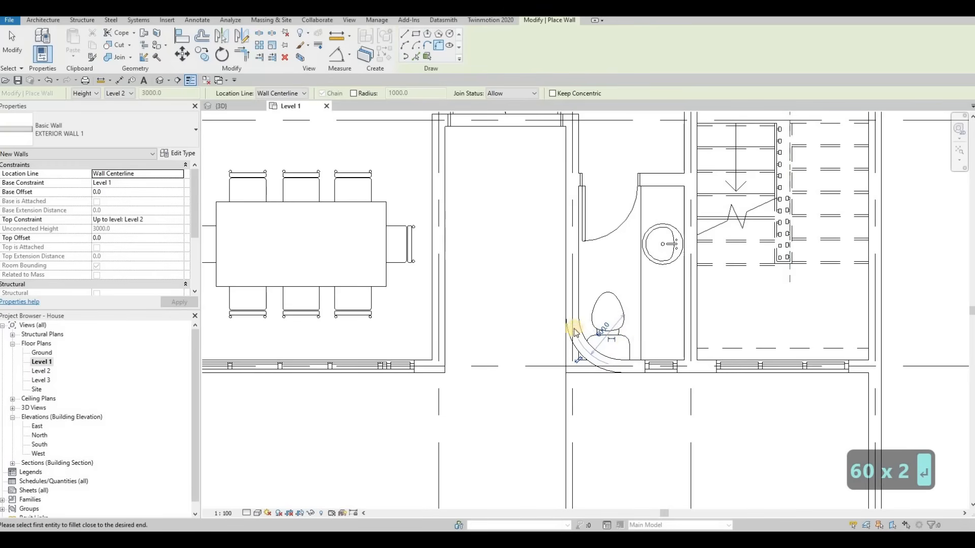
# Add a 600 mm radius fillet arc wall between the front wall and the stair's side wall, unjoining the elements.
pyautogui.moveTo(713, 336); pyautogui.dragTo(643, 326, button='middle')
pyautogui.click(793, 354)
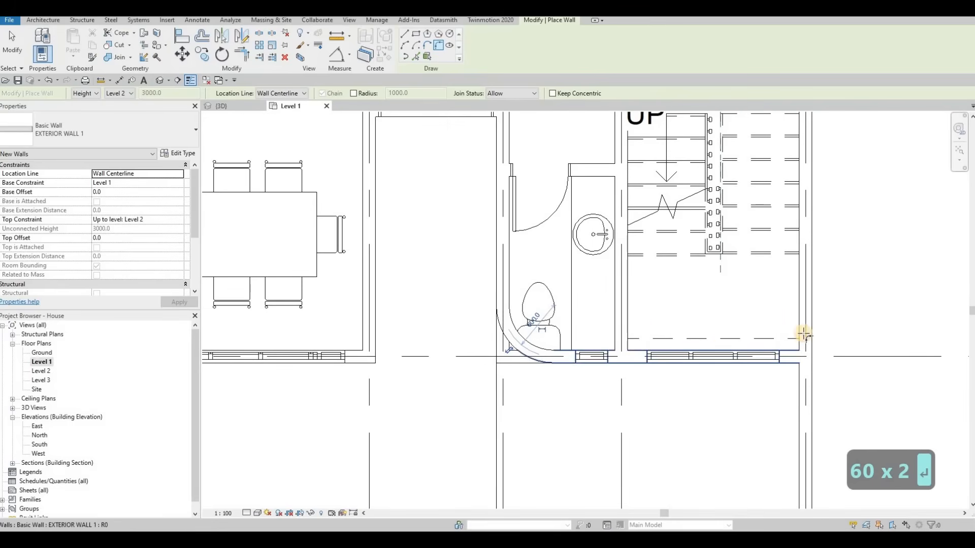
pyautogui.click(801, 336)
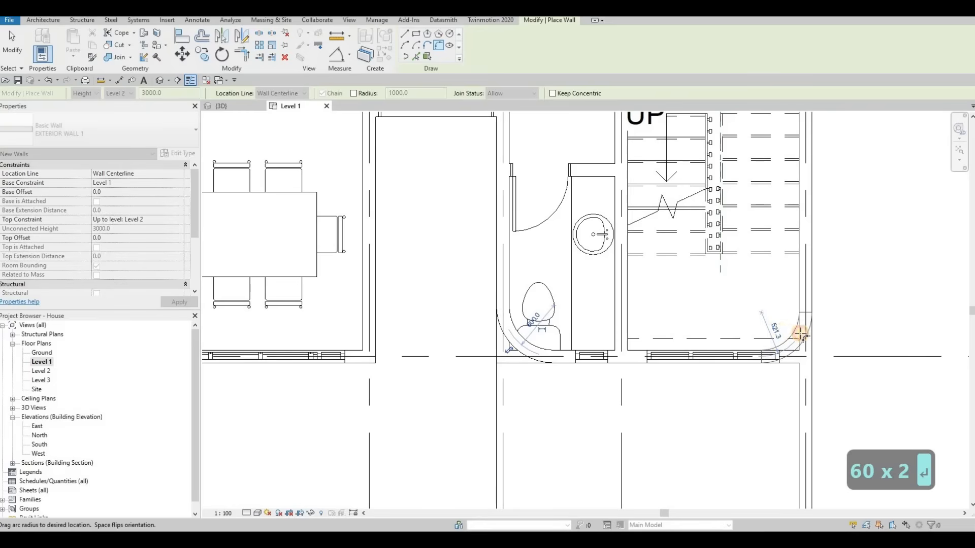
pyautogui.click(775, 331)
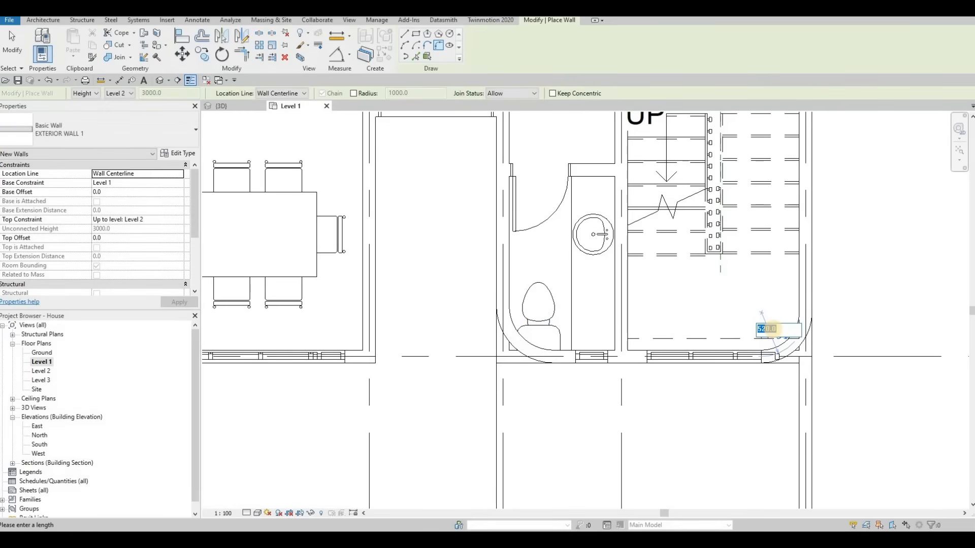
pyautogui.write('600')
pyautogui.press('Return')
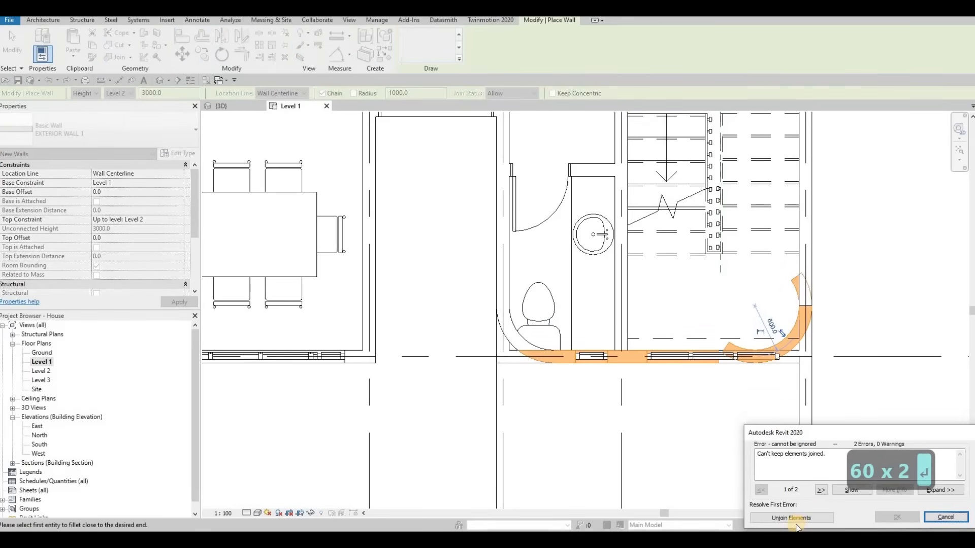
pyautogui.click(800, 519)
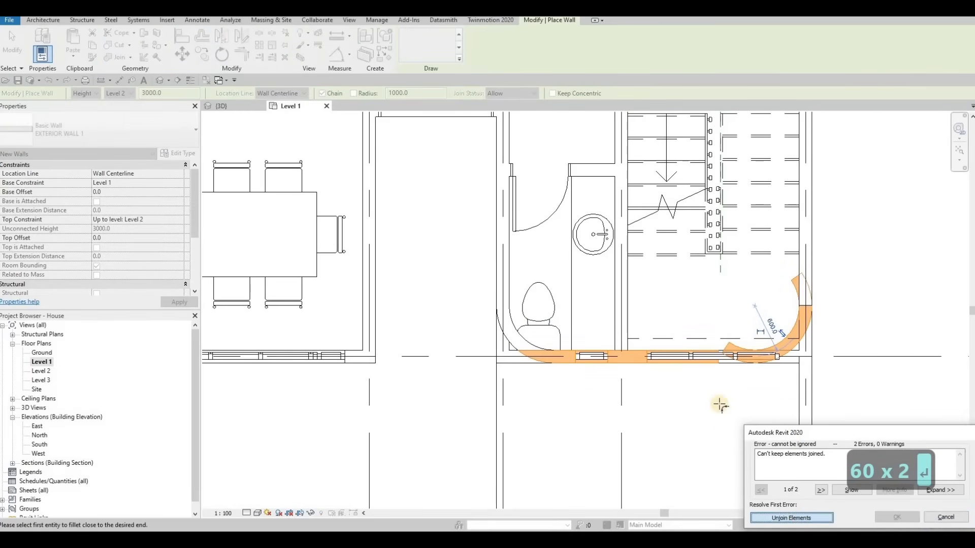
pyautogui.press('Escape')
pyautogui.hotkey('ctrl', 'z')
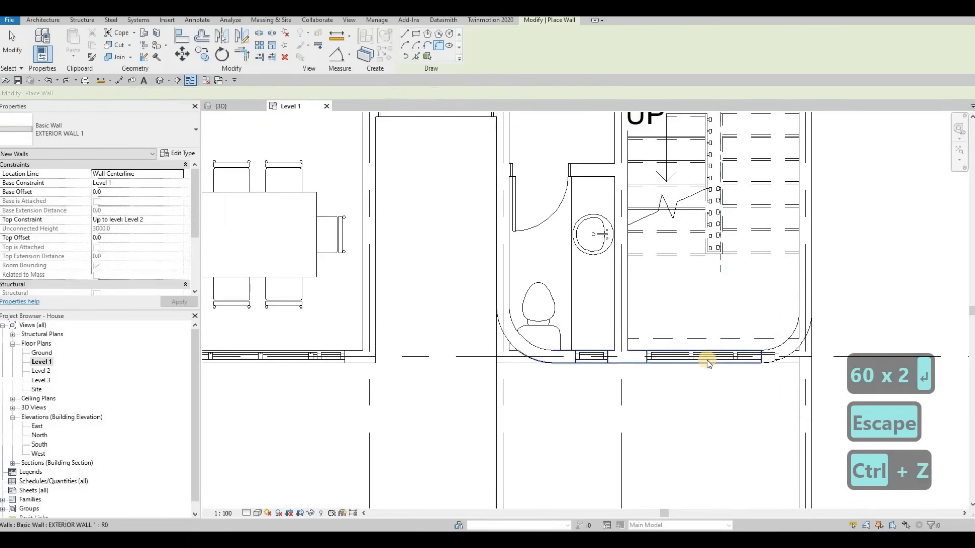
pyautogui.press('Escape')
# Delete the curtain wall in the front wall below the stair.
pyautogui.click(718, 358)
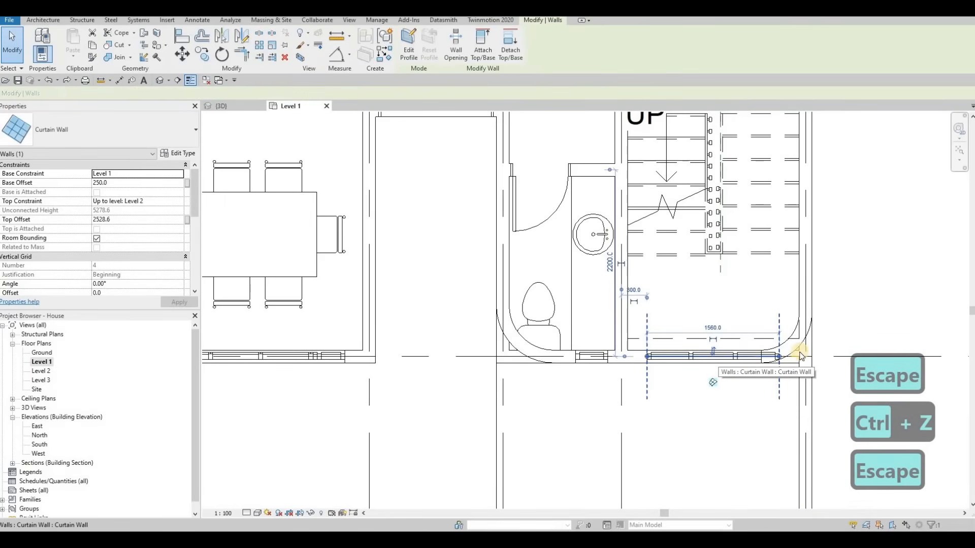
pyautogui.press('Delete')
pyautogui.press('Escape')
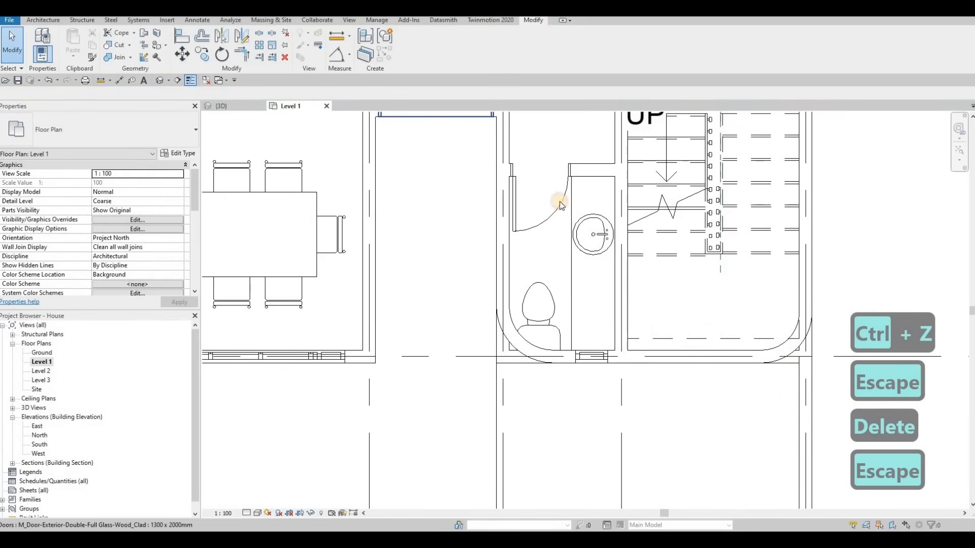
# Switch to the 3D view and orbit to inspect the curved walls.
pyautogui.hotkey('ctrl', 'Tab')
pyautogui.keyDown('shift'); pyautogui.moveTo(634, 371); pyautogui.dragTo(566, 428, button='middle'); pyautogui.keyUp('shift')
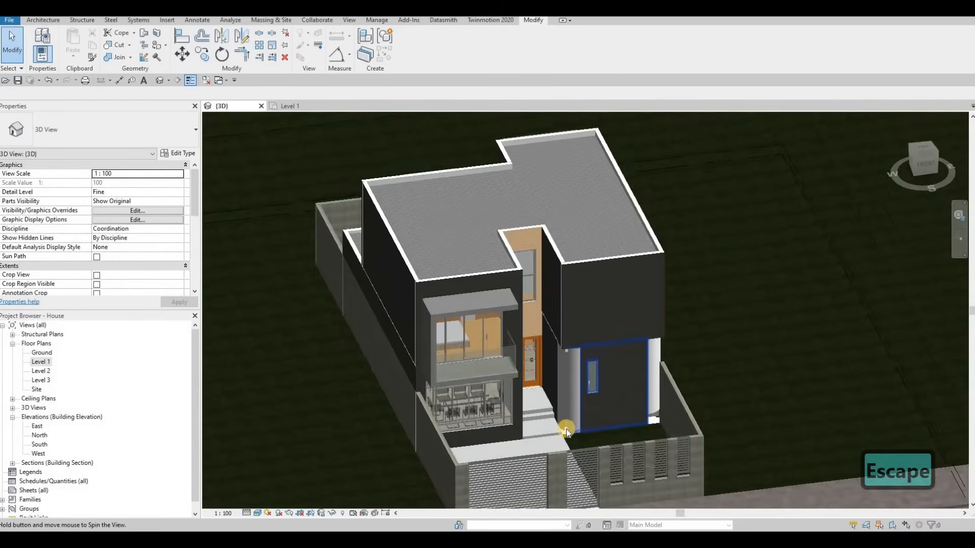
# Edit the Level 1 floor's boundary, picking the bathroom-side curved wall and trimming the boundary to follow its arc.
pyautogui.scroll(6, 566, 424)
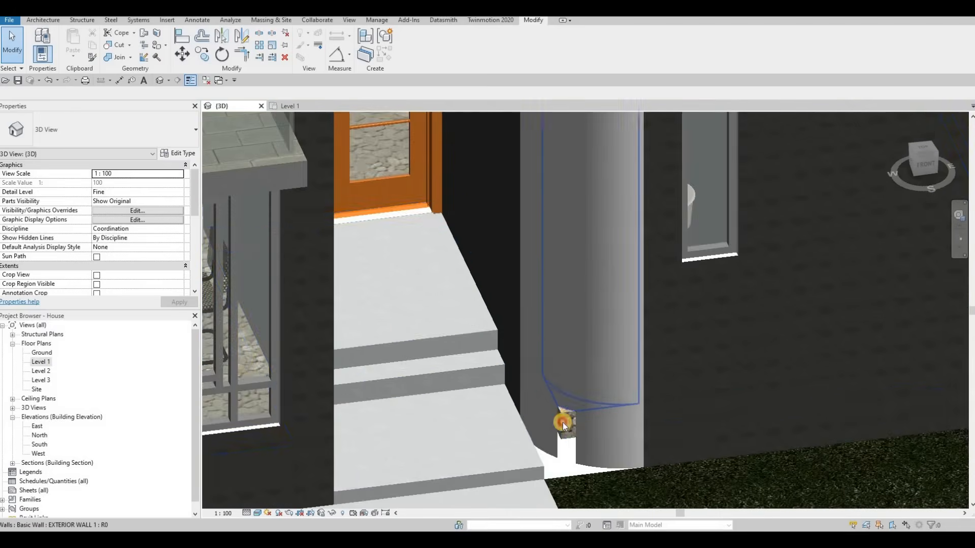
pyautogui.click(562, 422)
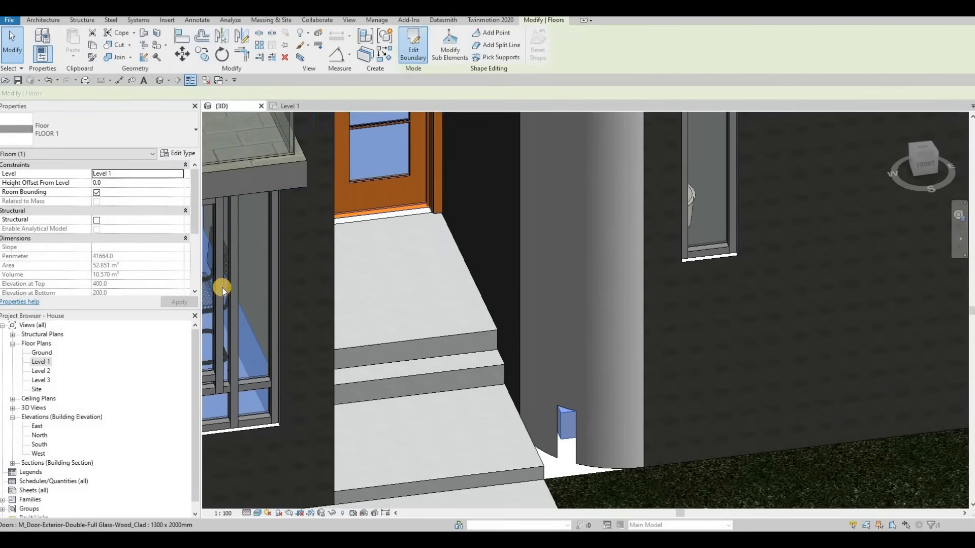
pyautogui.doubleClick(47, 364)
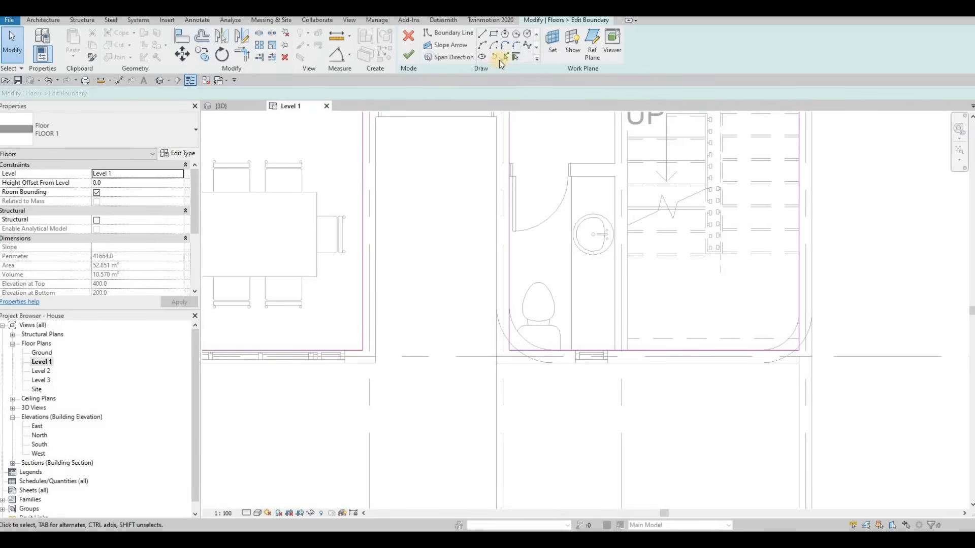
pyautogui.click(520, 335)
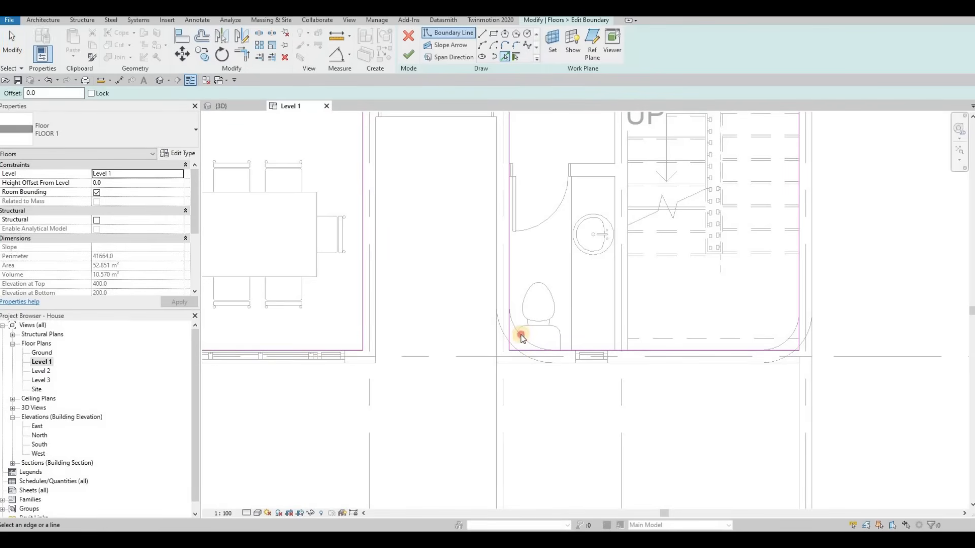
pyautogui.press('Escape')
pyautogui.press('Escape')
pyautogui.press('t')
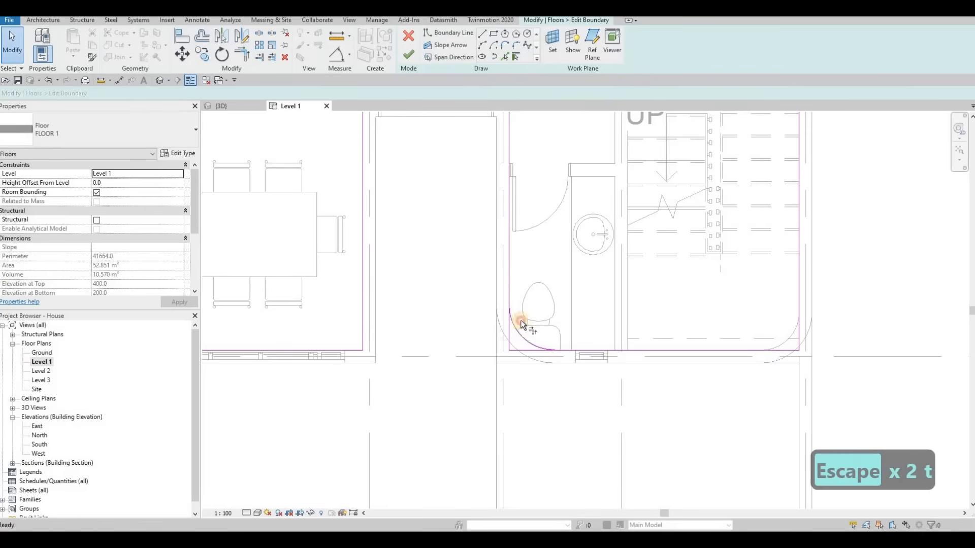
# Trim the floor boundary to follow the stair-side curved wall as well, then finish the boundary edit.
pyautogui.press('r')
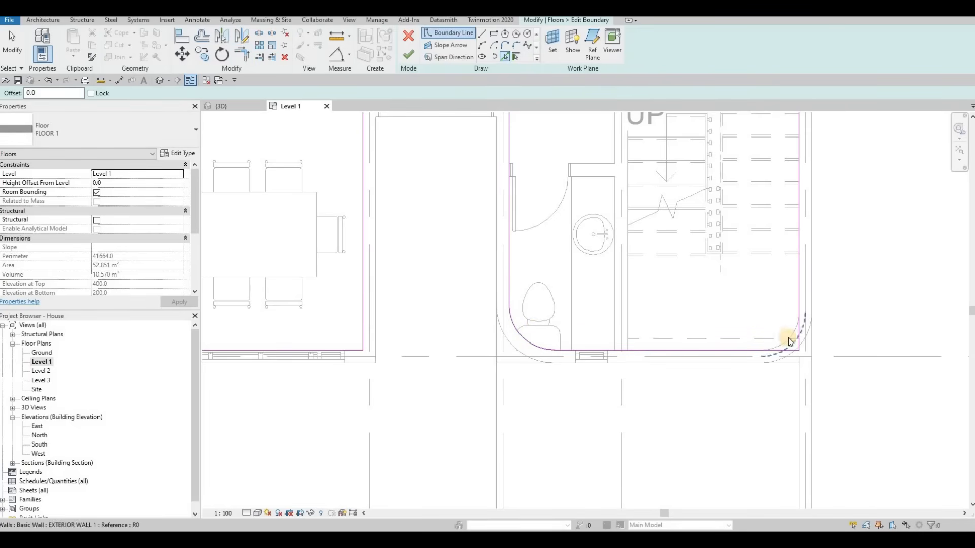
pyautogui.press('t')
pyautogui.press('r')
pyautogui.click(754, 348)
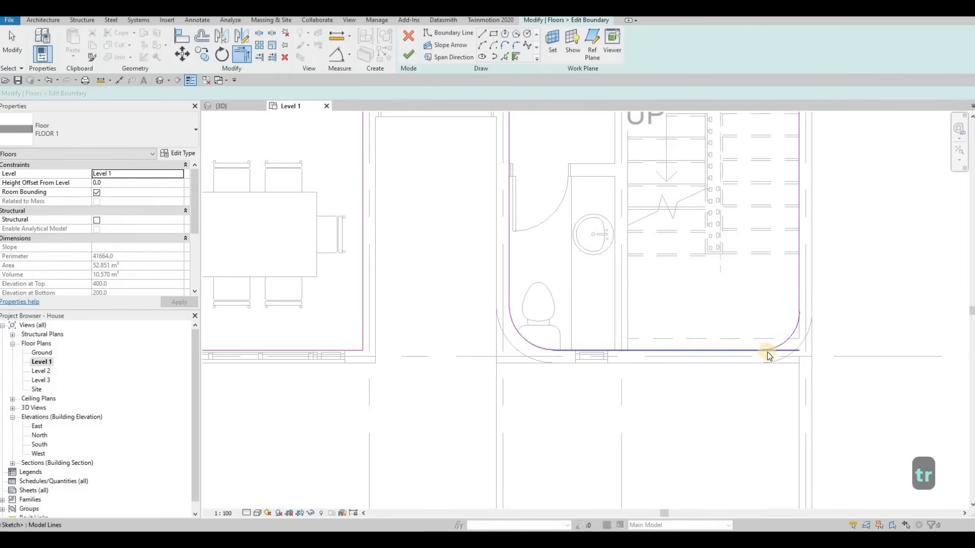
pyautogui.press('Escape')
pyautogui.press('Escape')
pyautogui.click(409, 55)
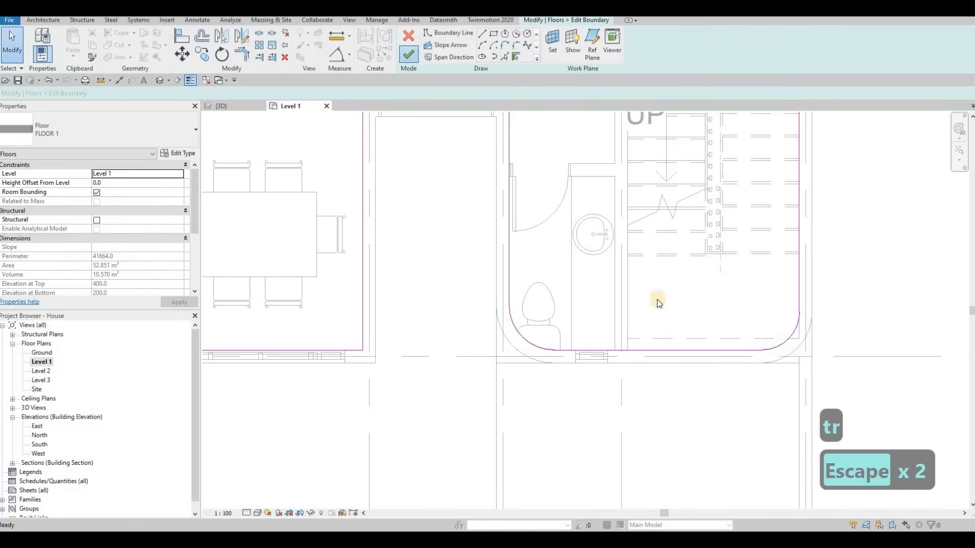
# Check the floor edge along the curved walls in the 3D view and the Level 1 plan.
pyautogui.press('Escape')
pyautogui.press('Escape')
pyautogui.scroll(-4, 642, 300)
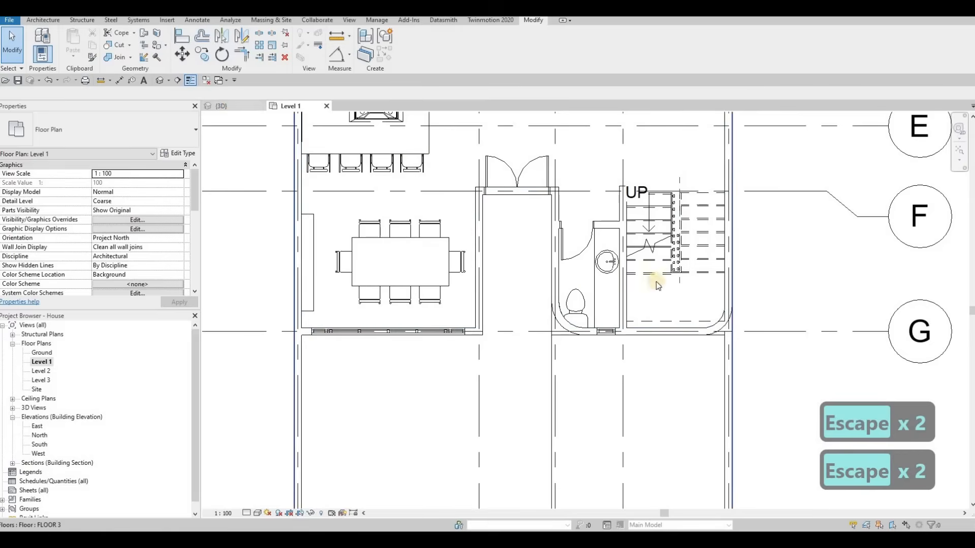
pyautogui.hotkey('ctrl', 'Tab')
pyautogui.scroll(-4, 572, 395)
pyautogui.press('Escape')
pyautogui.click(450, 187)
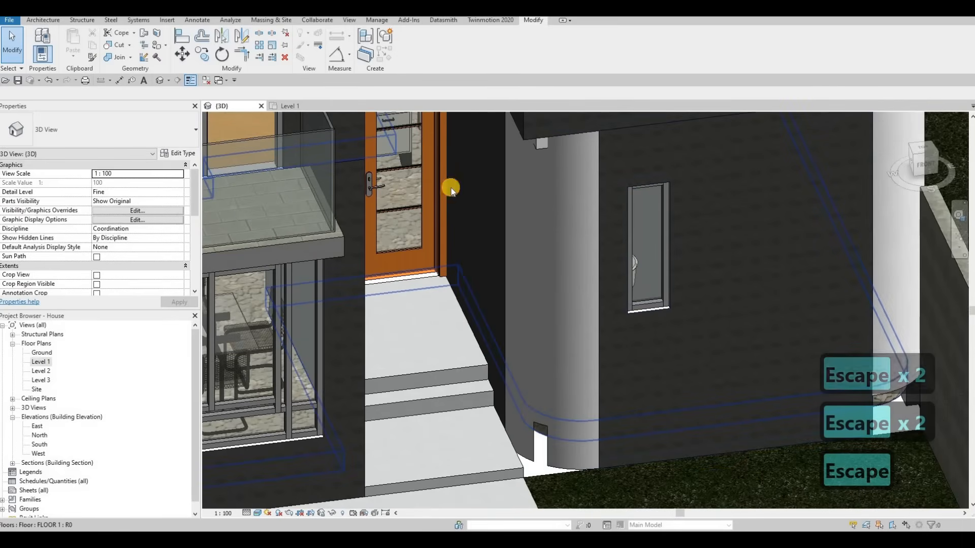
pyautogui.click(413, 43)
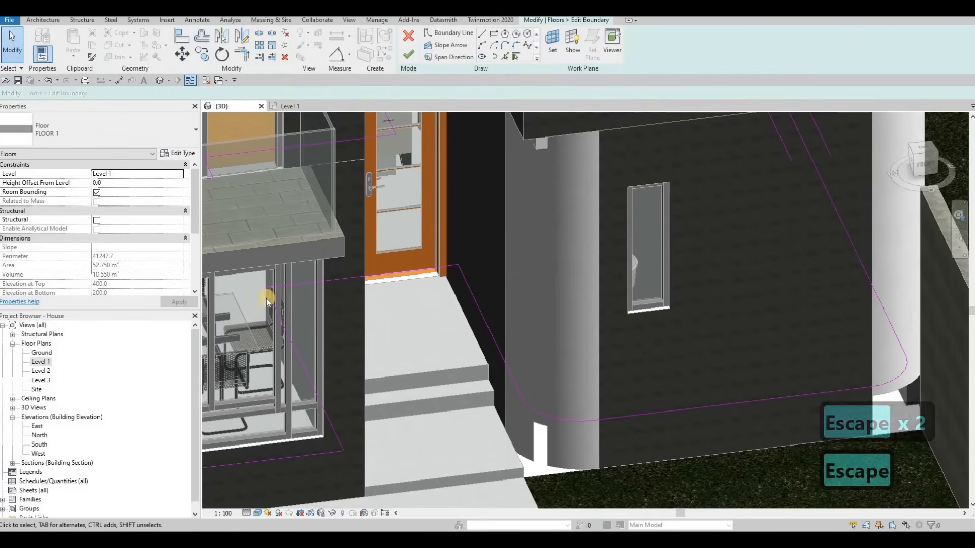
pyautogui.click(292, 107)
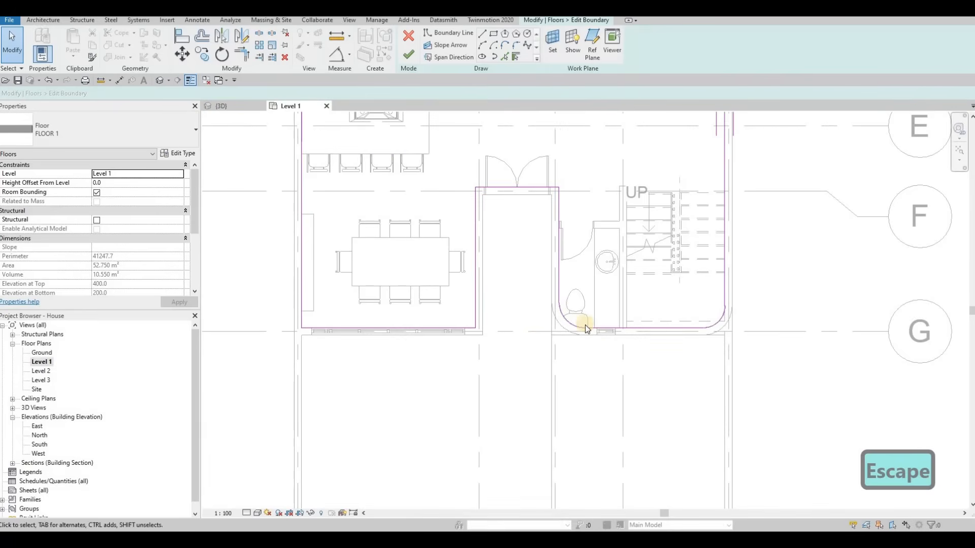
pyautogui.scroll(3, 574, 314)
pyautogui.click(408, 62)
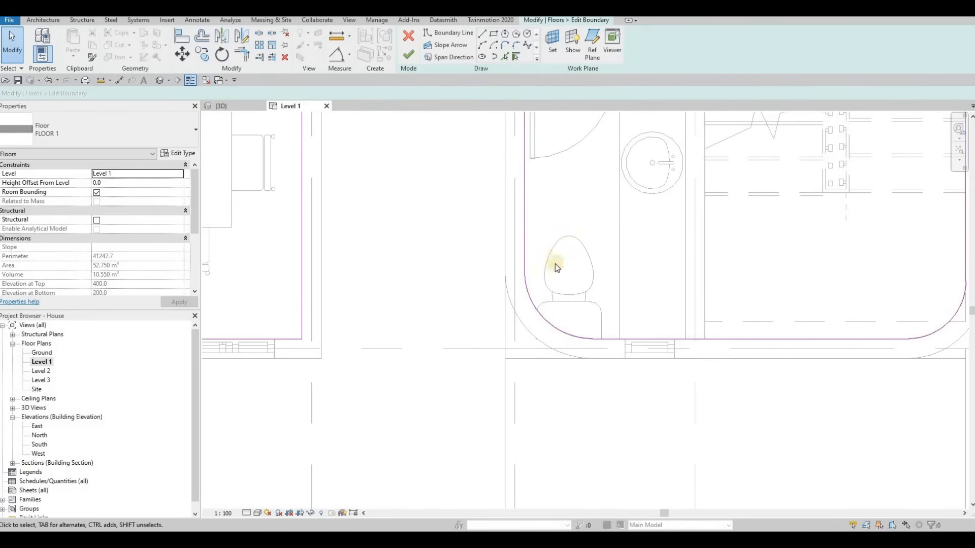
pyautogui.press('Escape')
# Move the Level 1 toilet slightly away from the curved bathroom wall.
pyautogui.click(588, 287)
pyautogui.moveTo(589, 278)
pyautogui.mouseDown()
pyautogui.moveTo(600, 278)
pyautogui.moveTo(583, 284)
pyautogui.mouseUp()
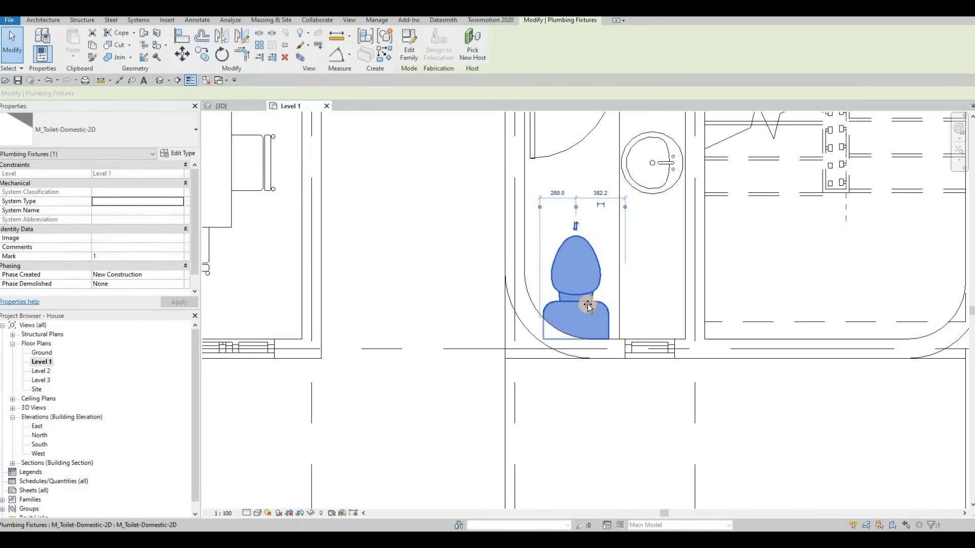
pyautogui.press('Escape')
# Inspect the floor edge and the base of the curved wall in the 3D view and Level 1 plan.
pyautogui.click(232, 107)
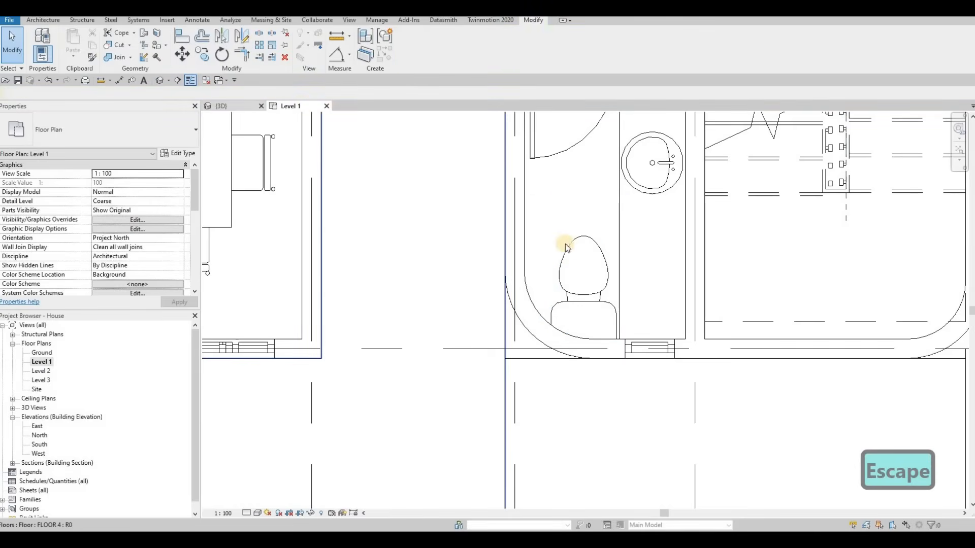
pyautogui.press('Escape')
pyautogui.keyDown('shift'); pyautogui.moveTo(621, 309); pyautogui.dragTo(530, 407, button='middle'); pyautogui.keyUp('shift')
pyautogui.scroll(3, 530, 407)
pyautogui.click(530, 408)
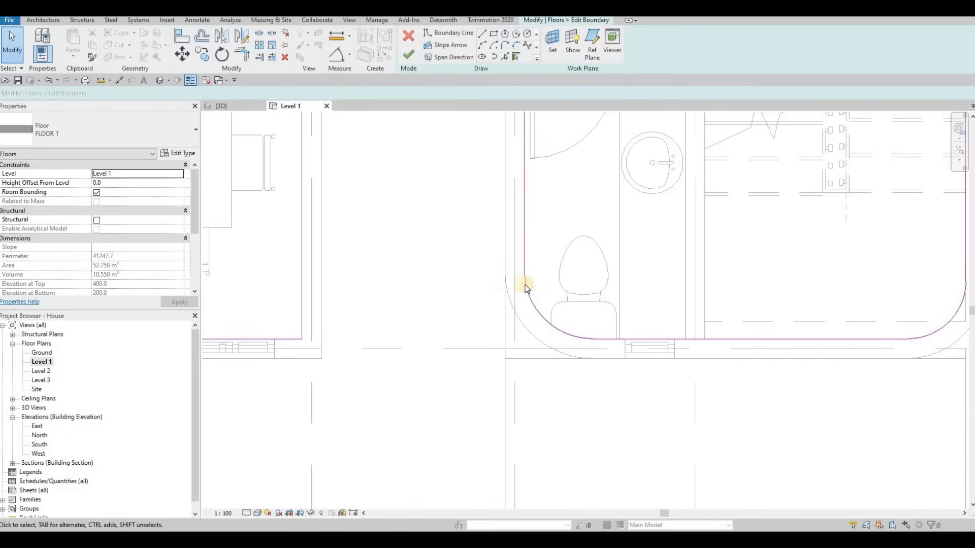
pyautogui.moveTo(565, 230); pyautogui.dragTo(548, 230, button='middle')
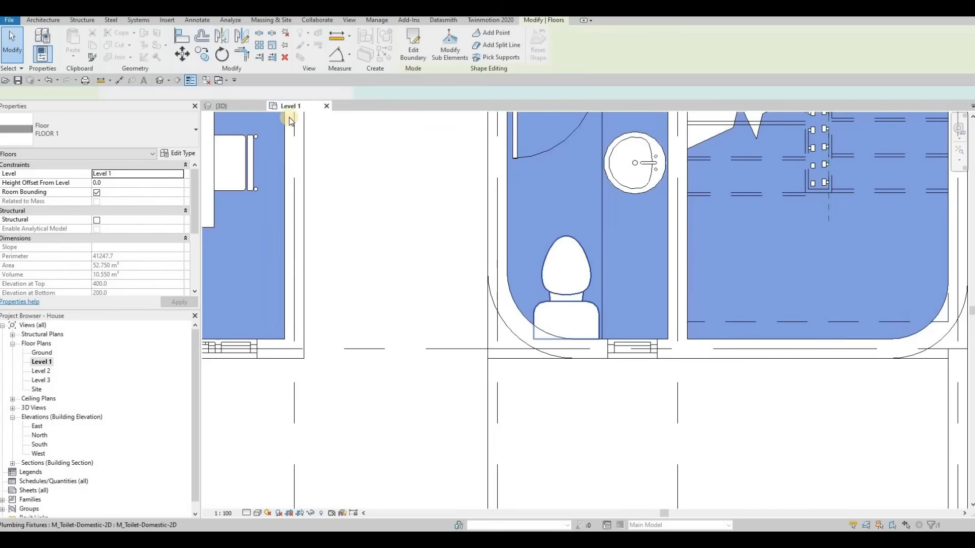
pyautogui.press('Escape')
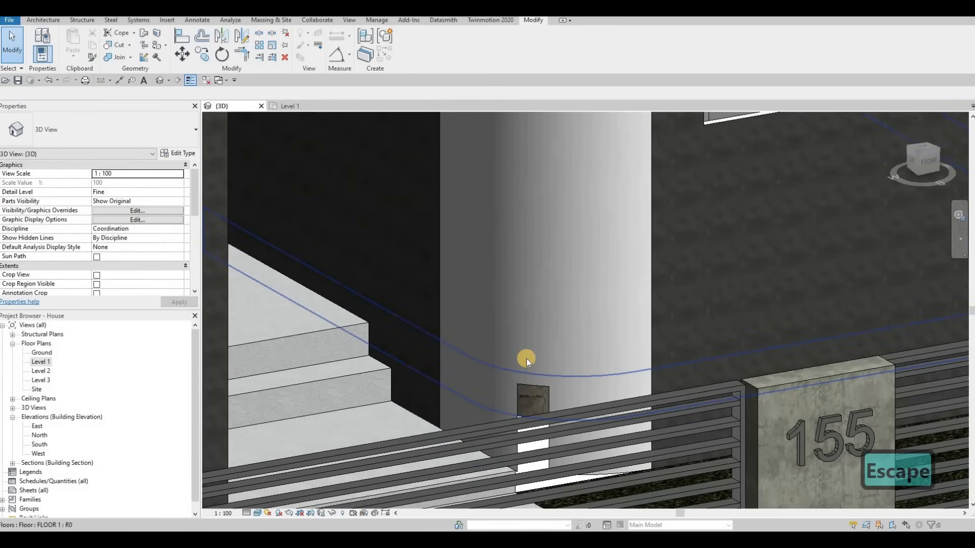
# Set the base constraint of the curved ground-floor walls to Ground.
pyautogui.click(526, 359)
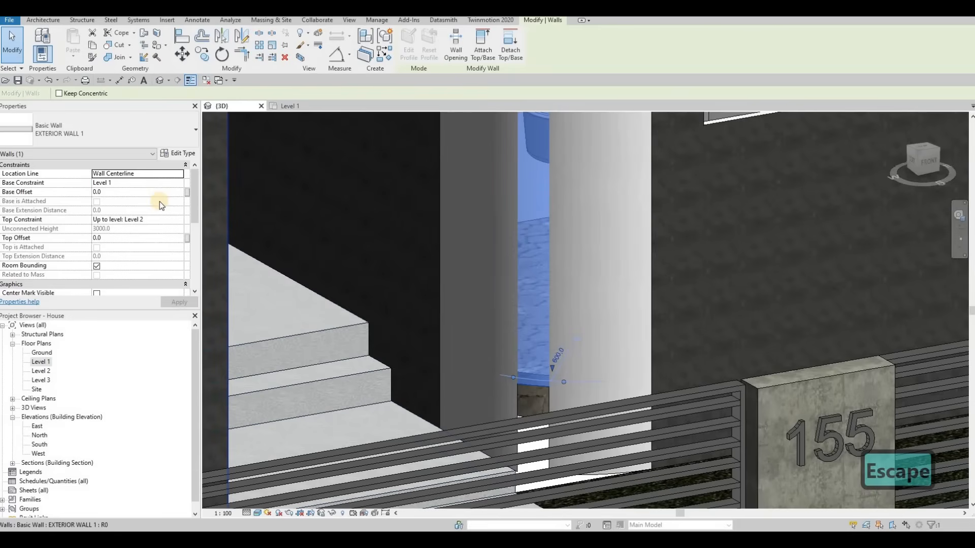
pyautogui.click(177, 183)
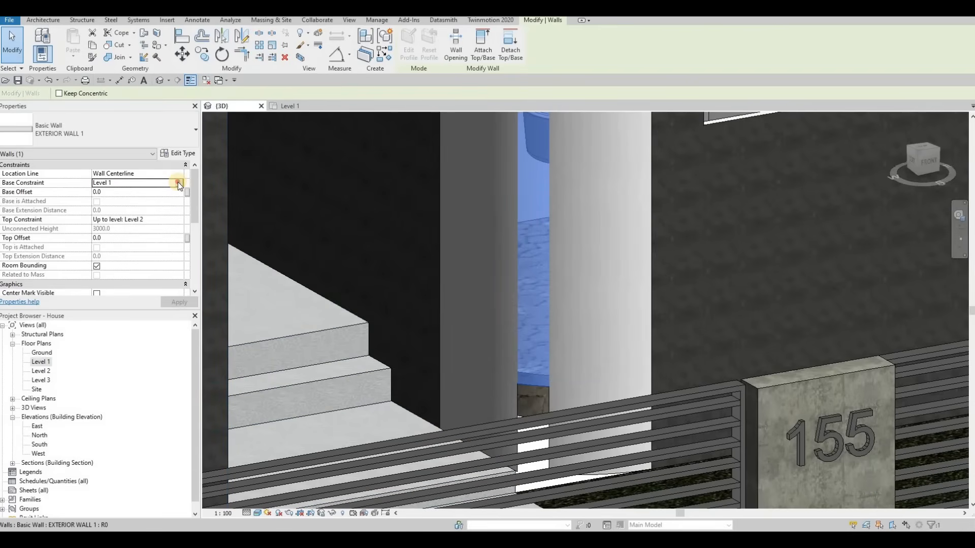
pyautogui.click(178, 182)
pyautogui.click(176, 301)
pyautogui.press('Escape')
pyautogui.press('Escape')
pyautogui.scroll(-3, 636, 333)
pyautogui.keyDown('shift'); pyautogui.moveTo(585, 382); pyautogui.dragTo(772, 330, button='middle'); pyautogui.keyUp('shift')
pyautogui.click(776, 291)
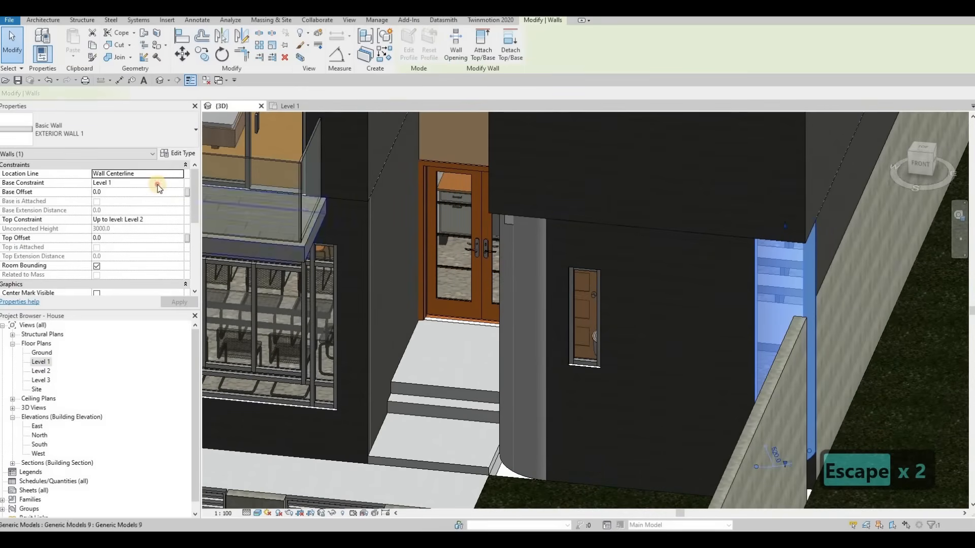
pyautogui.click(181, 184)
pyautogui.click(102, 193)
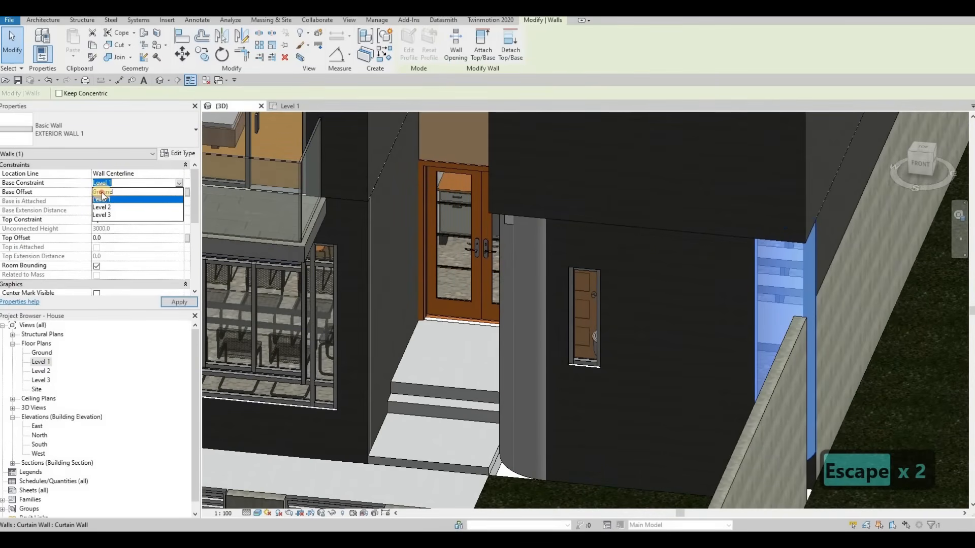
pyautogui.click(180, 300)
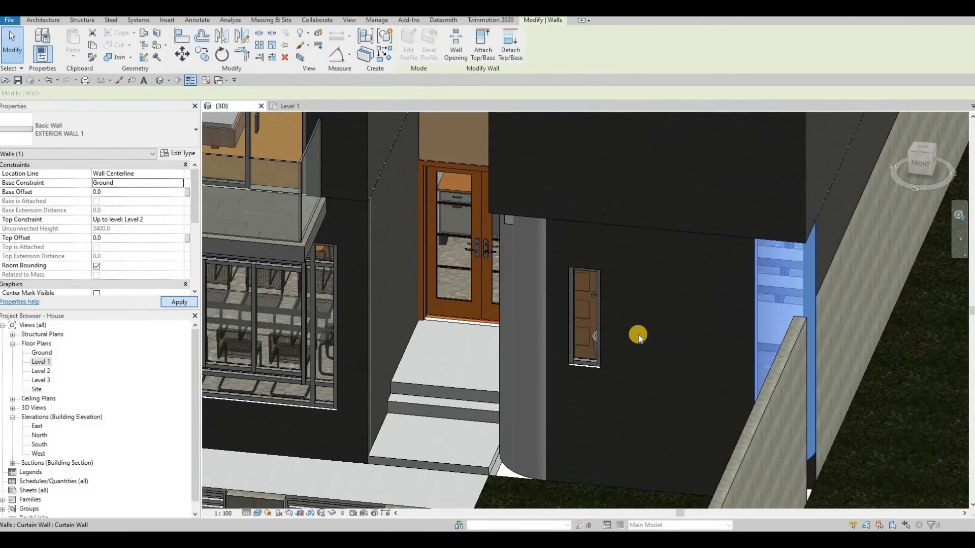
# Orbit the 3D view to inspect the curved walls from the street side.
pyautogui.scroll(-3, 638, 336)
pyautogui.press('Escape')
pyautogui.keyDown('shift'); pyautogui.moveTo(574, 335); pyautogui.dragTo(471, 291, button='middle'); pyautogui.keyUp('shift')
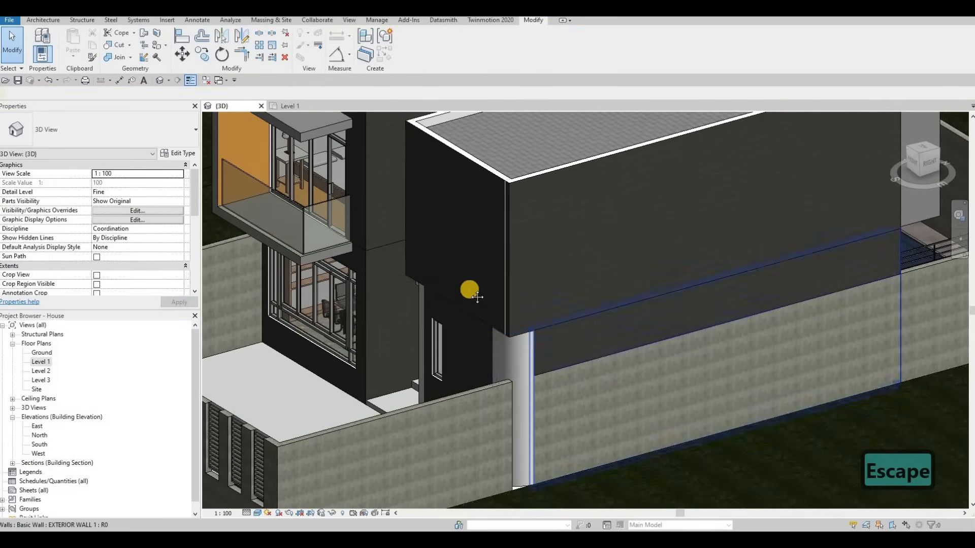
pyautogui.scroll(-4, 416, 300)
pyautogui.keyDown('shift'); pyautogui.moveTo(446, 352); pyautogui.dragTo(599, 381, button='middle'); pyautogui.keyUp('shift')
pyautogui.scroll(4, 511, 337)
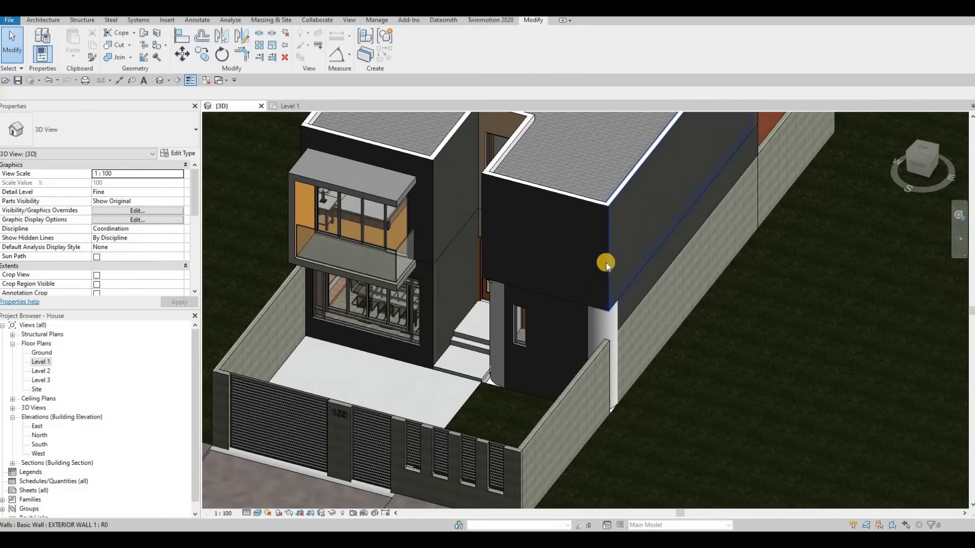
# Open the Level 2 plan and, with Create Similar on the bathroom wall, add a 600 mm radius fillet arc wall at its front corner.
pyautogui.click(42, 363)
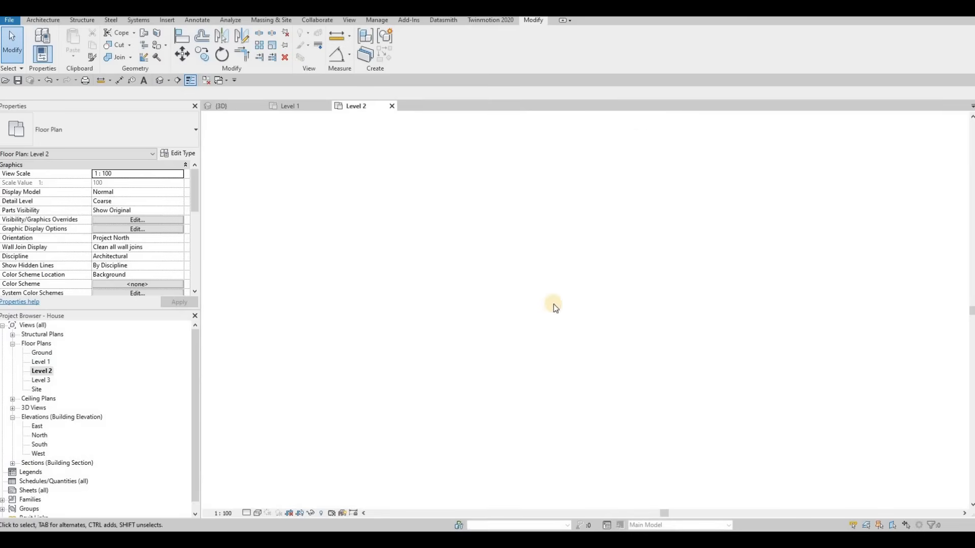
pyautogui.moveTo(629, 382); pyautogui.dragTo(590, 385, button='middle')
pyautogui.scroll(6, 591, 384)
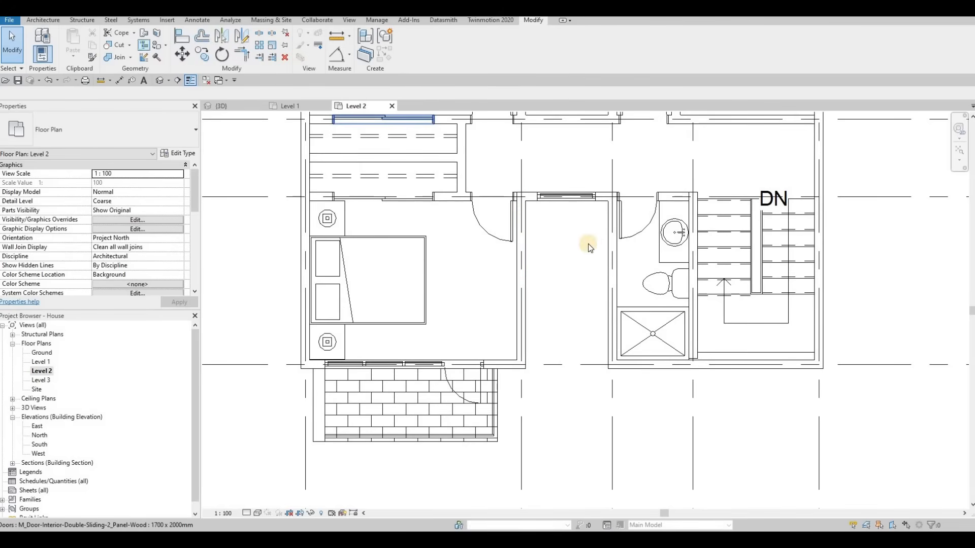
pyautogui.click(610, 246)
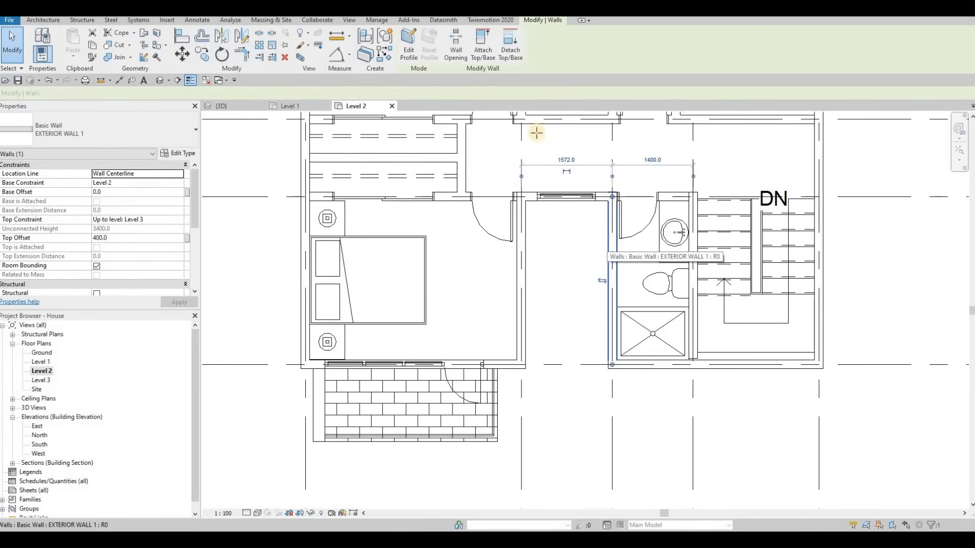
pyautogui.press('c')
pyautogui.press('s')
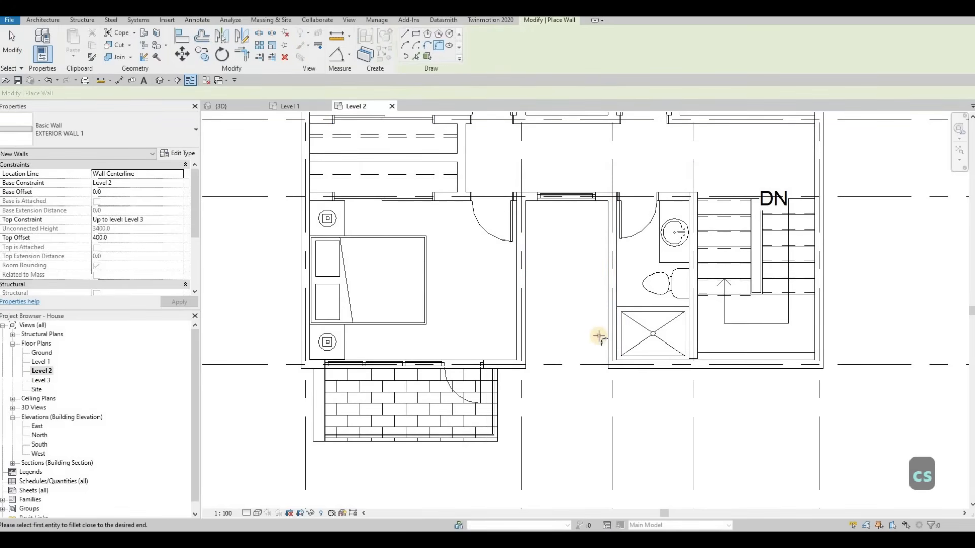
pyautogui.scroll(2, 637, 333)
pyautogui.click(600, 346)
pyautogui.click(626, 382)
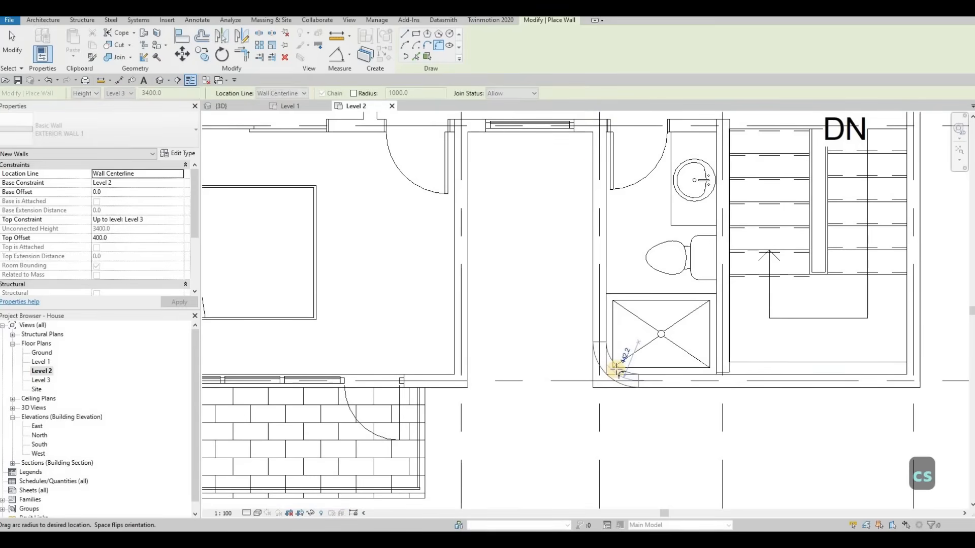
pyautogui.click(624, 346)
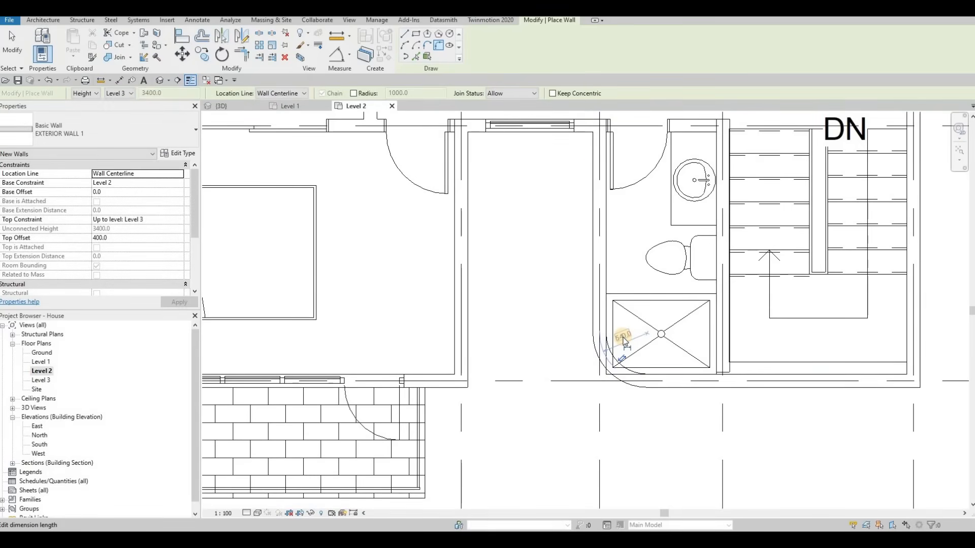
pyautogui.write('600')
pyautogui.press('Return')
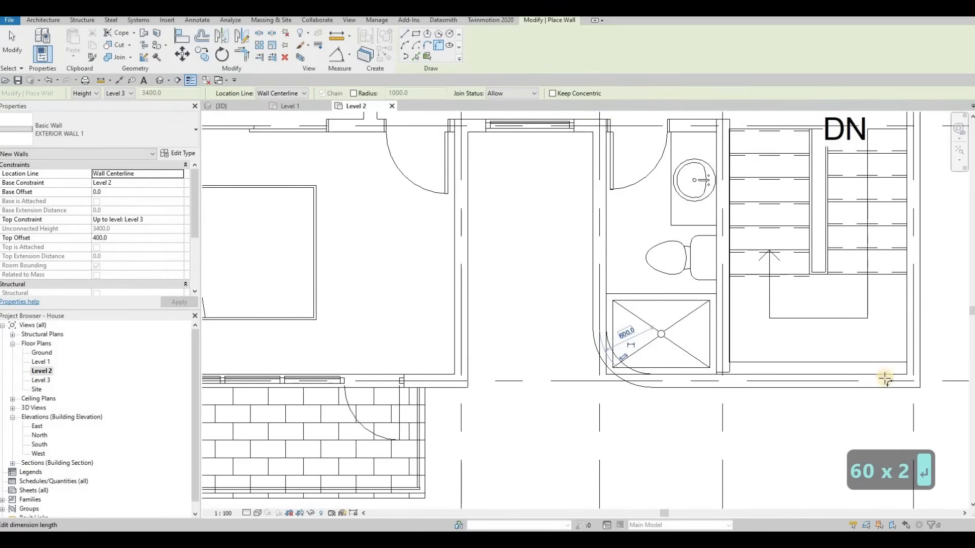
# Add a 600 mm radius fillet arc wall at the stair-side front corner on Level 2.
pyautogui.click(903, 357)
pyautogui.click(903, 357)
pyautogui.click(873, 347)
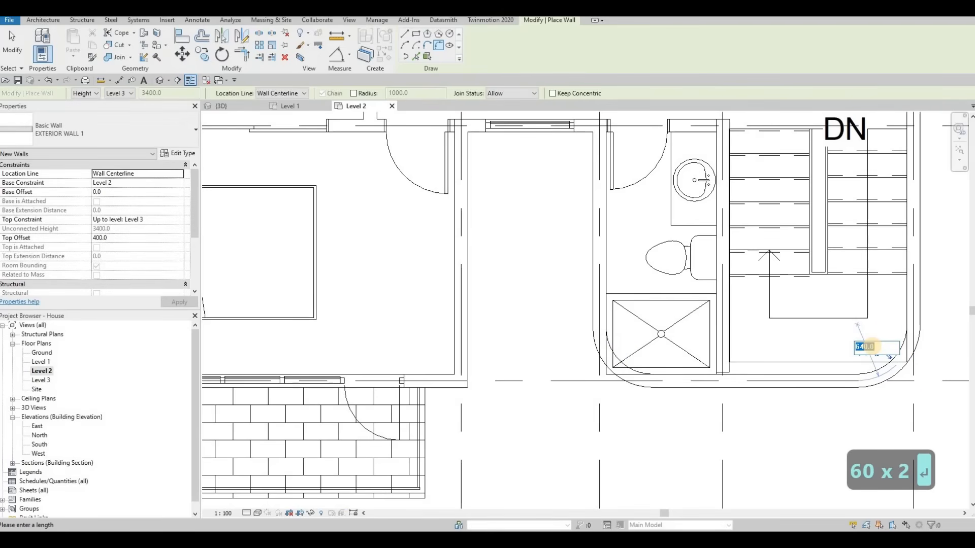
pyautogui.write('600')
pyautogui.press('Return')
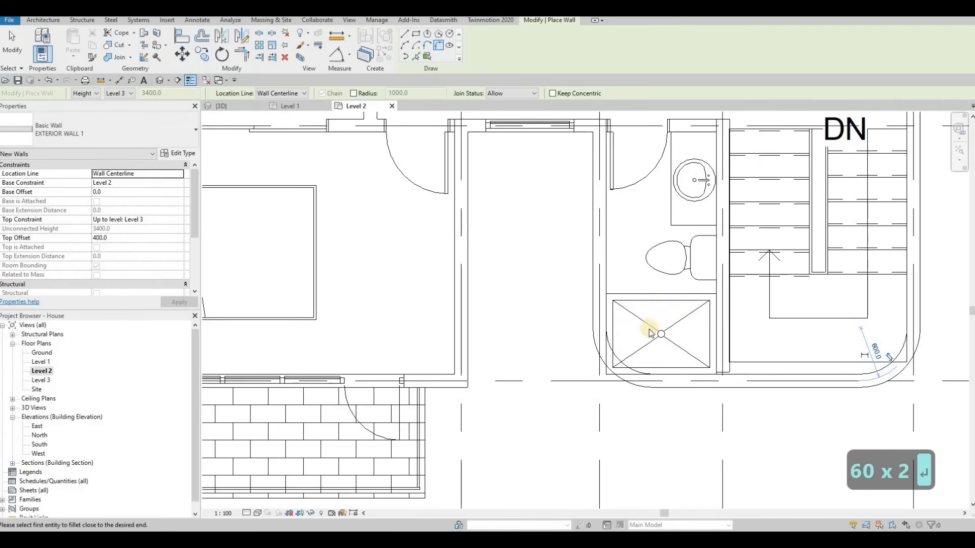
pyautogui.press('Escape')
pyautogui.press('Escape')
# Select the Level 2 shower stall and toilet and nudge them upward away from the curved wall.
pyautogui.click(665, 333)
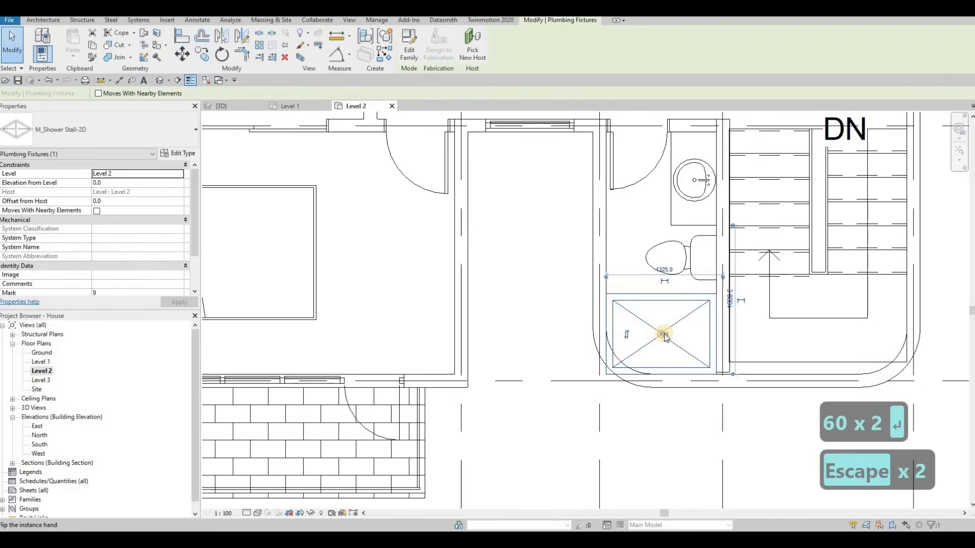
pyautogui.keyDown('ctrl'); pyautogui.click(685, 270); pyautogui.keyUp('ctrl')
pyautogui.press('Up')
pyautogui.press('Up')
pyautogui.press('Up')
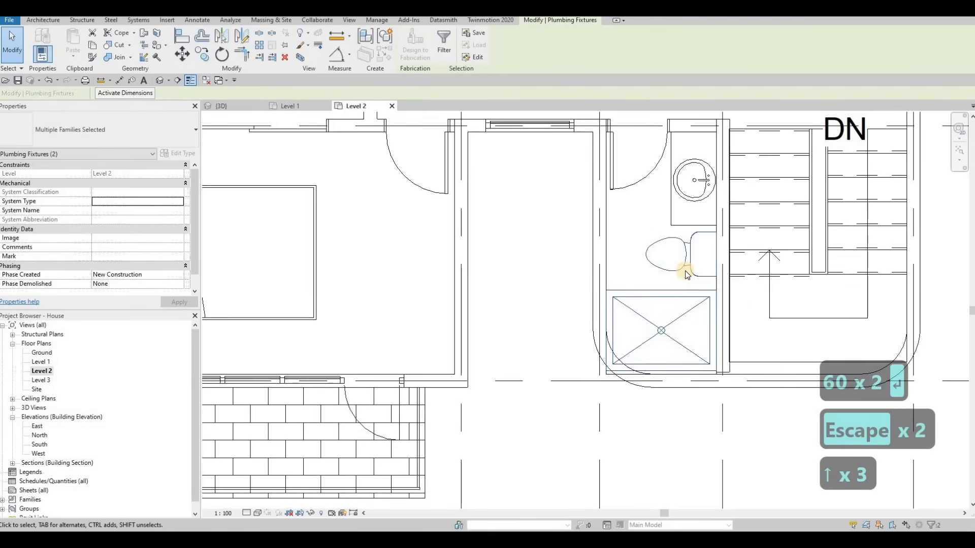
# Nudge the Level 2 shower stall and toilet further upward, then deselect them.
pyautogui.press('Up')
pyautogui.press('Up')
pyautogui.press('Up')
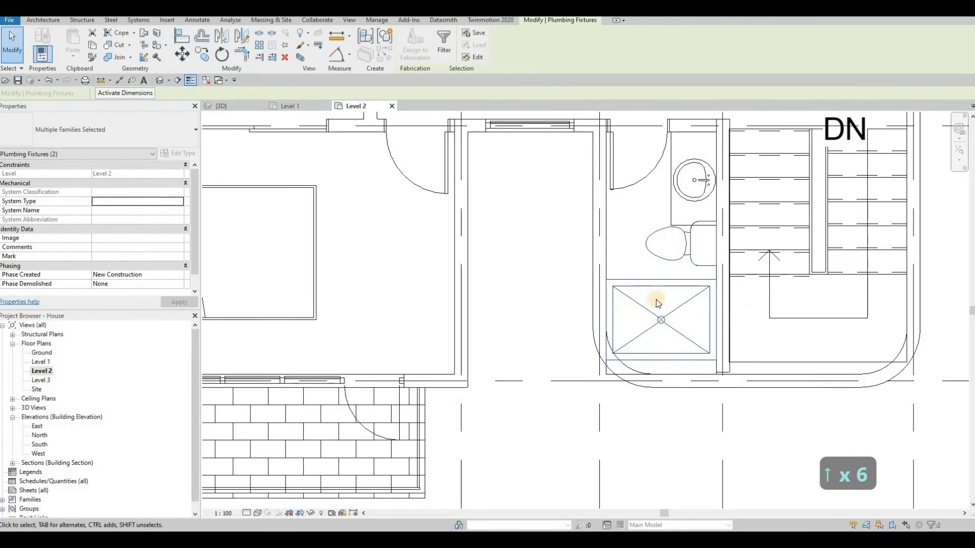
pyautogui.press('Up')
pyautogui.press('Up')
pyautogui.press('Escape')
pyautogui.press('Escape')
# Edit the Level 2 floor boundary and add a fillet arc at the bathroom's front corner, removing the stray extra arc.
pyautogui.click(606, 371)
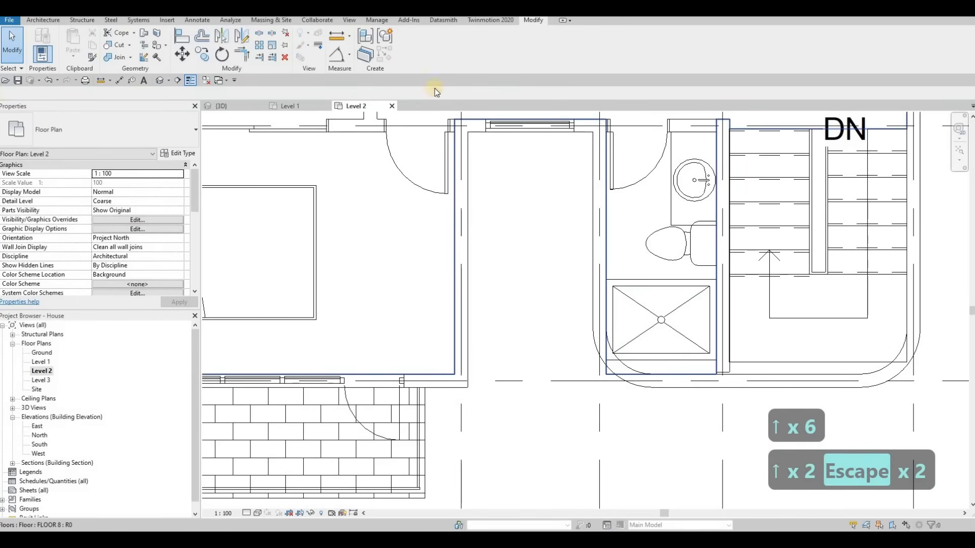
pyautogui.click(420, 57)
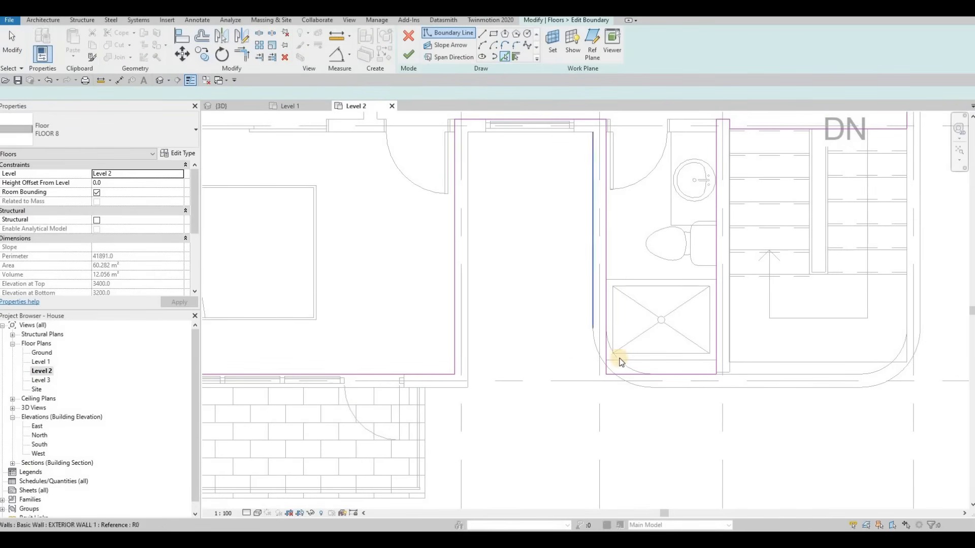
pyautogui.click(630, 373)
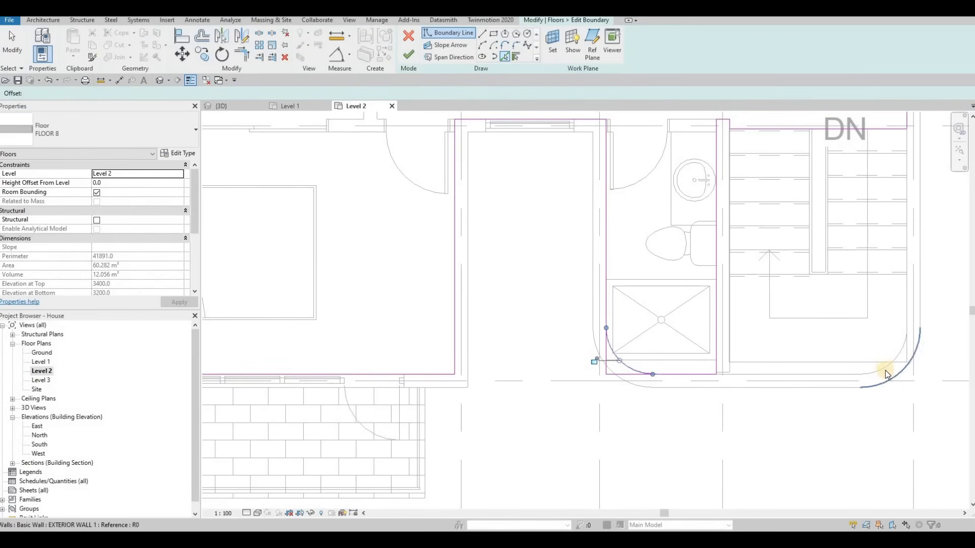
pyautogui.click(885, 371)
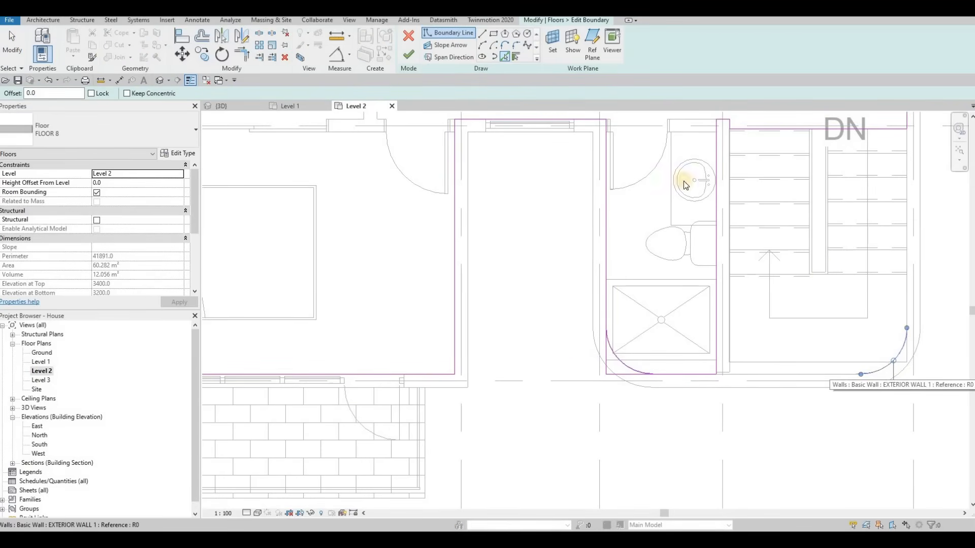
pyautogui.press('Escape')
pyautogui.press('Escape')
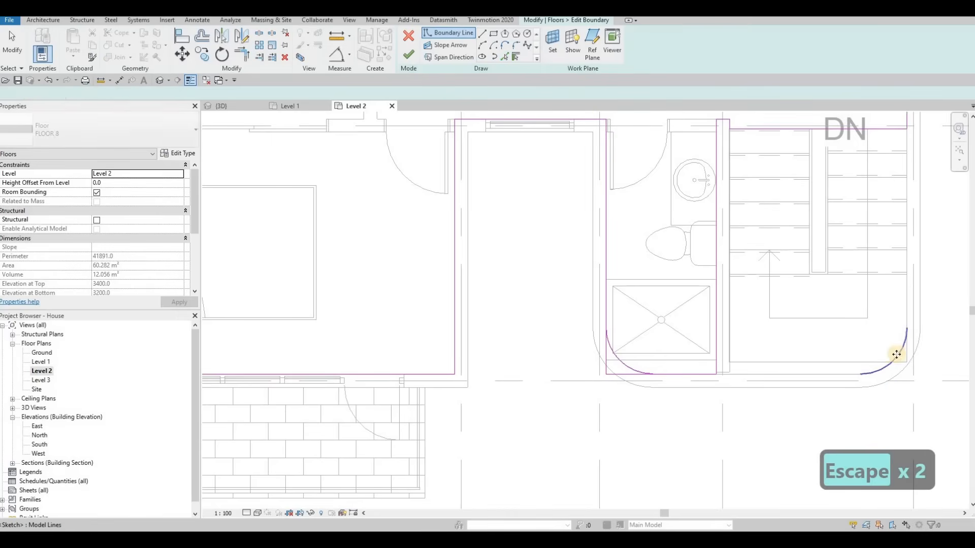
pyautogui.press('Delete')
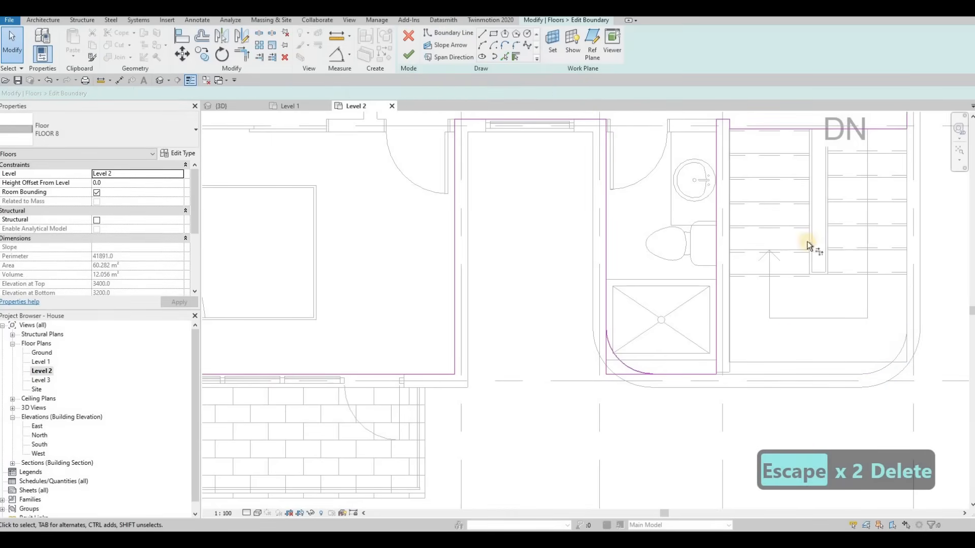
# Trim the floor boundary's corner lines to the new arc and finish the floor edit.
pyautogui.press('t')
pyautogui.press('r')
pyautogui.click(629, 374)
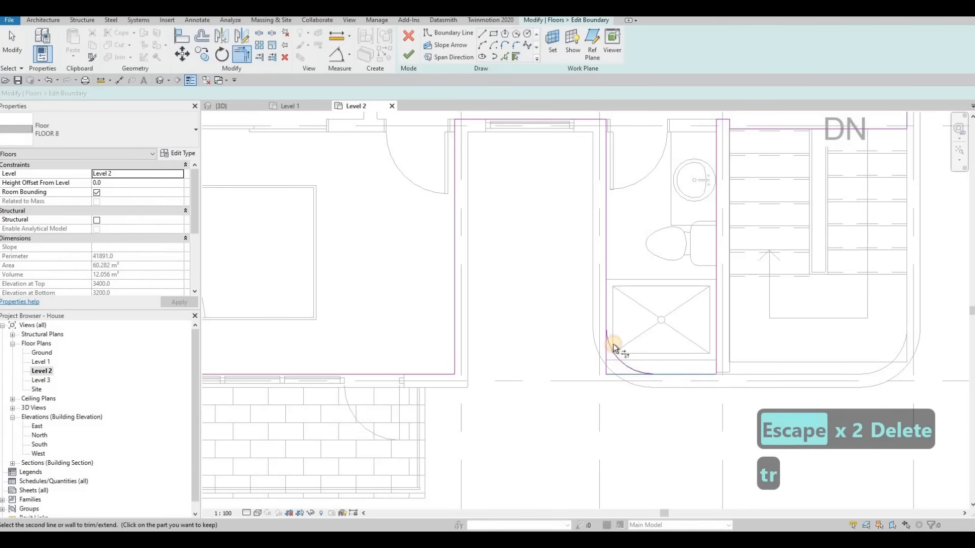
pyautogui.click(608, 311)
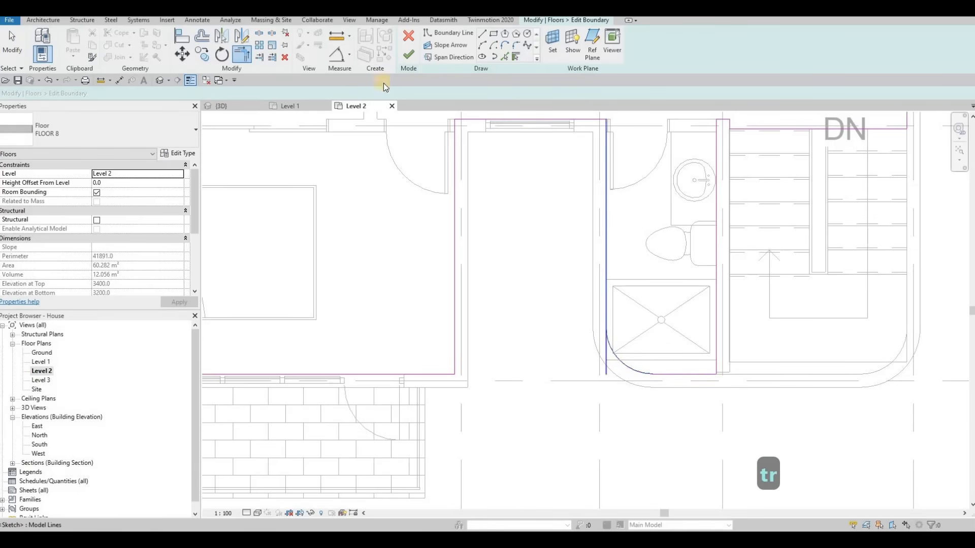
pyautogui.click(405, 60)
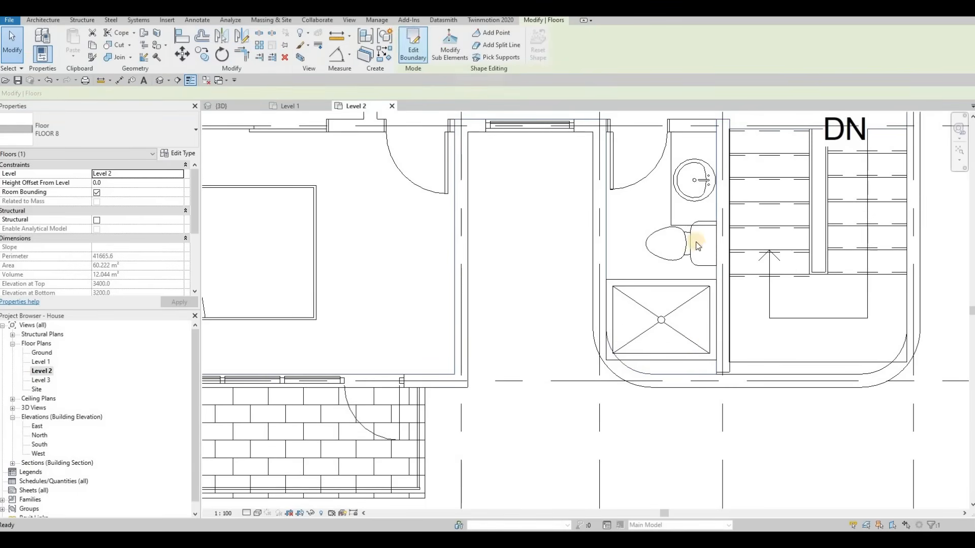
pyautogui.press('Escape')
pyautogui.press('Escape')
pyautogui.press('Escape')
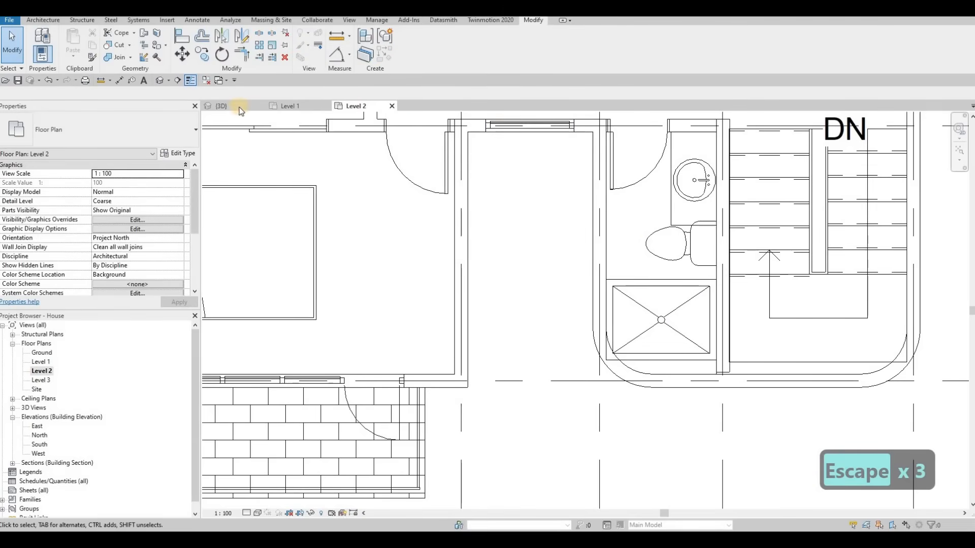
# Edit the roof footprint from the 3D view and add fillet arcs at both front corners of the stair-side block on Level 2.
pyautogui.click(221, 106)
pyautogui.press('Escape')
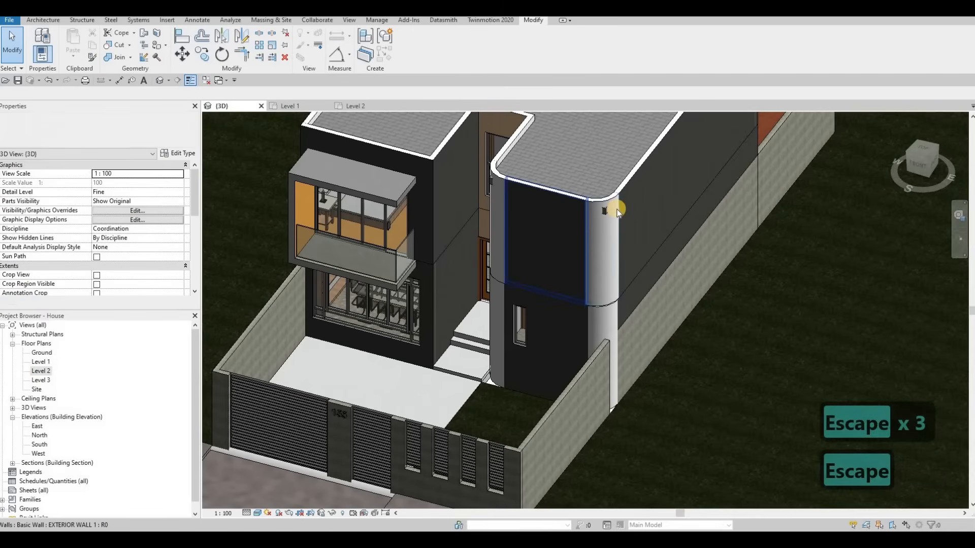
pyautogui.scroll(5, 620, 209)
pyautogui.click(559, 148)
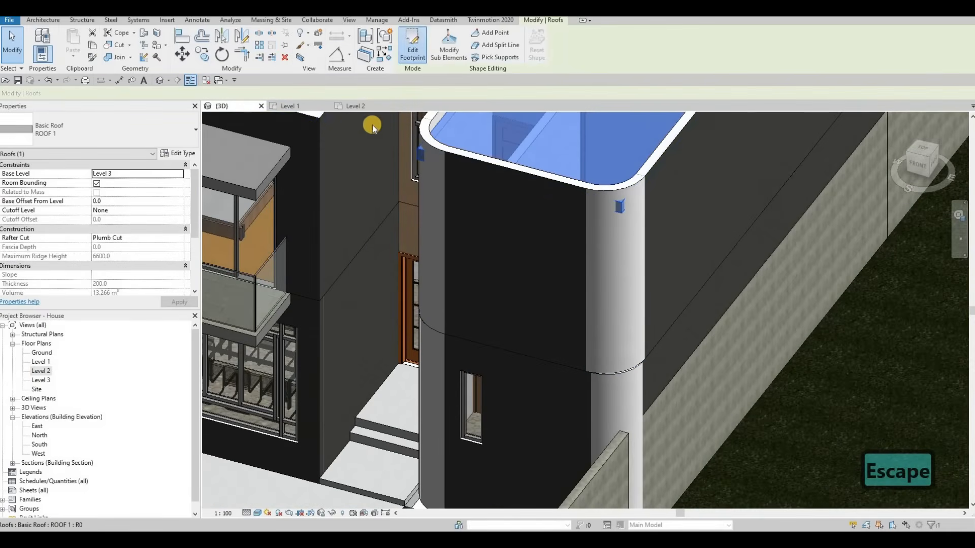
pyautogui.click(412, 45)
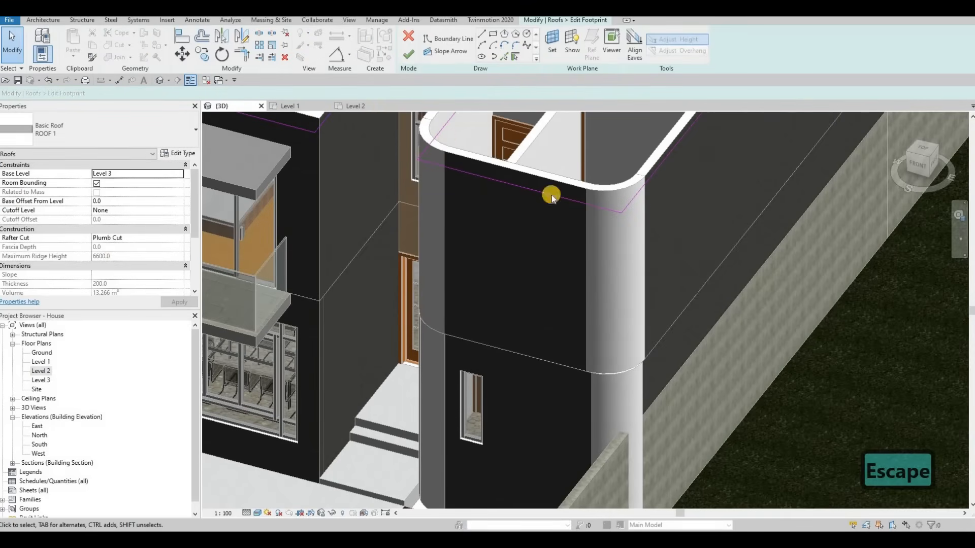
pyautogui.click(355, 106)
pyautogui.moveTo(604, 284); pyautogui.dragTo(571, 272, button='middle')
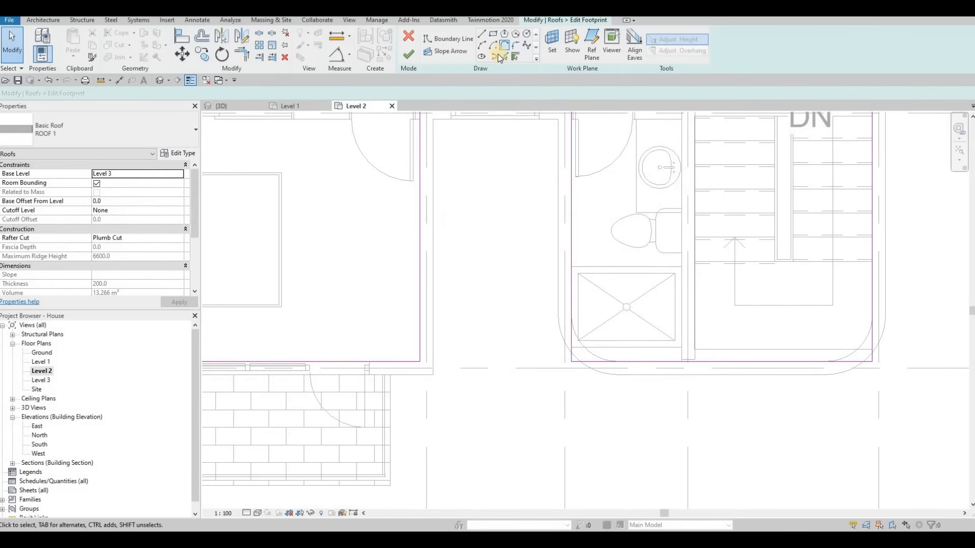
pyautogui.click(503, 57)
pyautogui.click(586, 353)
pyautogui.click(797, 362)
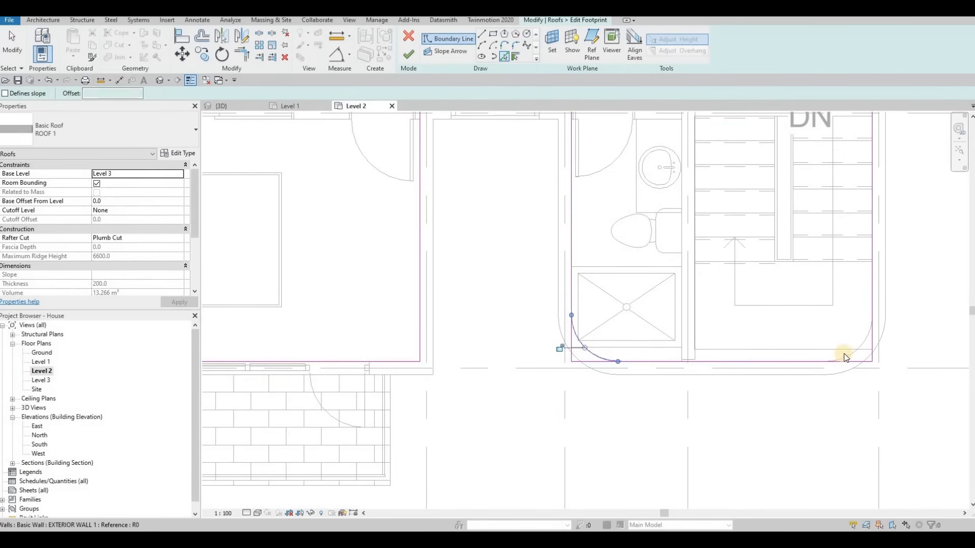
pyautogui.click(859, 348)
pyautogui.click(824, 350)
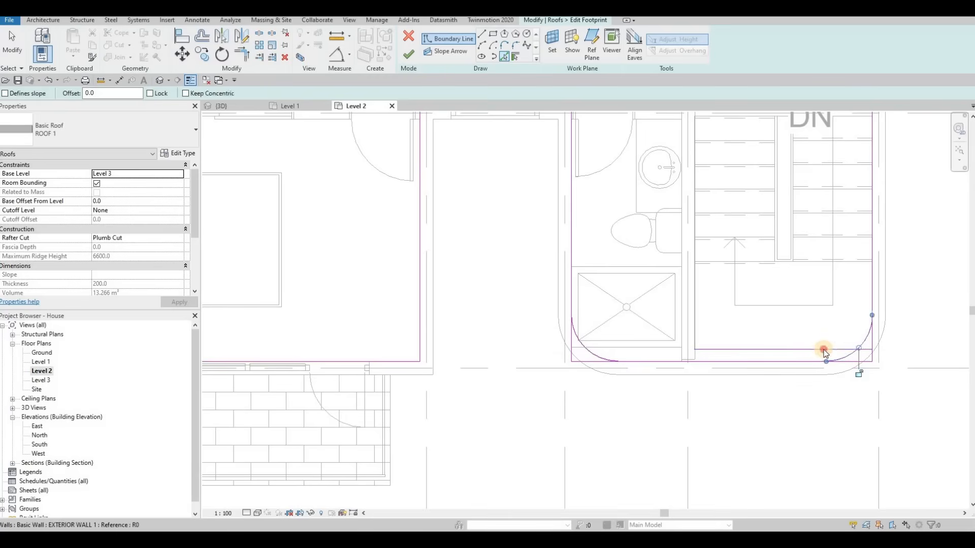
# Delete the surplus roof boundary segment, trim the corner lines to the arcs, and finish the roof footprint.
pyautogui.press('Escape')
pyautogui.press('Escape')
pyautogui.click(816, 349)
pyautogui.press('Delete')
pyautogui.press('t')
pyautogui.press('r')
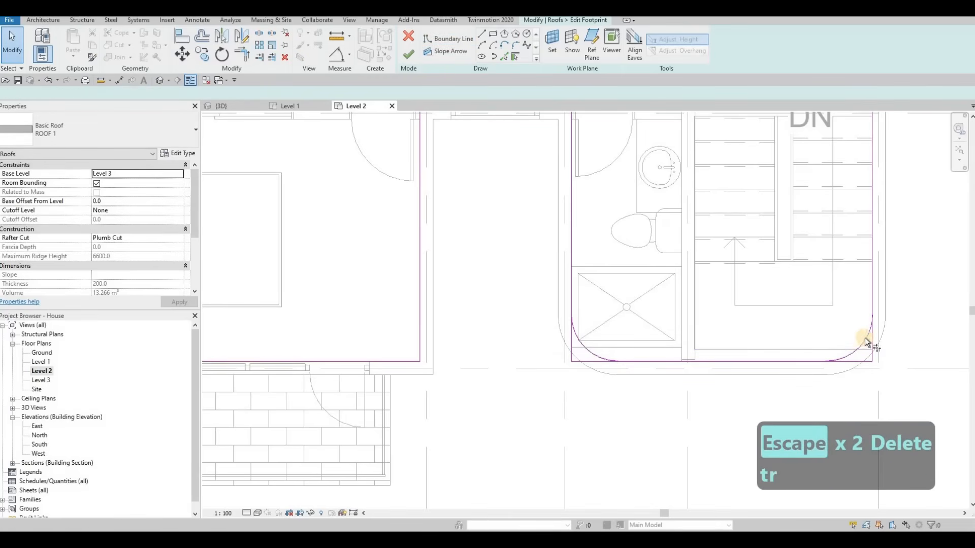
pyautogui.click(816, 363)
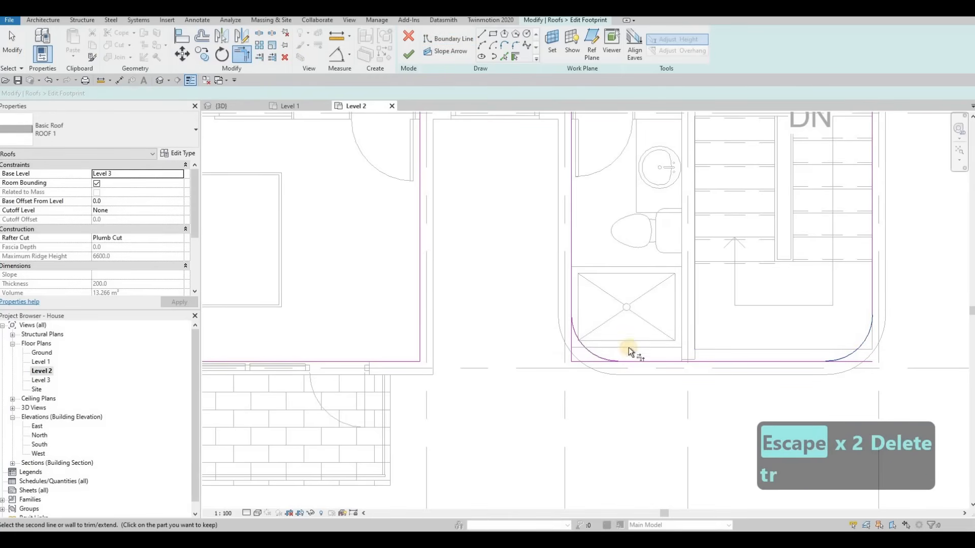
pyautogui.click(575, 329)
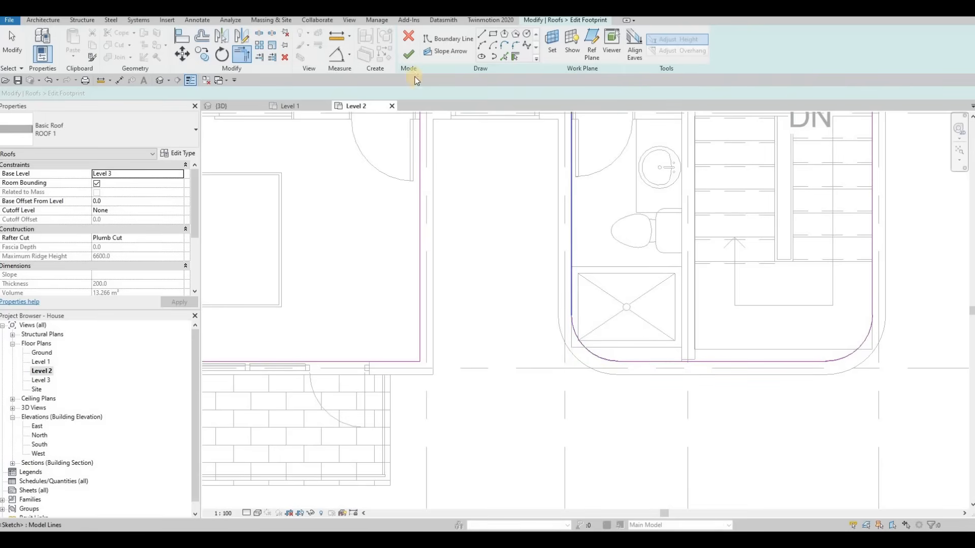
pyautogui.click(409, 54)
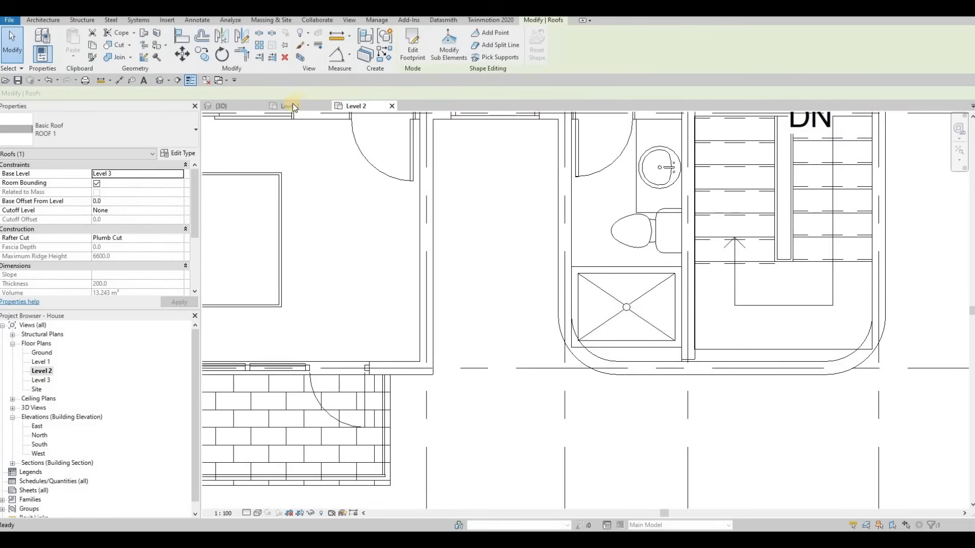
# Inspect the updated rounded roof and walls in the 3D view.
pyautogui.press('Escape')
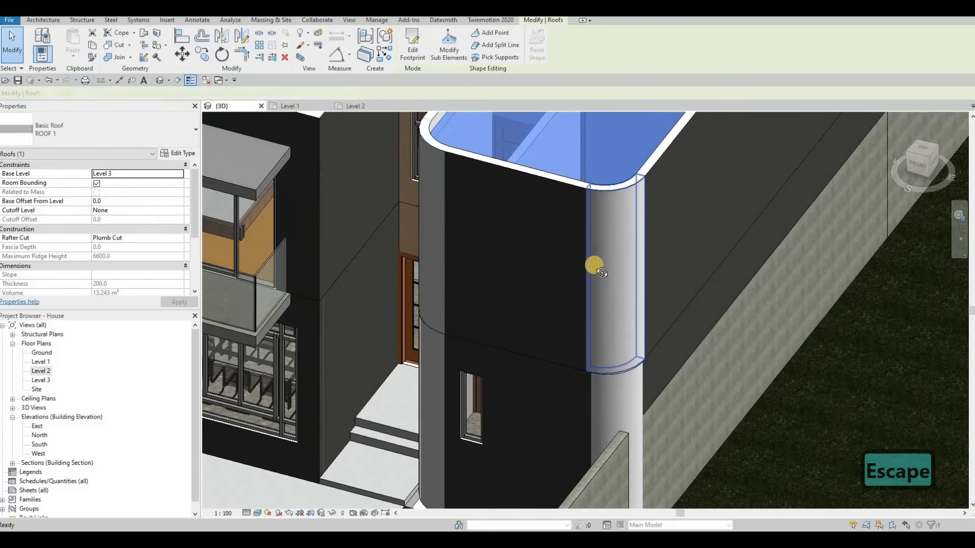
pyautogui.scroll(-2, 594, 264)
pyautogui.keyDown('shift'); pyautogui.moveTo(646, 189); pyautogui.dragTo(642, 210, button='middle'); pyautogui.keyUp('shift')
pyautogui.scroll(-2, 669, 171)
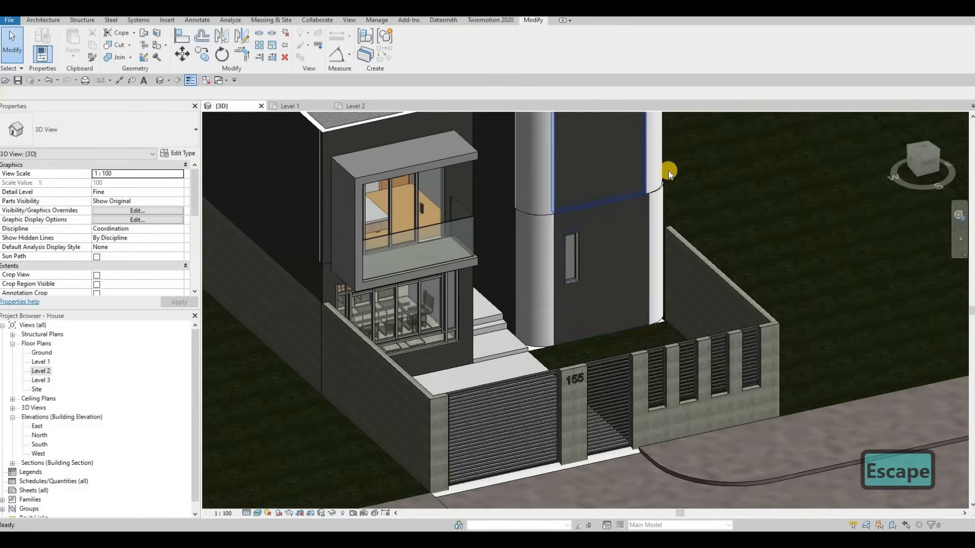
pyautogui.scroll(5, 671, 264)
pyautogui.press('Escape')
pyautogui.press('Escape')
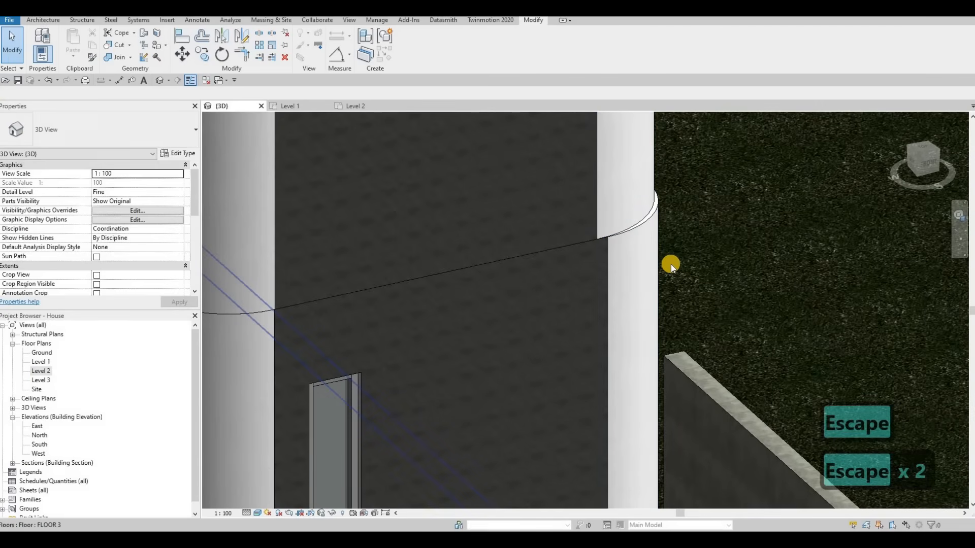
# Use Align in the 3D view to line up faces of the curved corner walls.
pyautogui.press('a')
pyautogui.press('l')
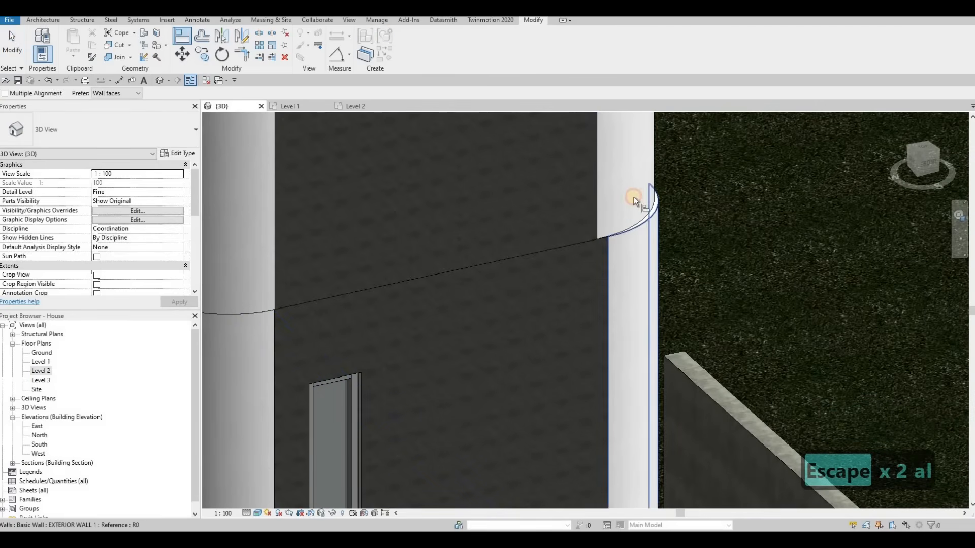
pyautogui.click(634, 197)
pyautogui.moveTo(218, 344); pyautogui.dragTo(483, 348, button='middle')
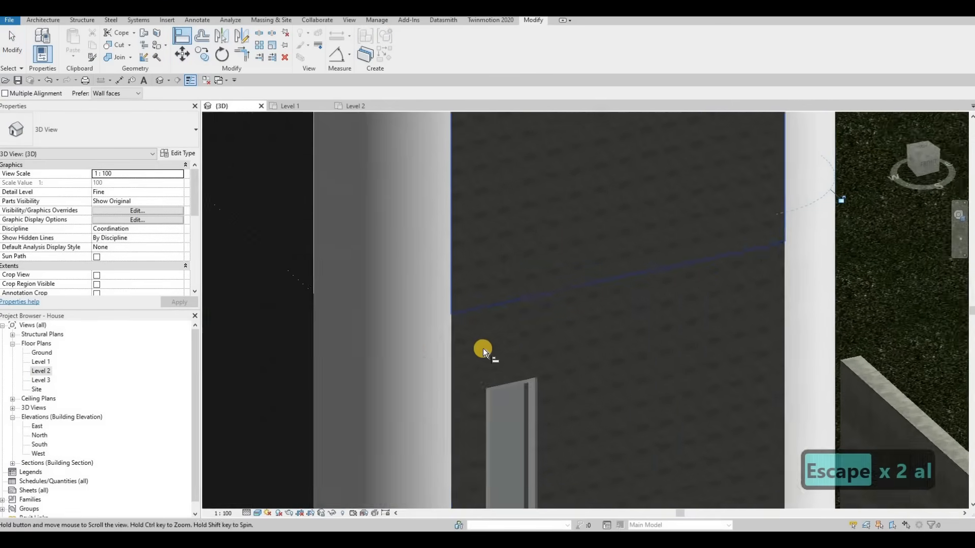
pyautogui.click(483, 348)
pyautogui.click(485, 257)
pyautogui.press('Escape')
# Orbit and zoom the 3D view to check the curved corner walls and roof edge.
pyautogui.scroll(-1, 490, 261)
pyautogui.moveTo(558, 309)
pyautogui.keyDown('shift'); pyautogui.mouseDown(button='middle')
pyautogui.moveTo(457, 303)
pyautogui.moveTo(586, 281)
pyautogui.moveTo(585, 304)
pyautogui.moveTo(587, 261)
pyautogui.moveTo(577, 276)
pyautogui.mouseUp(button='middle'); pyautogui.keyUp('shift')
pyautogui.press('Escape')
pyautogui.scroll(-3, 457, 302)
pyautogui.moveTo(571, 137); pyautogui.dragTo(584, 241, button='middle')
pyautogui.scroll(-2, 584, 241)
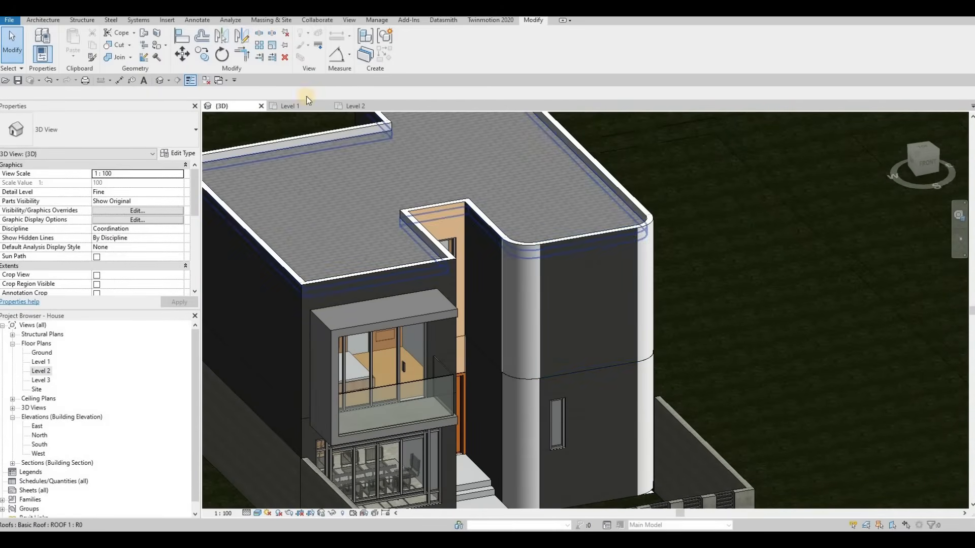
# Open the Level 1 plan and delete the small curtain wall at the bathroom's front.
pyautogui.click(297, 108)
pyautogui.moveTo(678, 298); pyautogui.dragTo(582, 307, button='middle')
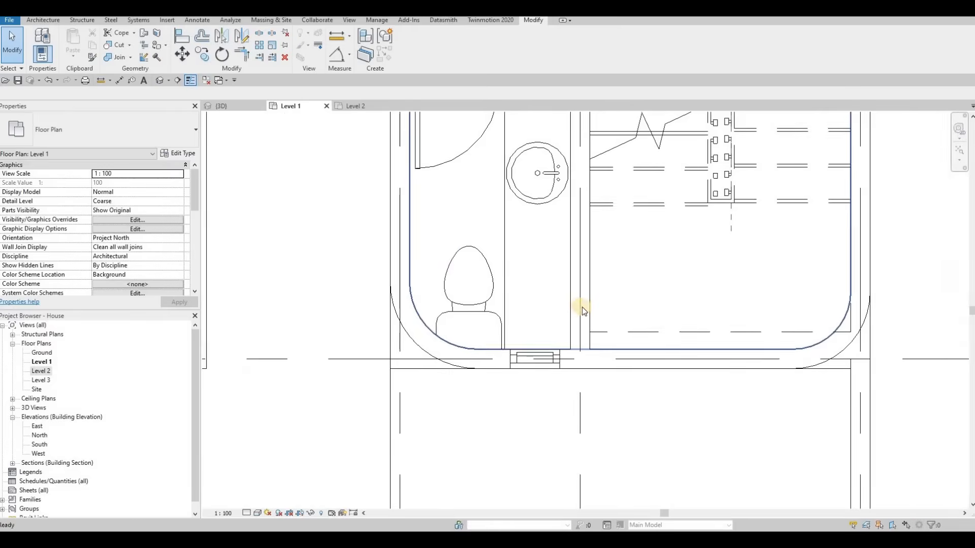
pyautogui.scroll(-4, 582, 305)
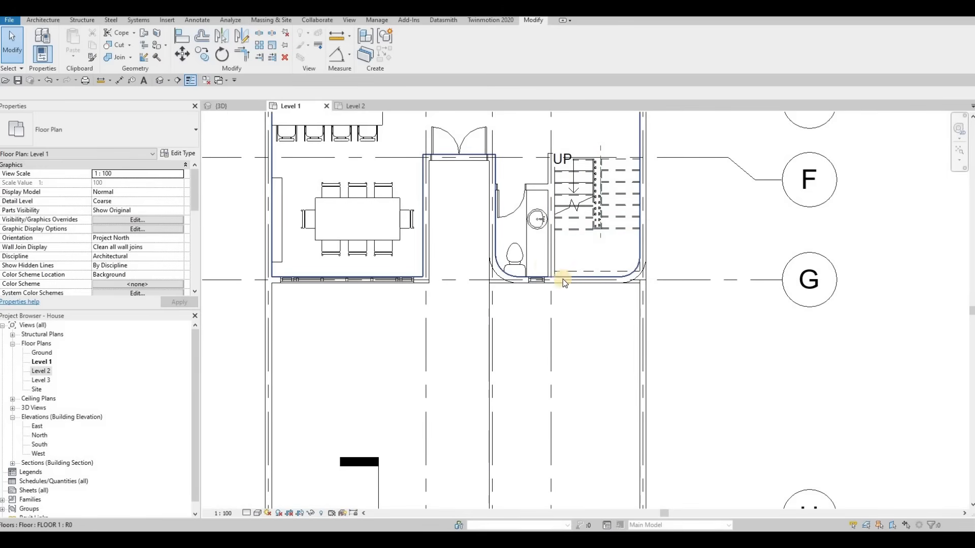
pyautogui.click(537, 283)
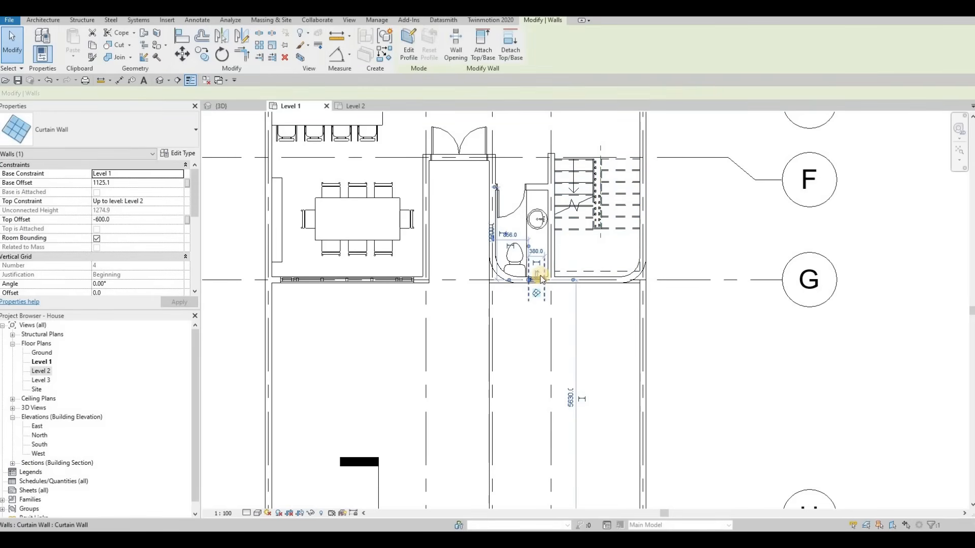
pyautogui.scroll(5, 538, 285)
pyautogui.press('Escape')
pyautogui.press('Escape')
pyautogui.click(541, 275)
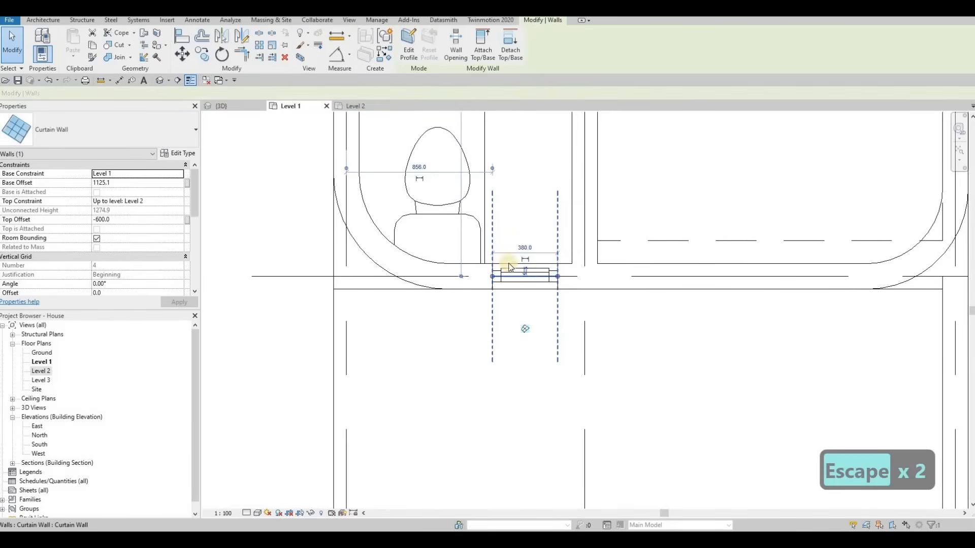
pyautogui.press('Delete')
# Pan and zoom around the Level 1 plan to review the bathroom and stair-side corners.
pyautogui.scroll(-2, 563, 297)
pyautogui.press('Escape')
pyautogui.scroll(-2, 569, 289)
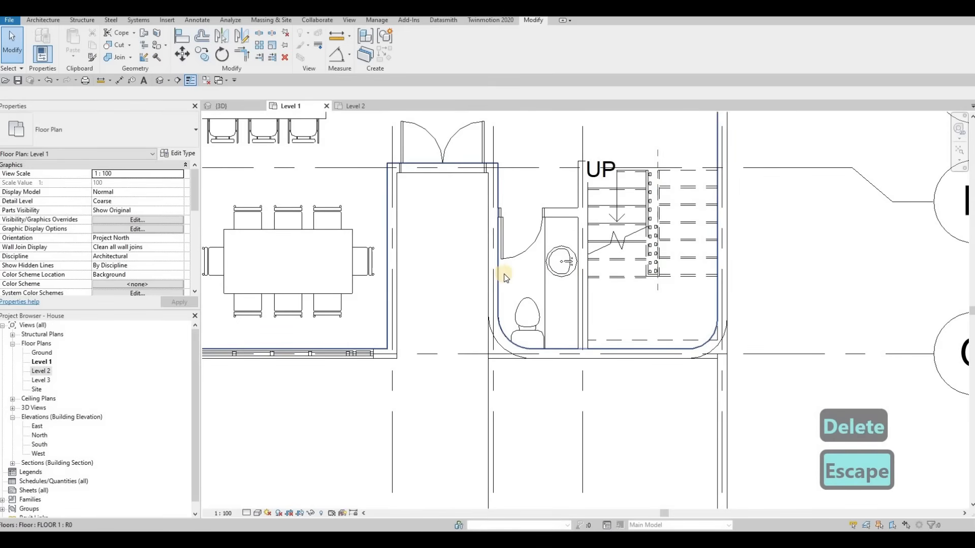
pyautogui.moveTo(600, 260); pyautogui.dragTo(597, 258, button='middle')
pyautogui.moveTo(641, 308); pyautogui.dragTo(630, 249, button='middle')
pyautogui.scroll(-3, 584, 300)
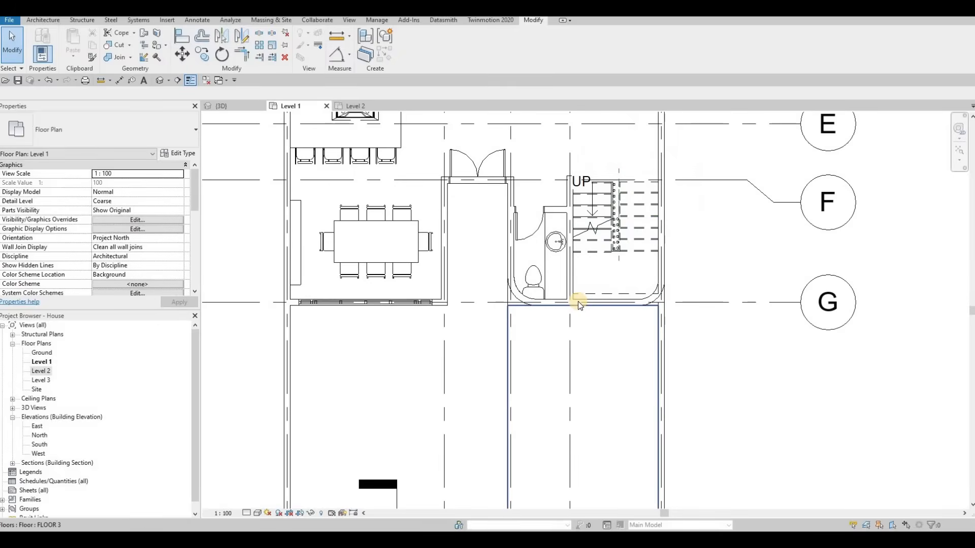
pyautogui.scroll(5, 579, 303)
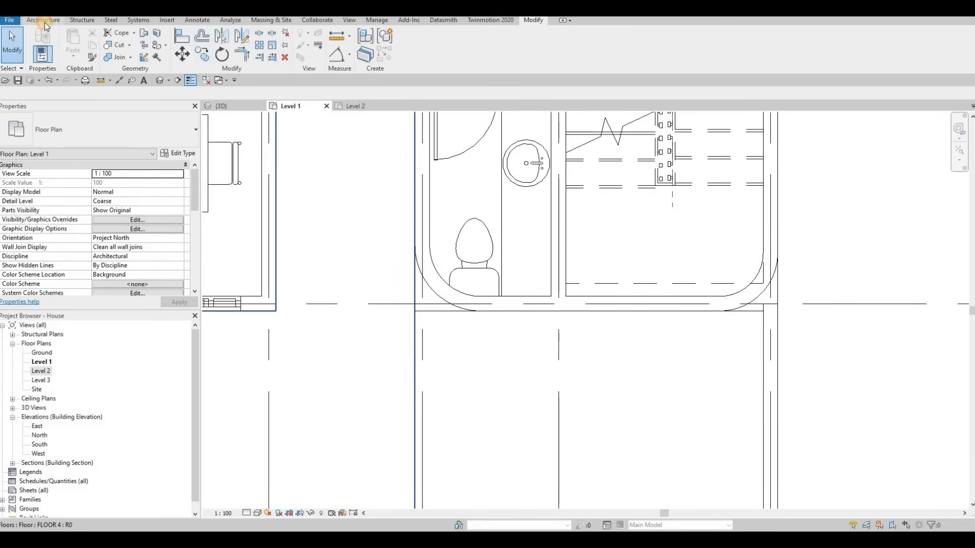
pyautogui.moveTo(351, 319); pyautogui.dragTo(469, 352, button='middle')
pyautogui.scroll(-1, 469, 352)
pyautogui.press('Escape')
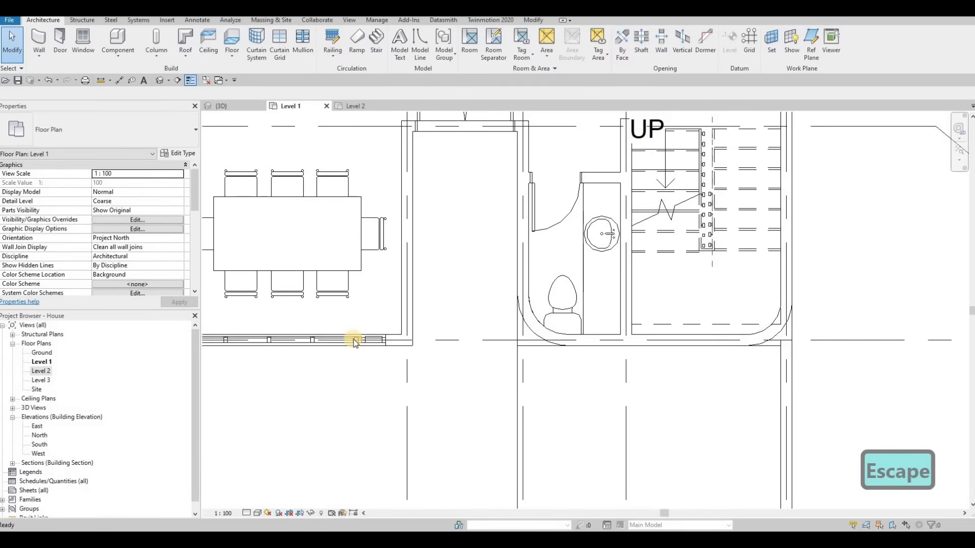
# Create a similar curtain wall about 1000 mm long in the bathroom's front wall on the Level 1 plan.
pyautogui.click(690, 346)
pyautogui.press('c')
pyautogui.press('s')
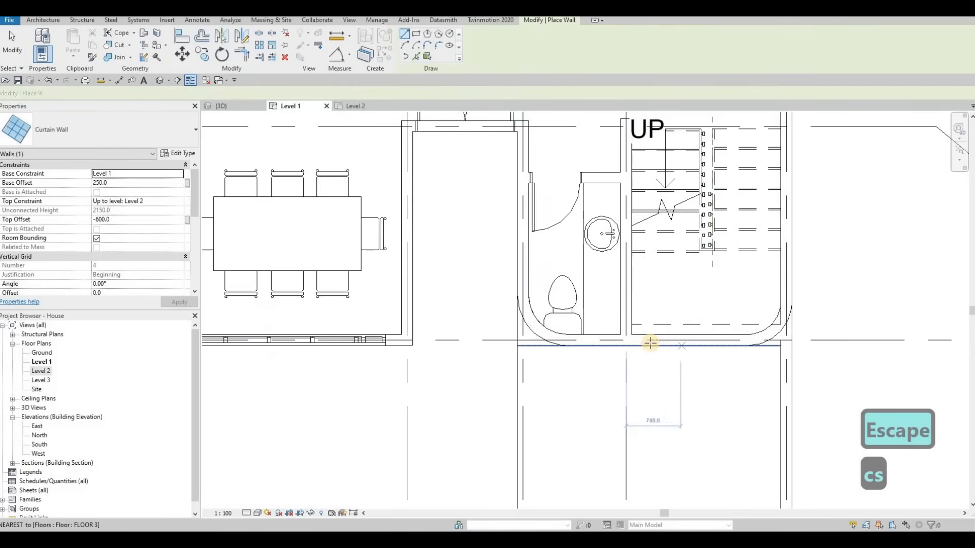
pyautogui.click(642, 341)
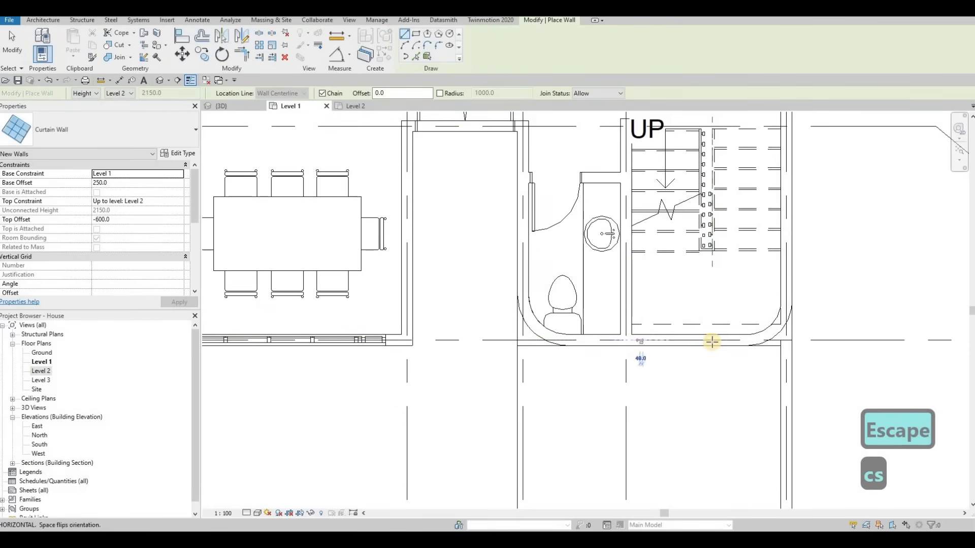
pyautogui.click(716, 352)
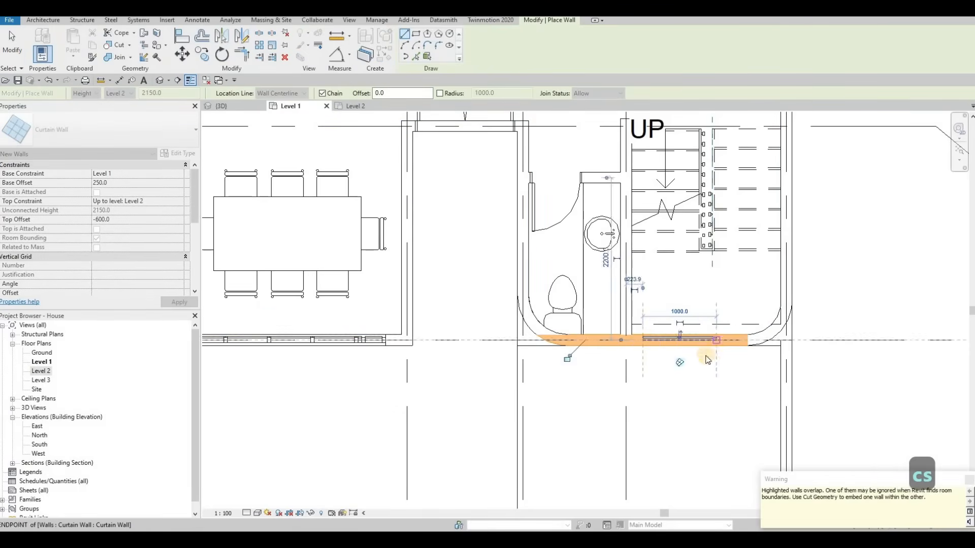
pyautogui.press('Escape')
pyautogui.press('Escape')
pyautogui.press('Escape')
# Use Cut Geometry to embed the new curtain wall in the bathroom's front exterior wall.
pyautogui.click(533, 20)
pyautogui.click(115, 44)
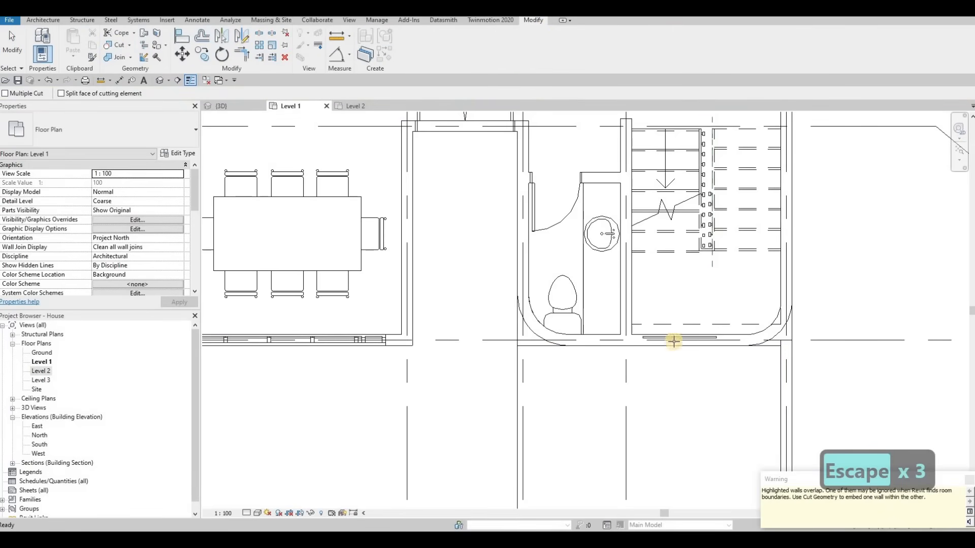
pyautogui.click(679, 336)
pyautogui.click(677, 338)
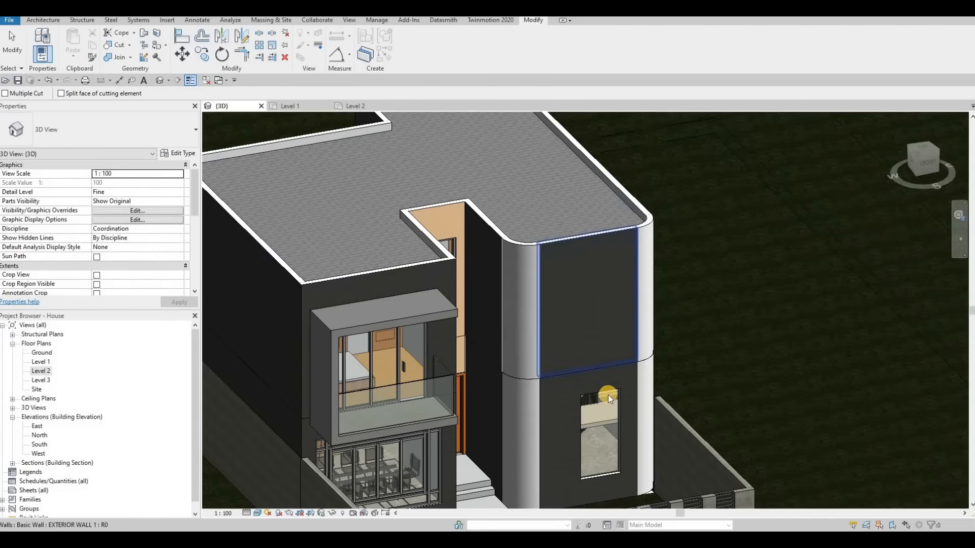
pyautogui.press('Escape')
# Edit the new curtain wall's profile in the 3D view, extending its top up through the Level 2 wall.
pyautogui.click(603, 392)
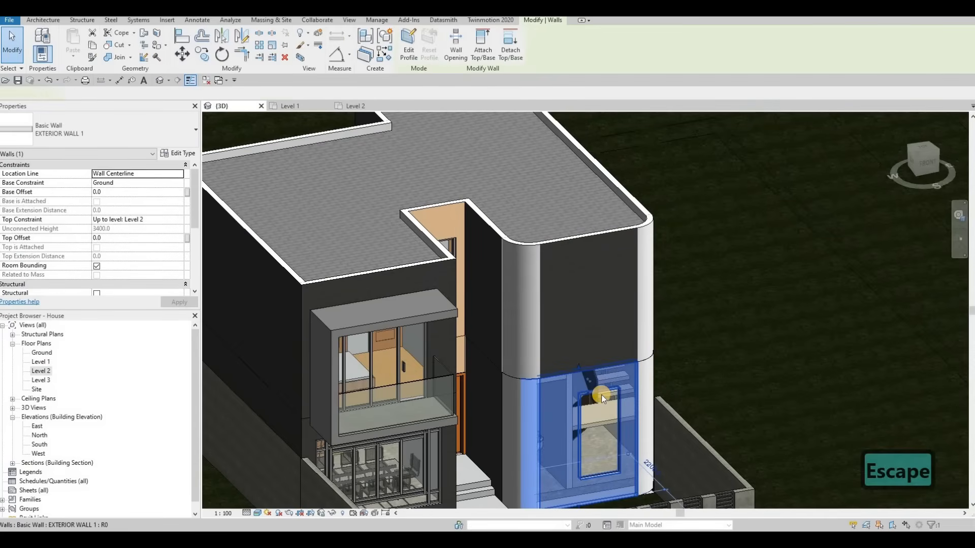
pyautogui.press('Escape')
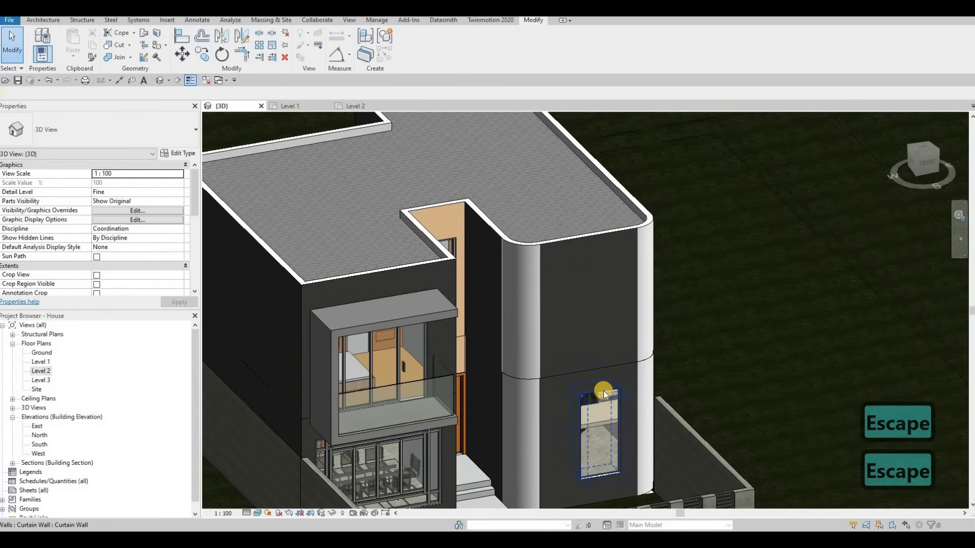
pyautogui.click(608, 397)
pyautogui.moveTo(594, 254); pyautogui.dragTo(599, 263)
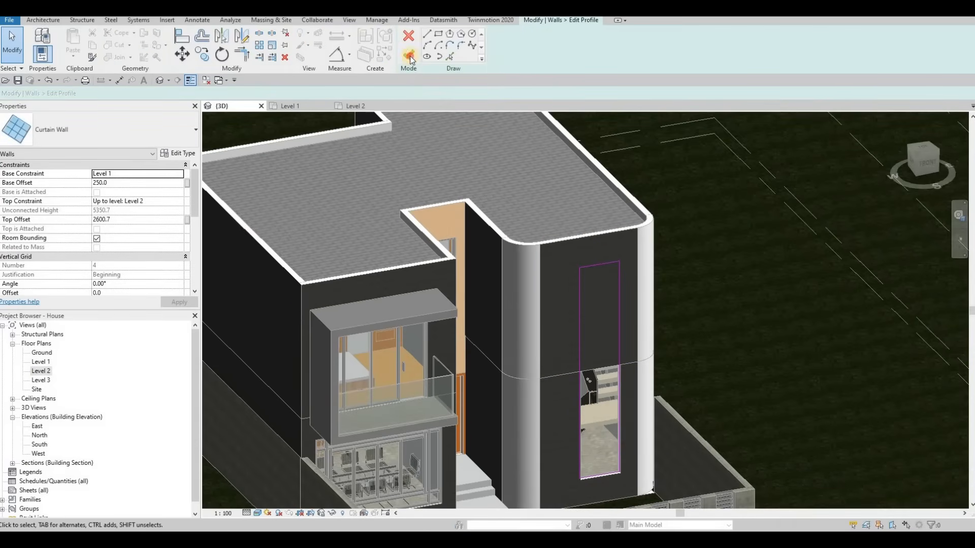
pyautogui.click(409, 54)
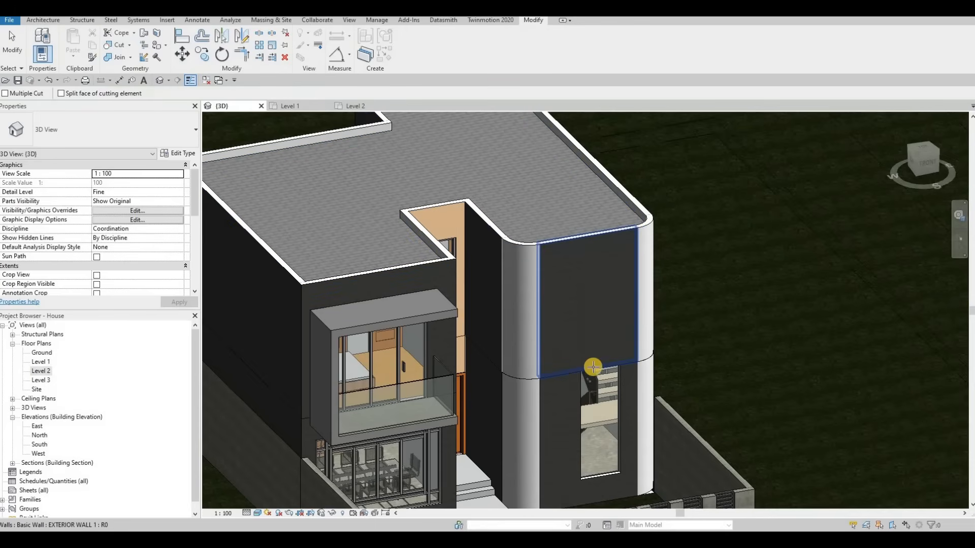
# Cut the Level 2 exterior wall with the extended curtain wall to embed it.
pyautogui.click(598, 334)
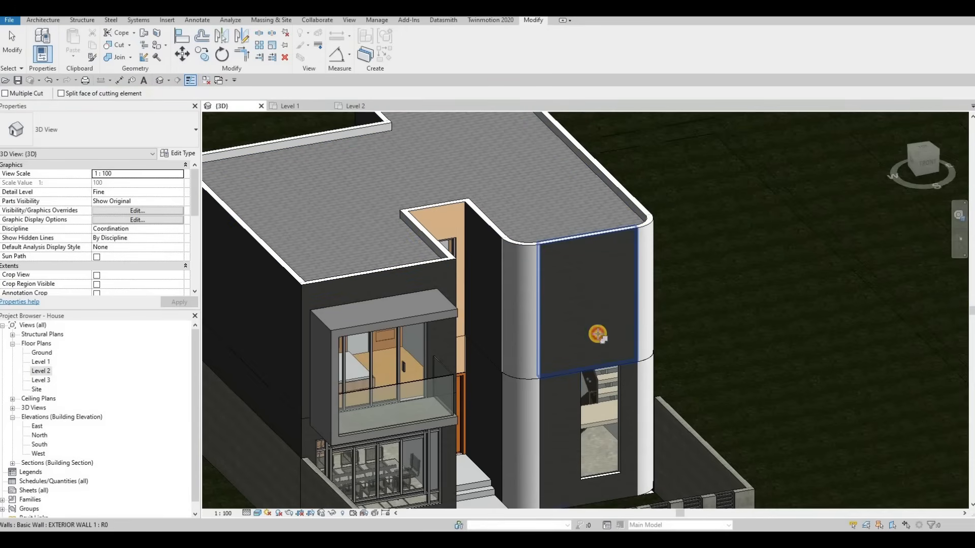
pyautogui.click(579, 329)
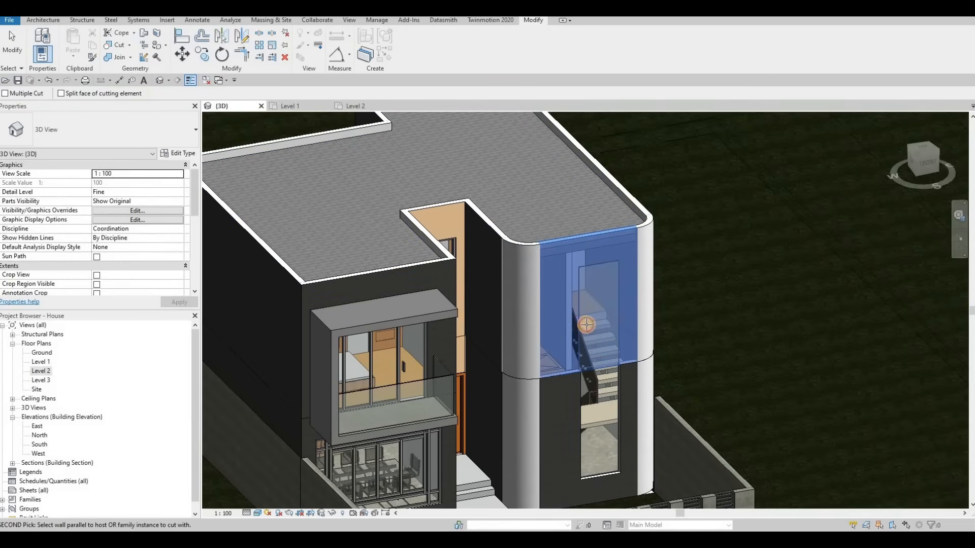
pyautogui.click(638, 272)
pyautogui.press('Escape')
pyautogui.press('Escape')
# Edit the ground floor slab's boundary in the Ground plan, picking the curved corner wall as a boundary line.
pyautogui.keyDown('shift'); pyautogui.moveTo(624, 320); pyautogui.dragTo(660, 300, button='middle'); pyautogui.keyUp('shift')
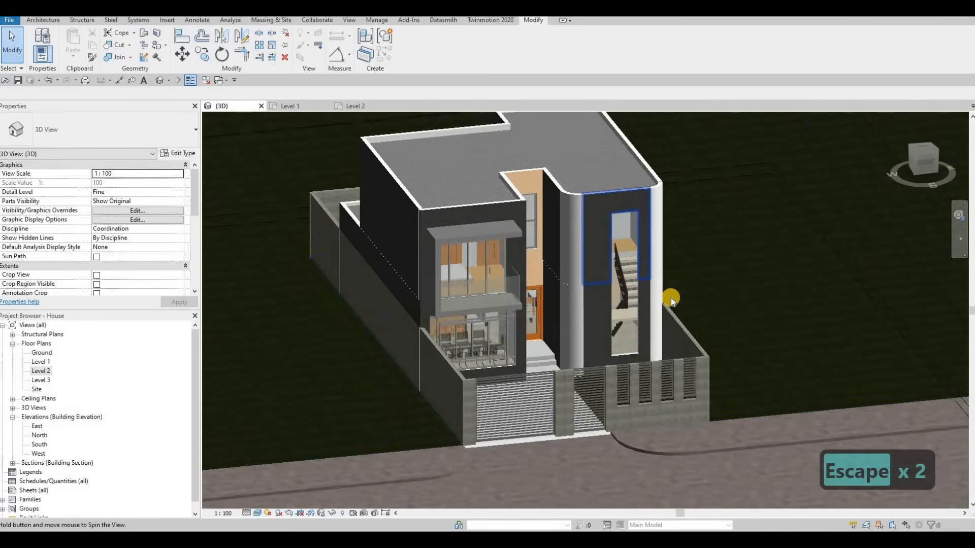
pyautogui.press('Escape')
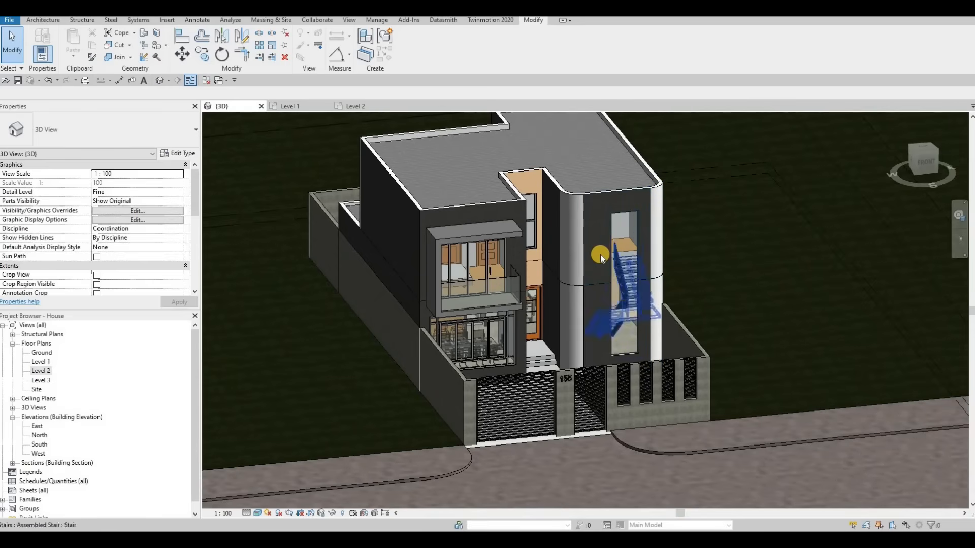
pyautogui.press('Escape')
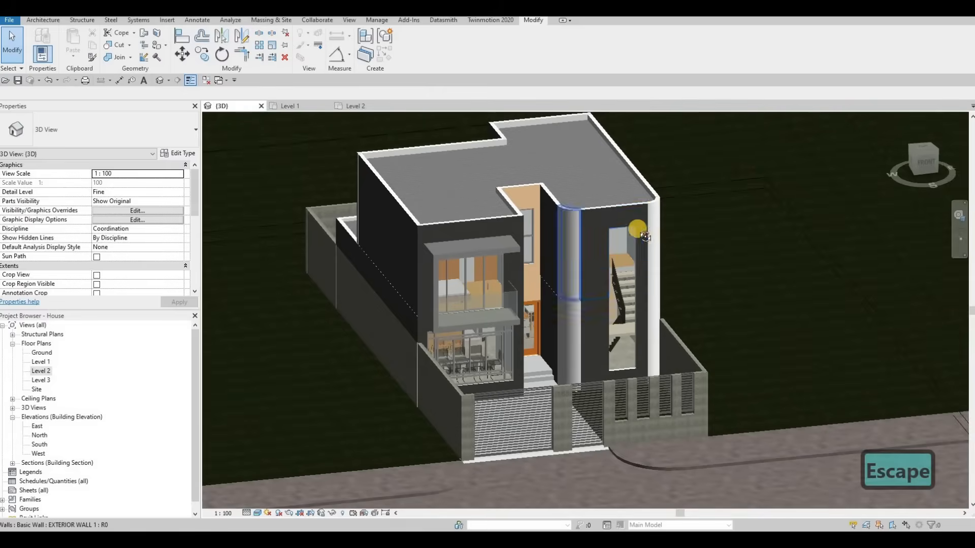
pyautogui.scroll(3, 605, 198)
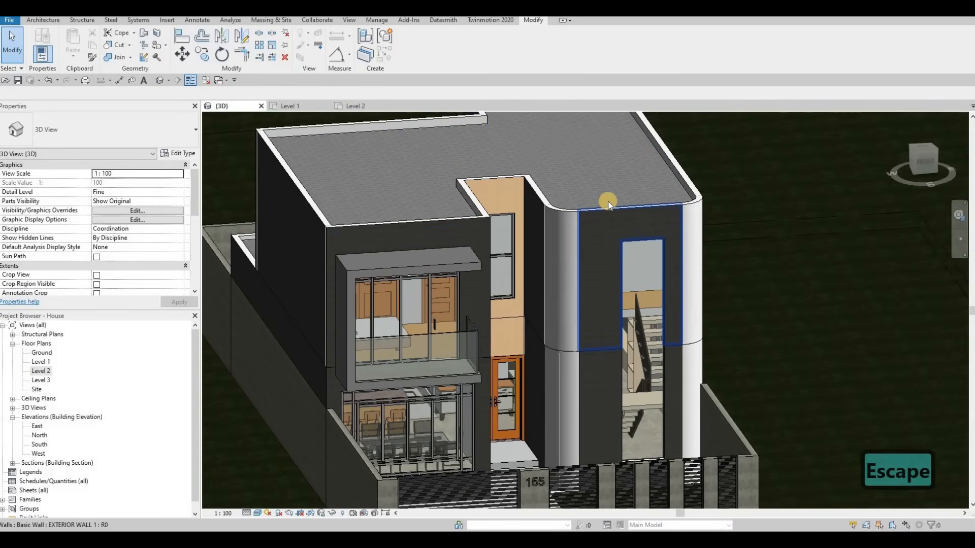
pyautogui.scroll(-2, 606, 239)
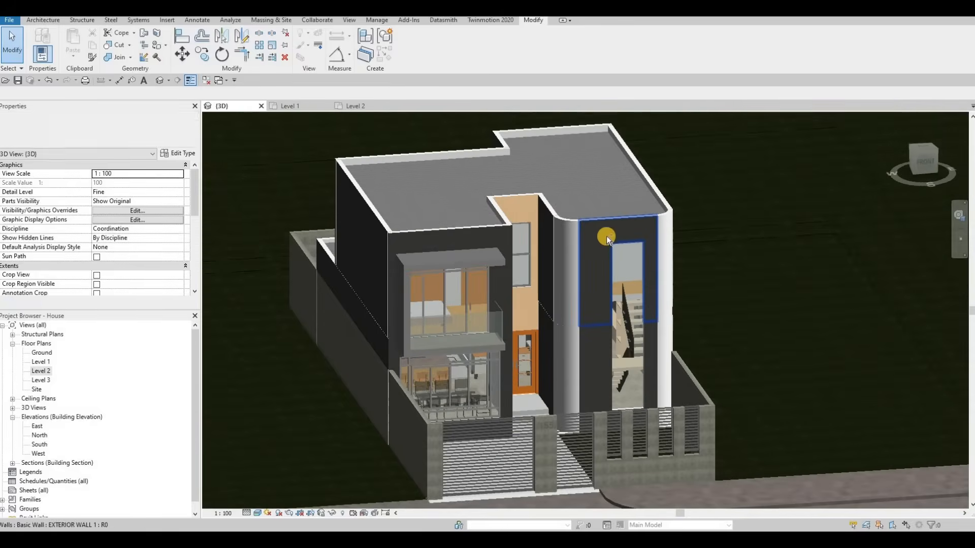
pyautogui.scroll(-2, 584, 274)
pyautogui.keyDown('shift'); pyautogui.moveTo(562, 305); pyautogui.dragTo(550, 400, button='middle'); pyautogui.keyUp('shift')
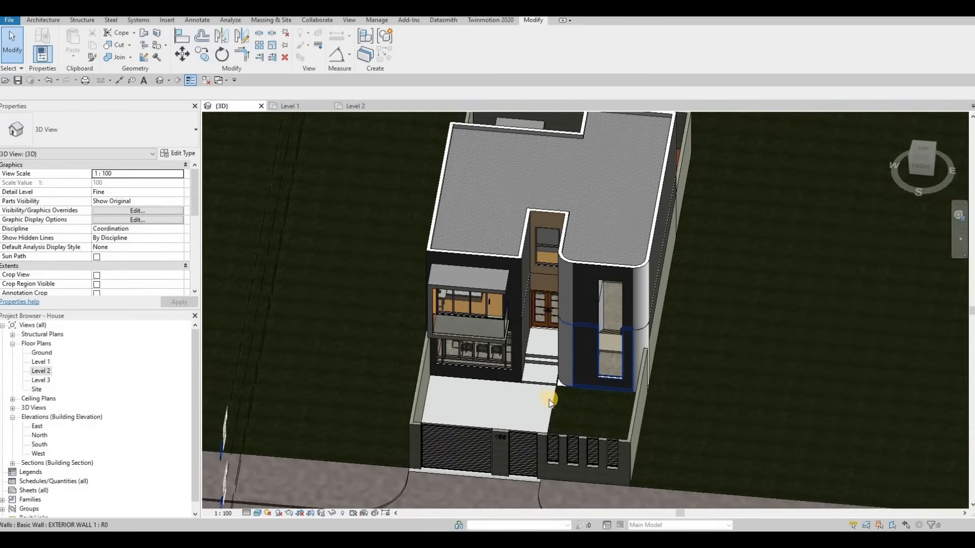
pyautogui.scroll(4, 552, 386)
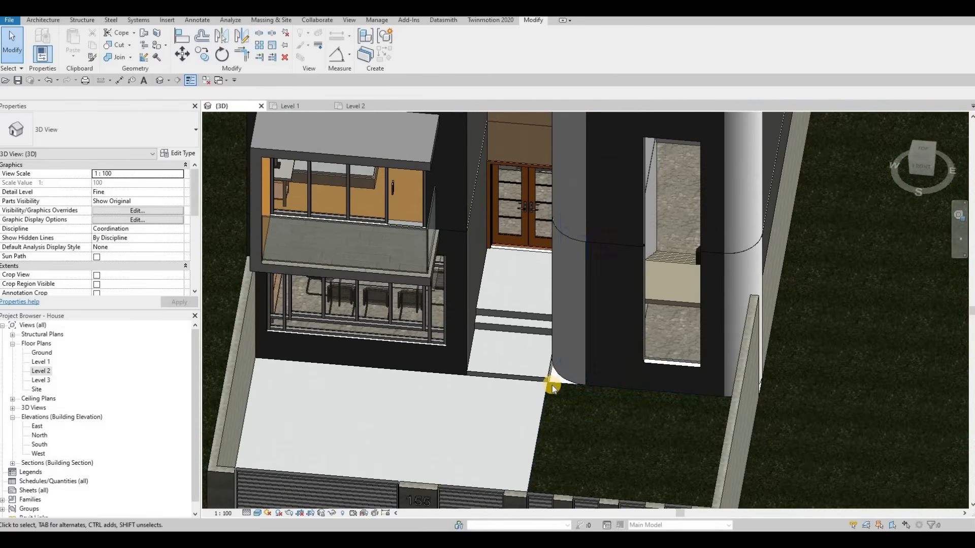
pyautogui.scroll(2, 553, 386)
pyautogui.click(551, 387)
pyautogui.click(415, 59)
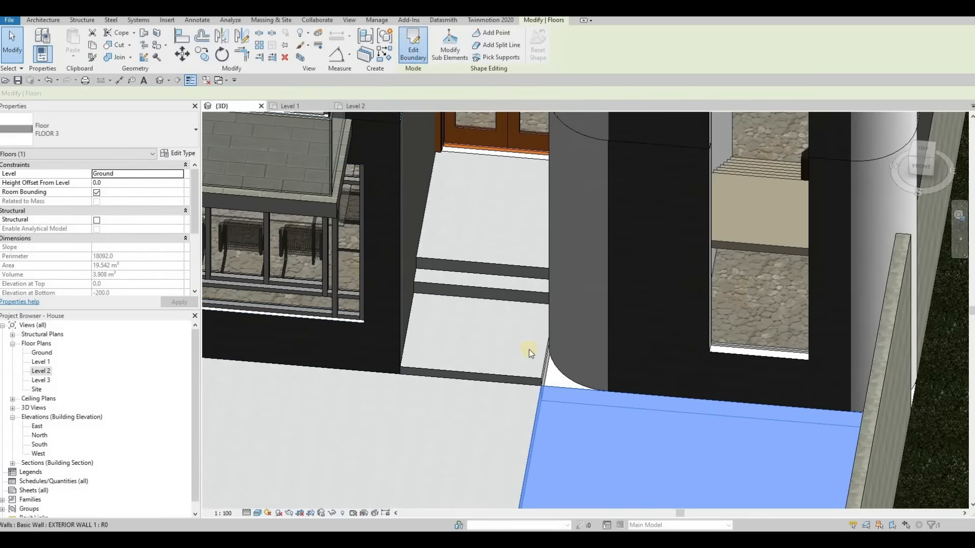
pyautogui.doubleClick(42, 352)
pyautogui.scroll(4, 605, 335)
pyautogui.scroll(3, 611, 299)
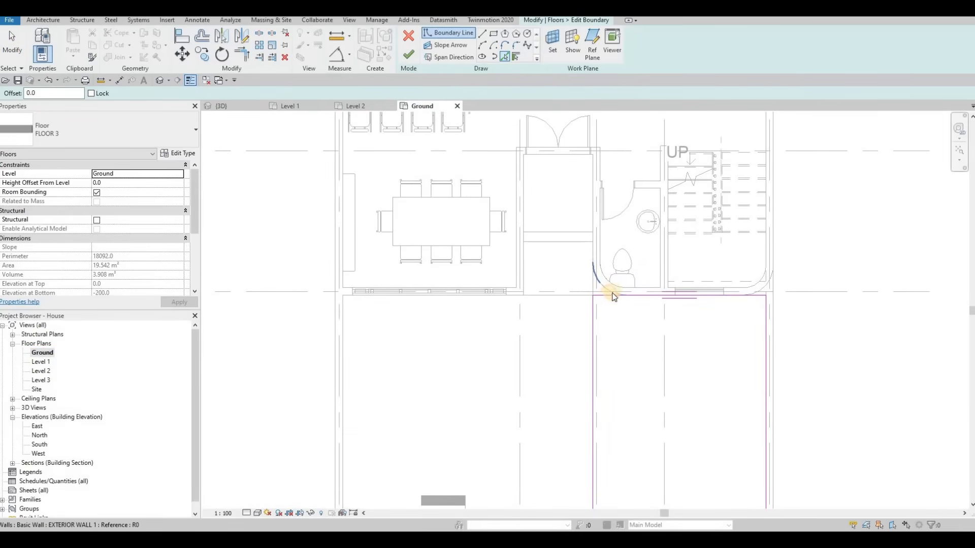
pyautogui.click(762, 290)
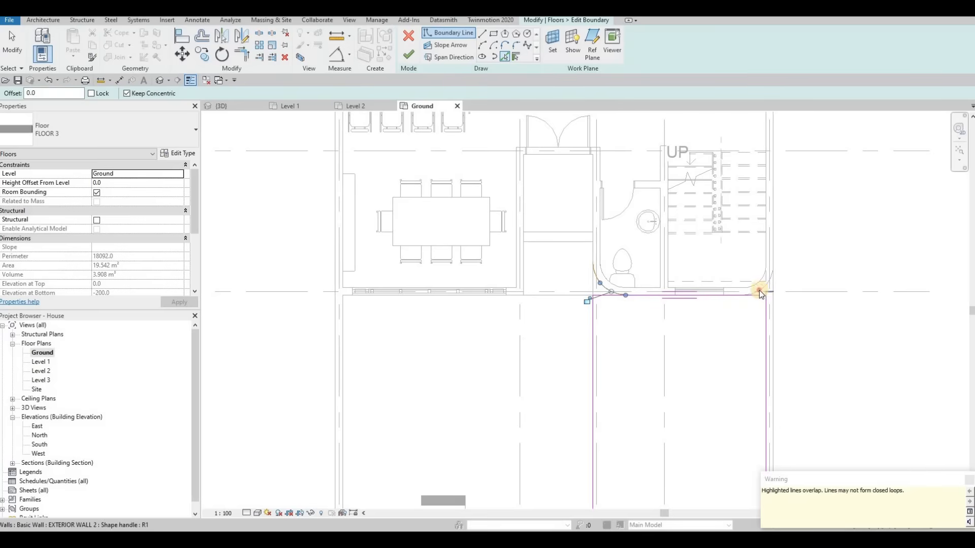
# Trim the floor's straight boundary lines to meet the curved corner arcs.
pyautogui.press('Escape')
pyautogui.press('Escape')
pyautogui.press('t')
pyautogui.press('r')
pyautogui.click(595, 307)
pyautogui.click(632, 294)
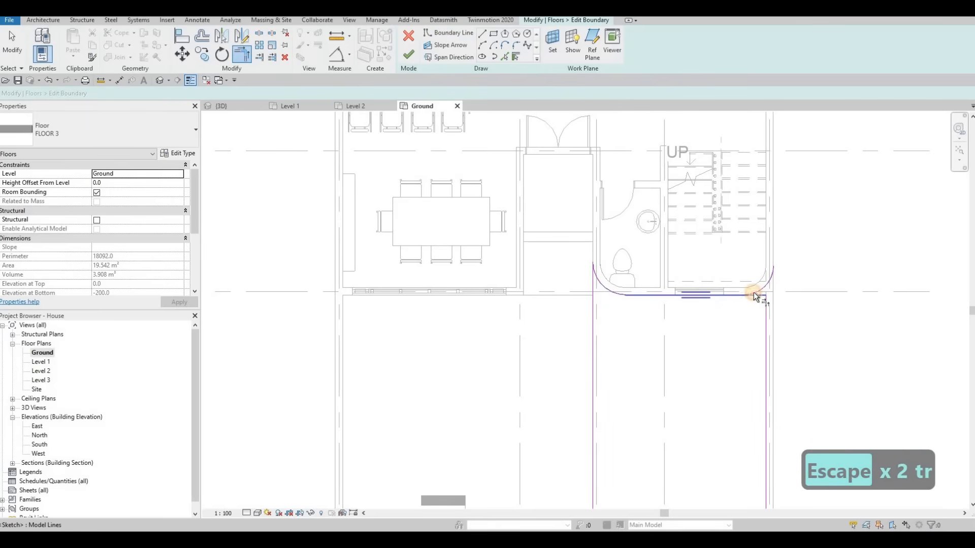
pyautogui.click(768, 280)
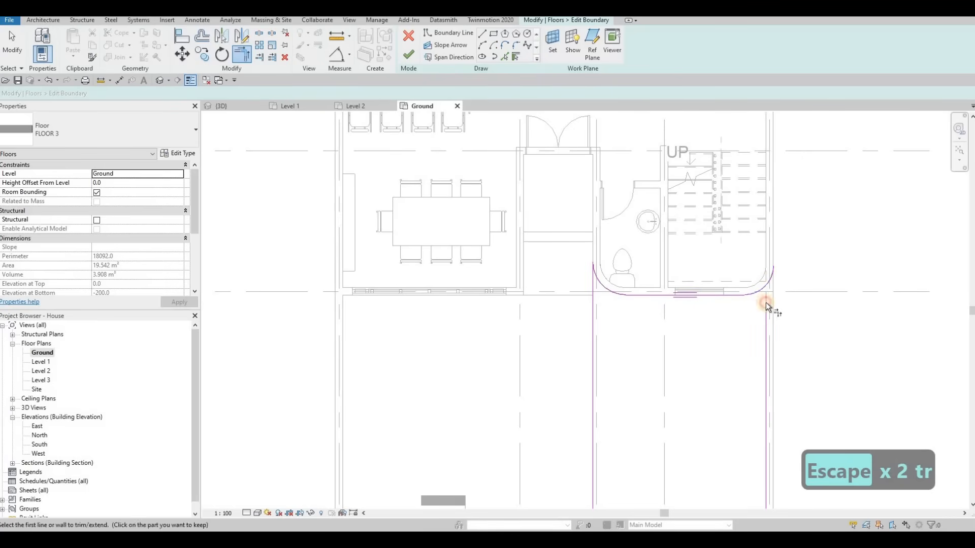
pyautogui.click(765, 303)
pyautogui.click(759, 292)
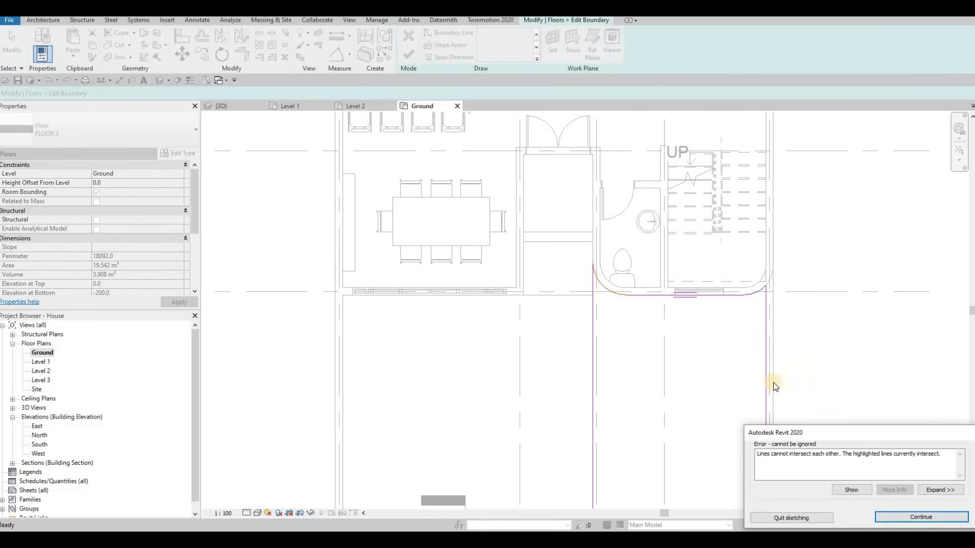
pyautogui.press('Escape')
pyautogui.press('Escape')
pyautogui.click(605, 286)
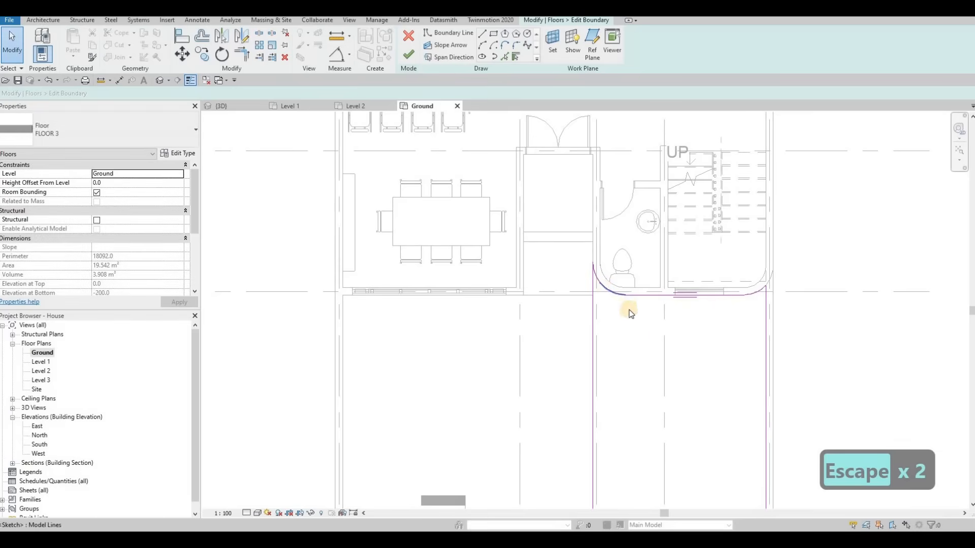
pyautogui.press('Delete')
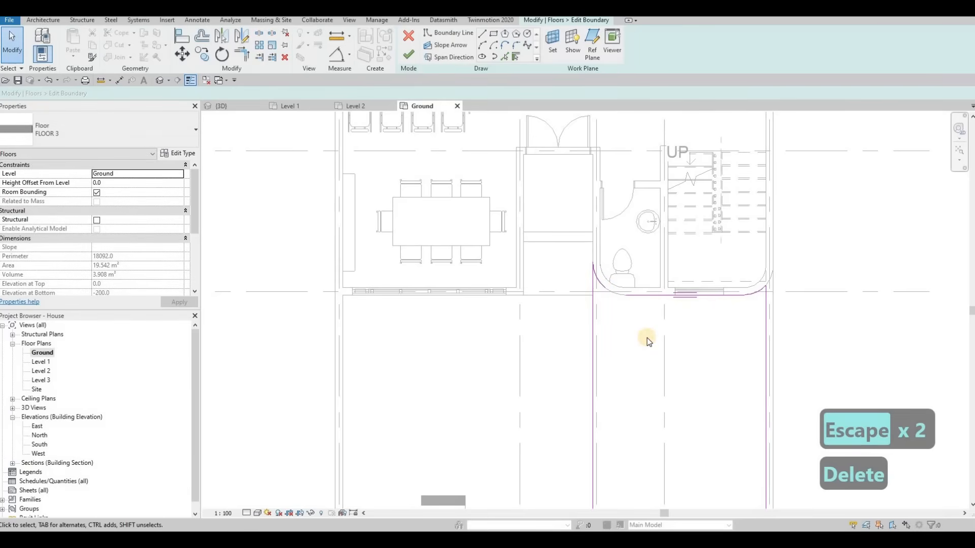
pyautogui.hotkey('ctrl', 'z')
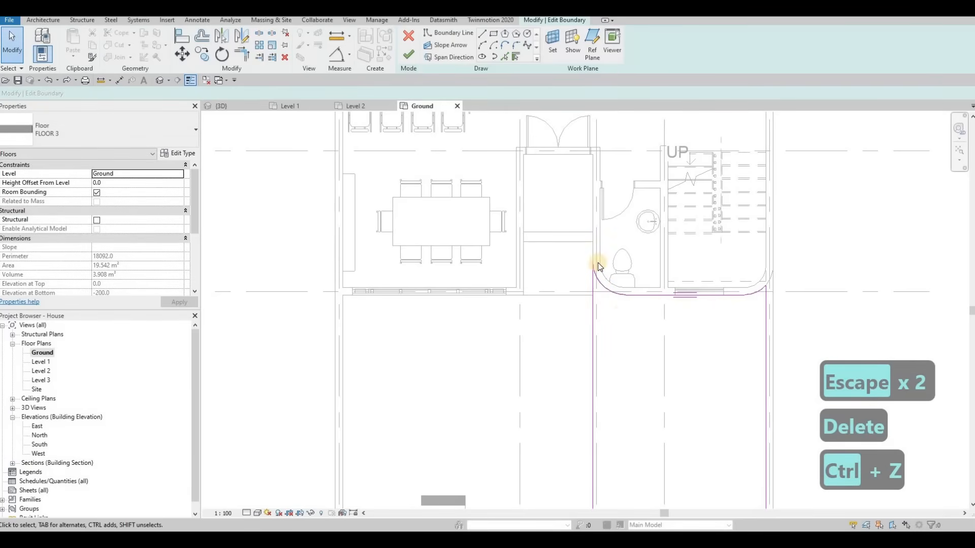
# Trim the left corner boundary line to its arc and finish editing the ground floor boundary.
pyautogui.scroll(4, 596, 276)
pyautogui.scroll(-2, 584, 304)
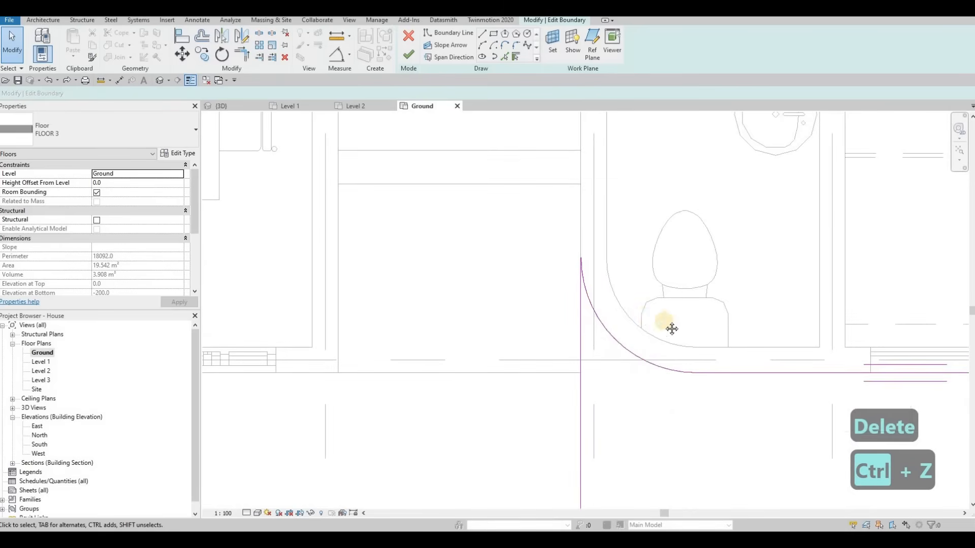
pyautogui.scroll(-2, 581, 309)
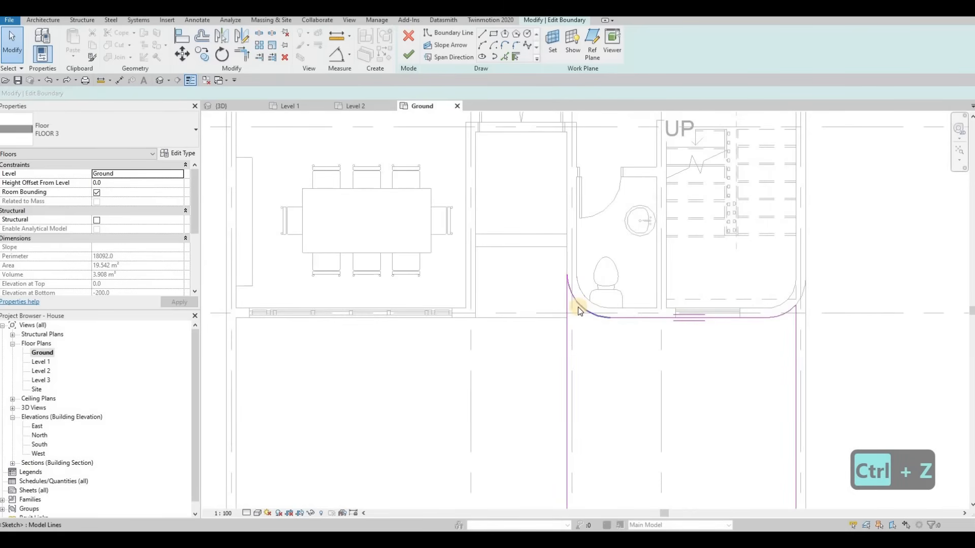
pyautogui.scroll(4, 577, 307)
pyautogui.click(561, 275)
pyautogui.click(406, 55)
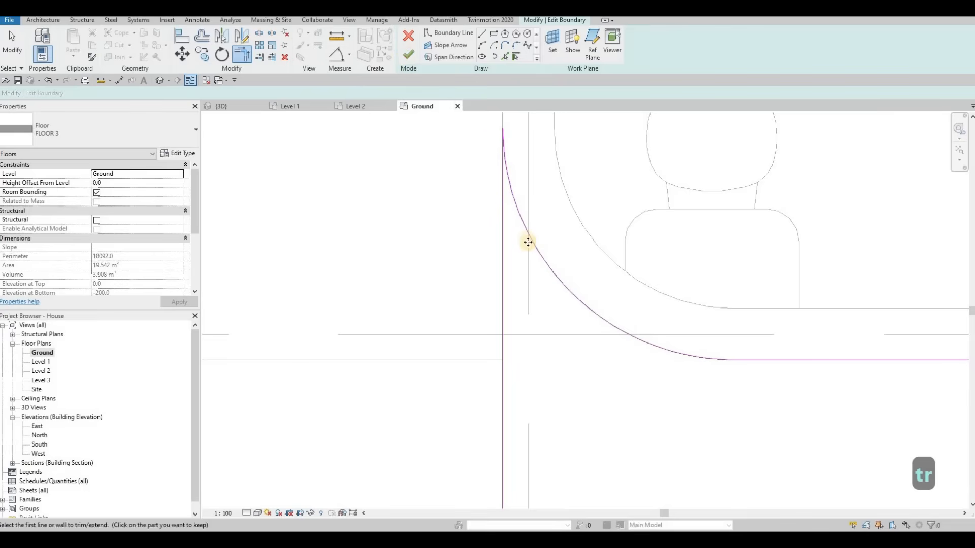
pyautogui.press('Escape')
pyautogui.press('Escape')
pyautogui.press('Escape')
# Orbit and zoom the 3D view to inspect the stair-side curved walls, curtain wall and ground slab.
pyautogui.click(238, 106)
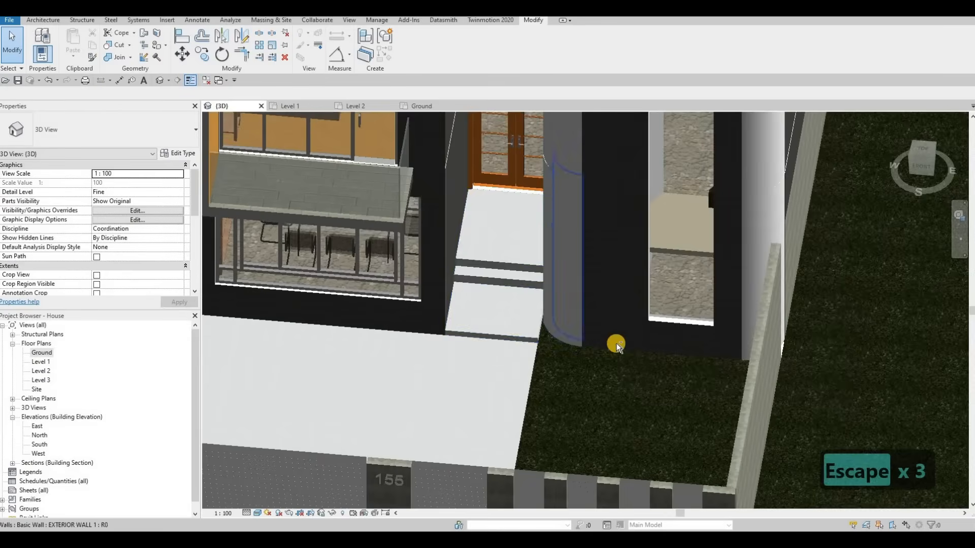
pyautogui.keyDown('shift'); pyautogui.moveTo(617, 343); pyautogui.dragTo(709, 372, button='middle'); pyautogui.keyUp('shift')
pyautogui.scroll(2, 746, 435)
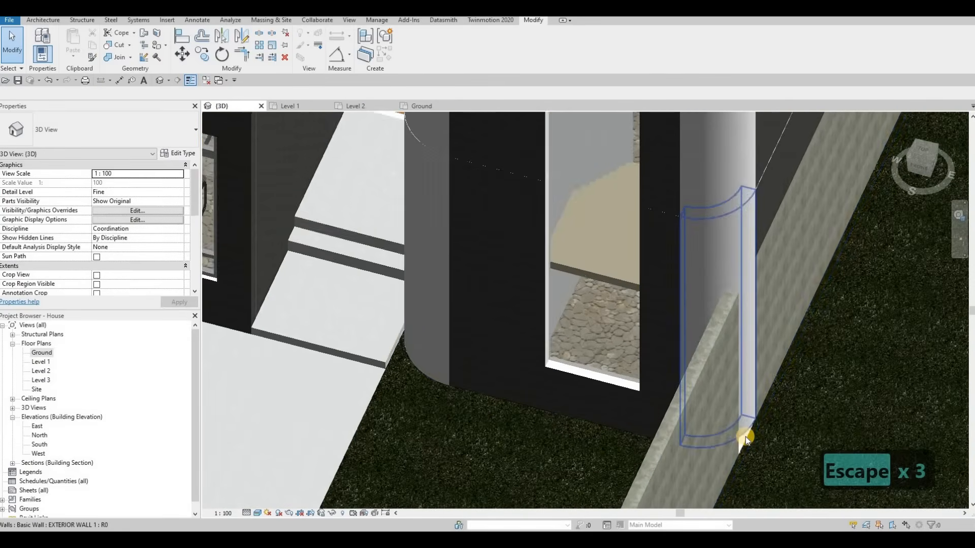
pyautogui.keyDown('shift'); pyautogui.moveTo(683, 455); pyautogui.dragTo(623, 272, button='middle'); pyautogui.keyUp('shift')
pyautogui.scroll(-3, 525, 346)
pyautogui.scroll(-2, 528, 341)
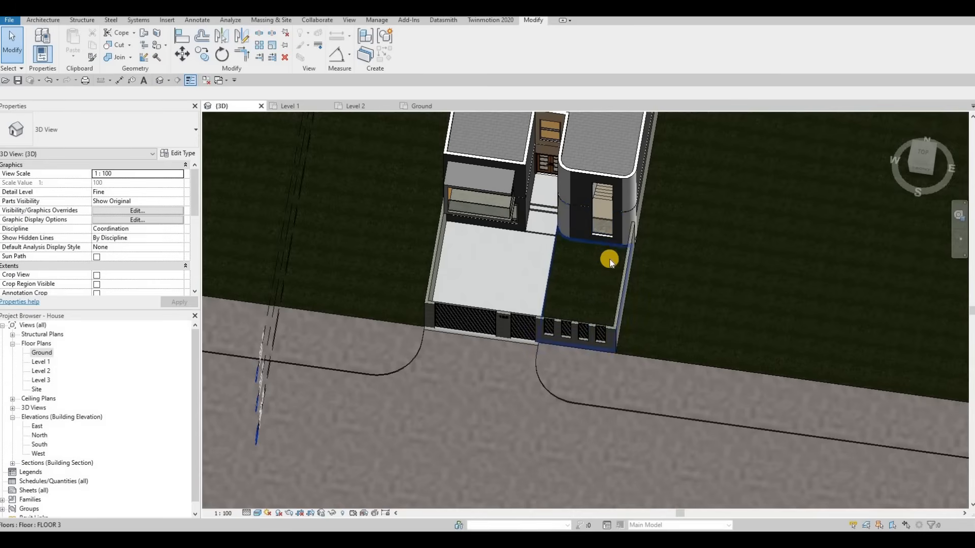
pyautogui.moveTo(596, 237); pyautogui.dragTo(602, 276, button='middle')
pyautogui.keyDown('shift'); pyautogui.moveTo(625, 240); pyautogui.dragTo(608, 234, button='middle'); pyautogui.keyUp('shift')
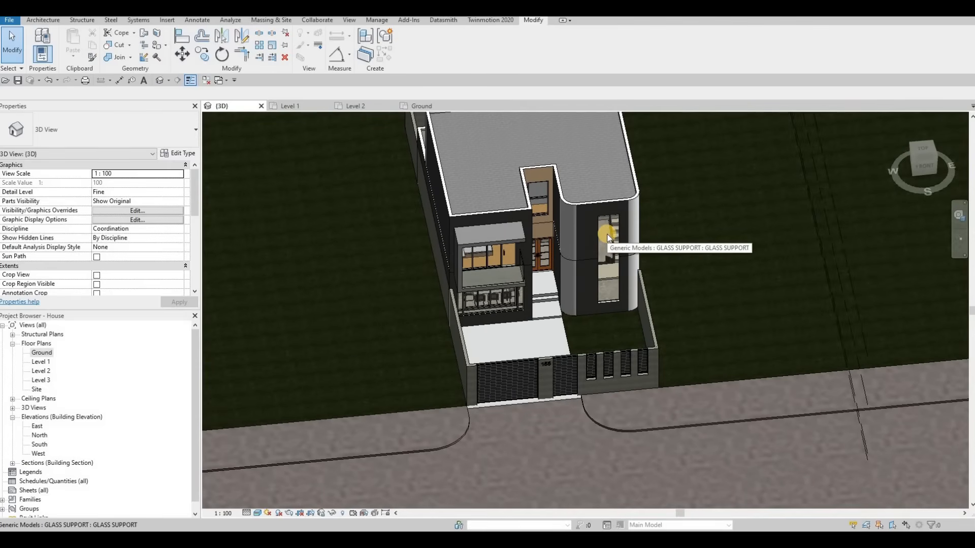
pyautogui.keyDown('shift'); pyautogui.moveTo(578, 256); pyautogui.dragTo(574, 272, button='middle'); pyautogui.keyUp('shift')
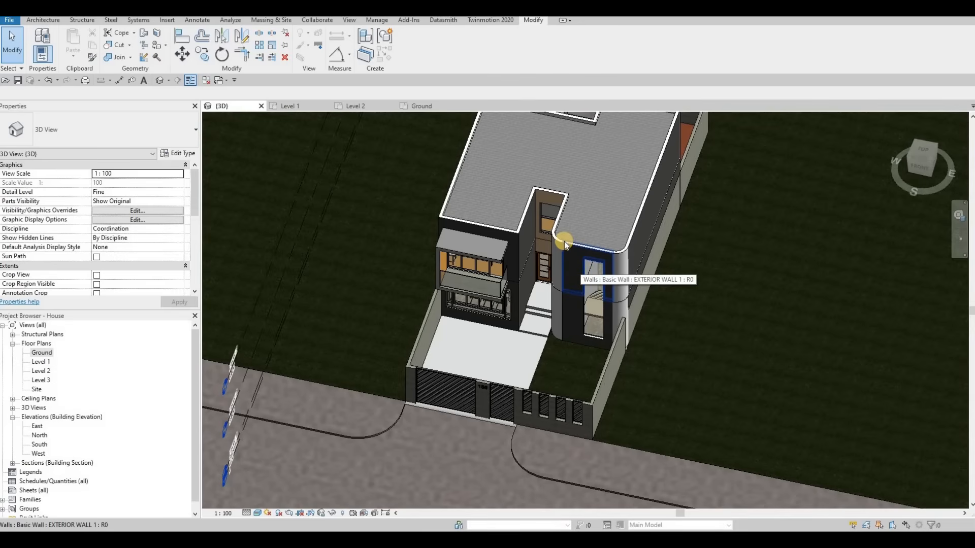
pyautogui.keyDown('shift'); pyautogui.moveTo(661, 236); pyautogui.dragTo(603, 203, button='middle'); pyautogui.keyUp('shift')
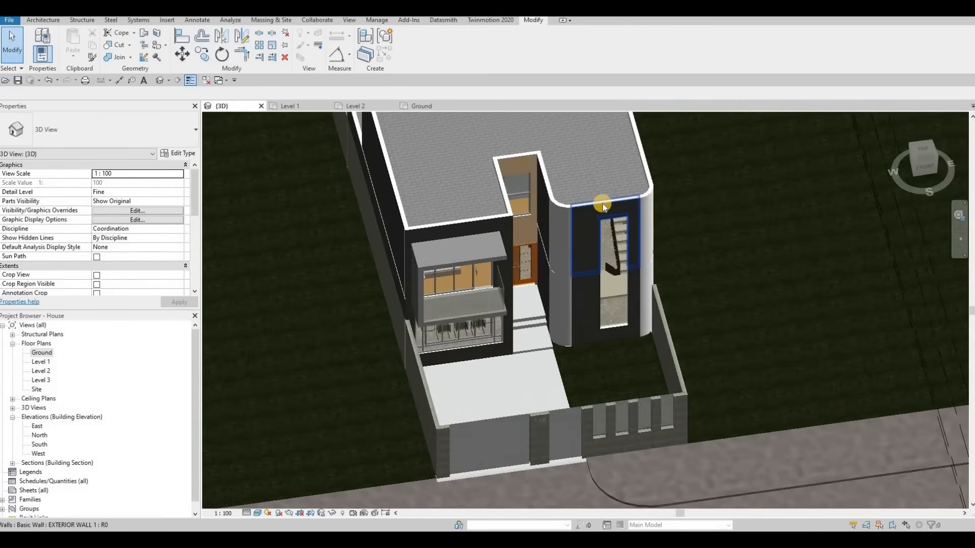
# Open the Ground plan and delete the curtain wall in the stair-side front wall.
pyautogui.scroll(2, 602, 203)
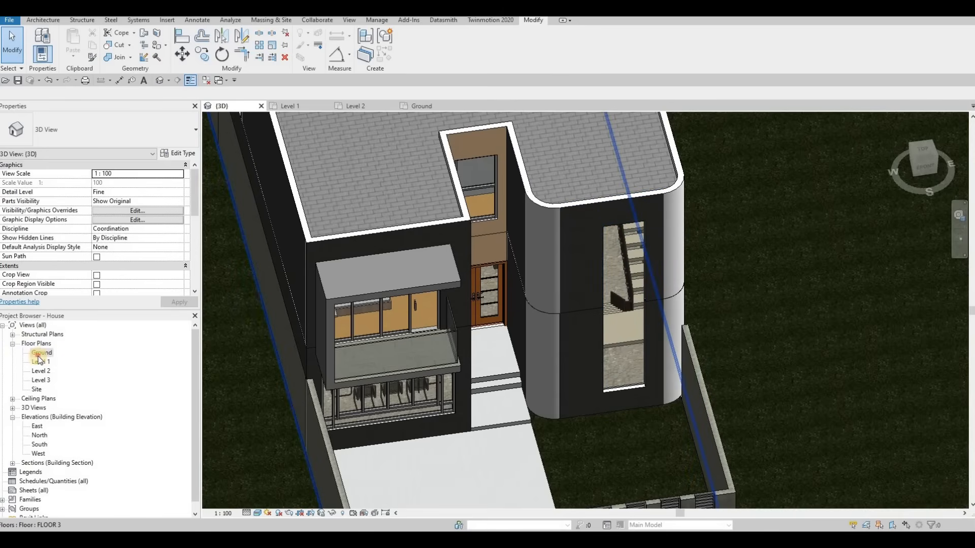
pyautogui.scroll(2, 569, 300)
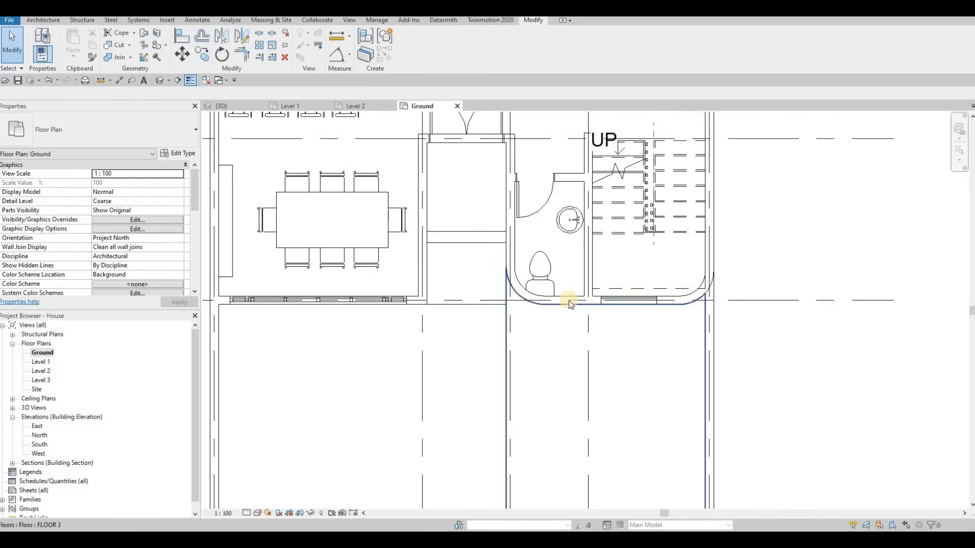
pyautogui.press('Tab')
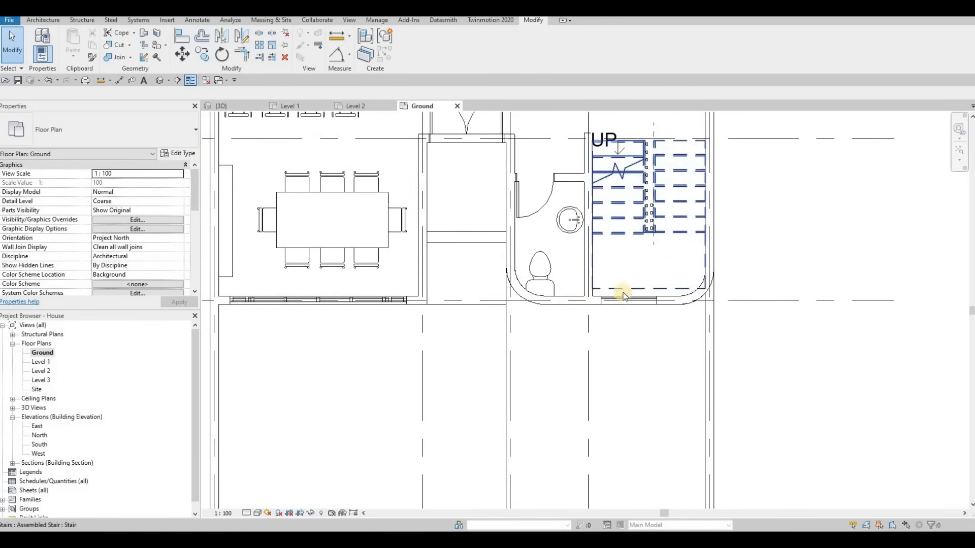
pyautogui.click(578, 299)
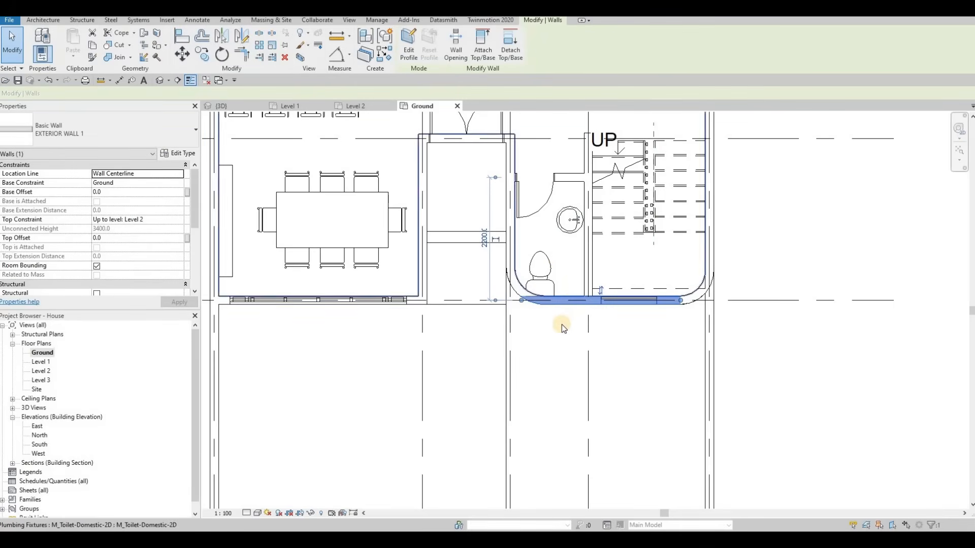
pyautogui.press('F1')
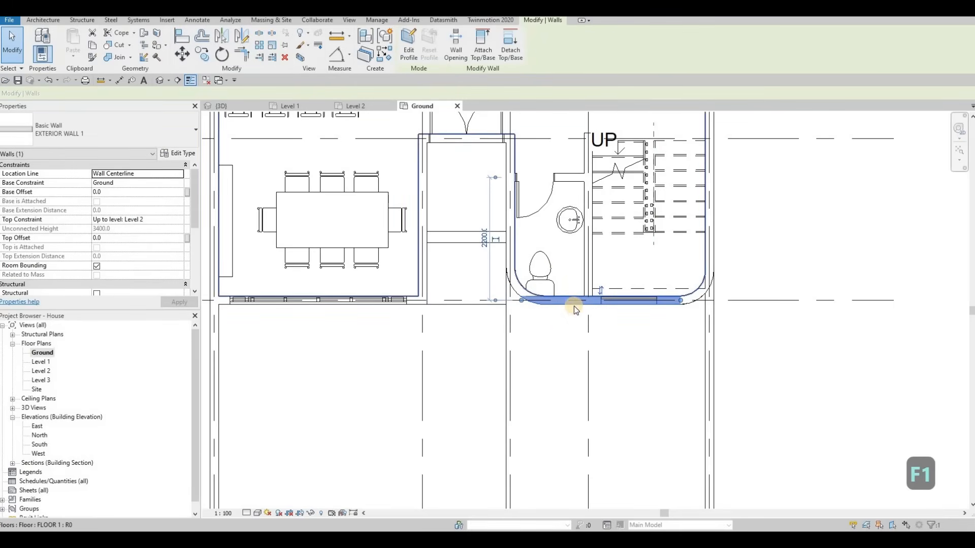
pyautogui.scroll(2, 605, 299)
pyautogui.press('Escape')
pyautogui.click(628, 301)
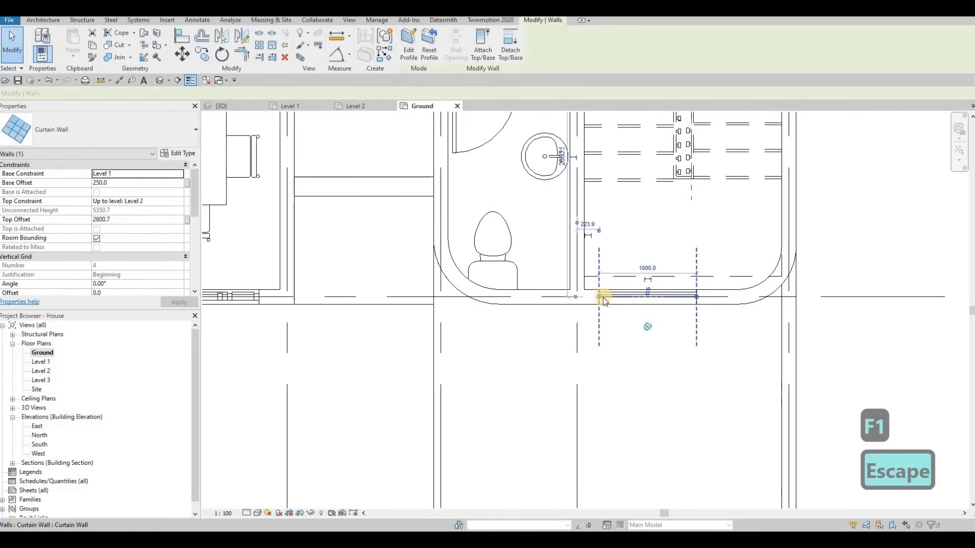
pyautogui.press('Delete')
# Draw a similar exterior wall about 1360 mm long inside the curved front wall, beneath the stair.
pyautogui.click(602, 295)
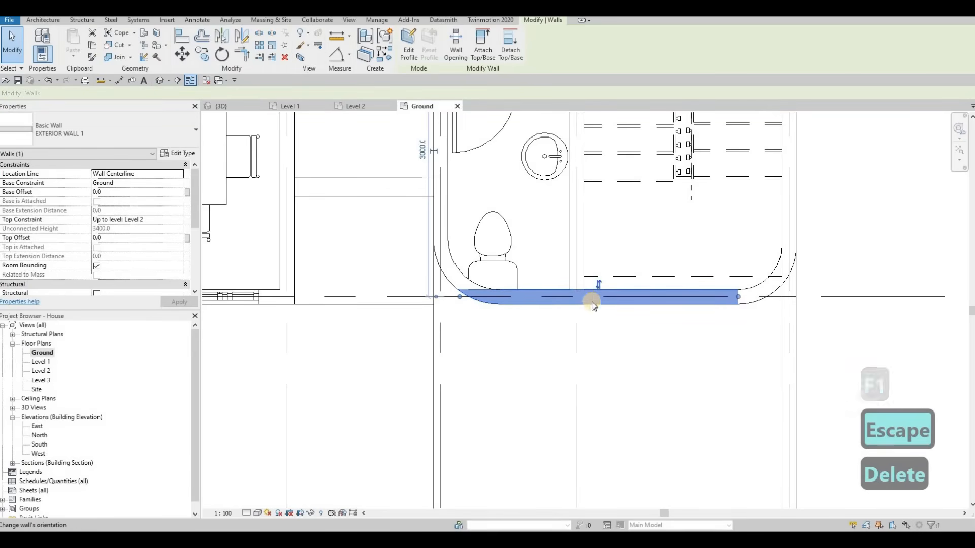
pyautogui.press('c')
pyautogui.press('s')
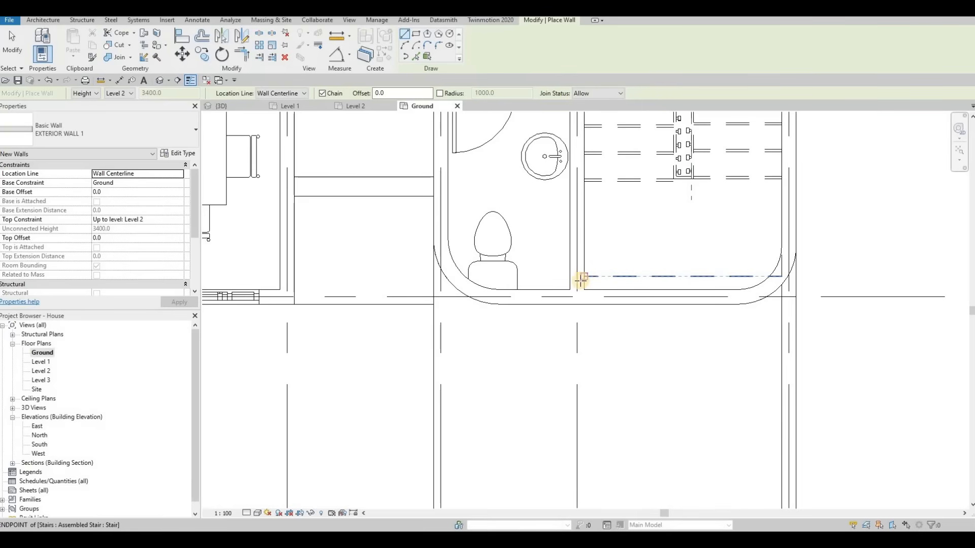
pyautogui.click(584, 278)
pyautogui.click(725, 283)
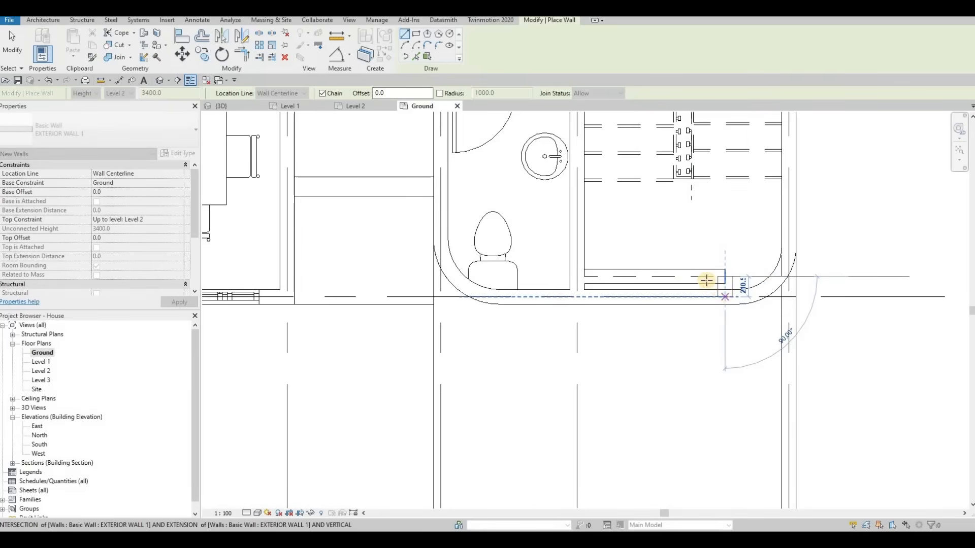
pyautogui.press('Escape')
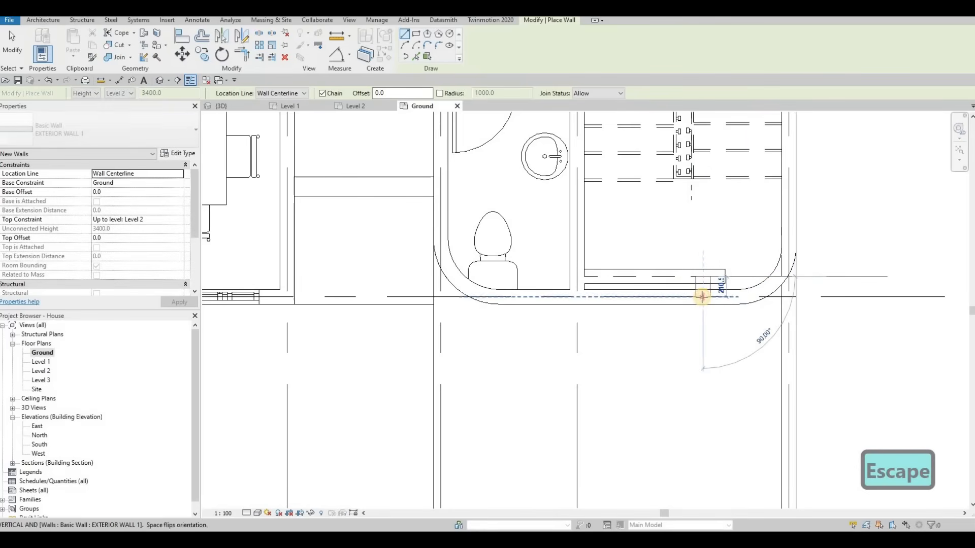
pyautogui.press('Escape')
pyautogui.press('Escape')
pyautogui.press('Escape')
# Split the curved stair-side front wall where the opening will be.
pyautogui.press('t')
pyautogui.press('r')
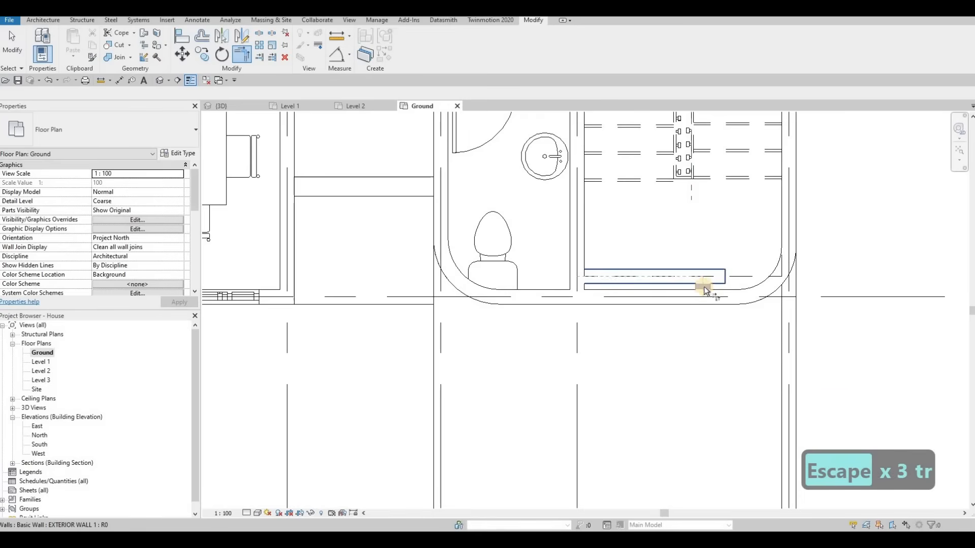
pyautogui.click(689, 292)
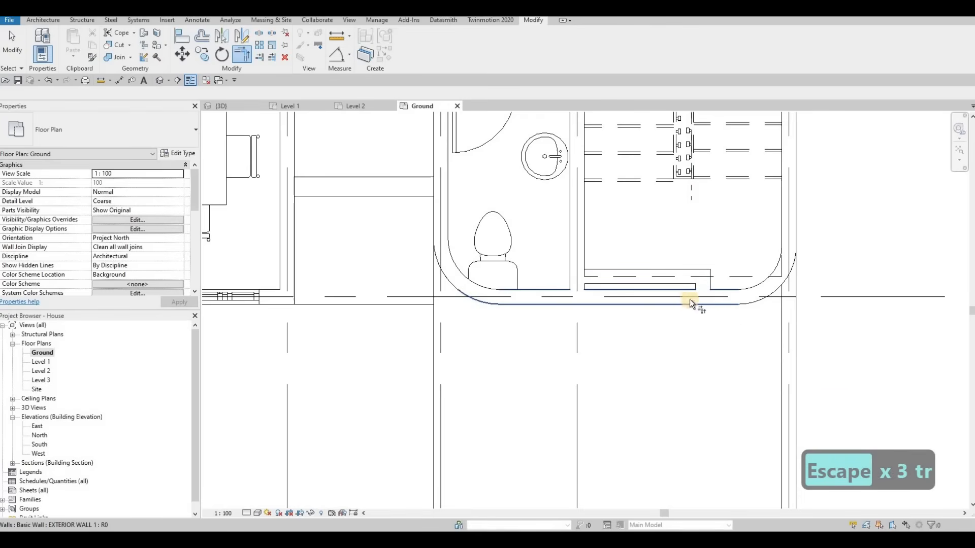
pyautogui.press('s')
pyautogui.press('l')
pyautogui.click(648, 315)
# Trim the split front wall segments to meet the ends of the new inner wall.
pyautogui.press('Escape')
pyautogui.press('Escape')
pyautogui.press('Escape')
pyautogui.press('t')
pyautogui.press('r')
pyautogui.click(577, 284)
pyautogui.click(564, 297)
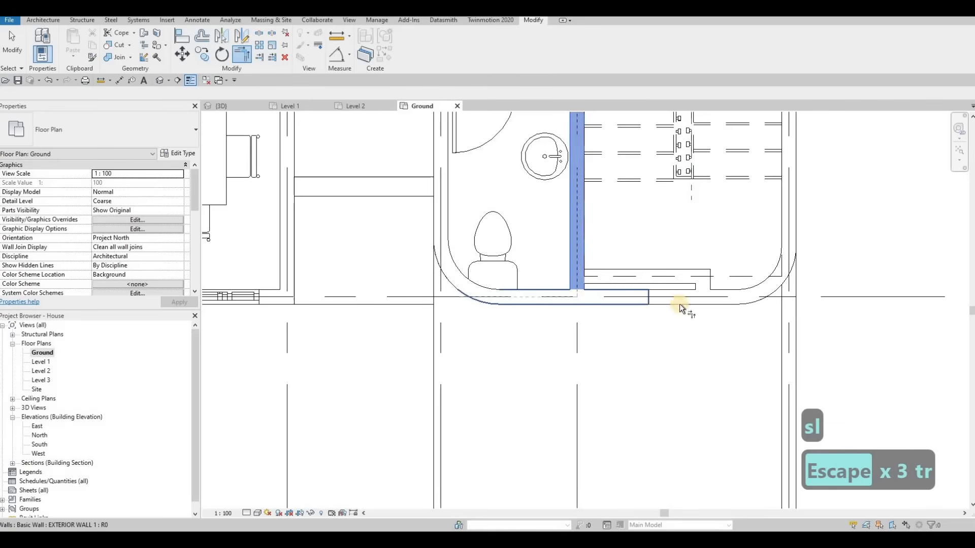
pyautogui.click(722, 292)
pyautogui.press('Escape')
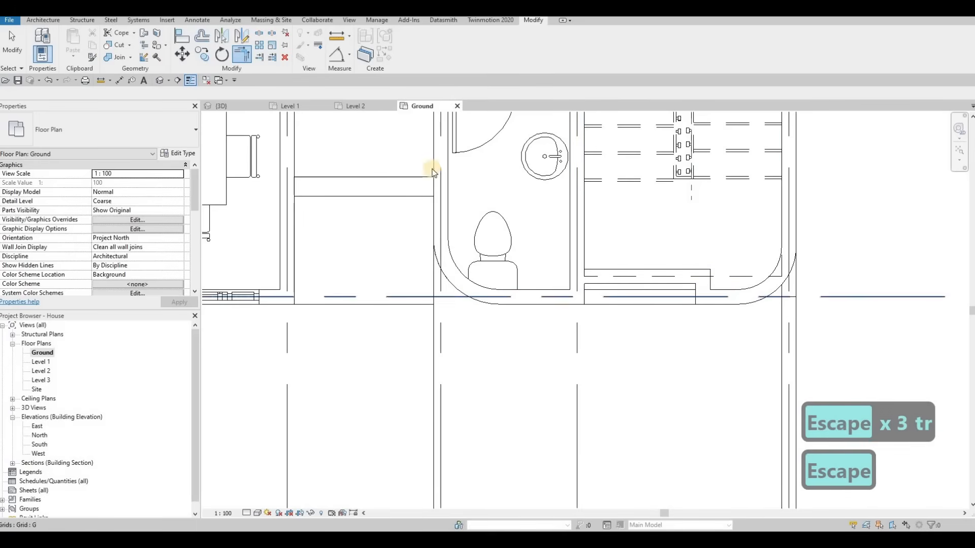
# Inspect the reworked stair-side front and ground slab in the 3D view.
pyautogui.click(256, 112)
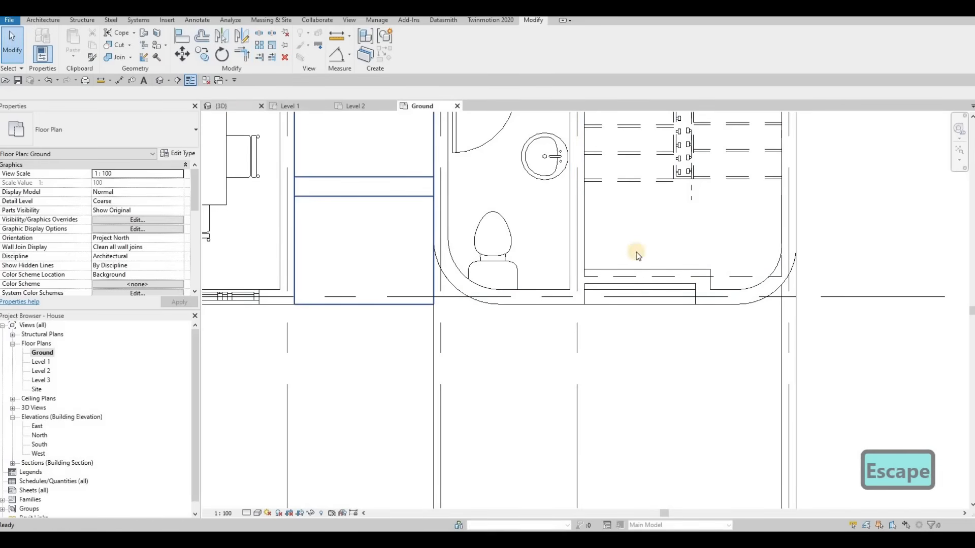
pyautogui.press('Escape')
pyautogui.scroll(3, 621, 420)
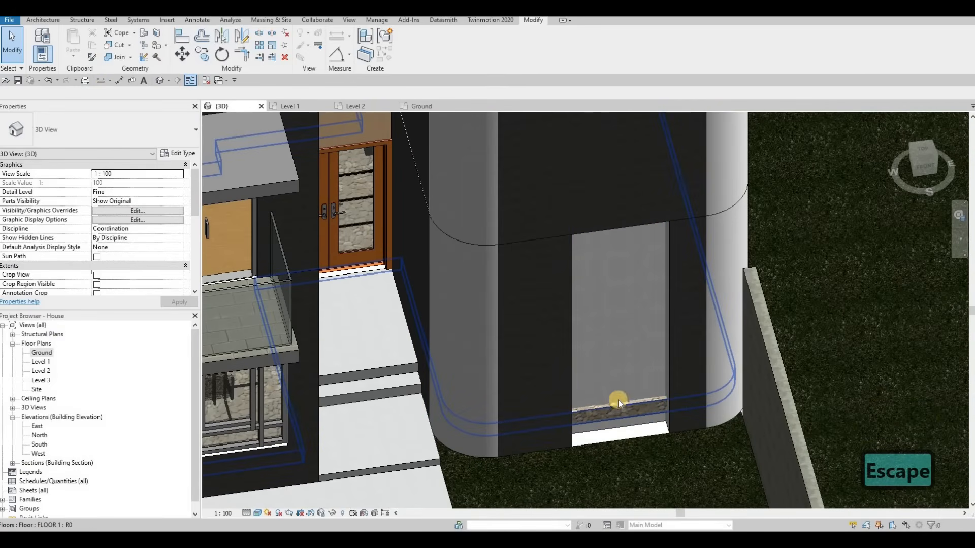
pyautogui.scroll(-3, 623, 297)
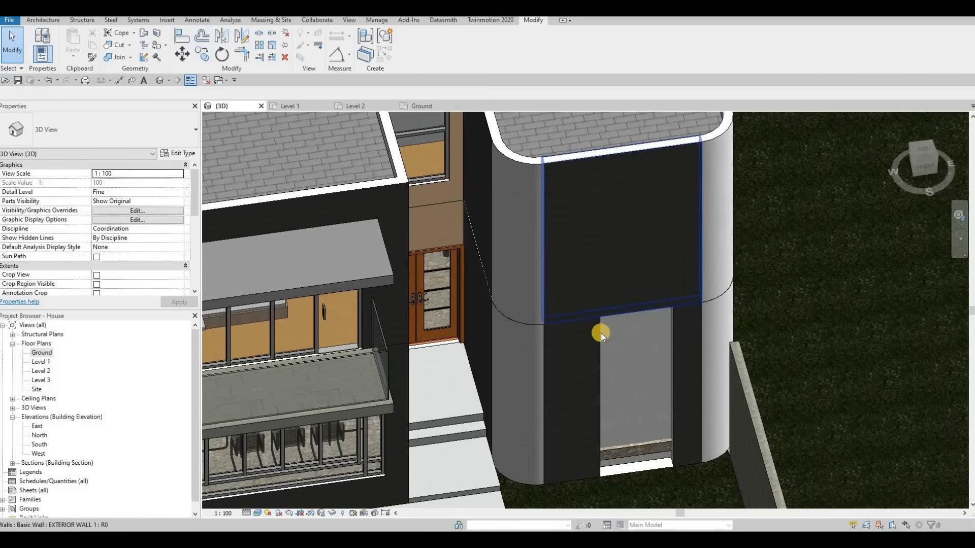
# Open the Level 2 plan and set its underlay base level to Level 1.
pyautogui.doubleClick(38, 371)
pyautogui.scroll(-2, 573, 352)
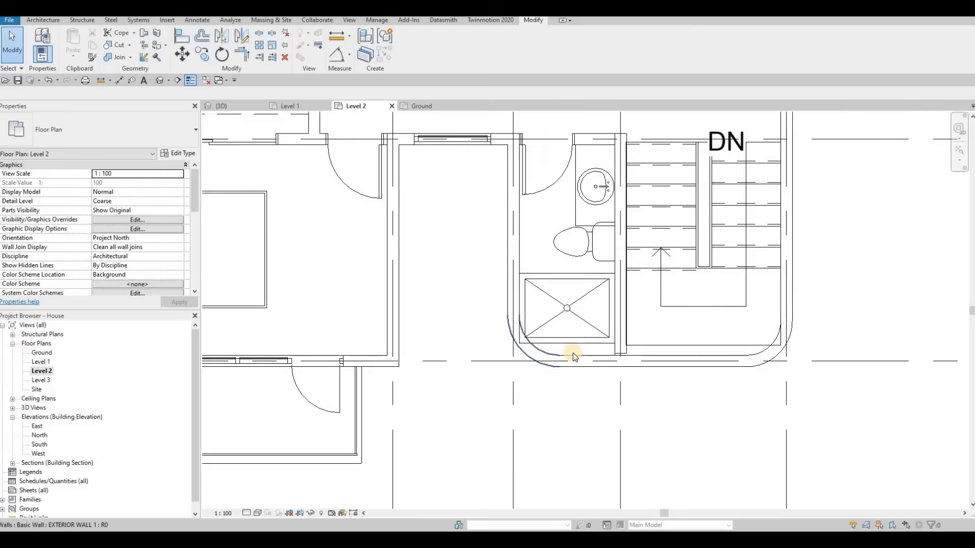
pyautogui.moveTo(572, 353); pyautogui.dragTo(556, 348, button='middle')
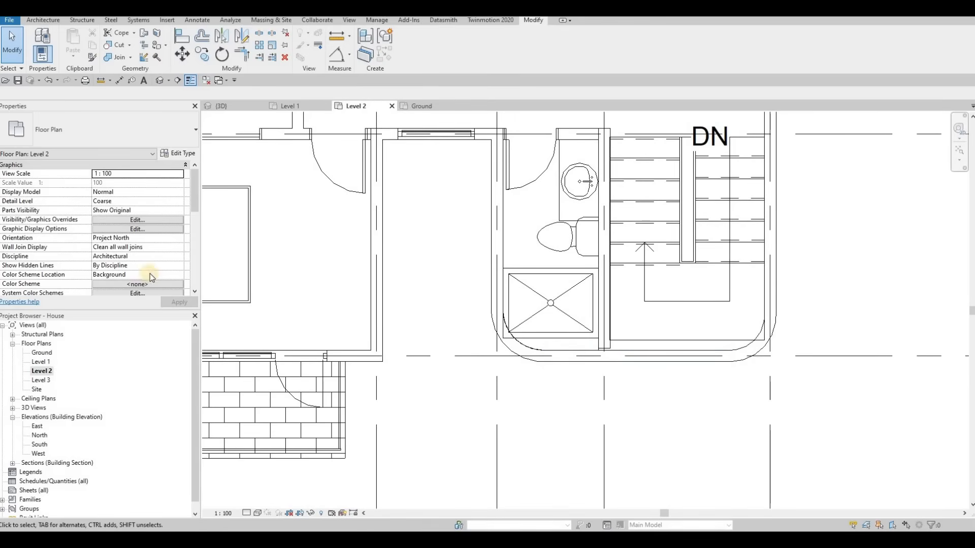
pyautogui.scroll(-6, 118, 251)
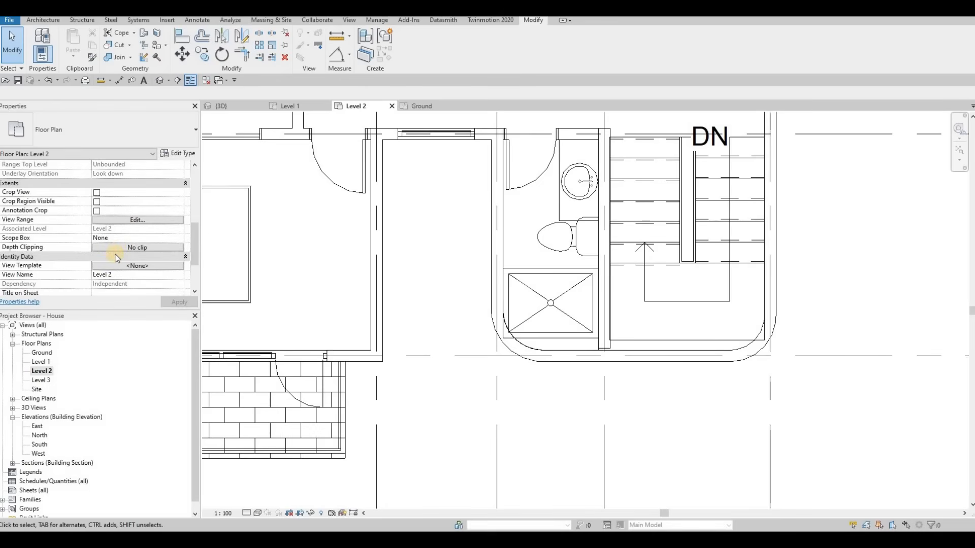
pyautogui.scroll(-4, 117, 258)
pyautogui.scroll(5, 116, 258)
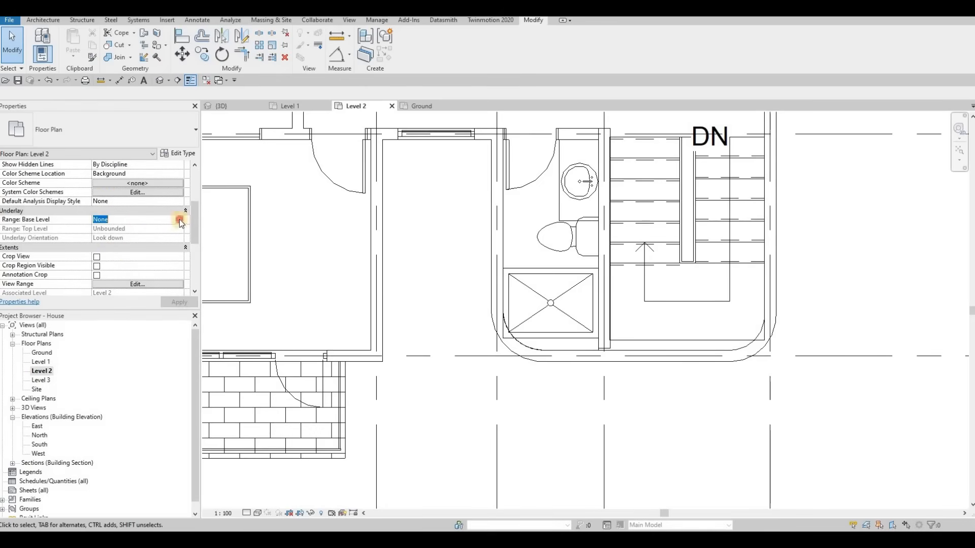
pyautogui.click(109, 244)
pyautogui.click(174, 302)
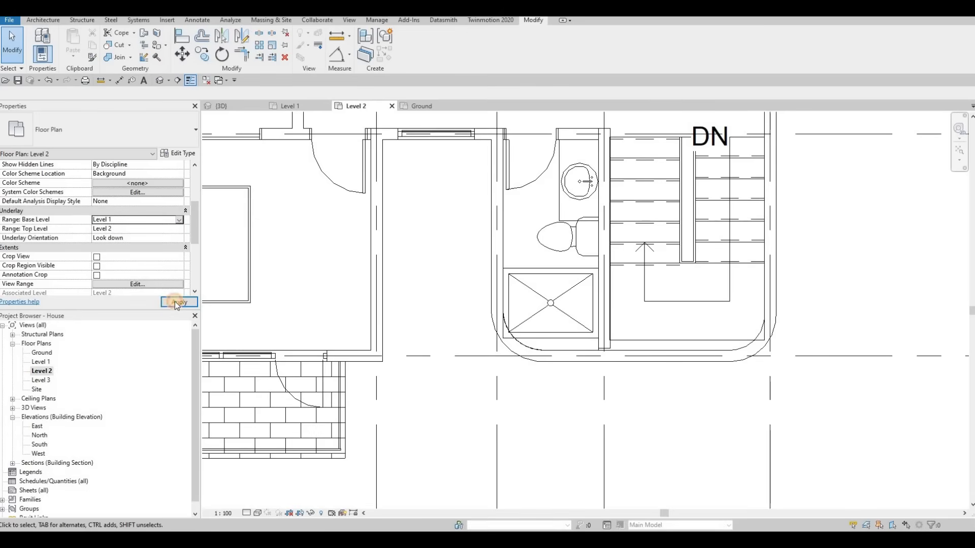
# Draw a similar exterior wall about 1215 mm long across the stair bottom on Level 2, turning down to the front wall.
pyautogui.scroll(2, 620, 350)
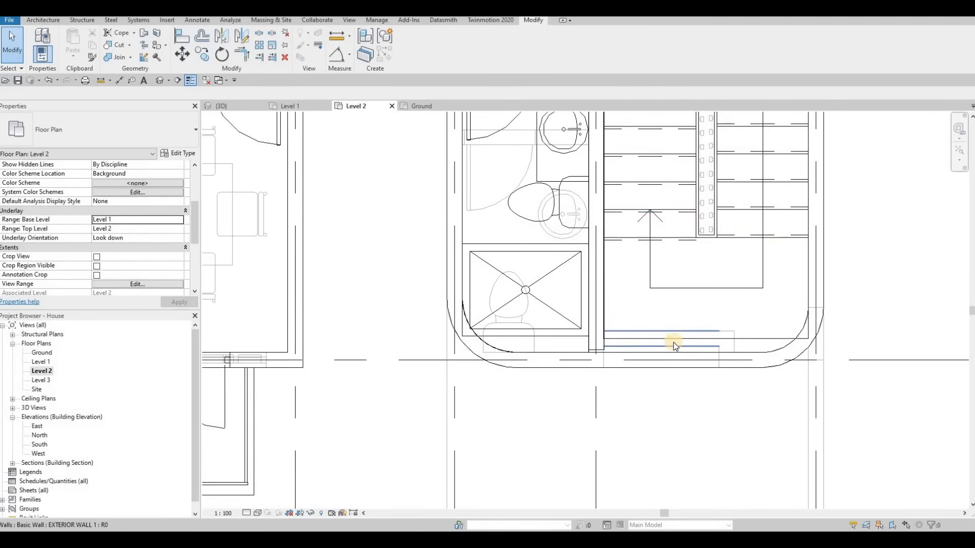
pyautogui.click(662, 347)
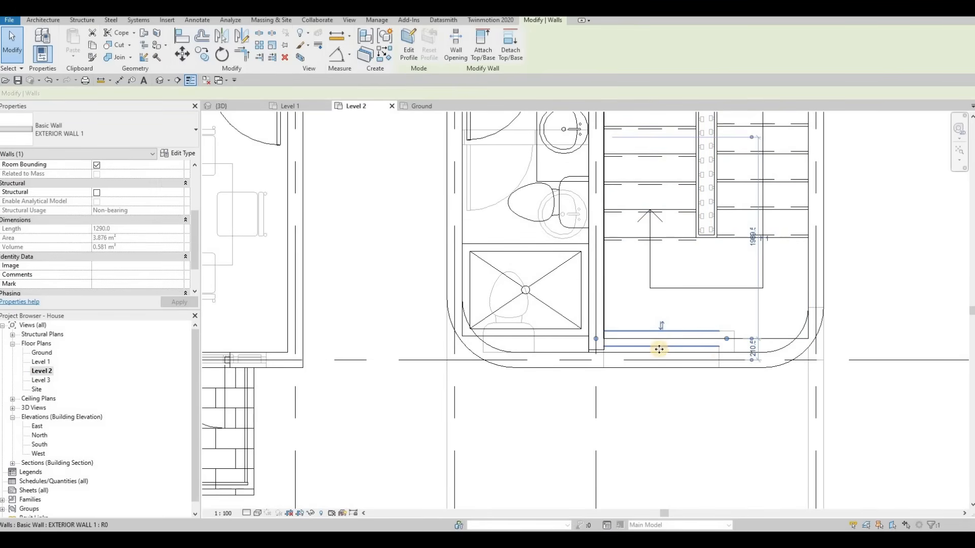
pyautogui.press('c')
pyautogui.press('s')
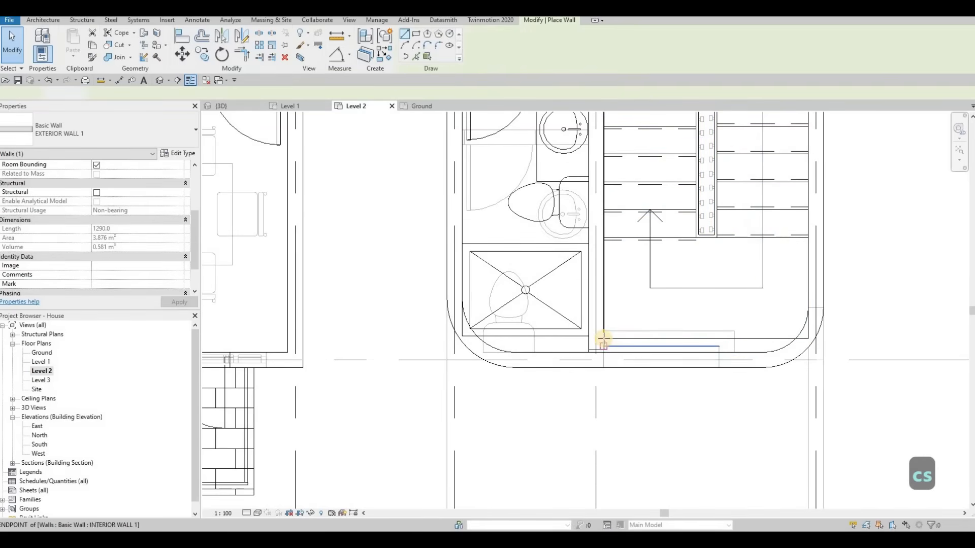
pyautogui.click(724, 346)
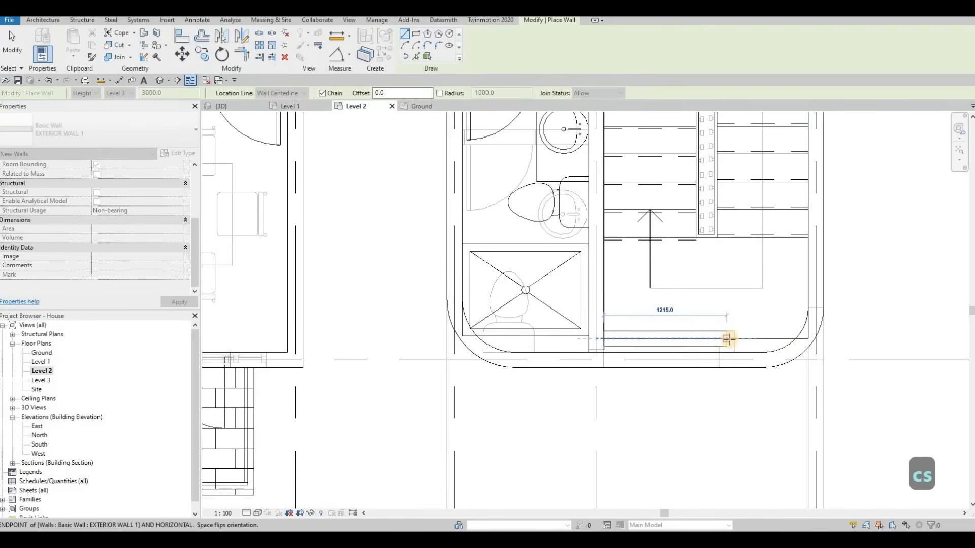
pyautogui.press('Escape')
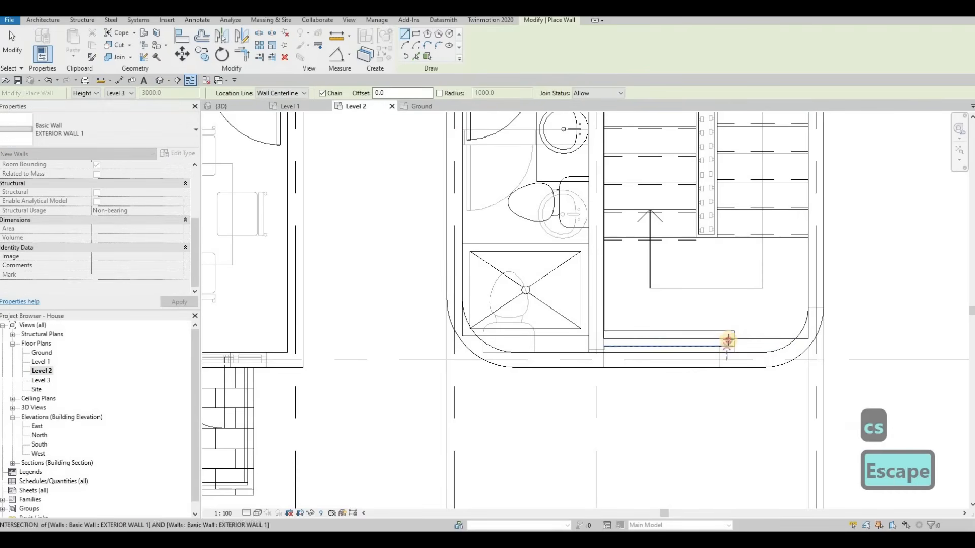
pyautogui.click(727, 360)
pyautogui.press('Escape')
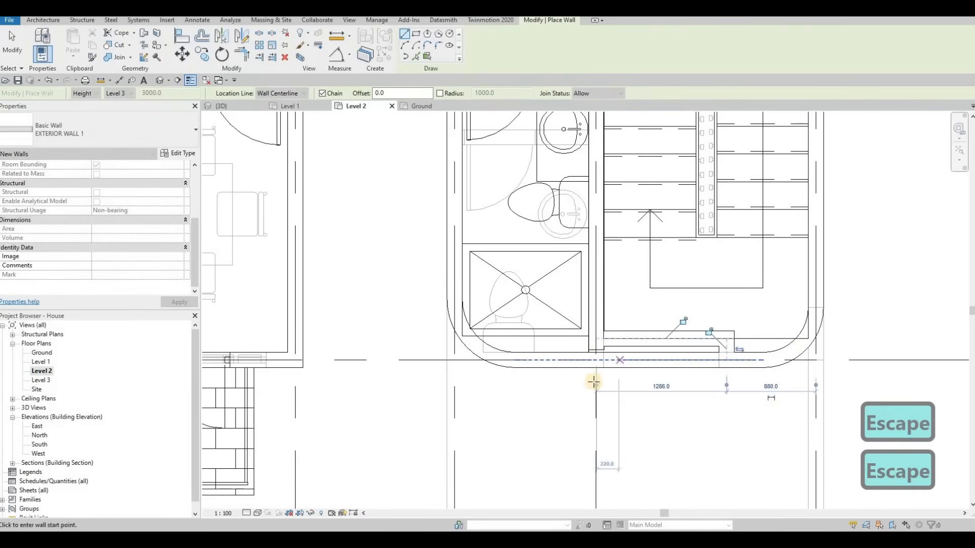
pyautogui.press('Escape')
pyautogui.press('Escape')
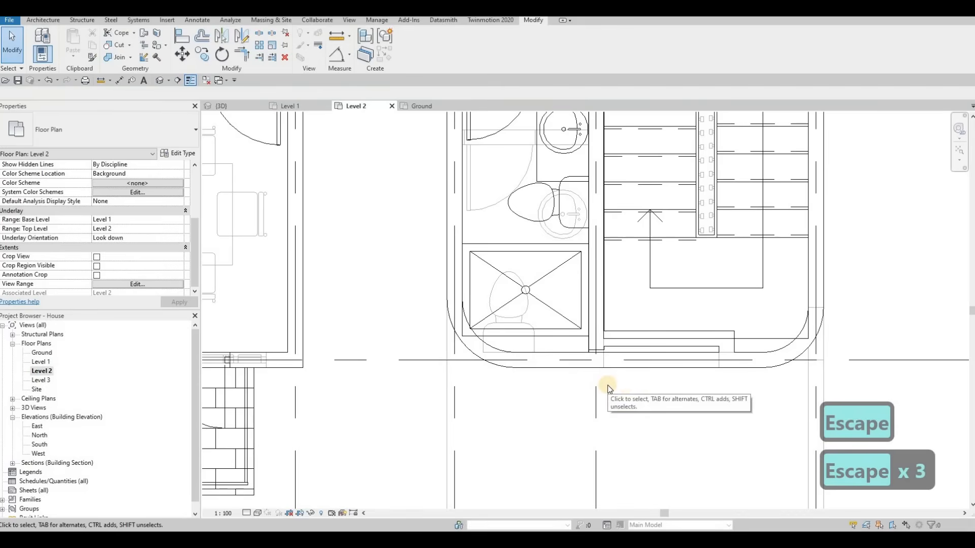
pyautogui.press('s')
pyautogui.press('l')
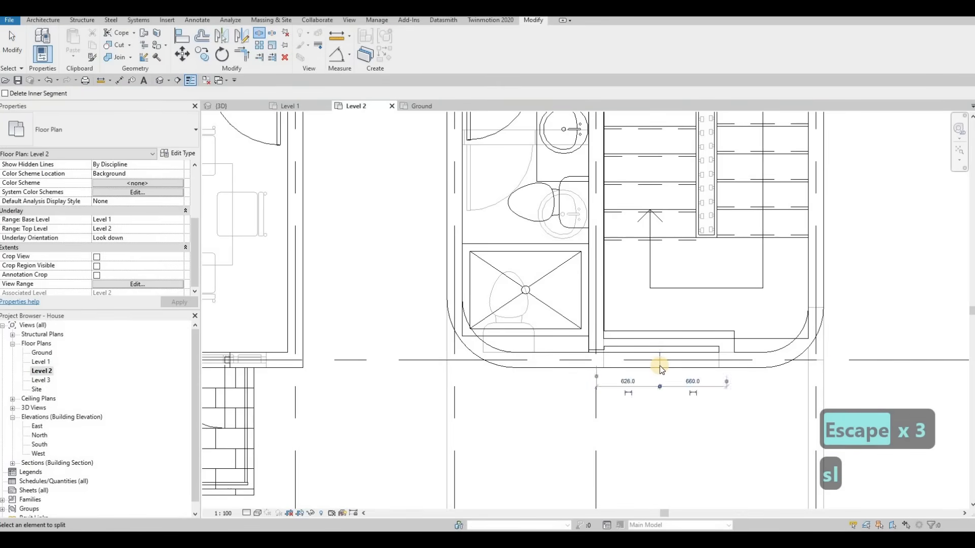
pyautogui.press('Escape')
pyautogui.press('Escape')
pyautogui.press('Escape')
# Trim the Level 2 front wall segments to meet the ends of the new exterior wall at the stair bottom.
pyautogui.press('t')
pyautogui.press('r')
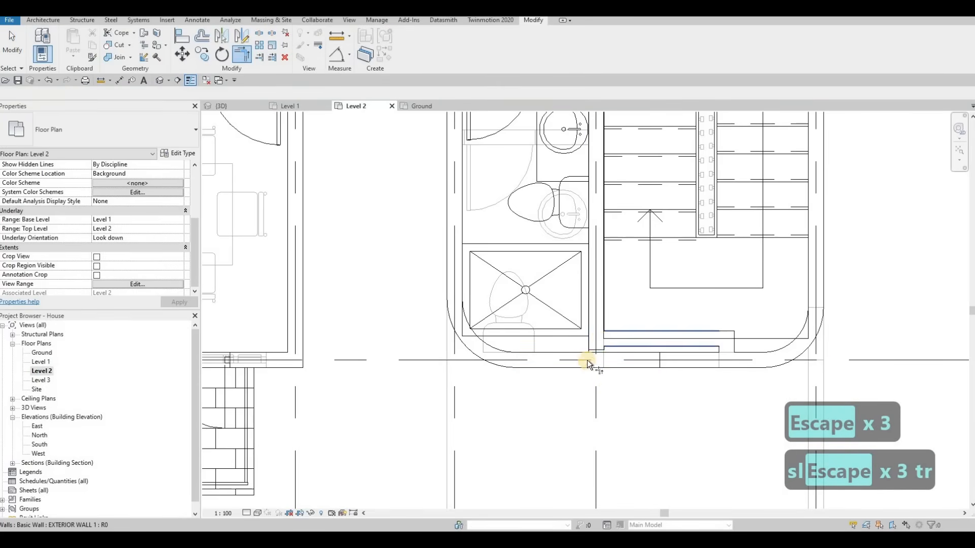
pyautogui.click(586, 361)
pyautogui.click(586, 361)
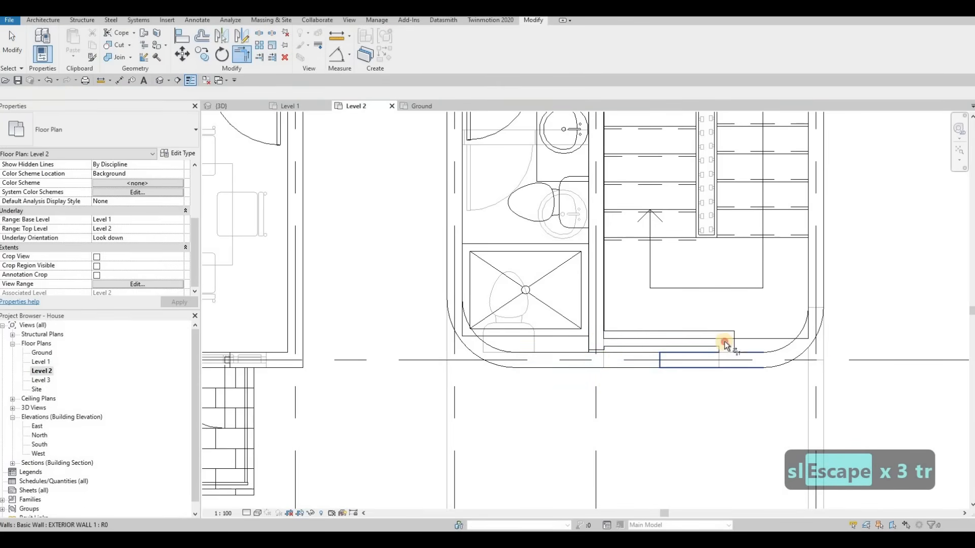
pyautogui.click(737, 360)
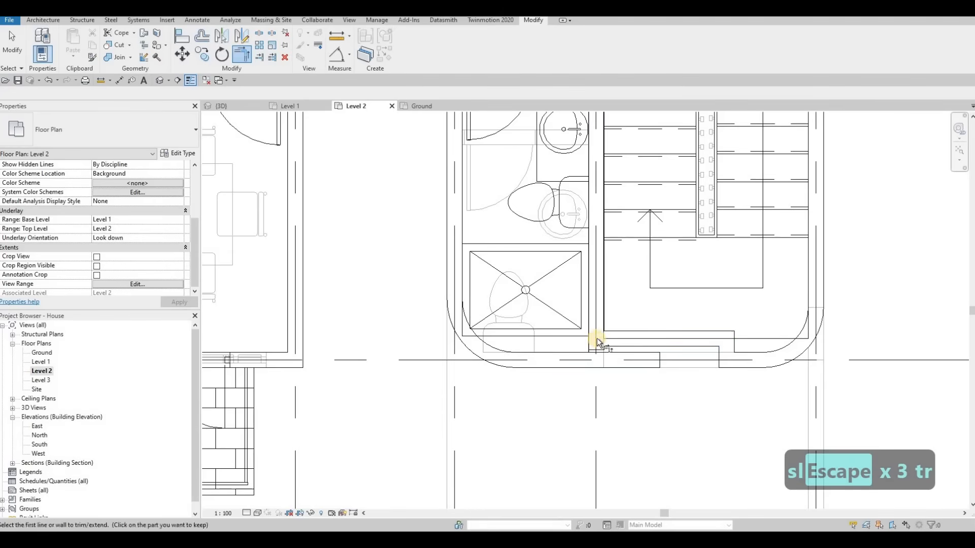
pyautogui.click(579, 361)
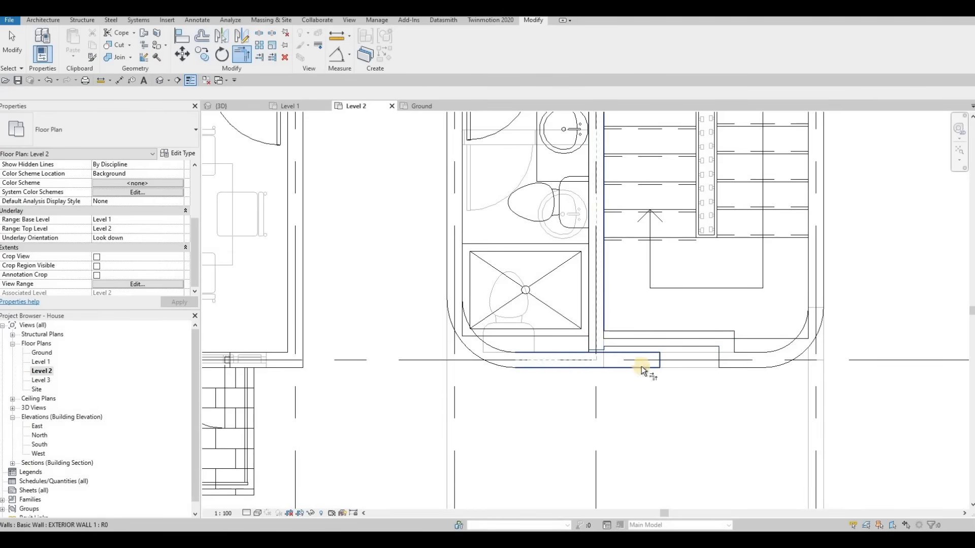
pyautogui.press('Escape')
pyautogui.press('Escape')
pyautogui.press('Escape')
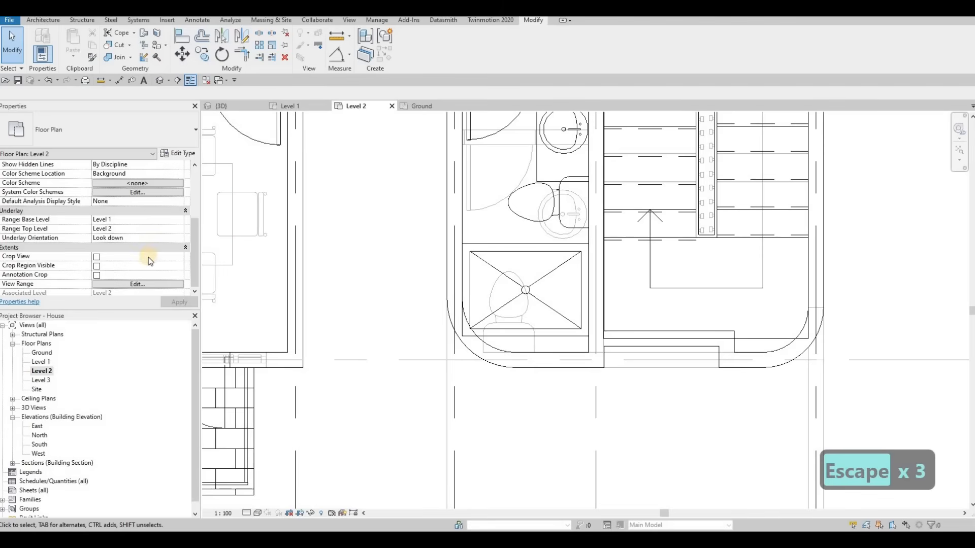
# Set the Level 2 plan's underlay base level back to None.
pyautogui.scroll(-3, 149, 257)
pyautogui.scroll(3, 150, 222)
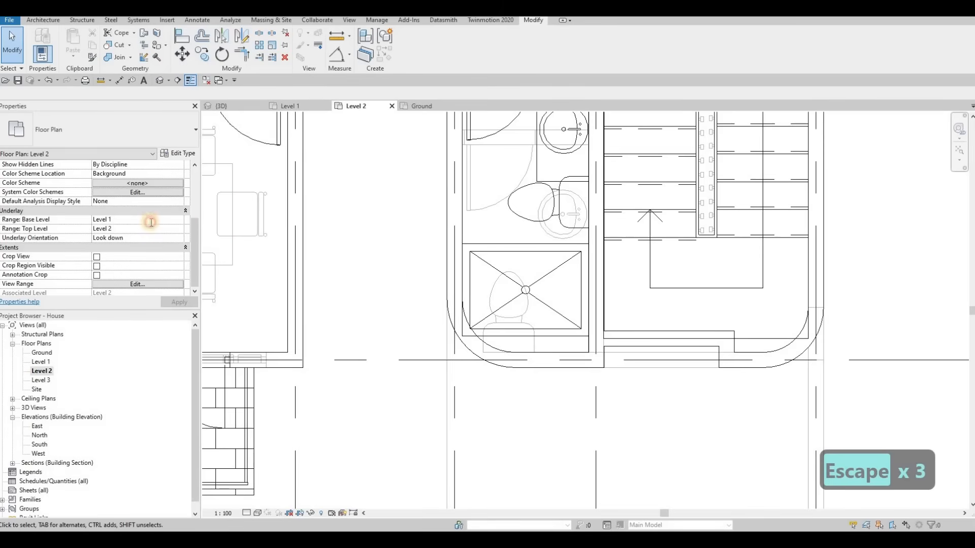
pyautogui.click(179, 219)
pyautogui.click(122, 229)
pyautogui.press('Escape')
pyautogui.press('Escape')
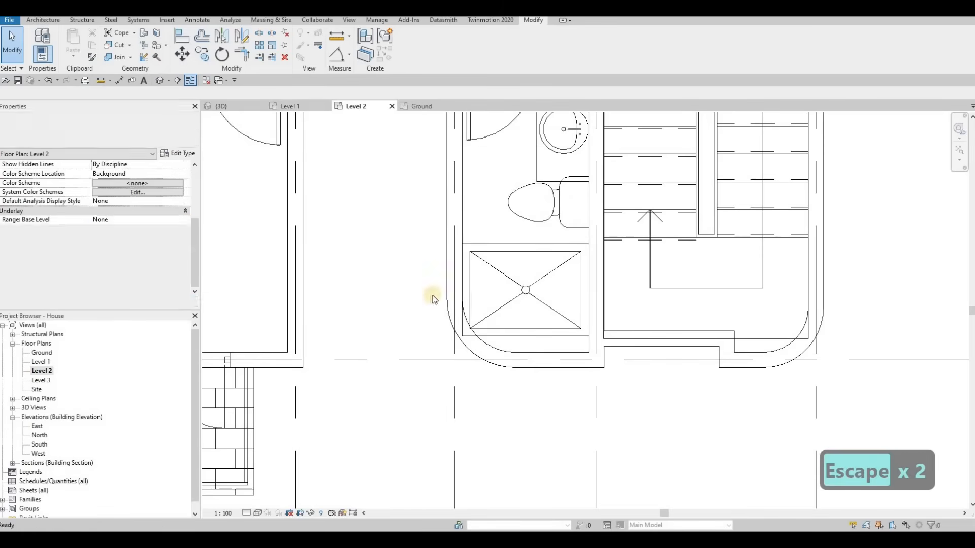
# Inspect the stair-side inner wall and roof edge in the 3D view.
pyautogui.click(235, 111)
pyautogui.press('Escape')
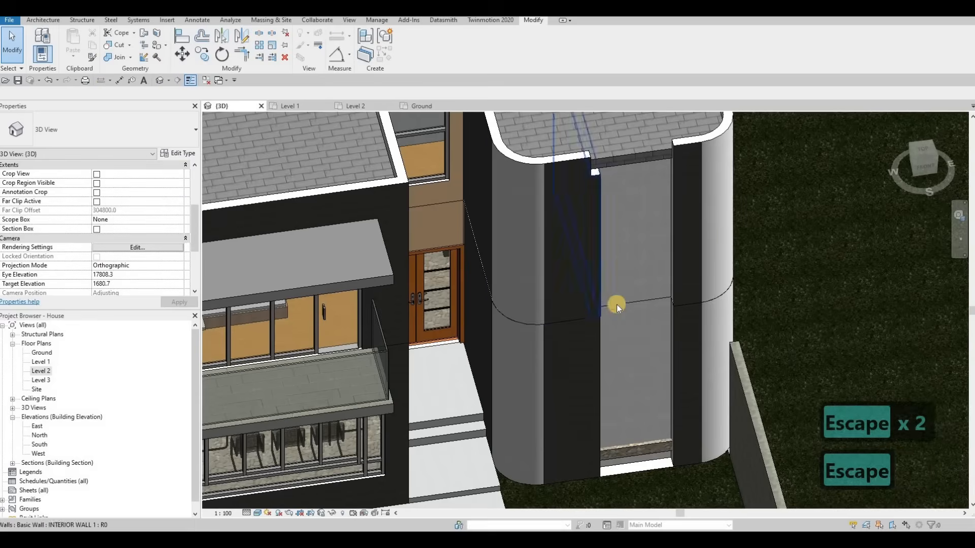
pyautogui.scroll(-2, 593, 204)
pyautogui.click(594, 246)
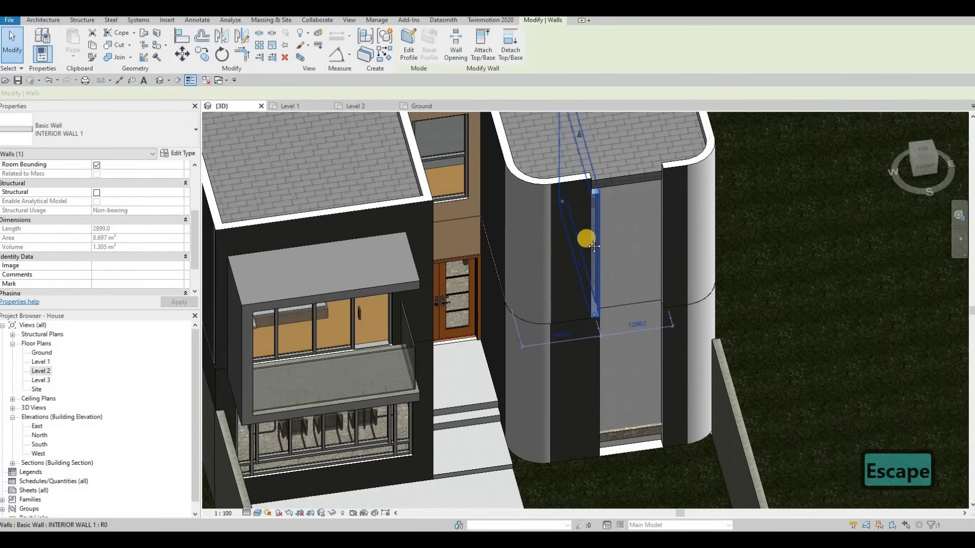
pyautogui.moveTo(594, 175); pyautogui.dragTo(605, 272, button='middle')
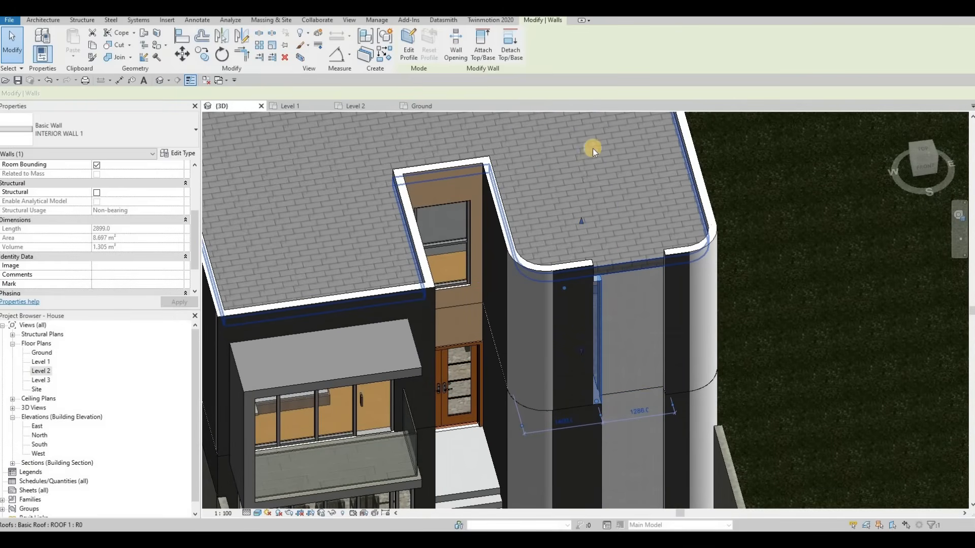
pyautogui.scroll(-3, 566, 205)
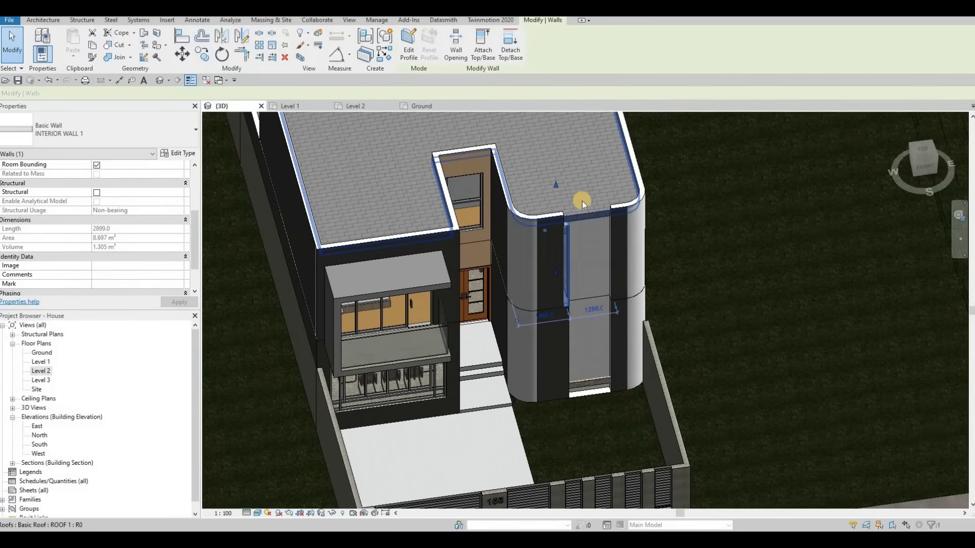
# Edit the roof footprint and add a boundary line along the stair-side inner wall on Level 2.
pyautogui.click(490, 131)
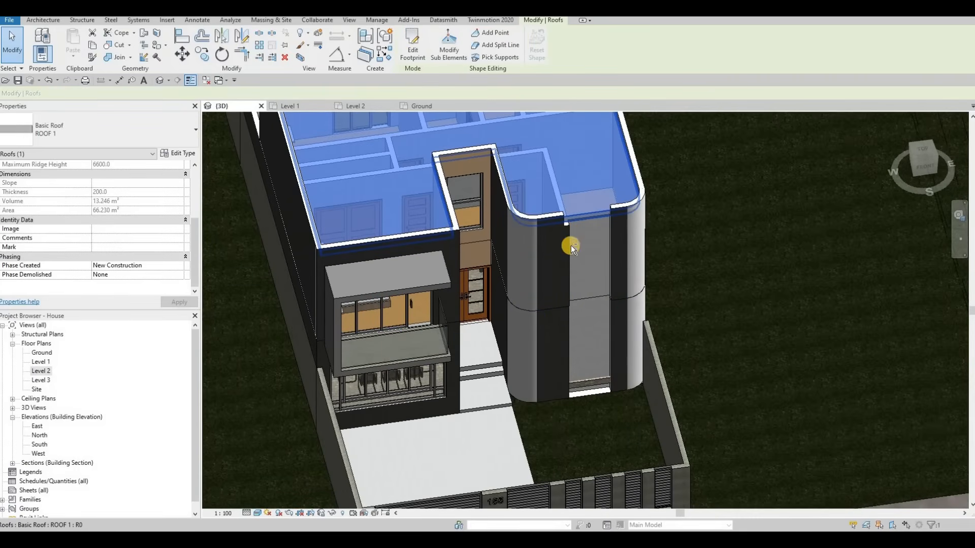
pyautogui.keyDown('shift'); pyautogui.moveTo(538, 276); pyautogui.dragTo(386, 229, button='middle'); pyautogui.keyUp('shift')
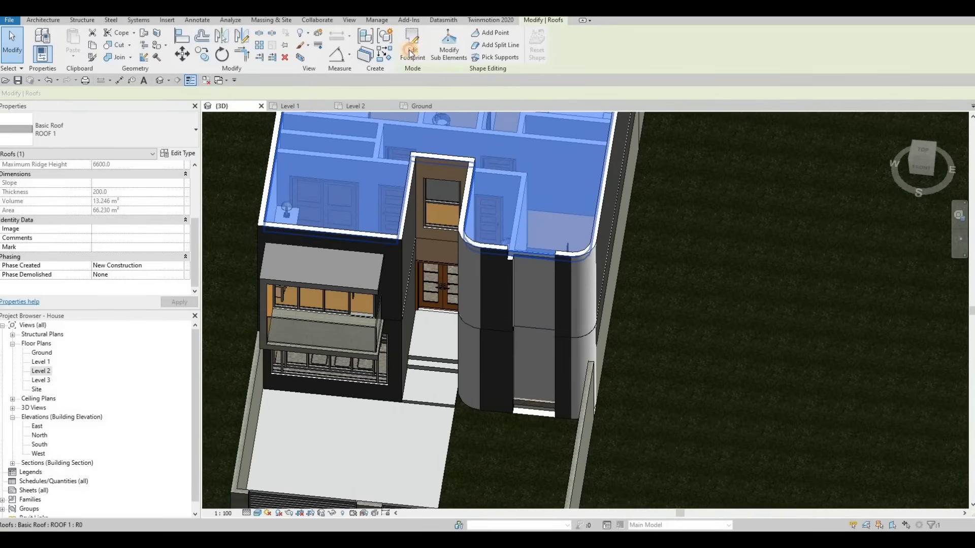
pyautogui.doubleClick(386, 230)
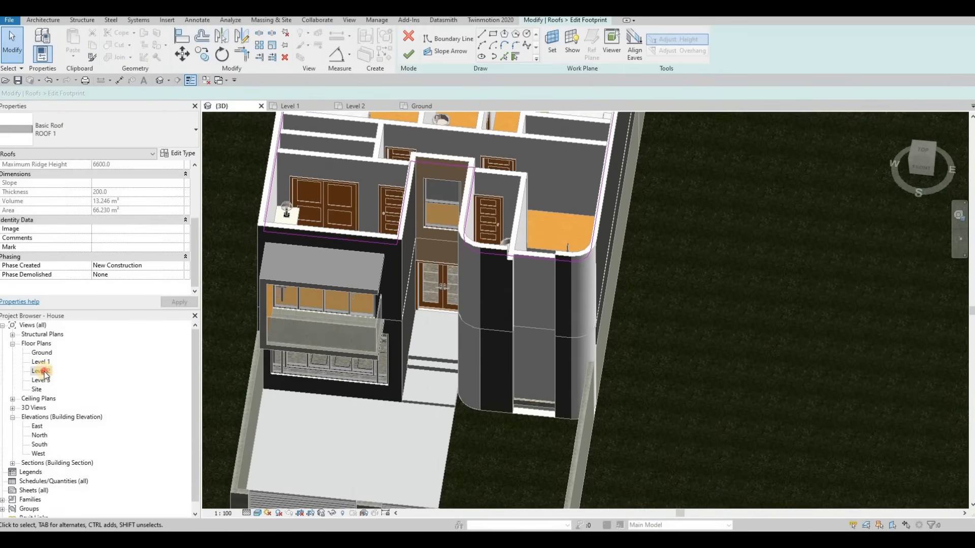
pyautogui.scroll(-2, 548, 344)
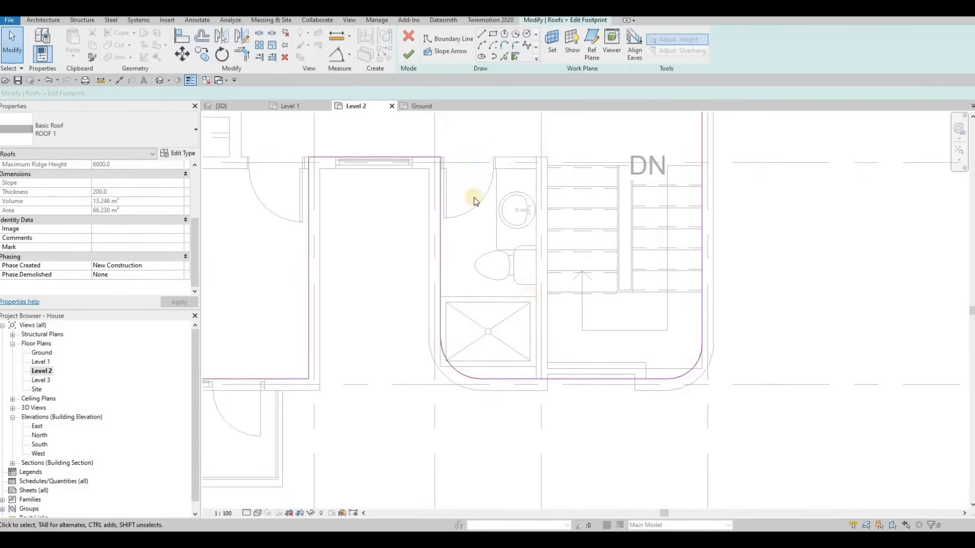
pyautogui.click(483, 35)
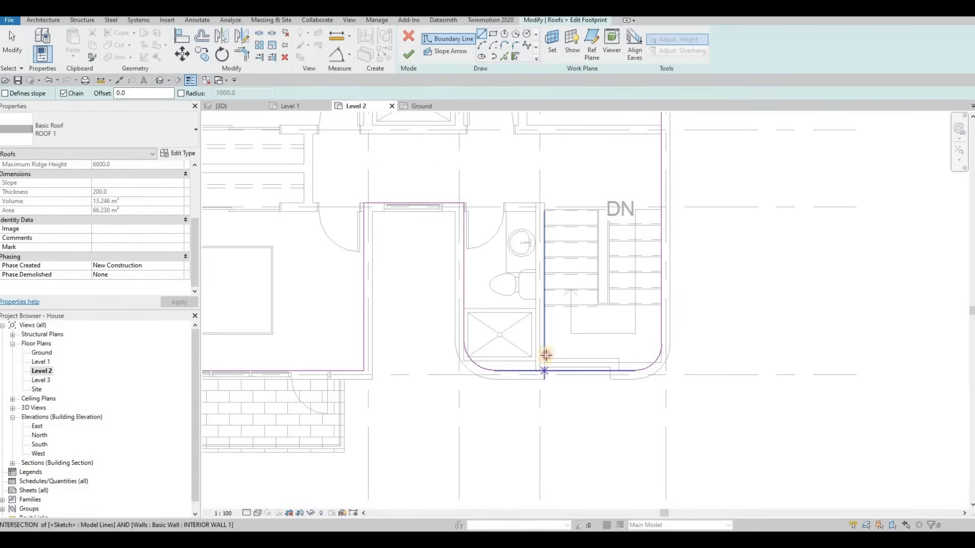
pyautogui.click(548, 221)
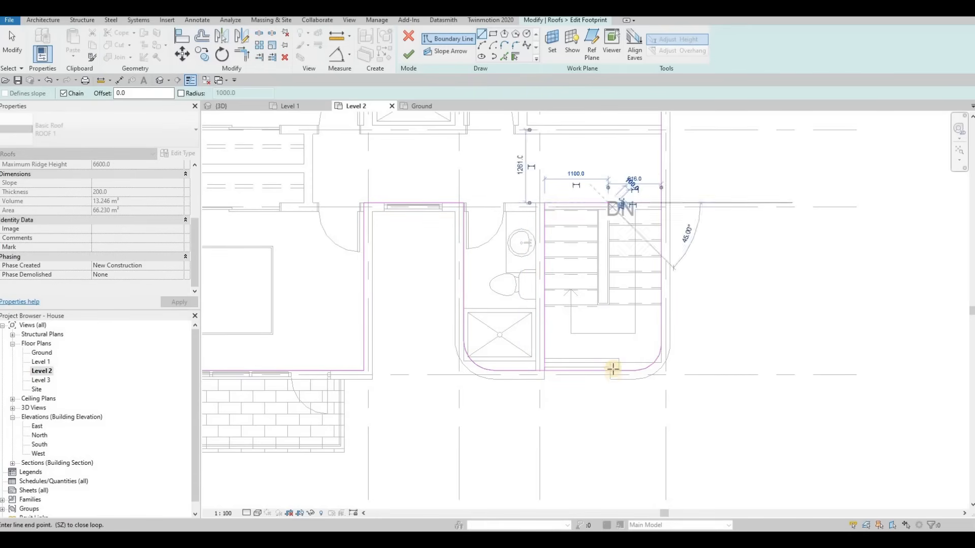
pyautogui.press('Escape')
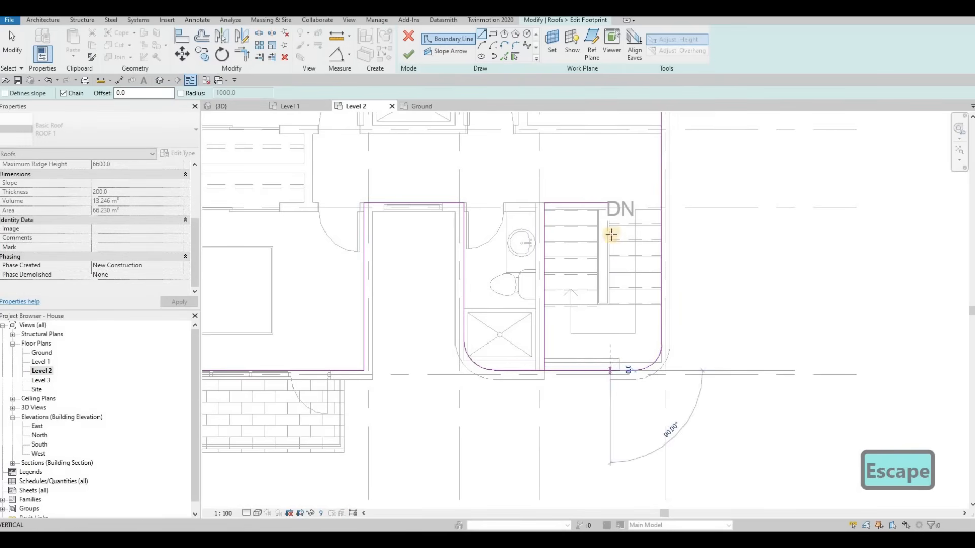
pyautogui.press('Escape')
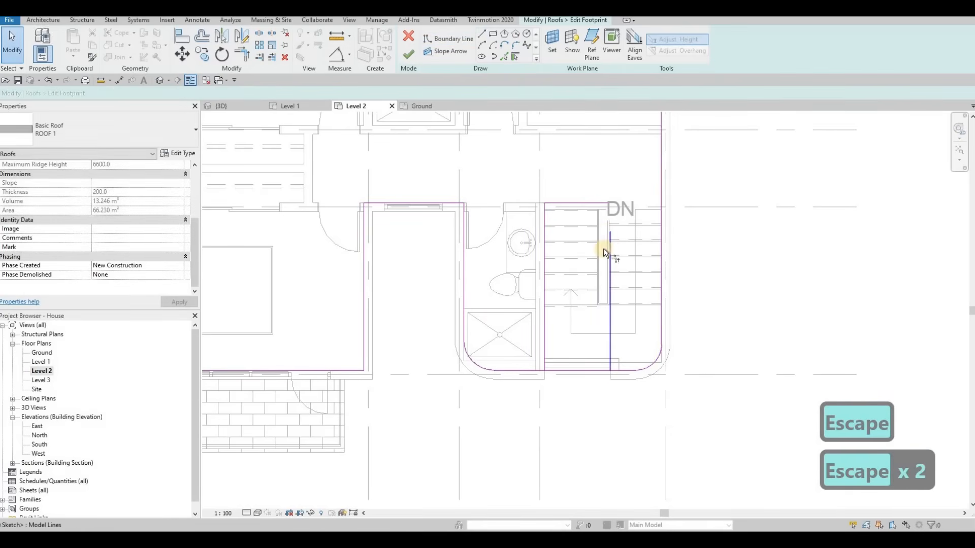
# Split and trim the roof boundary lines at the stair's front corner, then finish the footprint edit.
pyautogui.press('t')
pyautogui.press('r')
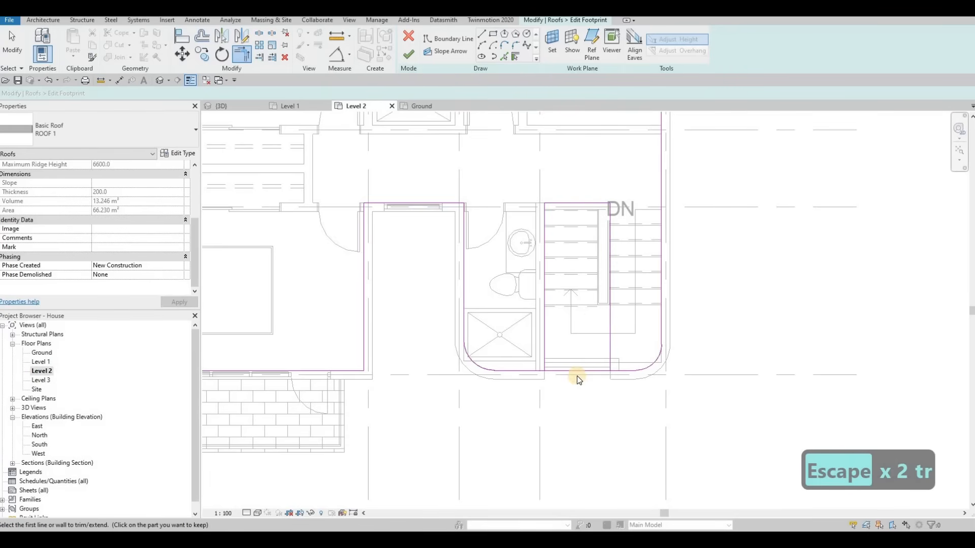
pyautogui.press('Escape')
pyautogui.press('Escape')
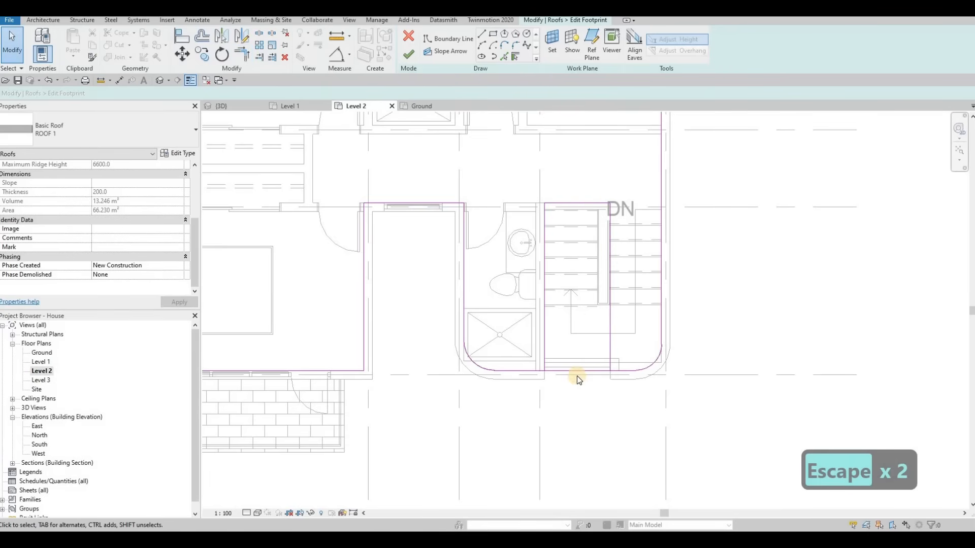
pyautogui.press('s')
pyautogui.press('l')
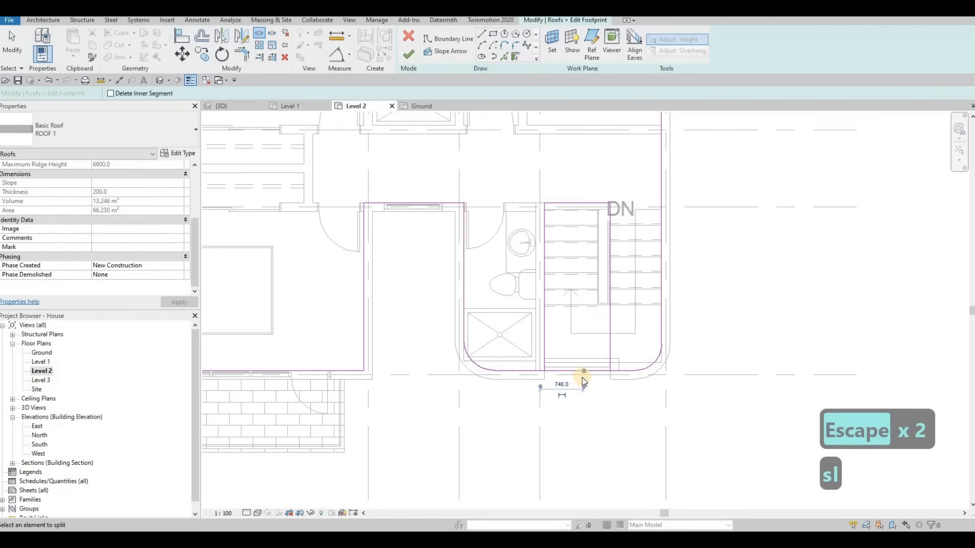
pyautogui.press('Escape')
pyautogui.press('Escape')
pyautogui.press('t')
pyautogui.press('r')
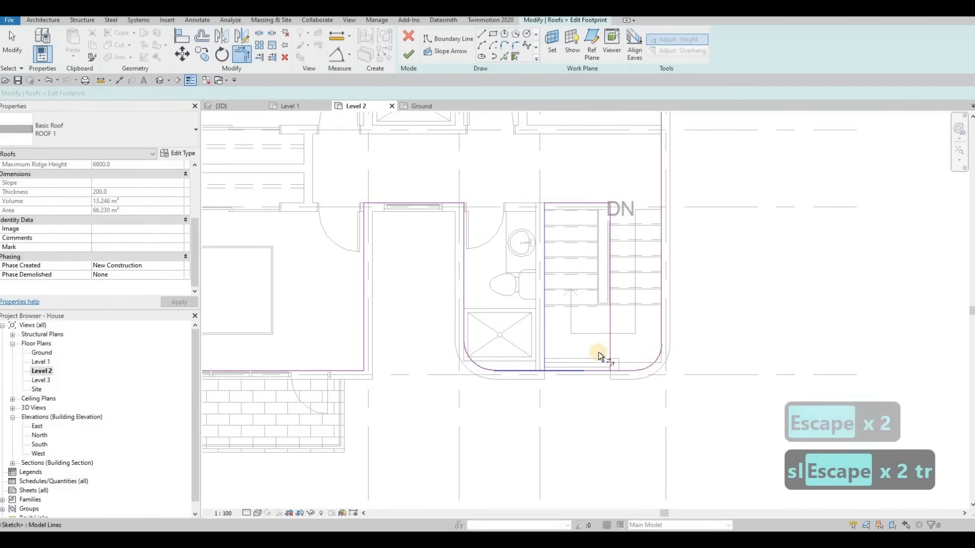
pyautogui.click(609, 346)
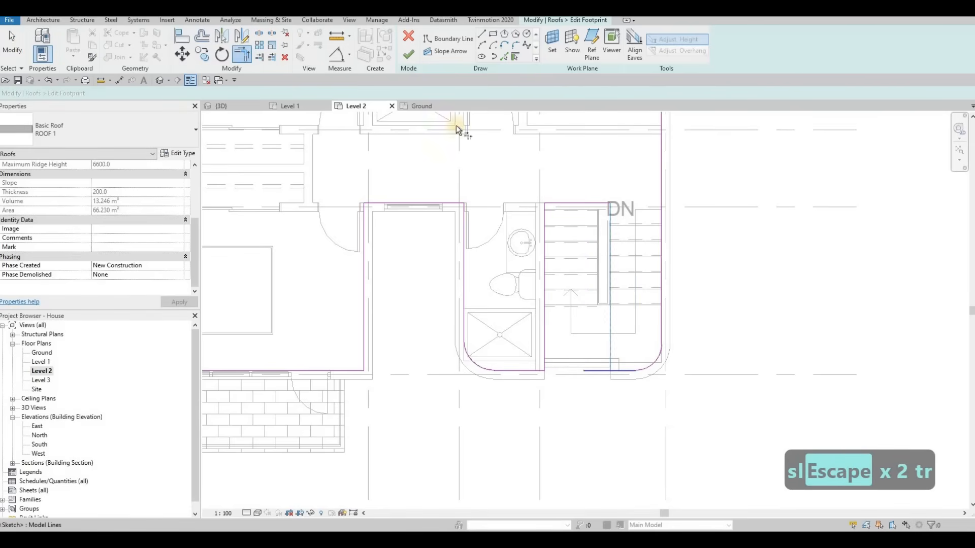
pyautogui.click(410, 56)
# Review the roof opening over the stairs in 3D and reopen its footprint to check the boundary line.
pyautogui.click(223, 105)
pyautogui.scroll(3, 547, 231)
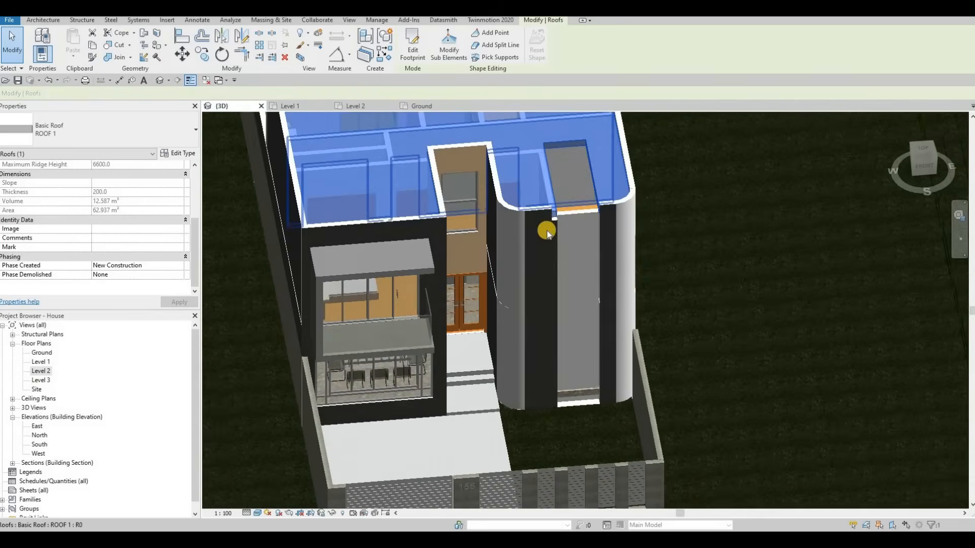
pyautogui.press('Escape')
pyautogui.scroll(2, 549, 208)
pyautogui.keyDown('shift'); pyautogui.moveTo(496, 226); pyautogui.dragTo(492, 218, button='middle'); pyautogui.keyUp('shift')
pyautogui.click(492, 219)
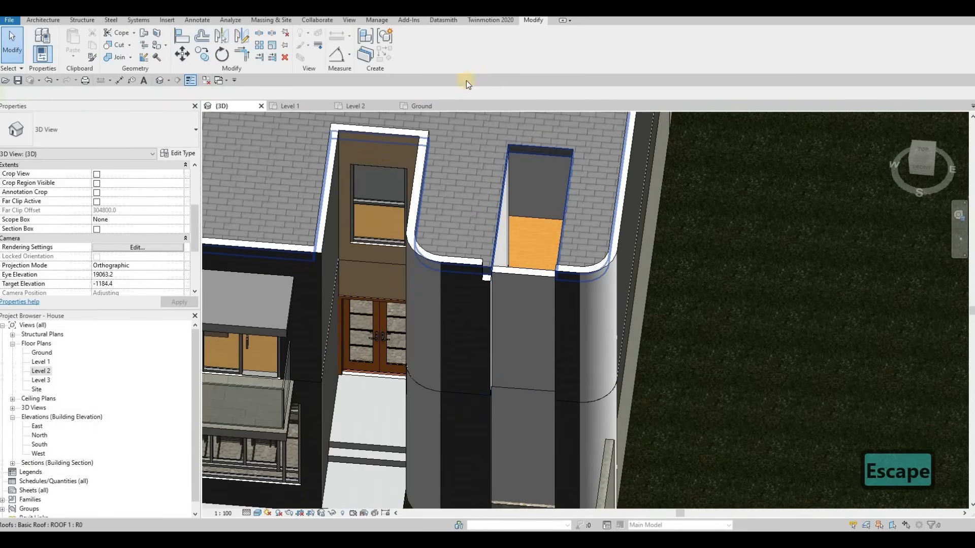
pyautogui.click(414, 49)
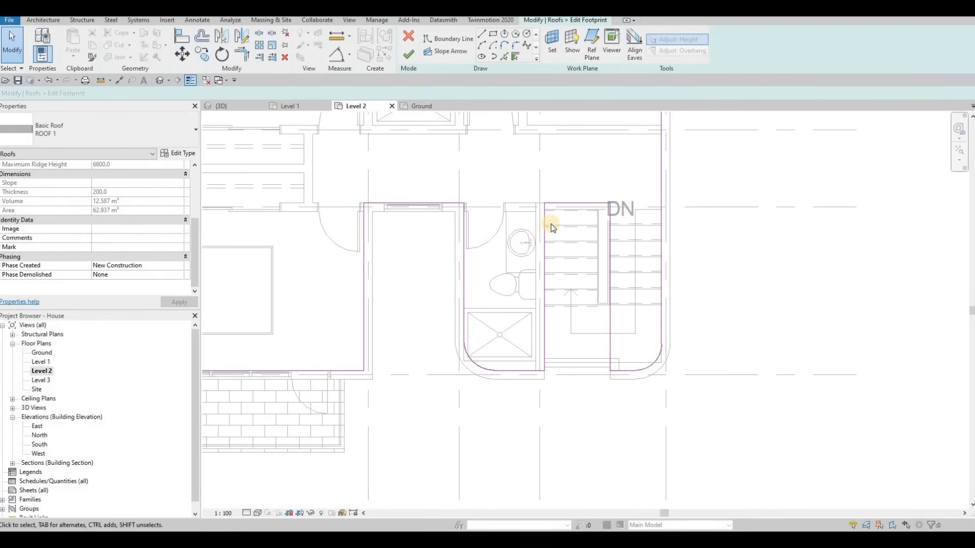
pyautogui.scroll(2, 551, 224)
pyautogui.click(537, 219)
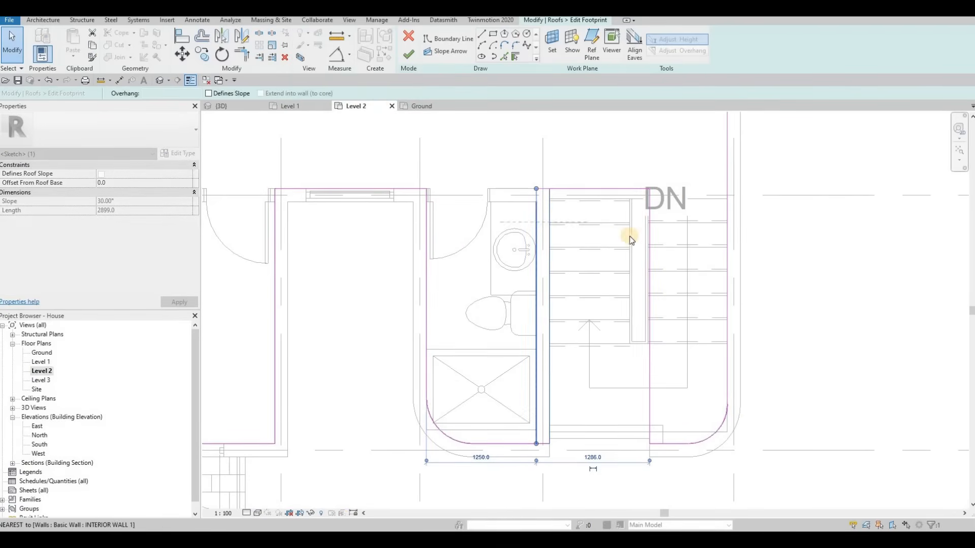
pyautogui.click(413, 61)
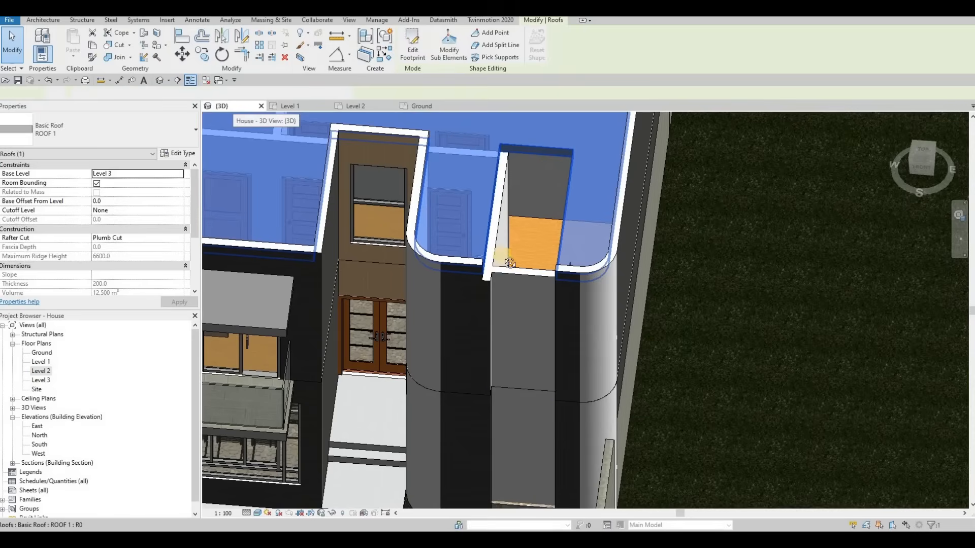
# Drag the top of the stair-side inner wall up above the roof.
pyautogui.press('Escape')
pyautogui.scroll(4, 476, 206)
pyautogui.moveTo(477, 199); pyautogui.dragTo(471, 148)
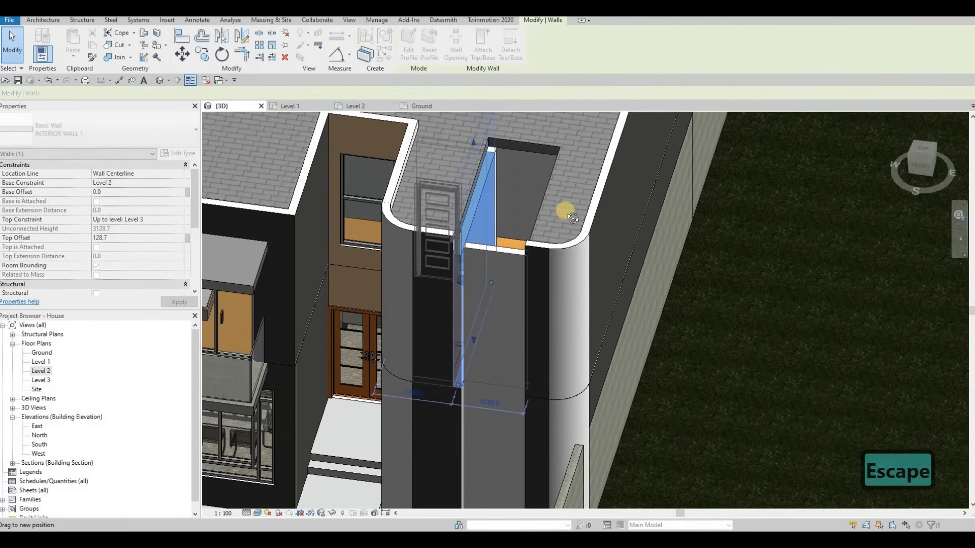
pyautogui.keyDown('shift'); pyautogui.moveTo(599, 206); pyautogui.dragTo(553, 200, button='middle'); pyautogui.keyUp('shift')
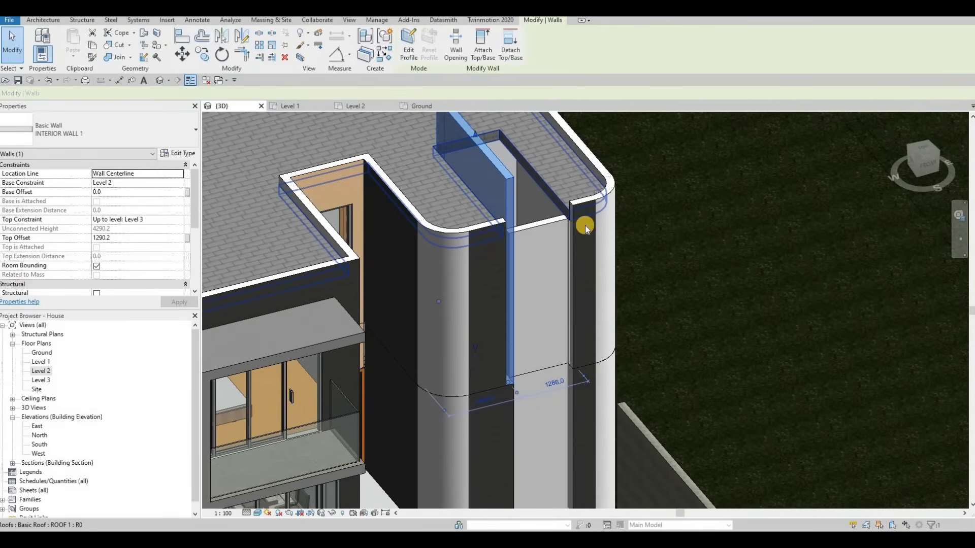
pyautogui.press('Escape')
pyautogui.press('Escape')
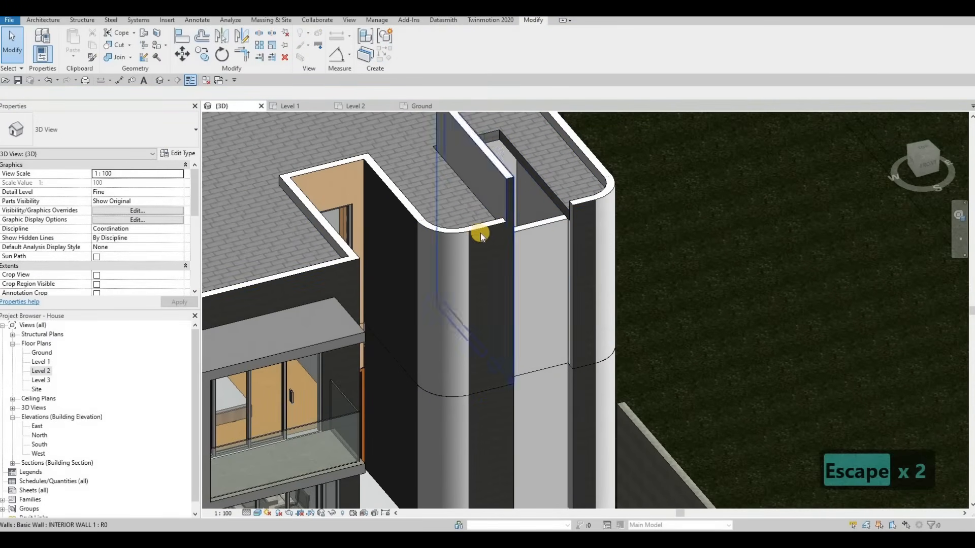
# Set the stair-side inner wall's top offset to 1300 mm.
pyautogui.keyDown('shift'); pyautogui.moveTo(499, 168); pyautogui.dragTo(428, 165, button='middle'); pyautogui.keyUp('shift')
pyautogui.click(428, 165)
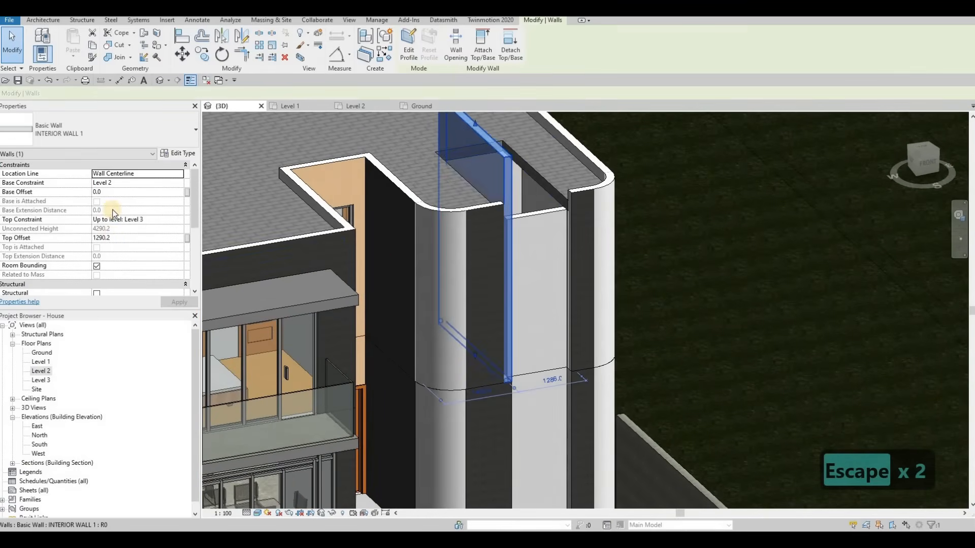
pyautogui.click(127, 237)
pyautogui.write('1300')
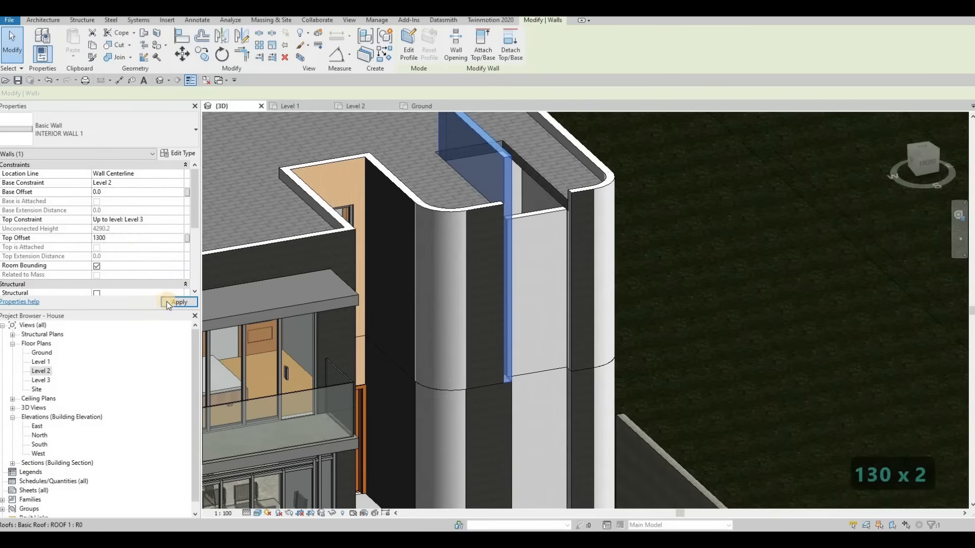
pyautogui.press('Escape')
pyautogui.press('Escape')
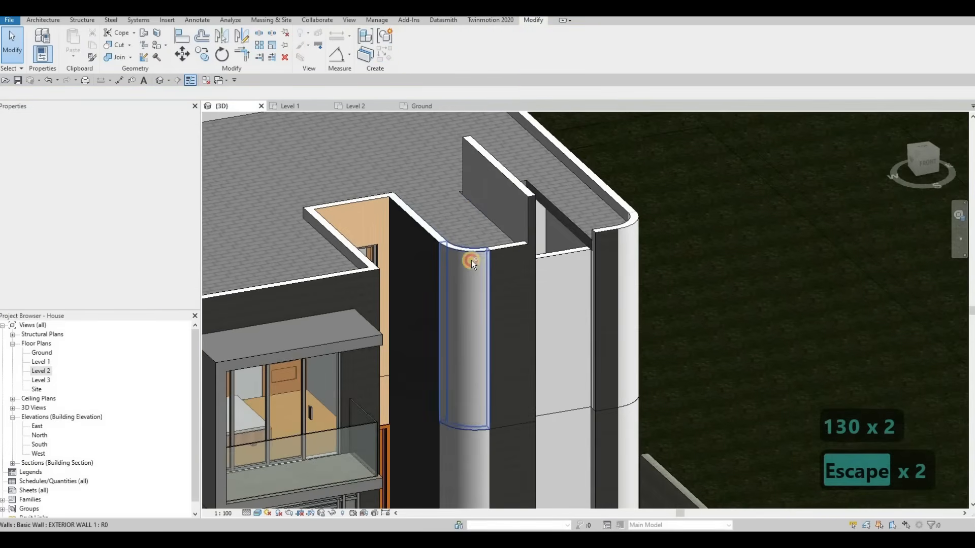
# Set the top offset of the curved stair-side corner wall and its adjoining walls to 1300 mm.
pyautogui.click(452, 254)
pyautogui.keyDown('ctrl'); pyautogui.click(420, 238); pyautogui.keyUp('ctrl')
pyautogui.click(135, 238)
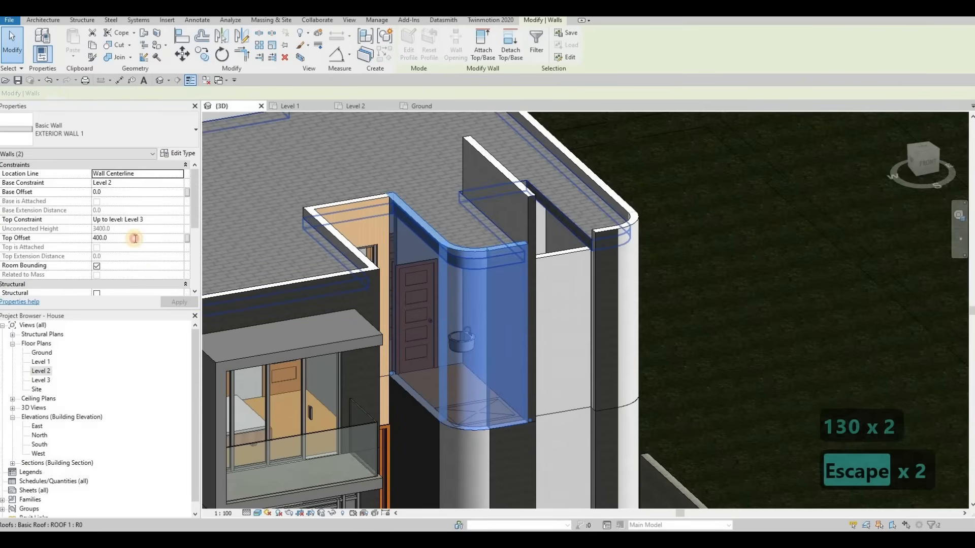
pyautogui.write('1300')
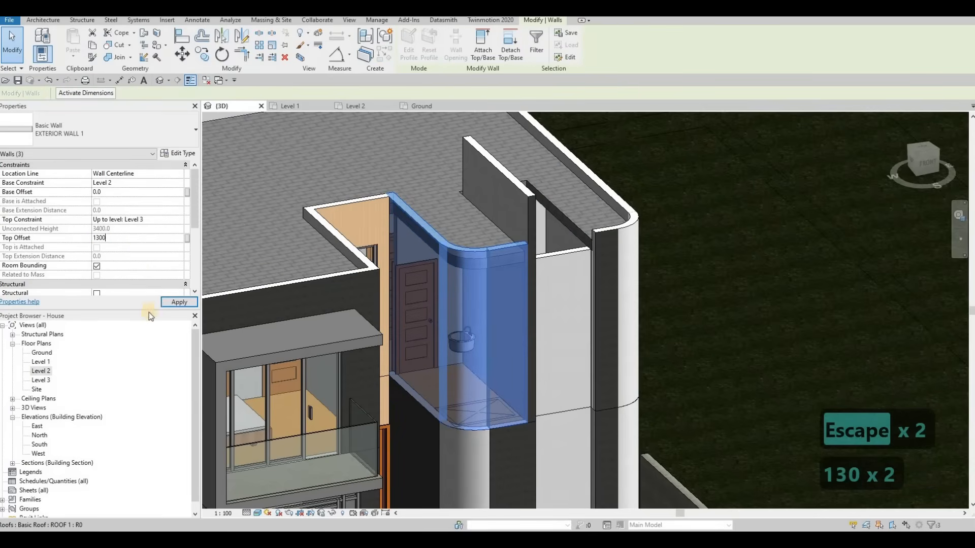
pyautogui.click(175, 303)
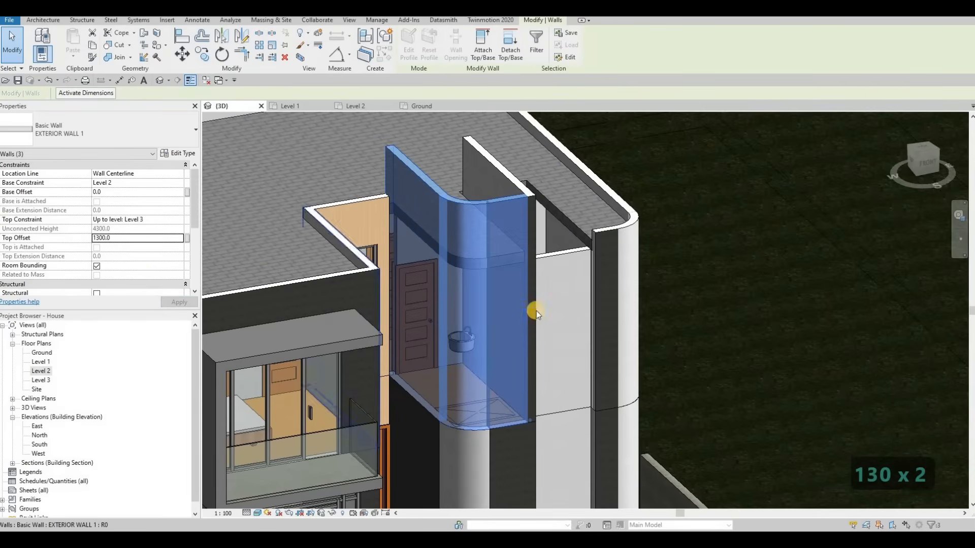
# Set the top offset of the front curved corner wall and its adjoining walls to 1300 mm.
pyautogui.press('Escape')
pyautogui.keyDown('shift'); pyautogui.moveTo(518, 318); pyautogui.dragTo(537, 279, button='middle'); pyautogui.keyUp('shift')
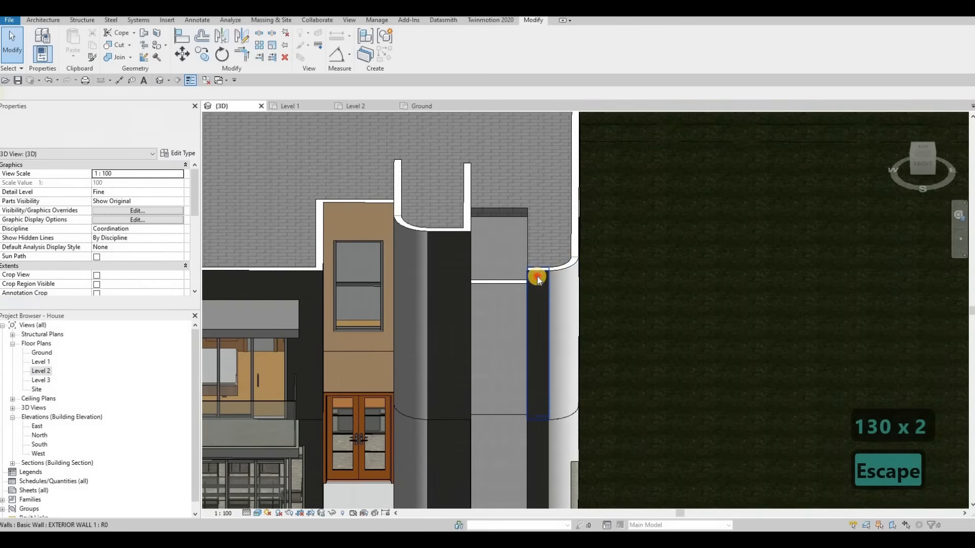
pyautogui.click(564, 270)
pyautogui.keyDown('ctrl'); pyautogui.click(440, 226); pyautogui.keyUp('ctrl')
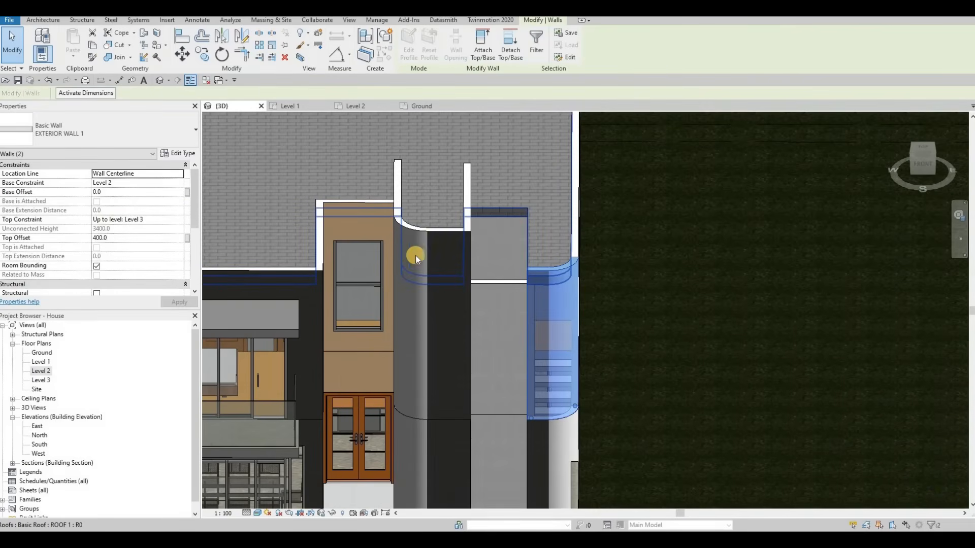
pyautogui.scroll(-3, 441, 222)
pyautogui.keyDown('shift'); pyautogui.moveTo(487, 233); pyautogui.dragTo(518, 242, button='middle'); pyautogui.keyUp('shift')
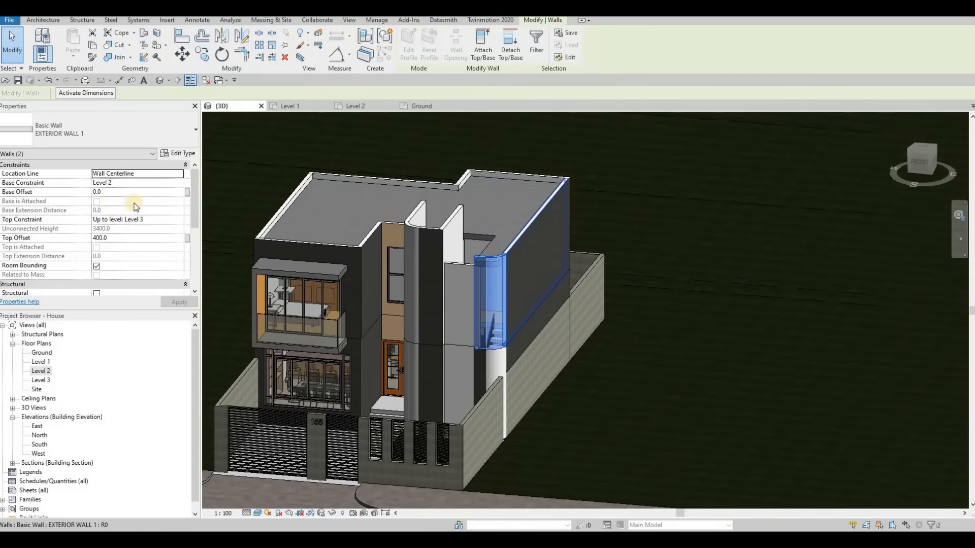
pyautogui.click(136, 238)
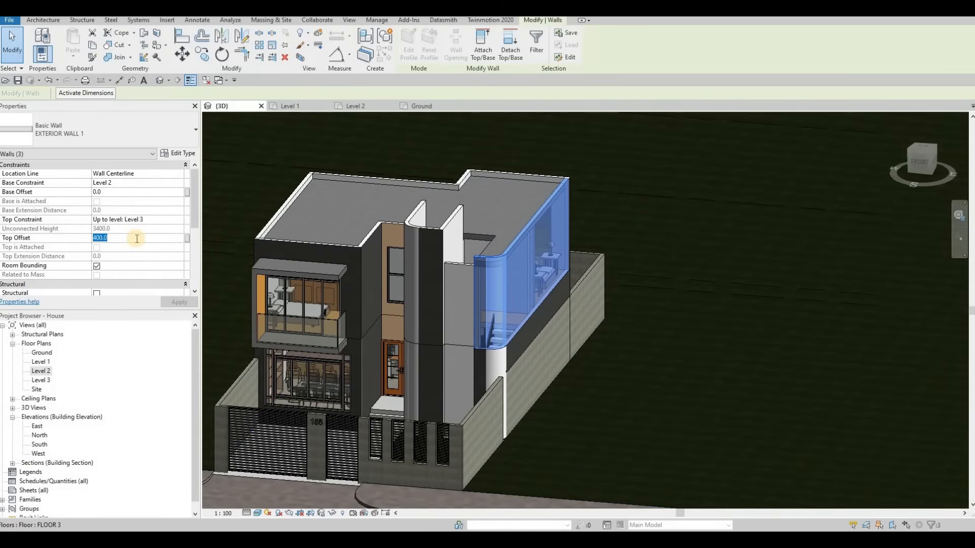
pyautogui.write('1300')
pyautogui.press('Return')
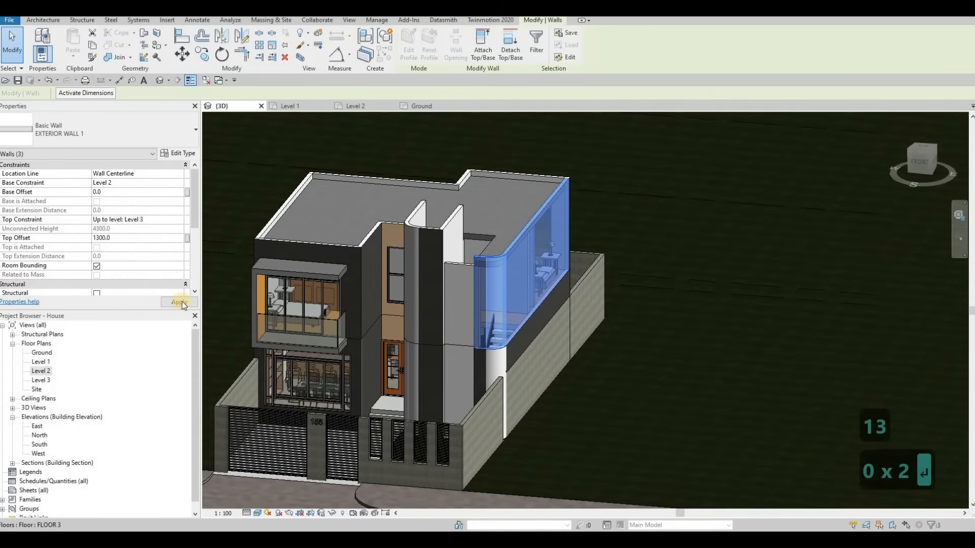
pyautogui.press('Escape')
pyautogui.press('Escape')
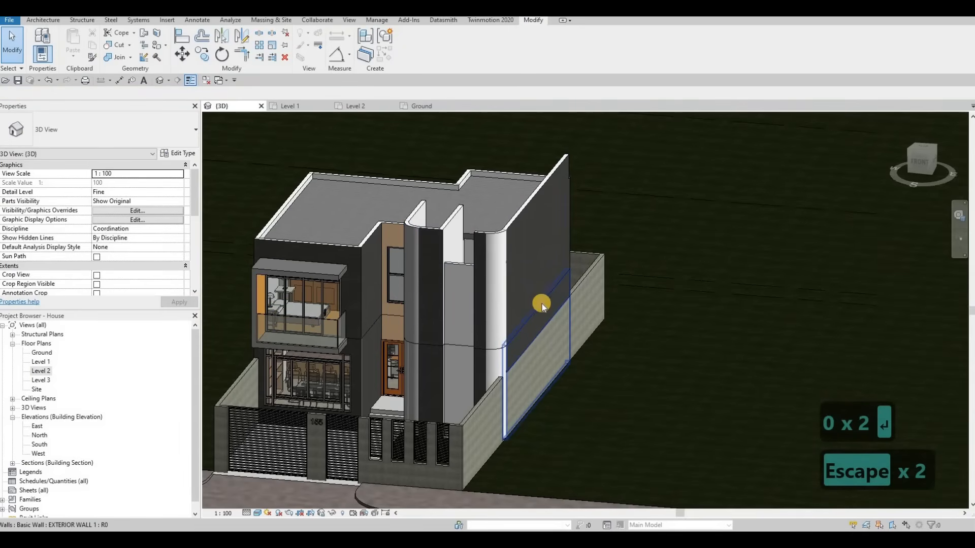
# Inspect the opening between the two curved stair-side walls in 3D and the walls around it.
pyautogui.keyDown('shift'); pyautogui.moveTo(273, 329); pyautogui.dragTo(470, 263, button='middle'); pyautogui.keyUp('shift')
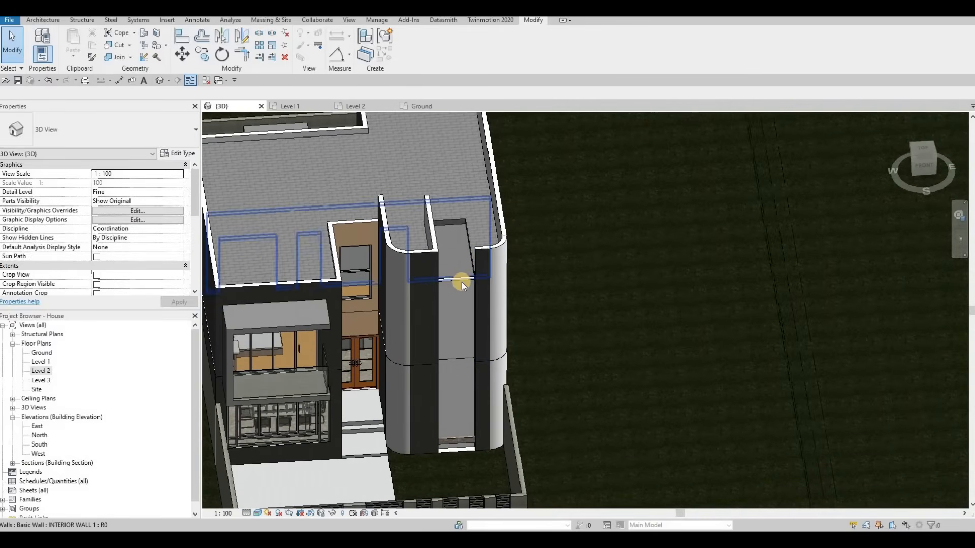
pyautogui.keyDown('shift'); pyautogui.moveTo(559, 325); pyautogui.dragTo(470, 337, button='middle'); pyautogui.keyUp('shift')
pyautogui.scroll(3, 469, 303)
pyautogui.moveTo(469, 304); pyautogui.dragTo(468, 208, button='middle')
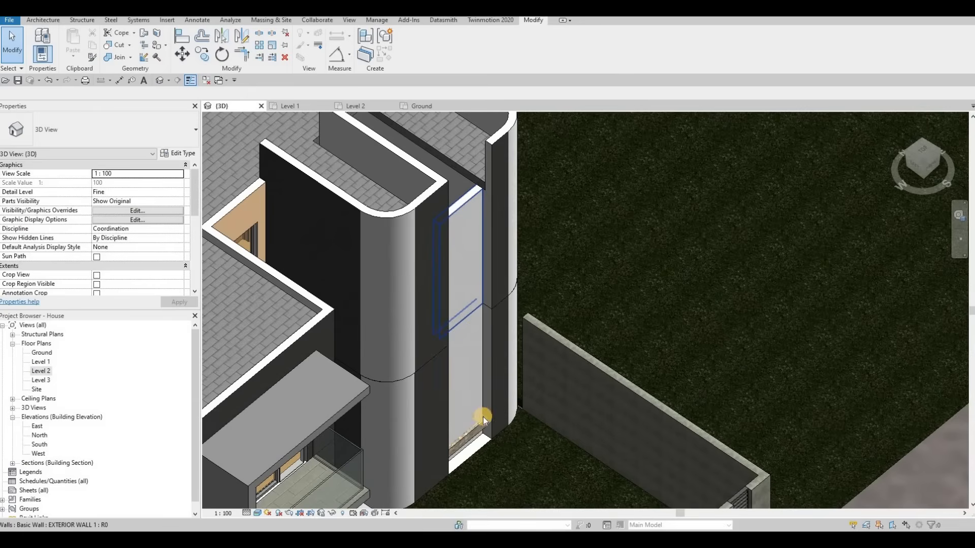
pyautogui.keyDown('shift'); pyautogui.moveTo(474, 459); pyautogui.dragTo(425, 479, button='middle'); pyautogui.keyUp('shift')
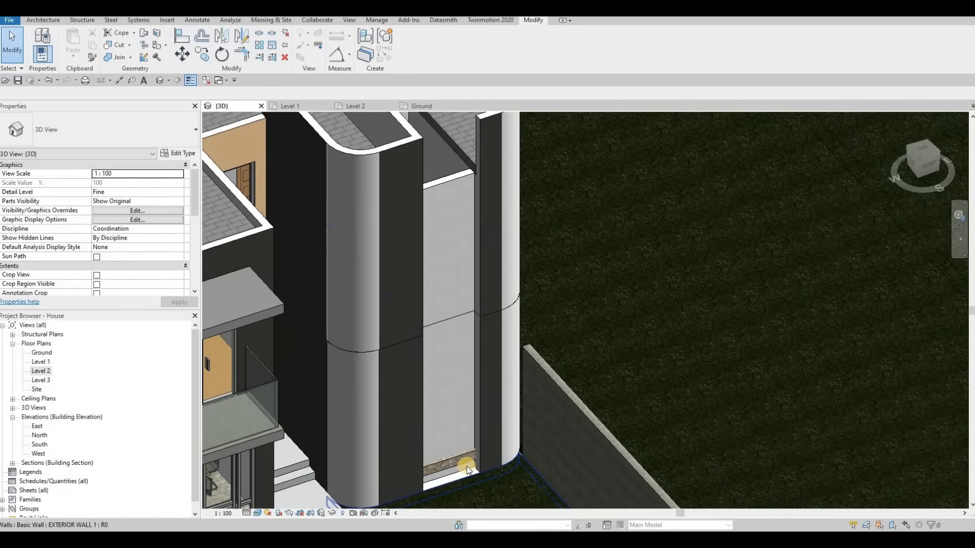
pyautogui.keyDown('shift'); pyautogui.moveTo(441, 459); pyautogui.dragTo(432, 399, button='middle'); pyautogui.keyUp('shift')
pyautogui.keyDown('shift'); pyautogui.moveTo(364, 371); pyautogui.dragTo(462, 275, button='middle'); pyautogui.keyUp('shift')
pyautogui.click(461, 275)
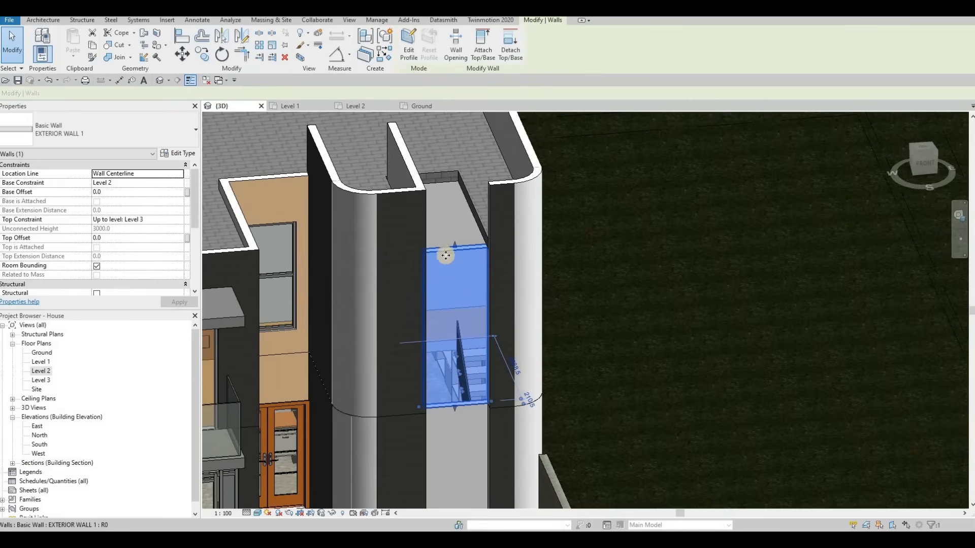
pyautogui.keyDown('shift'); pyautogui.moveTo(435, 211); pyautogui.dragTo(459, 254, button='middle'); pyautogui.keyUp('shift')
pyautogui.keyDown('shift'); pyautogui.moveTo(508, 324); pyautogui.dragTo(454, 251, button='middle'); pyautogui.keyUp('shift')
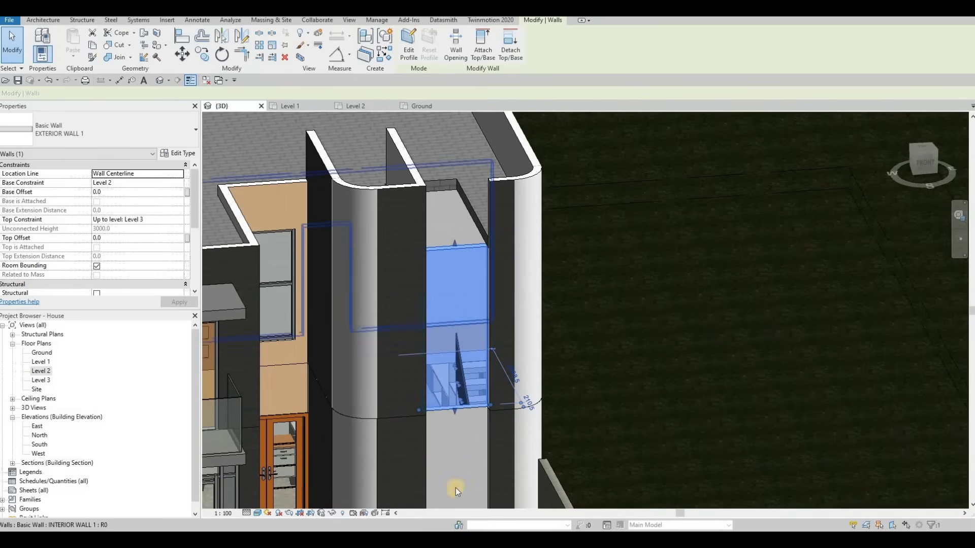
pyautogui.keyDown('shift'); pyautogui.moveTo(431, 209); pyautogui.dragTo(432, 193, button='middle'); pyautogui.keyUp('shift')
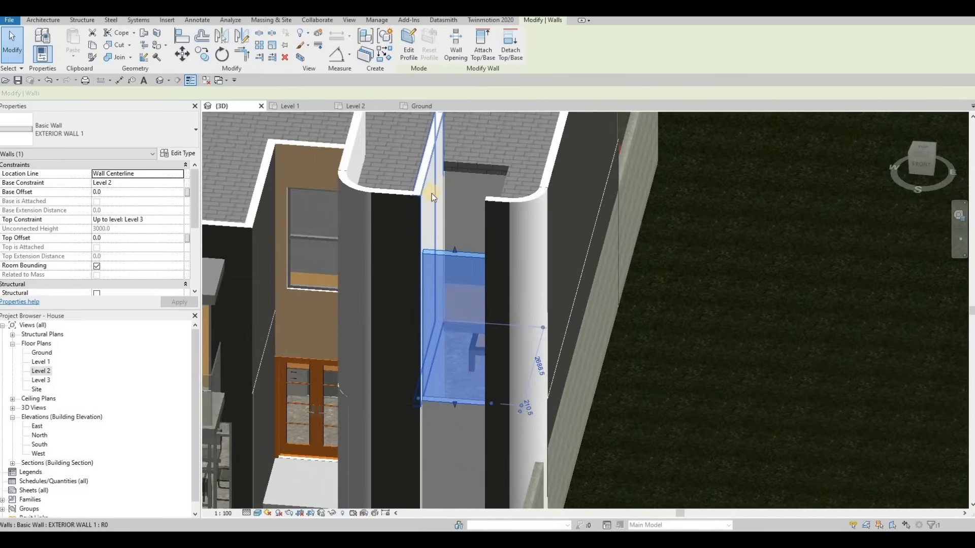
pyautogui.click(486, 211)
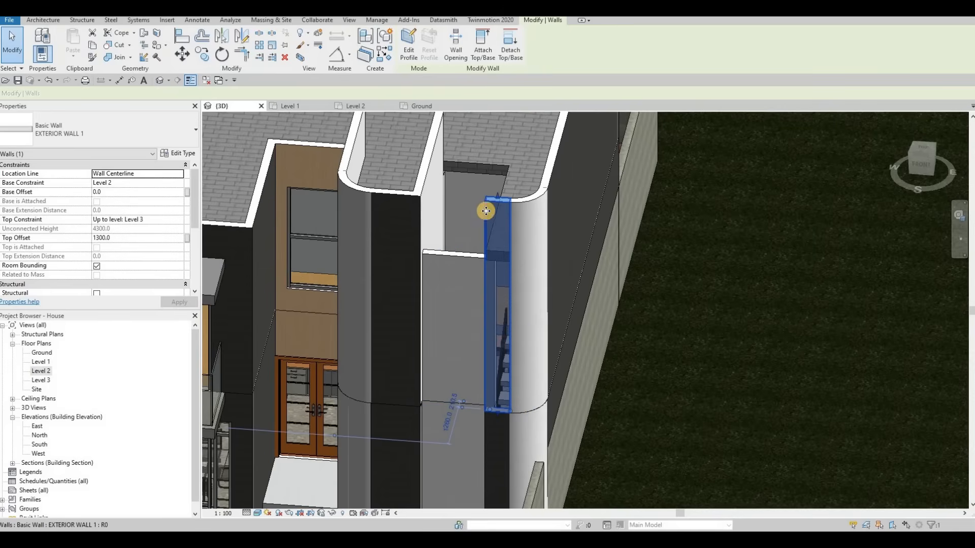
# Create a similar exterior wall on Level 3 closing the stair-side opening, running from the upper wall down to the lower grid line.
pyautogui.press('c')
pyautogui.press('s')
pyautogui.keyDown('shift'); pyautogui.moveTo(488, 375); pyautogui.dragTo(450, 367, button='middle'); pyautogui.keyUp('shift')
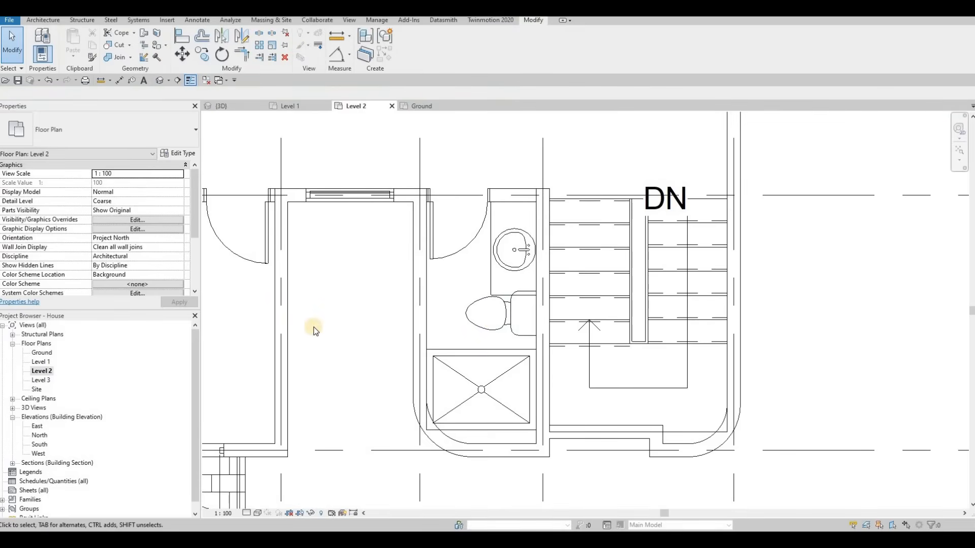
pyautogui.scroll(-5, 313, 330)
pyautogui.doubleClick(42, 381)
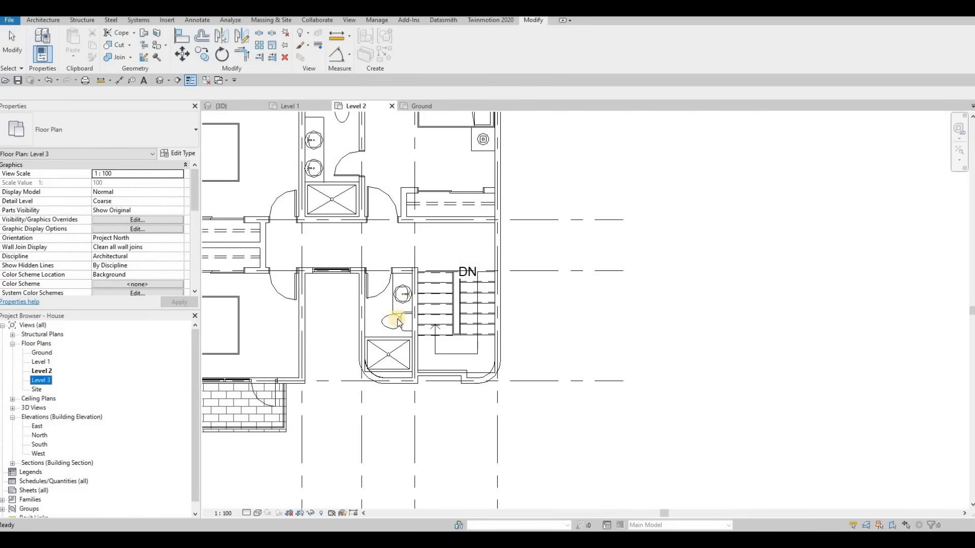
pyautogui.press('Escape')
pyautogui.click(404, 382)
pyautogui.press('c')
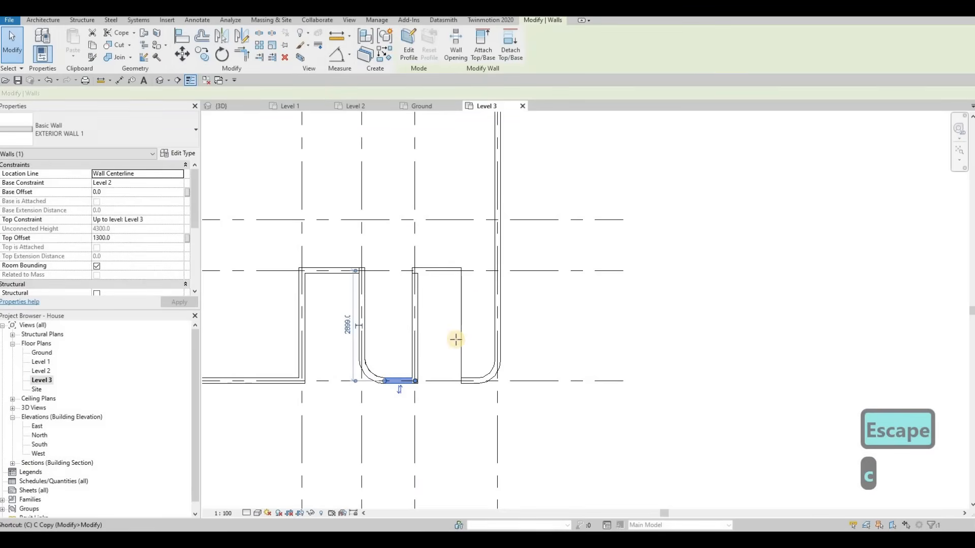
pyautogui.press('s')
pyautogui.scroll(2, 401, 228)
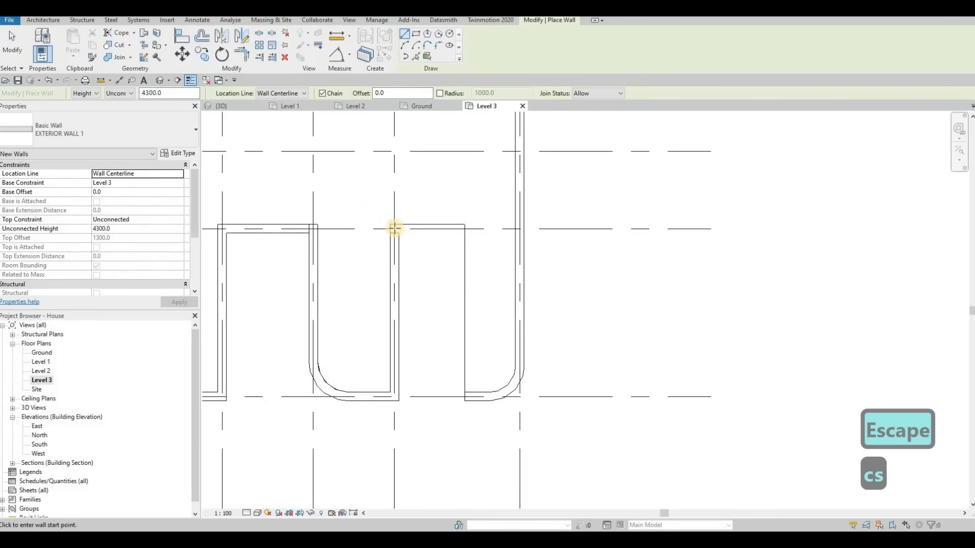
pyautogui.click(450, 228)
pyautogui.click(462, 229)
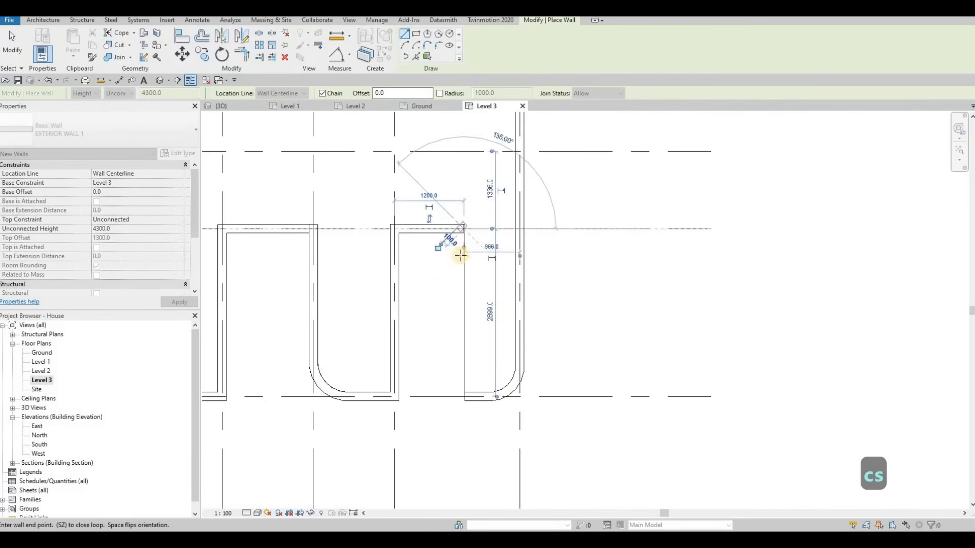
pyautogui.press('Escape')
pyautogui.click(457, 234)
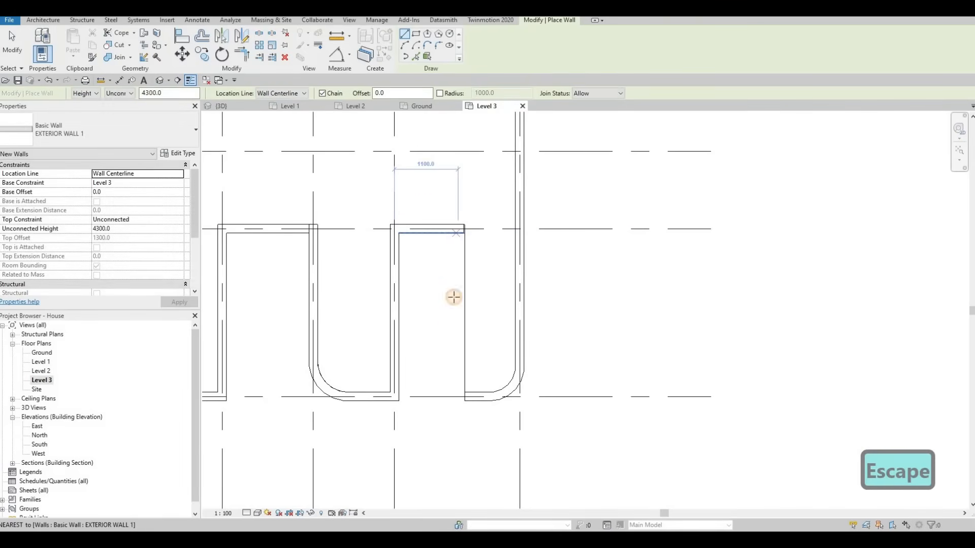
pyautogui.click(463, 381)
pyautogui.press('Escape')
pyautogui.press('Escape')
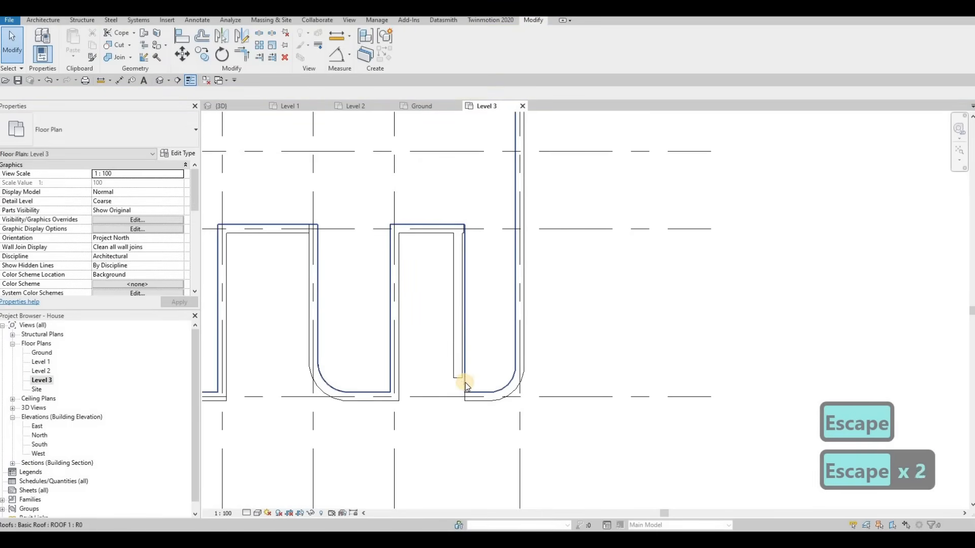
# Align the new wall with the adjacent wall face and extend its lower end down to the bottom grid line.
pyautogui.press('a')
pyautogui.press('l')
pyautogui.click(459, 314)
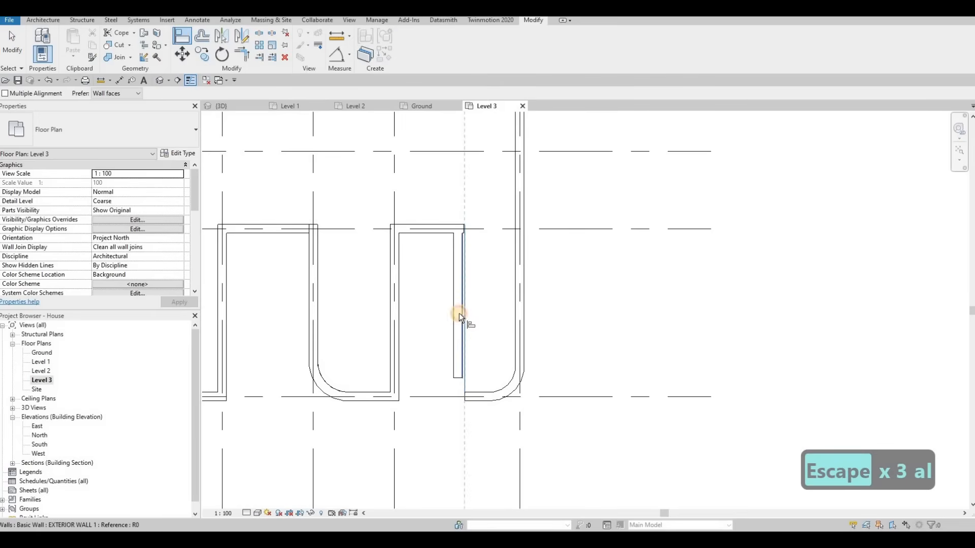
pyautogui.click(455, 298)
pyautogui.press('Escape')
pyautogui.press('Escape')
pyautogui.click(456, 373)
pyautogui.press('Escape')
pyautogui.click(460, 376)
pyautogui.moveTo(461, 381); pyautogui.dragTo(459, 399)
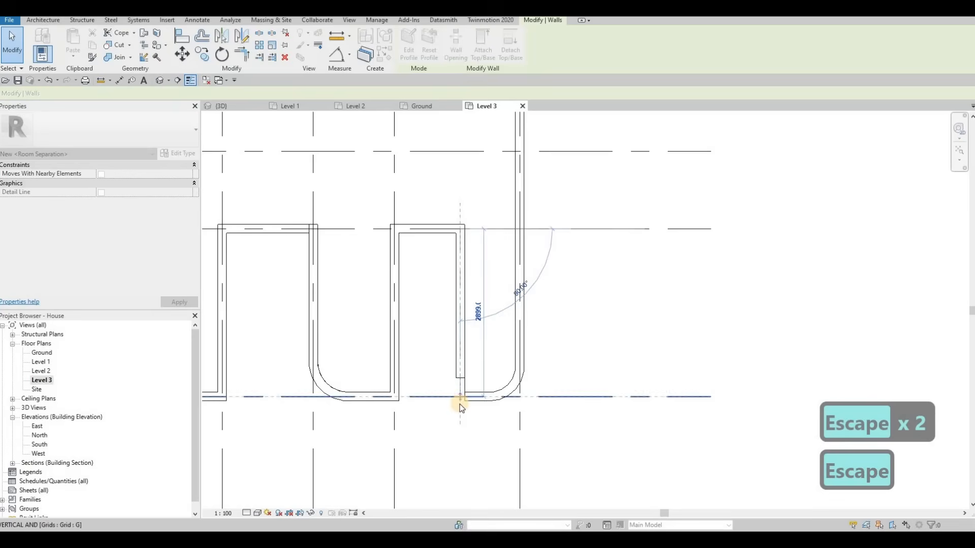
pyautogui.press('Escape')
pyautogui.scroll(2, 456, 392)
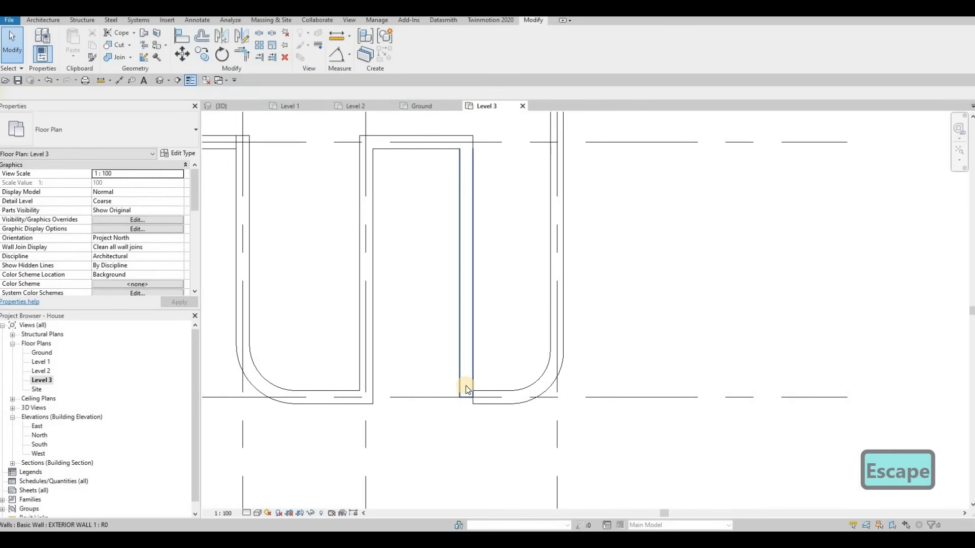
pyautogui.press('t')
pyautogui.press('r')
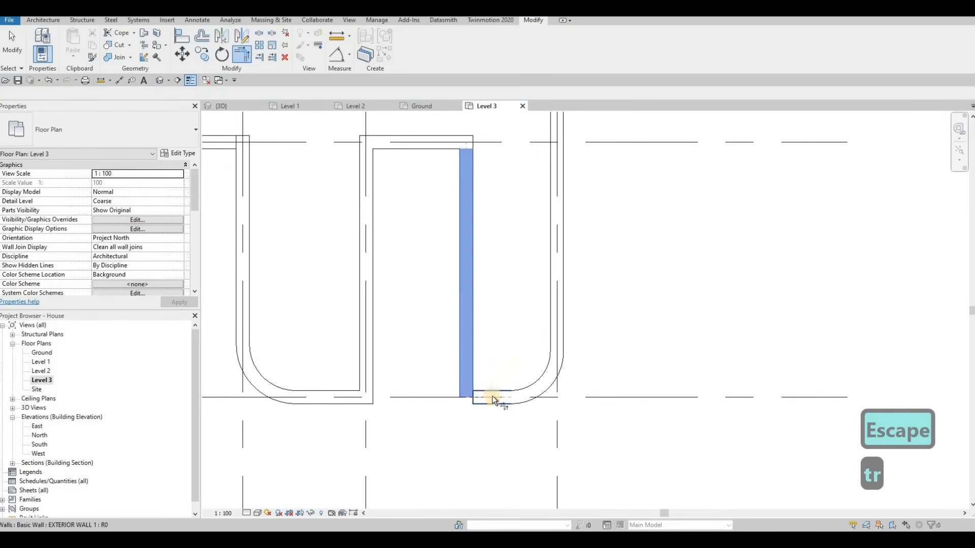
pyautogui.press('Escape')
pyautogui.press('Escape')
pyautogui.press('Escape')
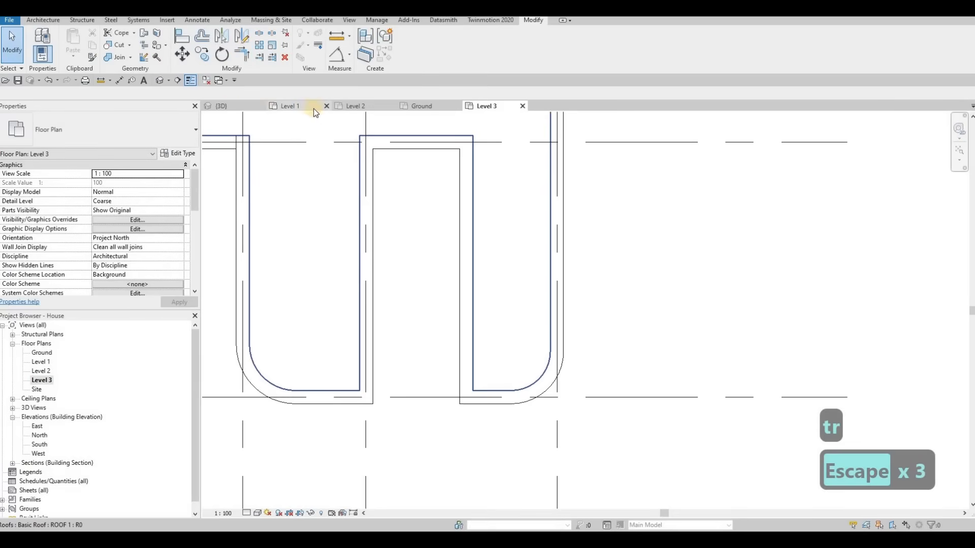
# In 3D, align the top of the new Level 3 wall with the face of the taller stair wall.
pyautogui.click(235, 108)
pyautogui.keyDown('shift'); pyautogui.moveTo(554, 197); pyautogui.dragTo(475, 270, button='middle'); pyautogui.keyUp('shift')
pyautogui.press('a')
pyautogui.press('l')
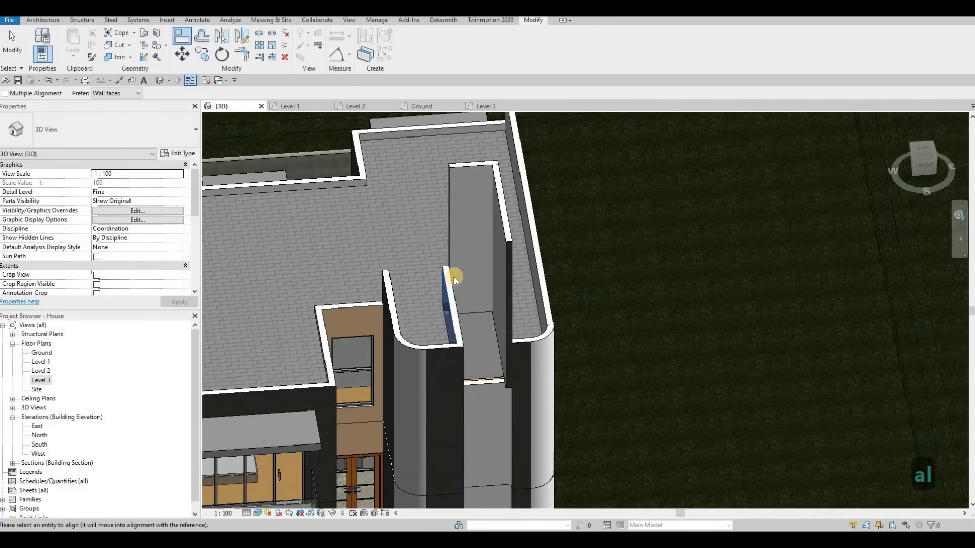
pyautogui.press('Escape')
pyautogui.press('Escape')
pyautogui.press('a')
pyautogui.press('l')
pyautogui.scroll(3, 446, 273)
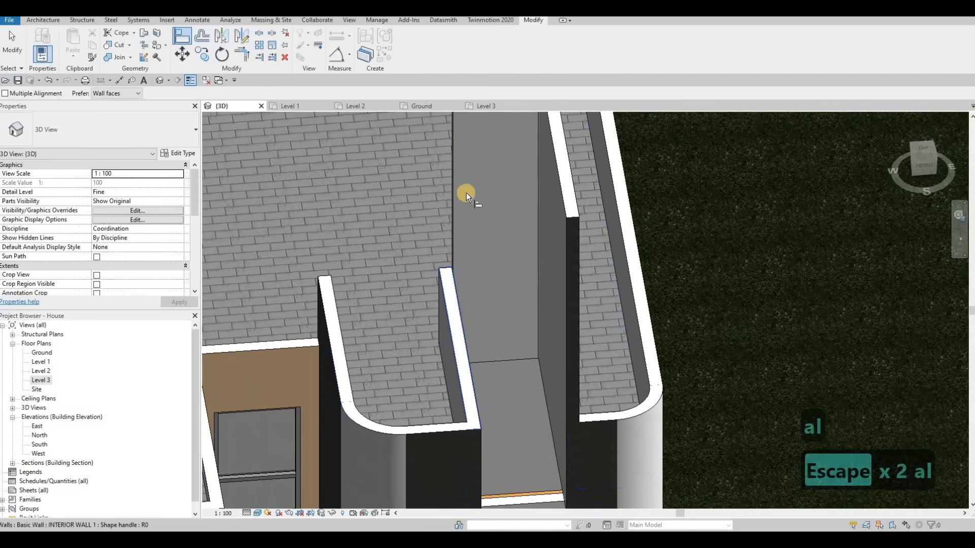
pyautogui.scroll(-2, 466, 193)
pyautogui.click(468, 147)
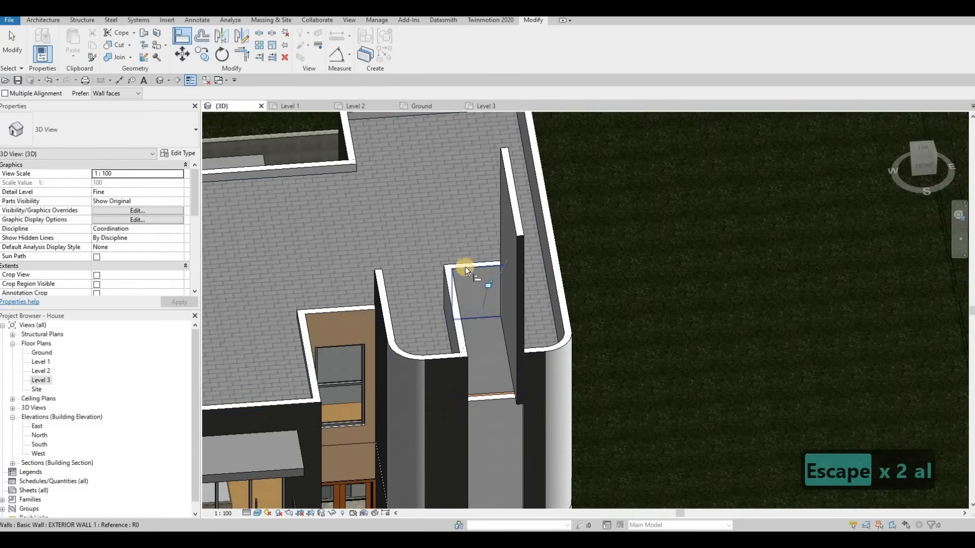
pyautogui.scroll(4, 465, 266)
pyautogui.click(462, 267)
pyautogui.scroll(-3, 536, 182)
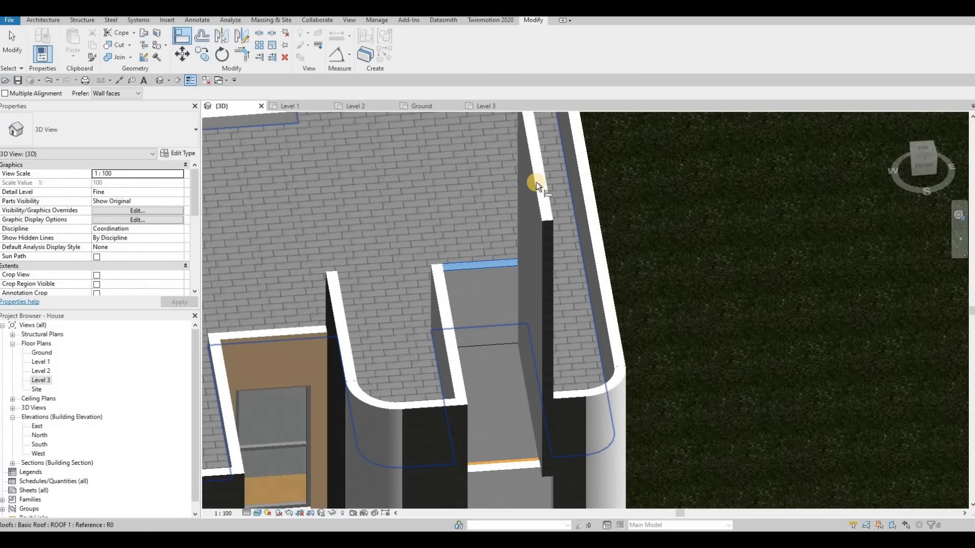
pyautogui.scroll(-3, 522, 288)
pyautogui.press('Escape')
pyautogui.keyDown('shift'); pyautogui.moveTo(539, 319); pyautogui.dragTo(495, 362, button='middle'); pyautogui.keyUp('shift')
pyautogui.keyDown('shift'); pyautogui.moveTo(505, 426); pyautogui.dragTo(462, 212, button='middle'); pyautogui.keyUp('shift')
pyautogui.scroll(3, 462, 213)
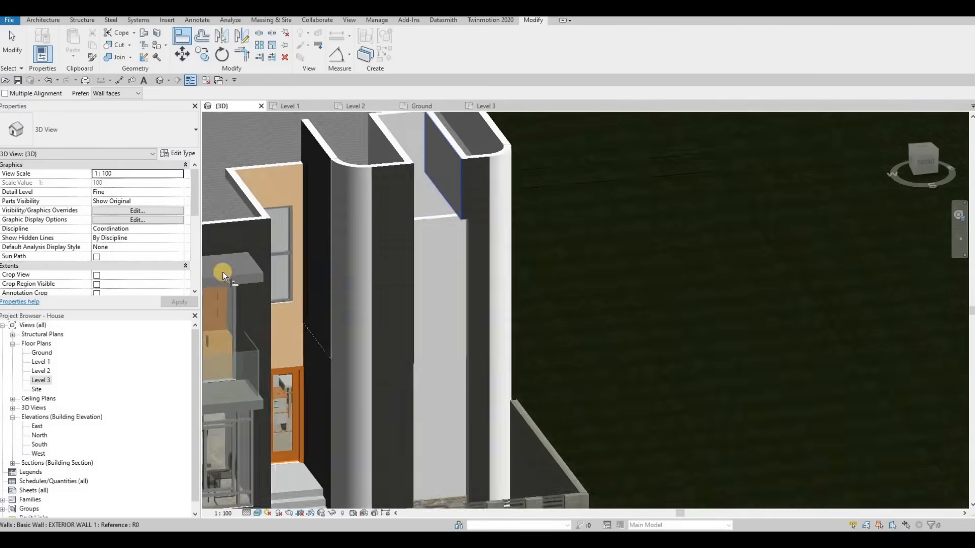
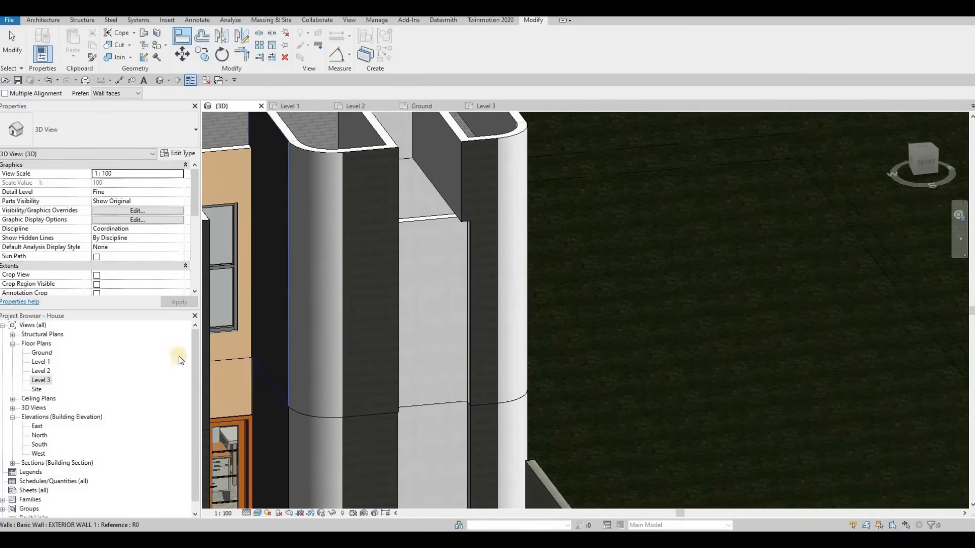
pyautogui.moveTo(474, 238); pyautogui.dragTo(516, 227, button='middle')
pyautogui.scroll(2, 473, 245)
pyautogui.press('a')
pyautogui.press('l')
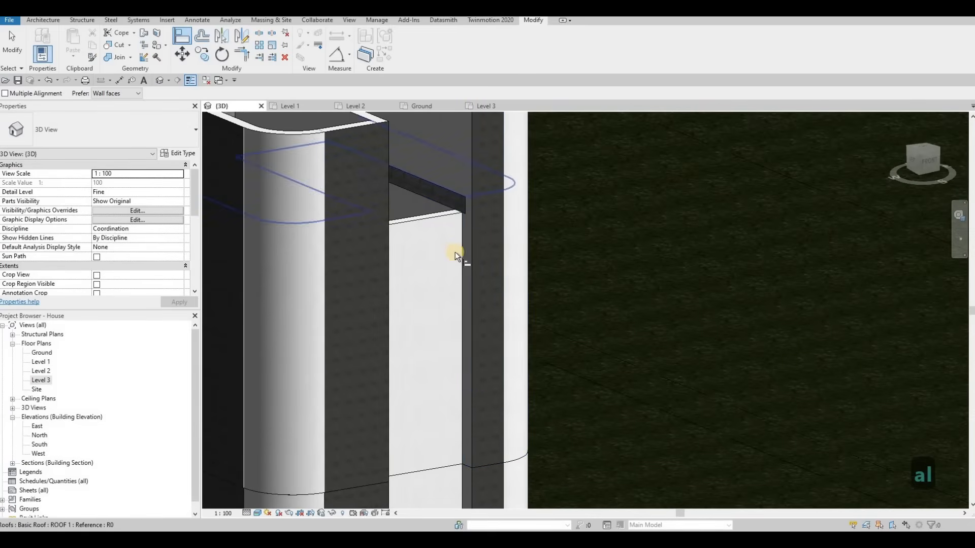
pyautogui.keyDown('shift'); pyautogui.moveTo(394, 311); pyautogui.dragTo(438, 215, button='middle'); pyautogui.keyUp('shift')
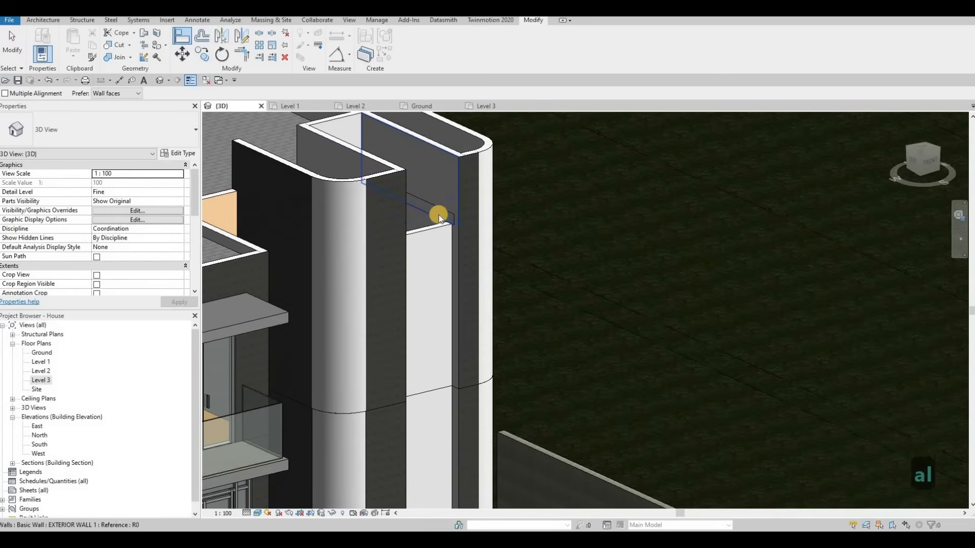
pyautogui.press('Escape')
pyautogui.keyDown('shift'); pyautogui.moveTo(386, 248); pyautogui.dragTo(449, 203, button='middle'); pyautogui.keyUp('shift')
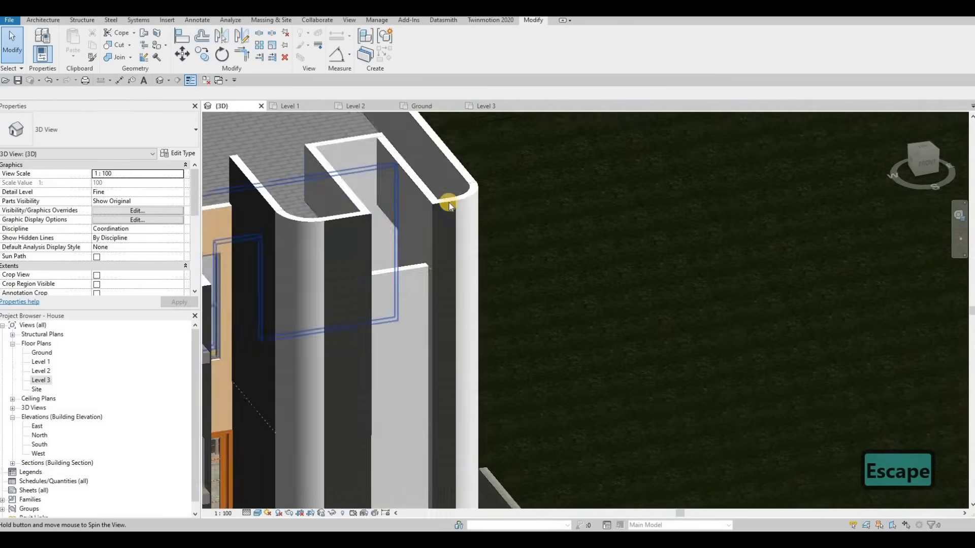
# Edit the Level 3 roof footprint at the stair-side opening in plan and finish the edit.
pyautogui.click(412, 61)
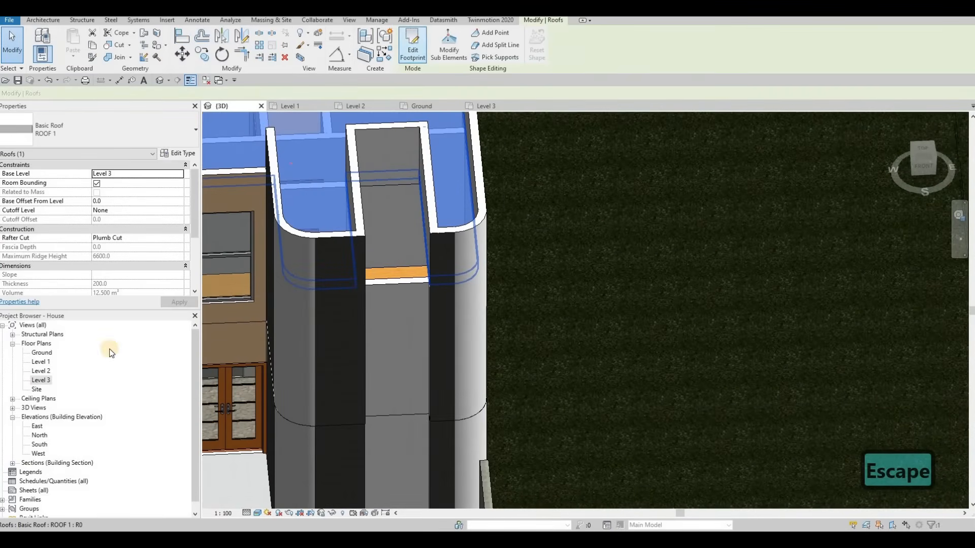
pyautogui.doubleClick(40, 380)
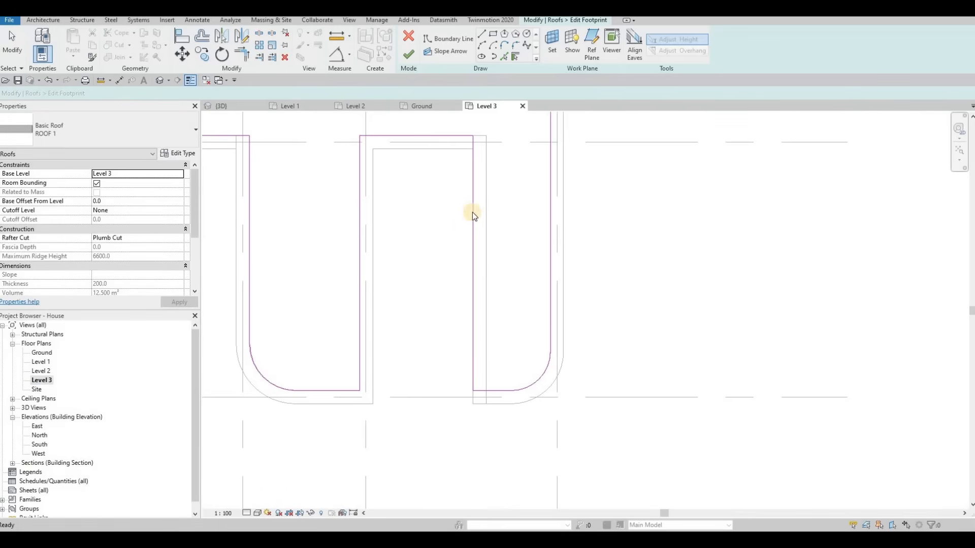
pyautogui.click(472, 212)
pyautogui.click(408, 54)
pyautogui.press('Escape')
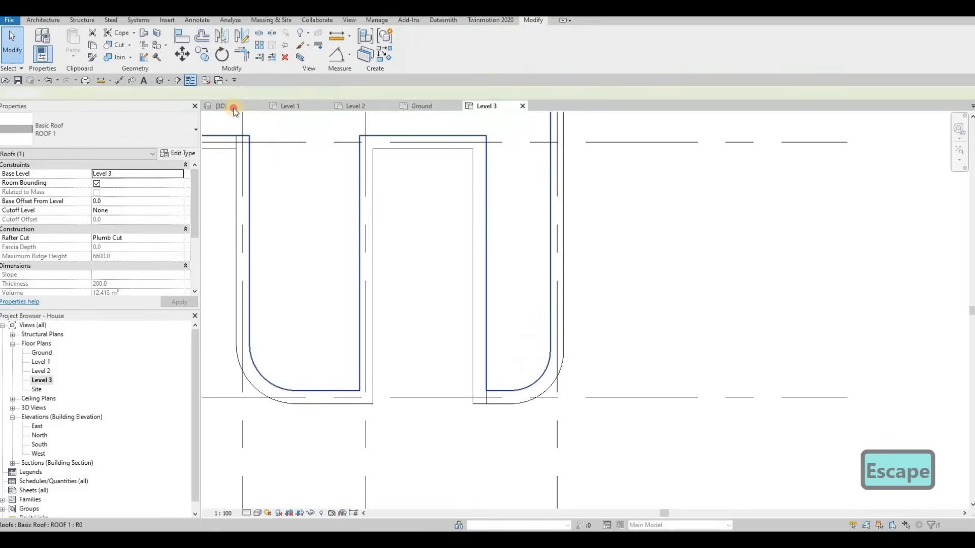
# Start a similar roof from the existing roof in 3D and set its base level to Level 3.
pyautogui.click(222, 105)
pyautogui.keyDown('shift'); pyautogui.moveTo(447, 255); pyautogui.dragTo(412, 314, button='middle'); pyautogui.keyUp('shift')
pyautogui.keyDown('shift'); pyautogui.moveTo(455, 203); pyautogui.dragTo(457, 199, button='middle'); pyautogui.keyUp('shift')
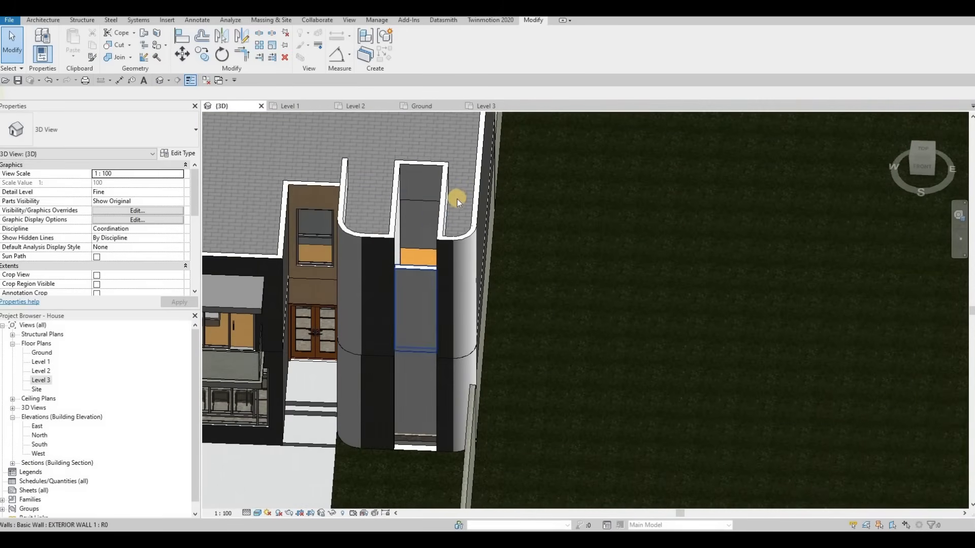
pyautogui.keyDown('shift'); pyautogui.moveTo(383, 252); pyautogui.dragTo(390, 256, button='middle'); pyautogui.keyUp('shift')
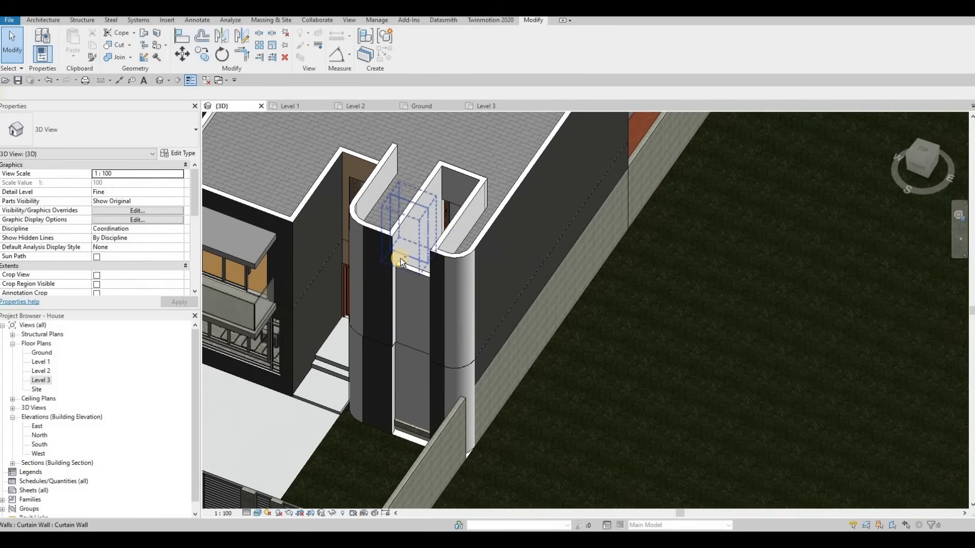
pyautogui.keyDown('shift'); pyautogui.moveTo(445, 244); pyautogui.dragTo(480, 227, button='middle'); pyautogui.keyUp('shift')
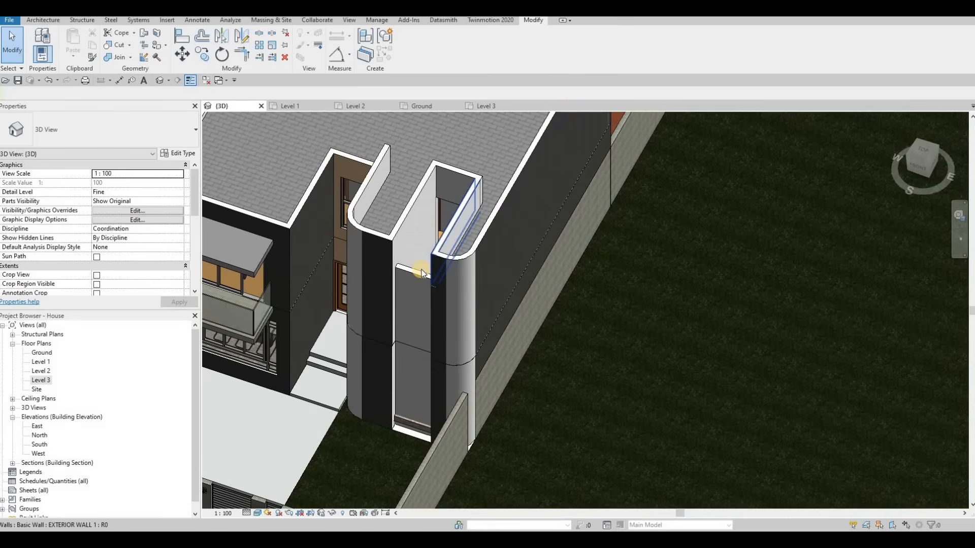
pyautogui.click(479, 221)
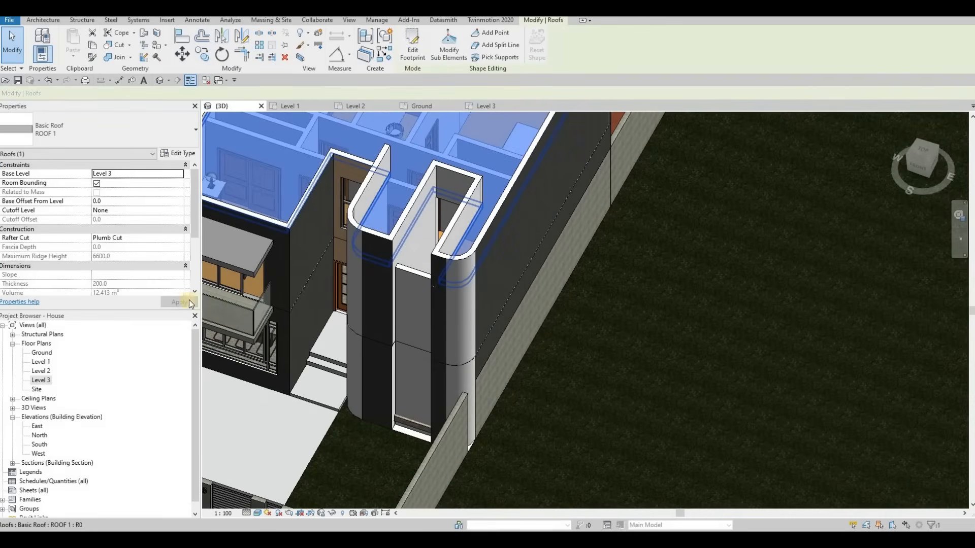
pyautogui.press('c')
pyautogui.press('s')
pyautogui.press('Escape')
pyautogui.press('Escape')
pyautogui.press('Escape')
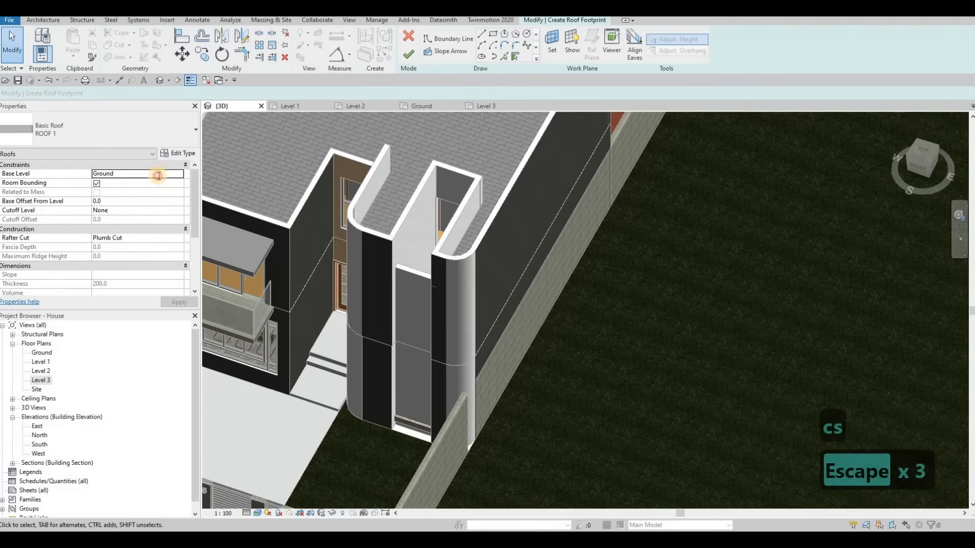
pyautogui.click(179, 173)
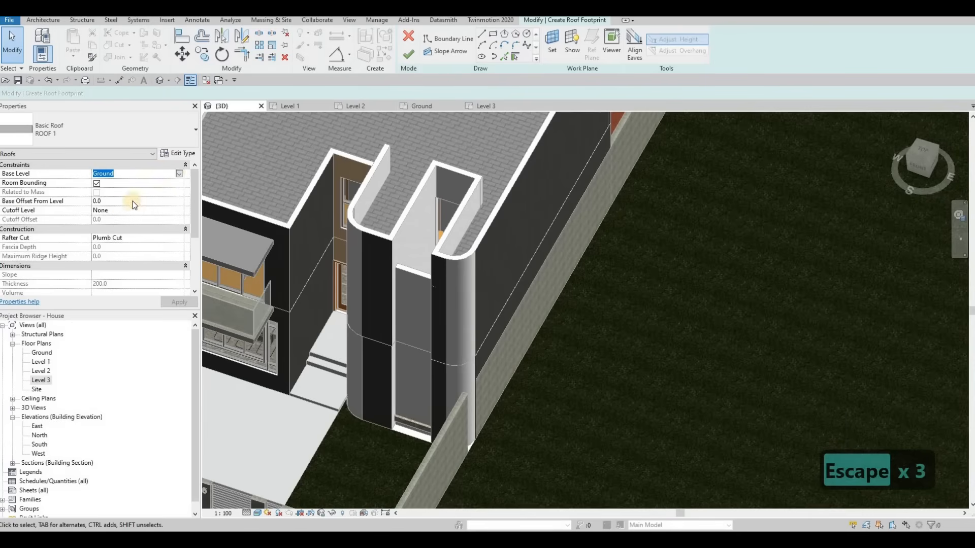
pyautogui.click(101, 206)
pyautogui.click(175, 302)
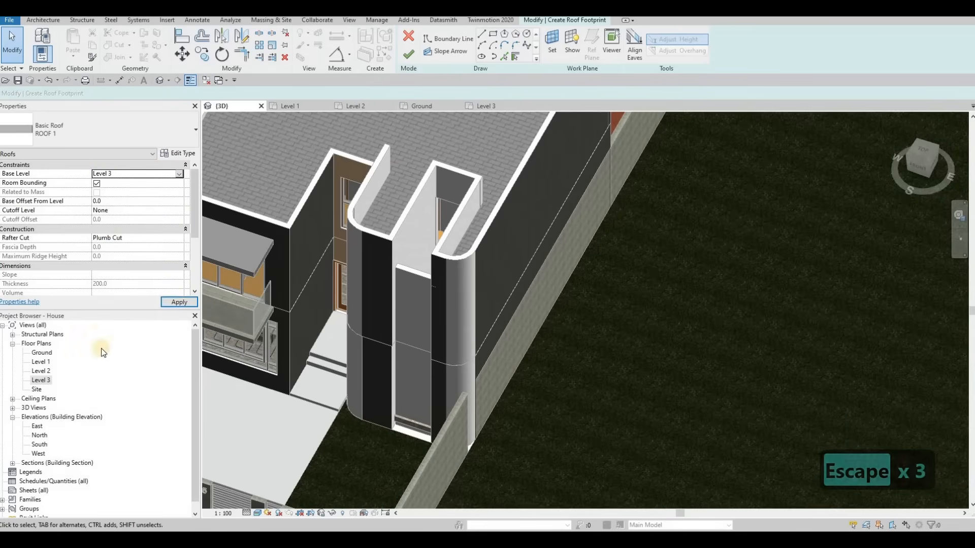
# Sketch a rectangular roof footprint on Level 3 over the stair opening, from the upper wall to the lower grid line.
pyautogui.click(487, 104)
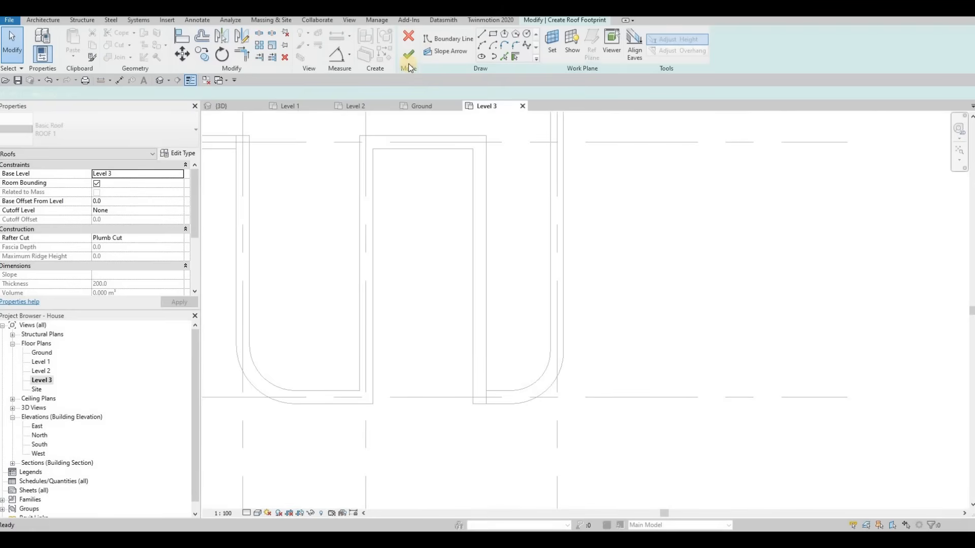
pyautogui.click(373, 149)
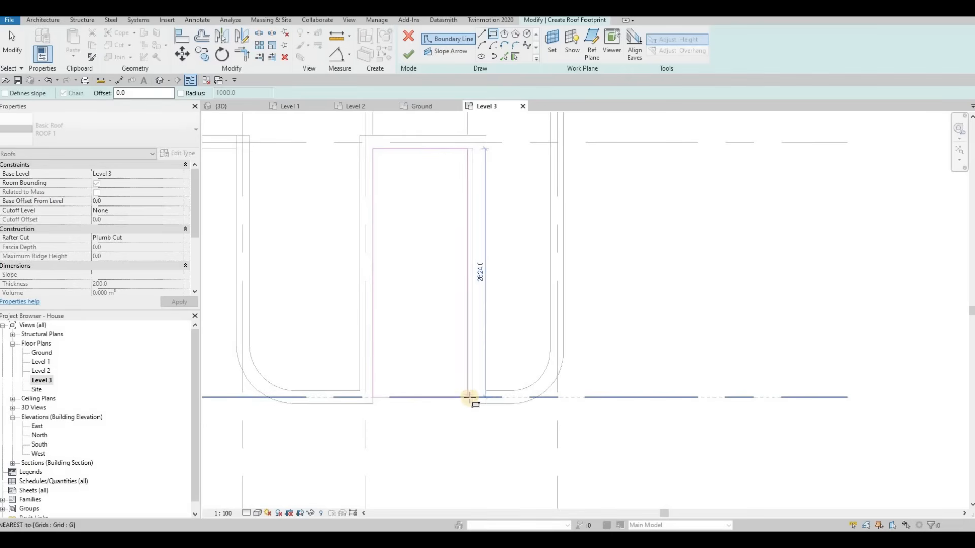
pyautogui.click(473, 397)
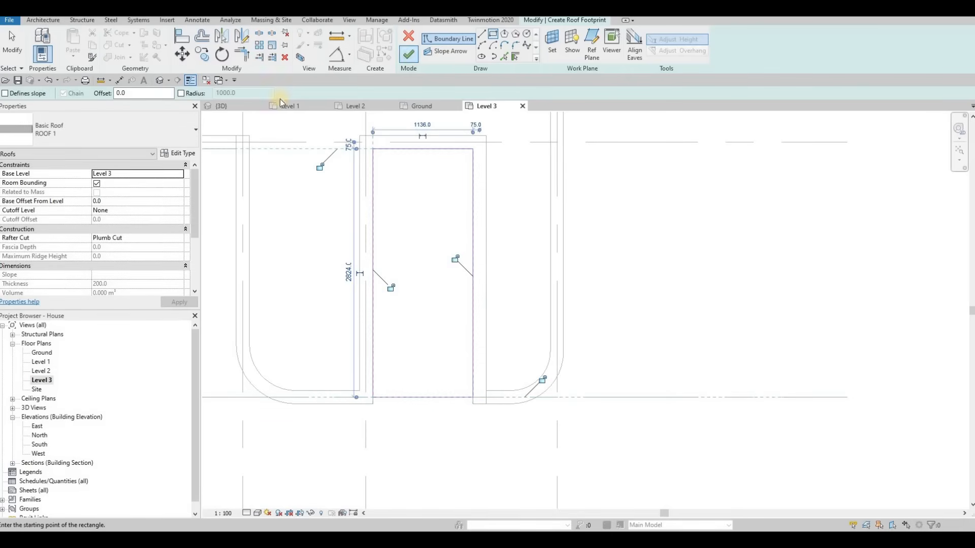
pyautogui.press('Escape')
pyautogui.click(221, 106)
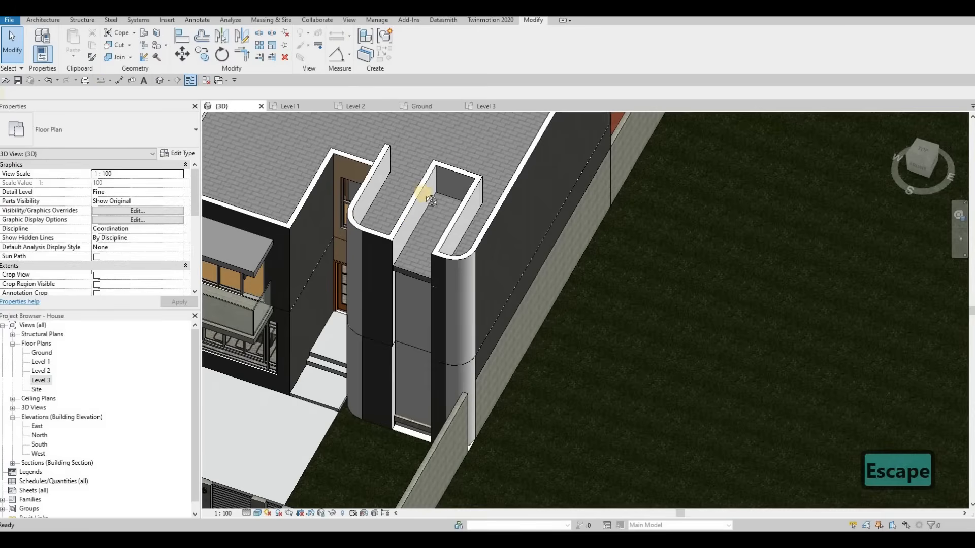
# In 3D, edit the new stair roof's footprint boundary line and finish the sketch.
pyautogui.scroll(5, 416, 255)
pyautogui.keyDown('shift'); pyautogui.moveTo(433, 348); pyautogui.dragTo(429, 283, button='middle'); pyautogui.keyUp('shift')
pyautogui.scroll(2, 427, 283)
pyautogui.click(422, 284)
pyautogui.keyDown('shift'); pyautogui.moveTo(427, 401); pyautogui.dragTo(444, 296, button='middle'); pyautogui.keyUp('shift')
pyautogui.doubleClick(444, 296)
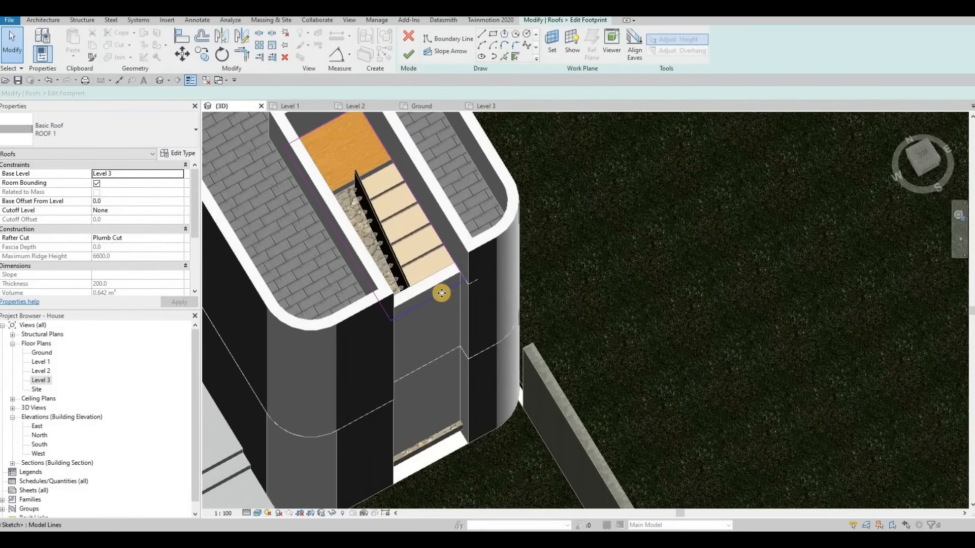
pyautogui.click(422, 275)
pyautogui.click(381, 167)
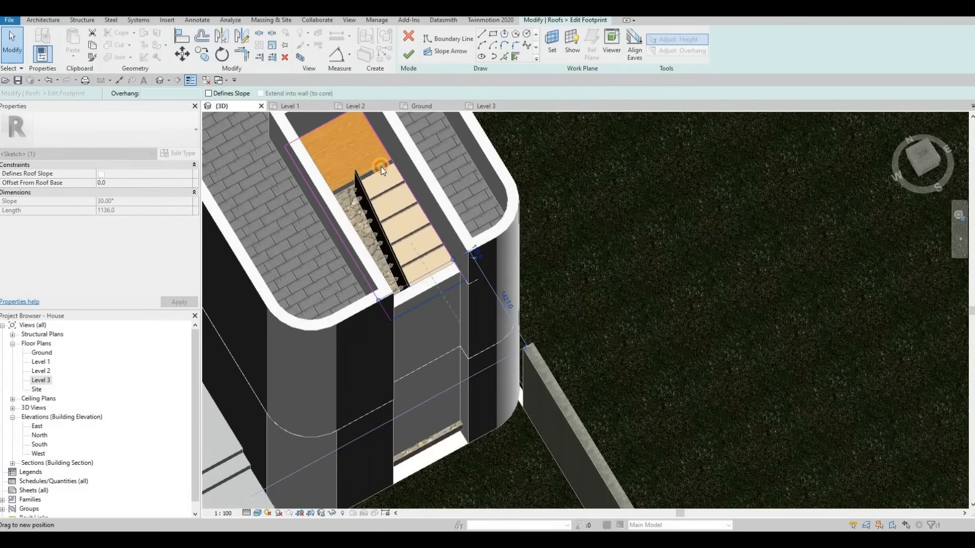
pyautogui.click(409, 53)
pyautogui.press('Escape')
pyautogui.press('Escape')
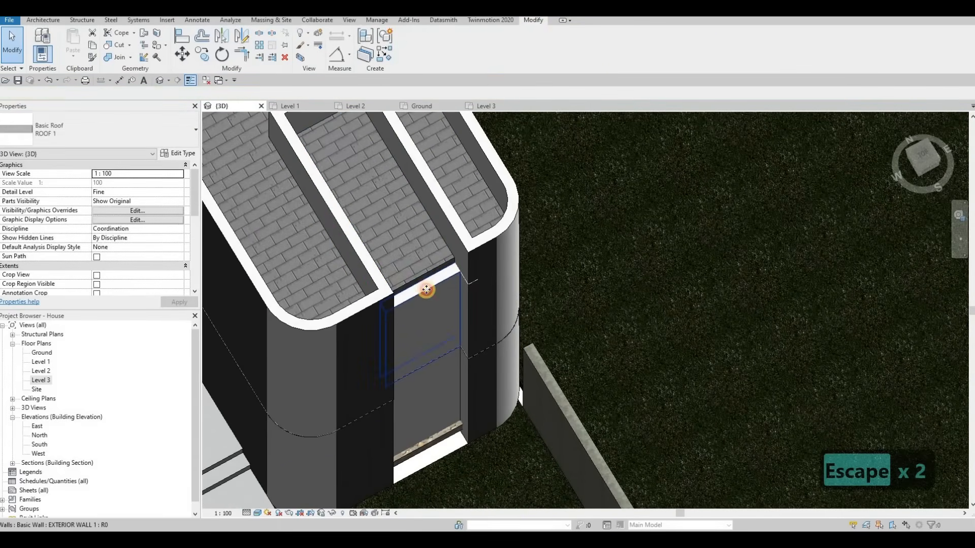
# Inspect the Level 3 wall at the stair opening in 3D and the stair side on the Ground plan.
pyautogui.click(414, 274)
pyautogui.keyDown('shift'); pyautogui.moveTo(429, 230); pyautogui.dragTo(423, 245, button='middle'); pyautogui.keyUp('shift')
pyautogui.moveTo(422, 245); pyautogui.dragTo(420, 222)
pyautogui.press('Escape')
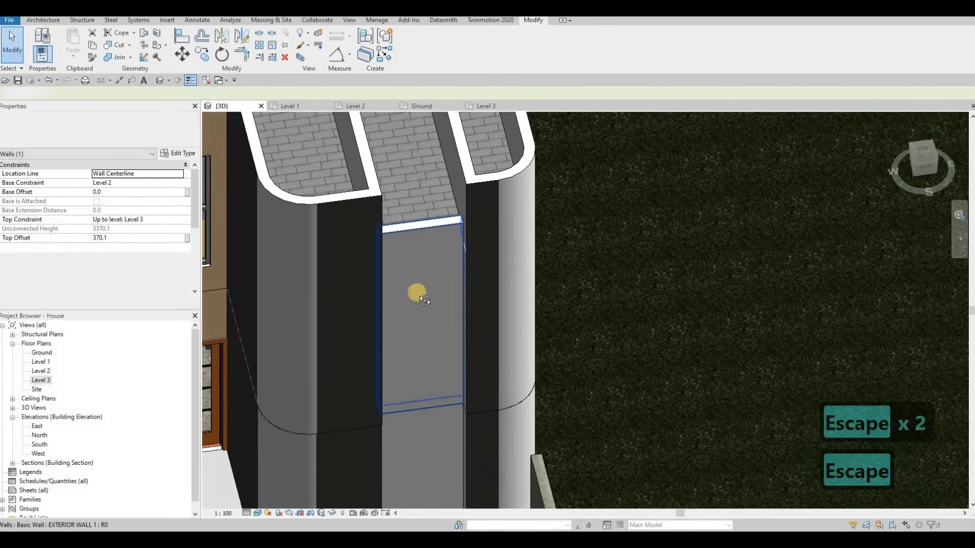
pyautogui.keyDown('shift'); pyautogui.moveTo(349, 224); pyautogui.dragTo(397, 214, button='middle'); pyautogui.keyUp('shift')
pyautogui.keyDown('shift'); pyautogui.moveTo(377, 282); pyautogui.dragTo(416, 269, button='middle'); pyautogui.keyUp('shift')
pyautogui.scroll(-6, 416, 269)
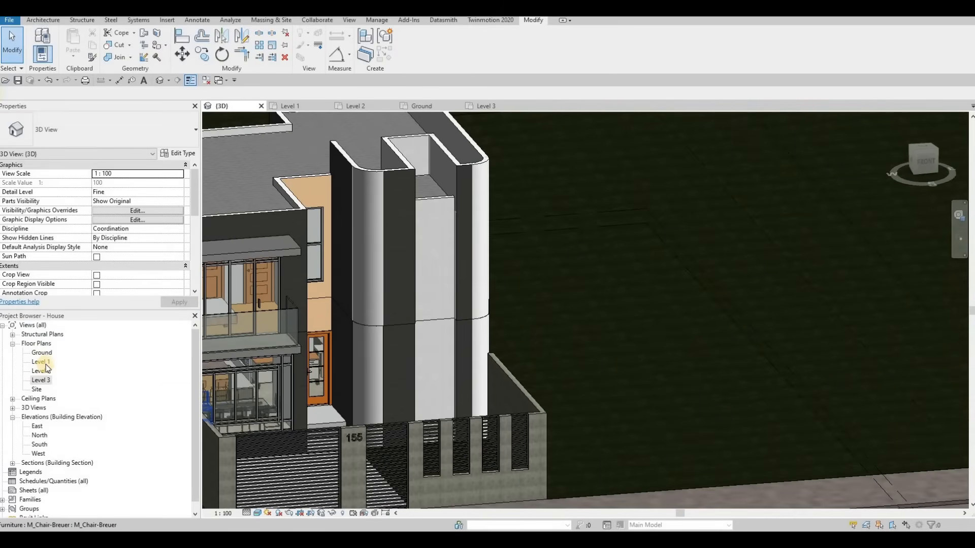
pyautogui.moveTo(343, 376); pyautogui.dragTo(342, 334, button='middle')
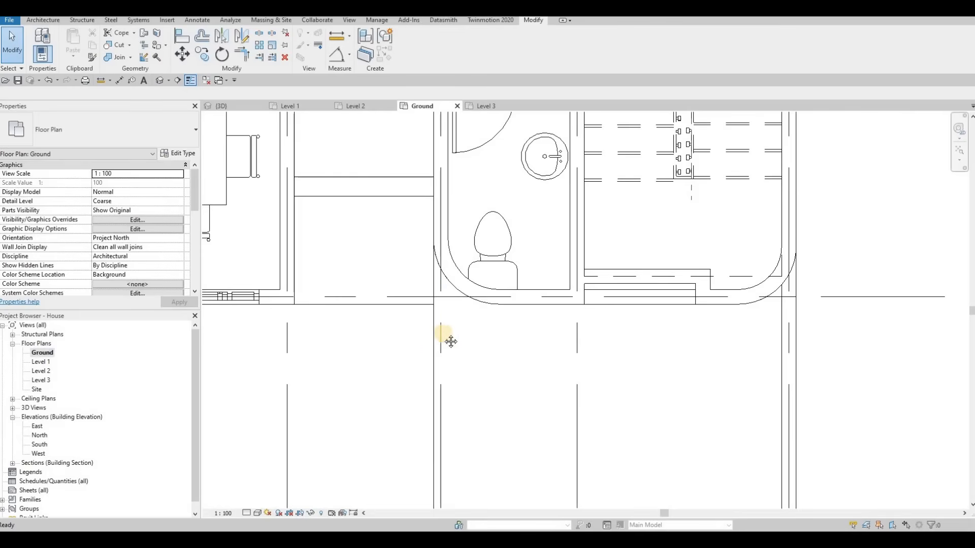
pyautogui.scroll(-1, 650, 291)
pyautogui.moveTo(650, 291); pyautogui.dragTo(616, 311, button='middle')
pyautogui.press('Escape')
pyautogui.scroll(1, 618, 319)
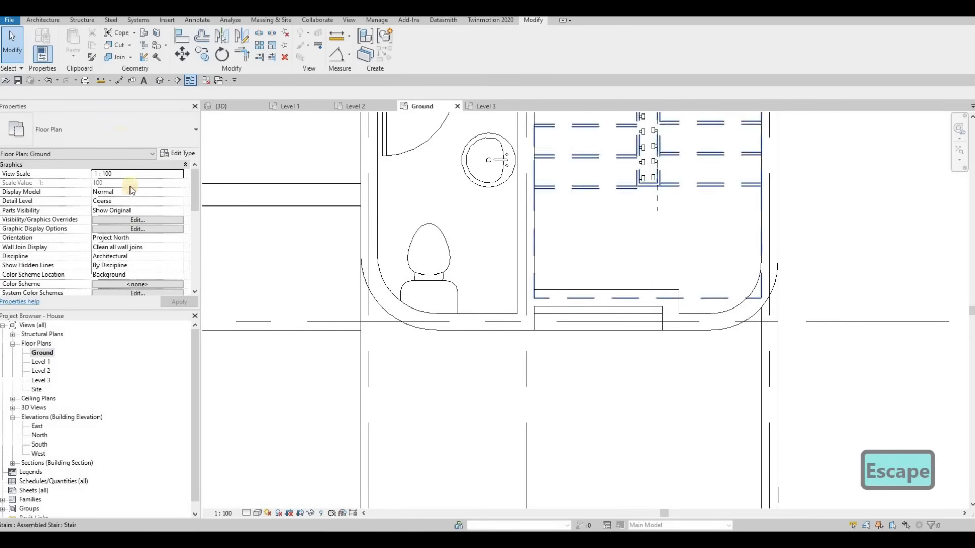
pyautogui.click(48, 21)
pyautogui.click(39, 53)
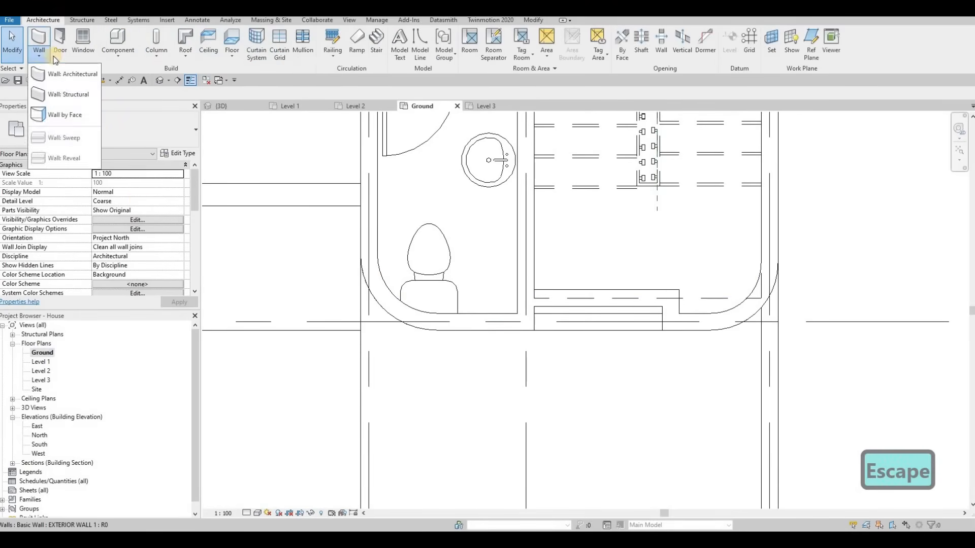
pyautogui.click(56, 71)
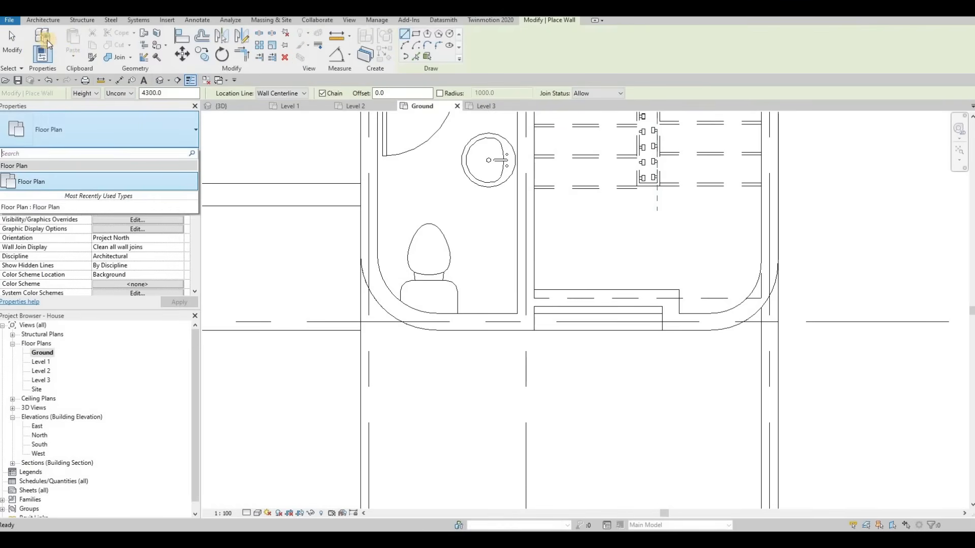
pyautogui.press('Escape')
pyautogui.press('Escape')
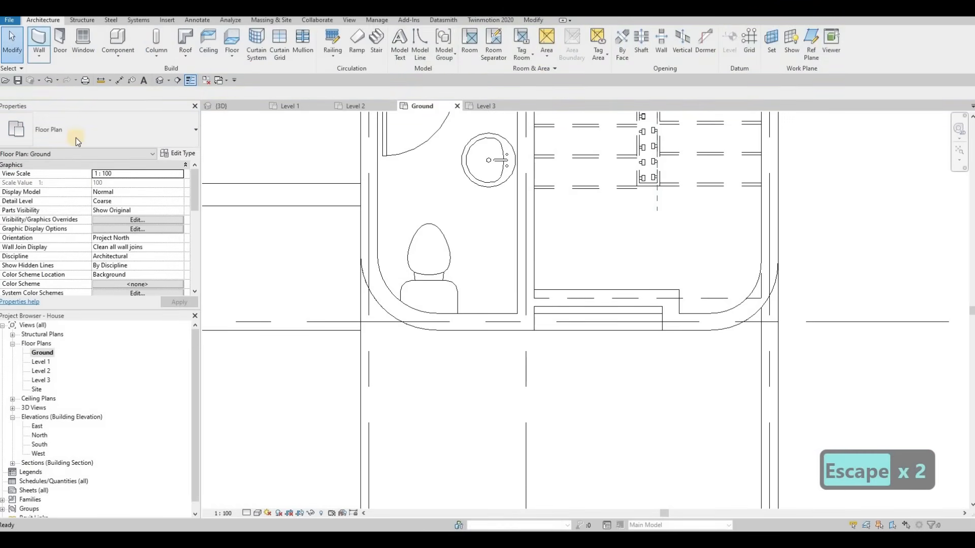
# Draw a Curtain Wall on the Ground plan across the stair-side opening between the two walls.
pyautogui.press('w')
pyautogui.press('a')
pyautogui.click(99, 131)
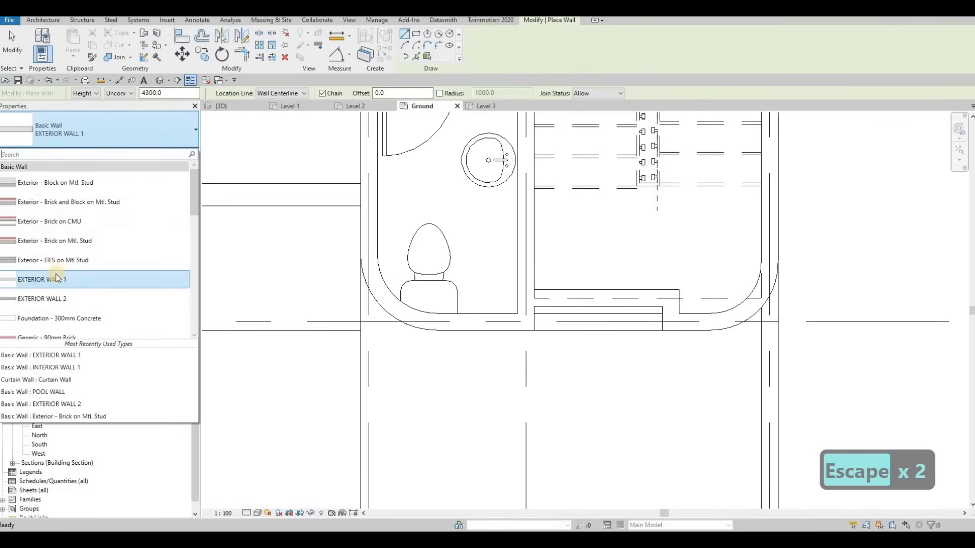
pyautogui.scroll(-6, 105, 290)
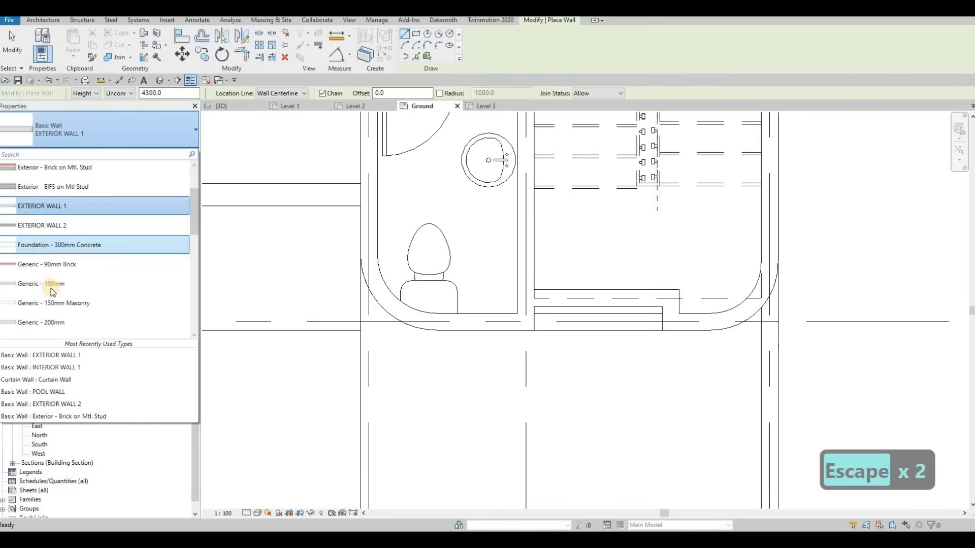
pyautogui.click(548, 298)
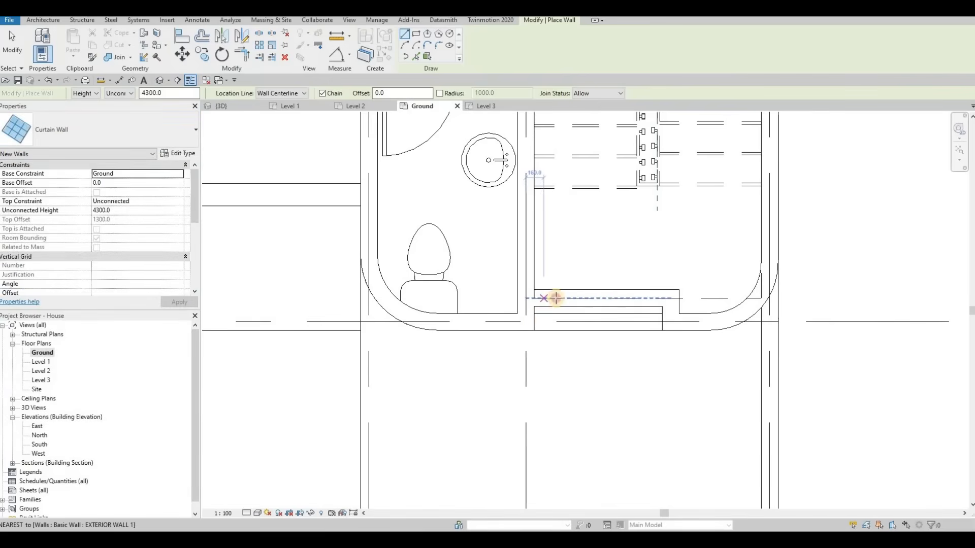
pyautogui.click(646, 299)
pyautogui.press('Escape')
pyautogui.press('Escape')
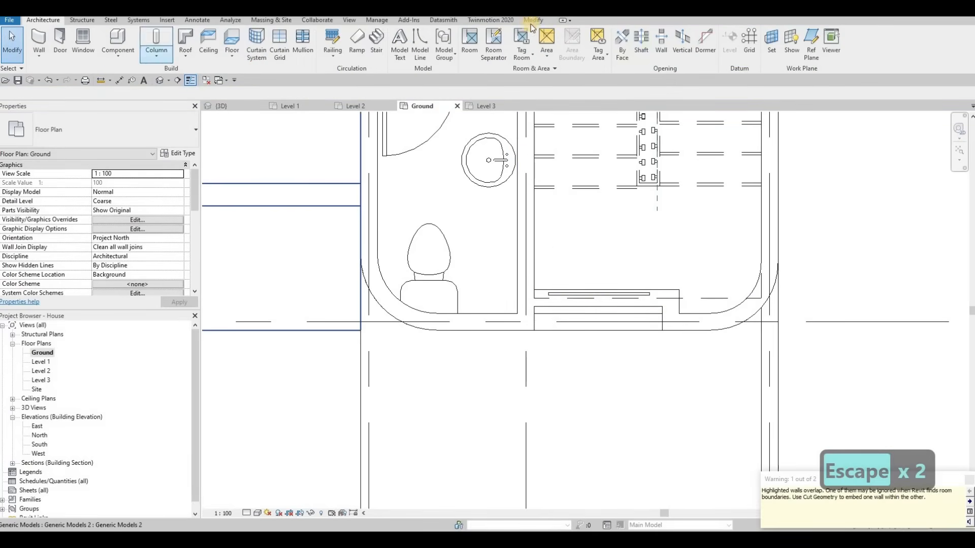
# Use Cut Geometry to embed the new curtain wall in the overlapping exterior wall.
pyautogui.click(533, 20)
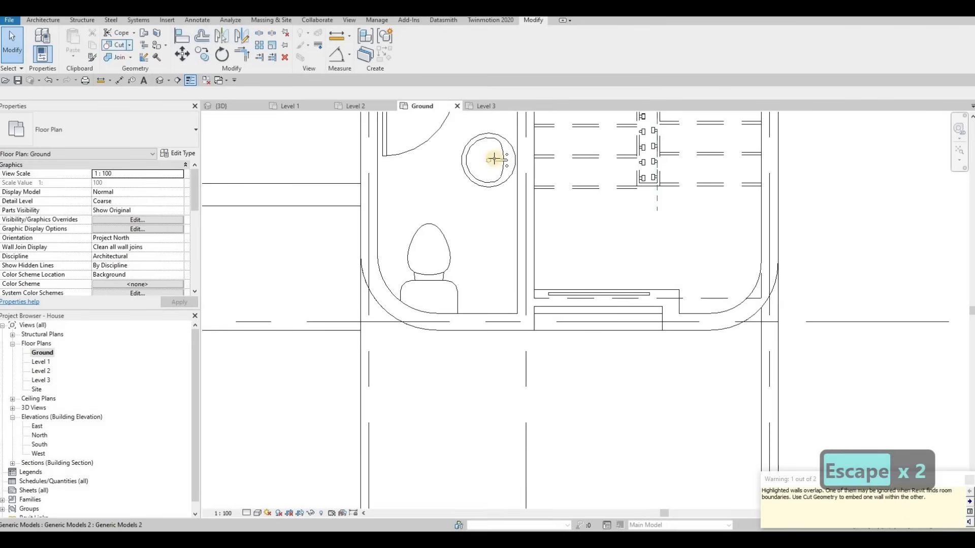
pyautogui.click(616, 306)
pyautogui.click(611, 295)
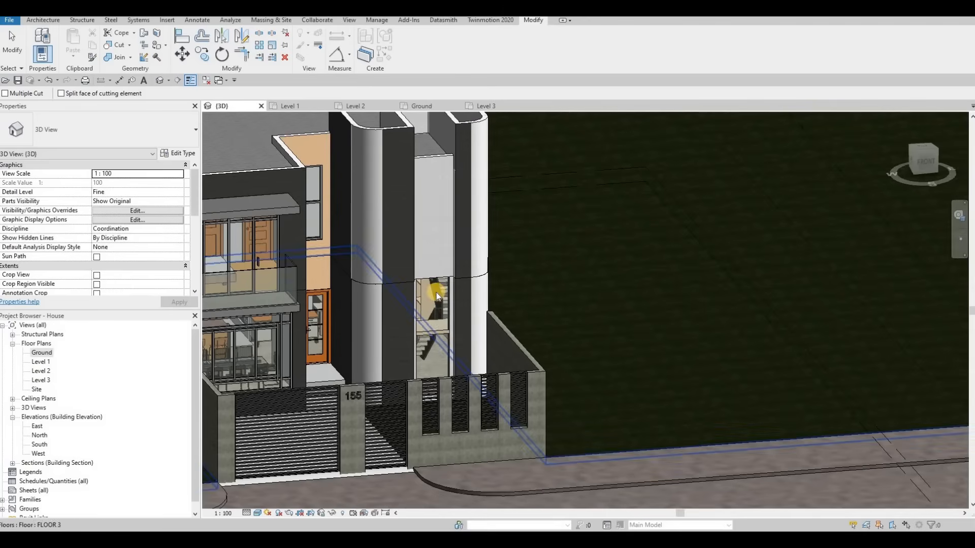
pyautogui.press('Escape')
# Stretch the stair-side curtain wall's top upward in 3D to an unconnected height of about 6311 mm.
pyautogui.scroll(3, 413, 278)
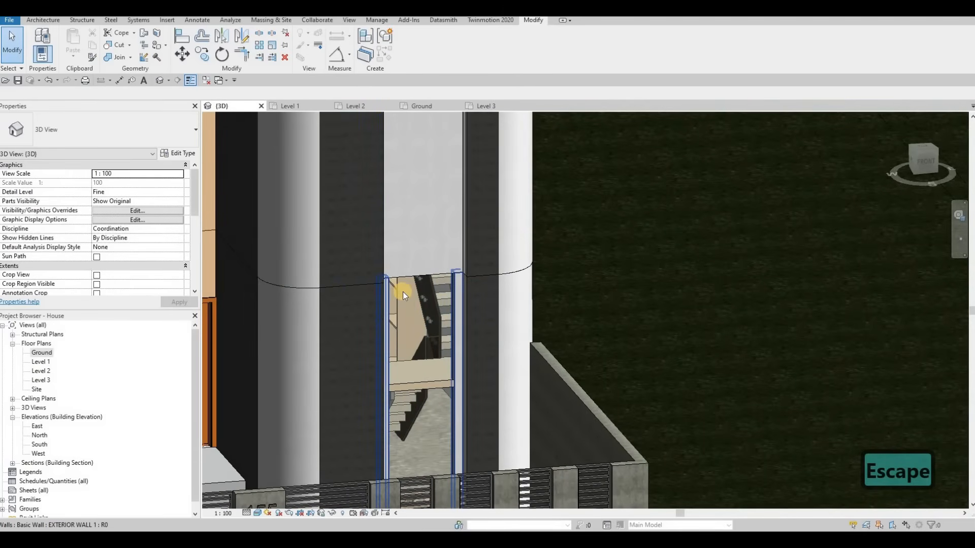
pyautogui.click(421, 213)
pyautogui.moveTo(421, 204); pyautogui.dragTo(434, 118)
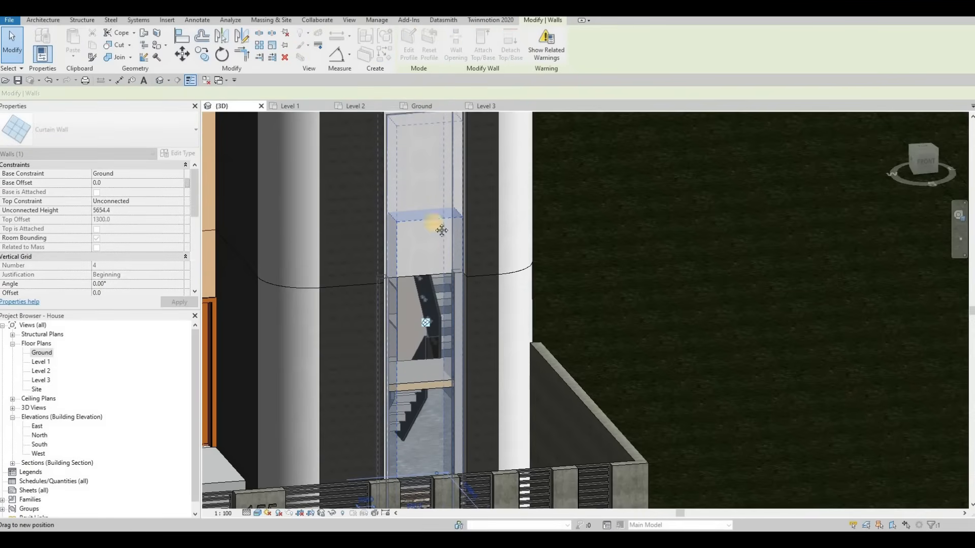
pyautogui.scroll(3, 464, 224)
pyautogui.moveTo(466, 205); pyautogui.dragTo(492, 176)
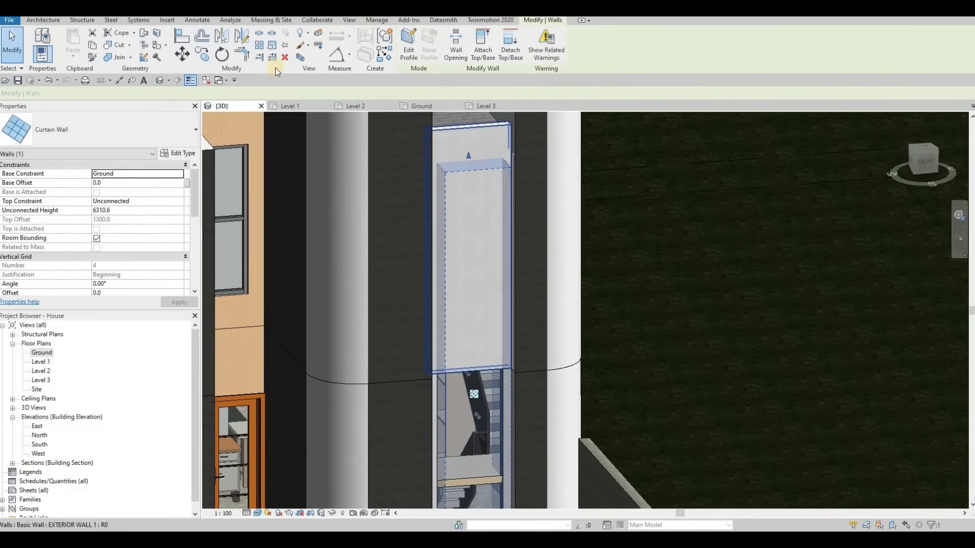
pyautogui.press('c')
pyautogui.press('g')
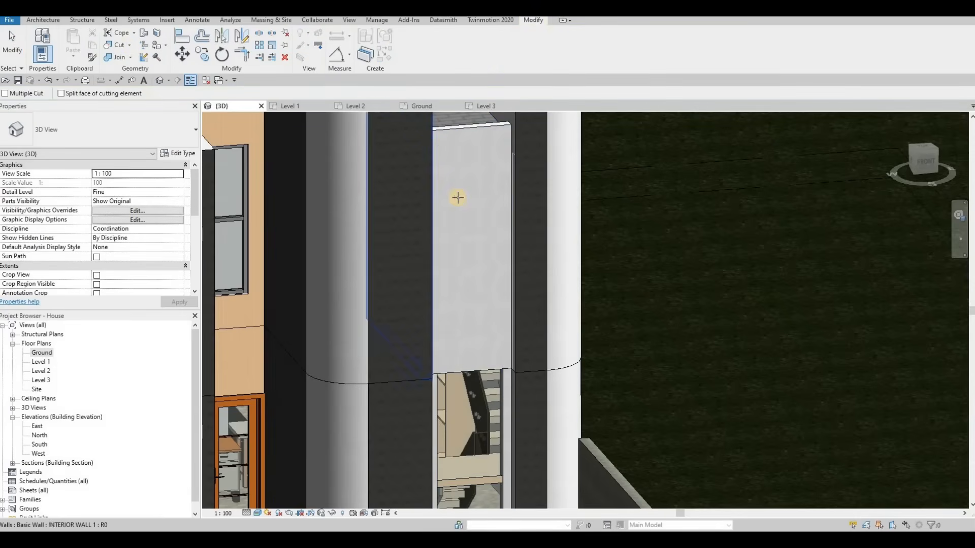
pyautogui.click(492, 158)
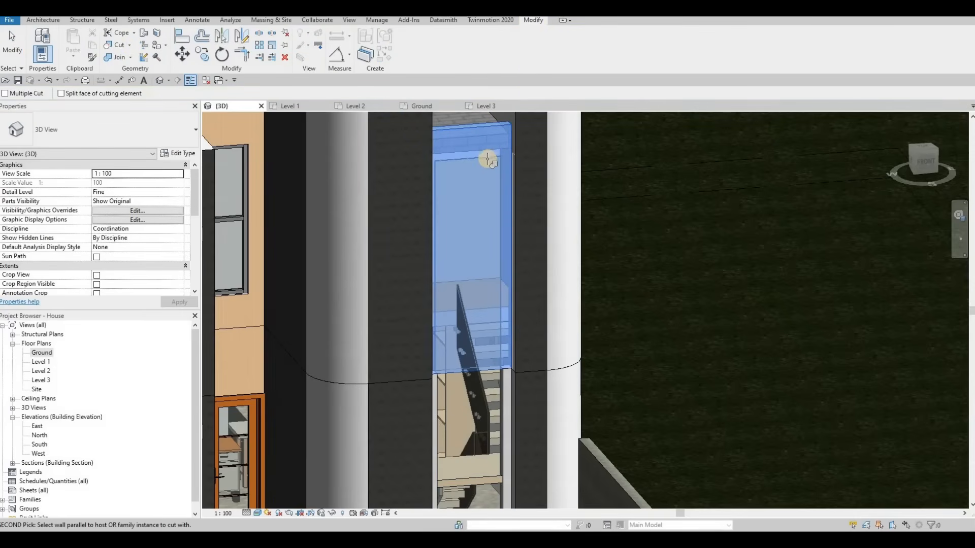
pyautogui.press('Escape')
pyautogui.press('Escape')
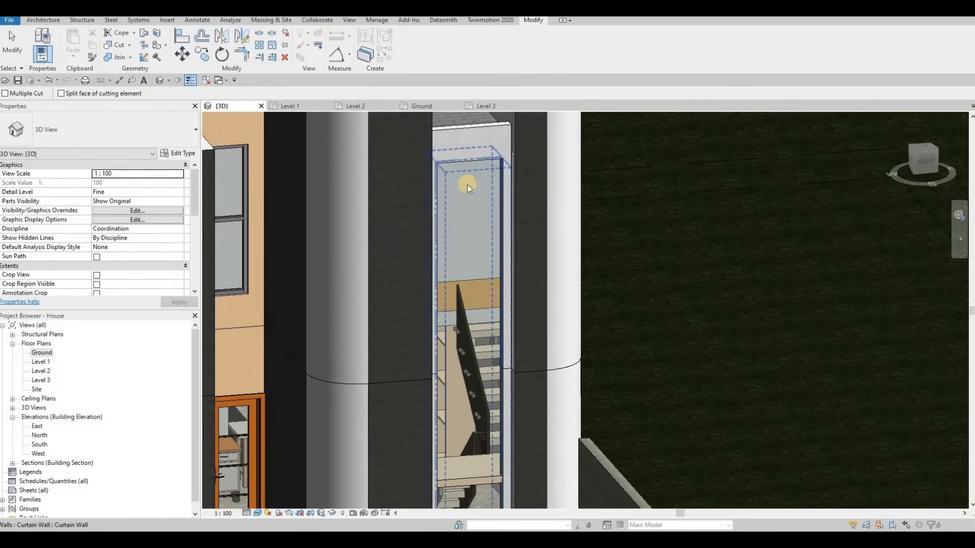
# Edit the ground floor's boundary and, on the Ground plan, add a boundary line across the stair opening along the wall face.
pyautogui.scroll(-2, 531, 229)
pyautogui.scroll(-2, 529, 257)
pyautogui.keyDown('shift'); pyautogui.moveTo(529, 257); pyautogui.dragTo(530, 350, button='middle'); pyautogui.keyUp('shift')
pyautogui.scroll(3, 526, 345)
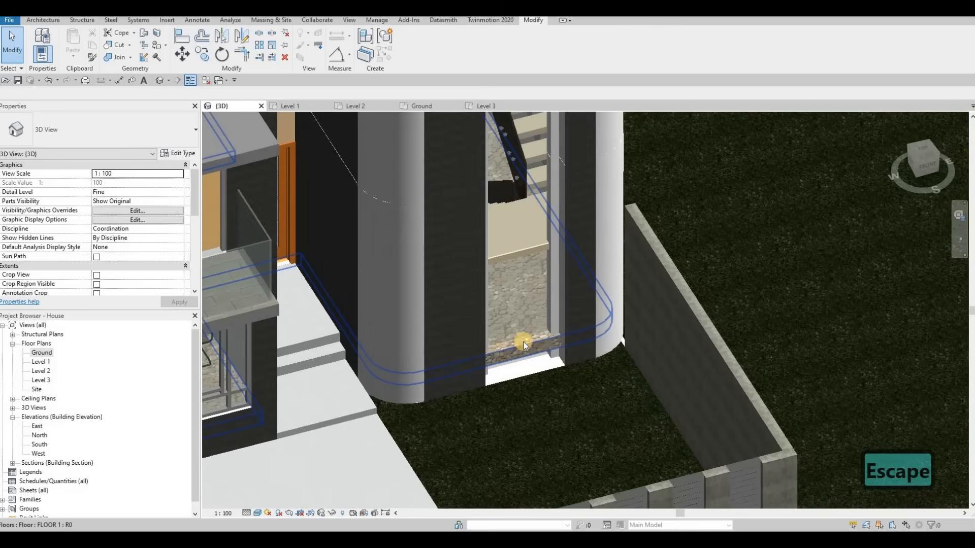
pyautogui.click(528, 379)
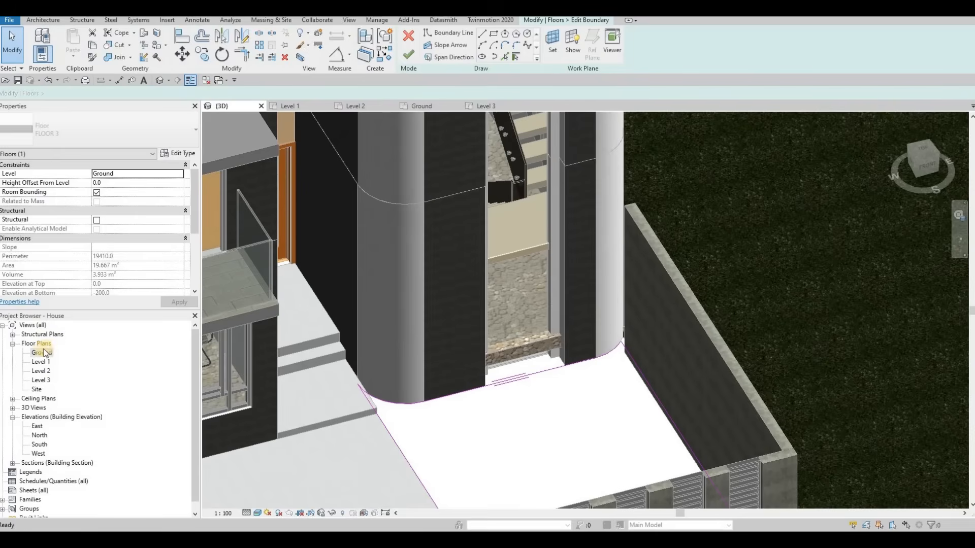
pyautogui.doubleClick(42, 353)
pyautogui.moveTo(543, 339); pyautogui.dragTo(483, 360, button='middle')
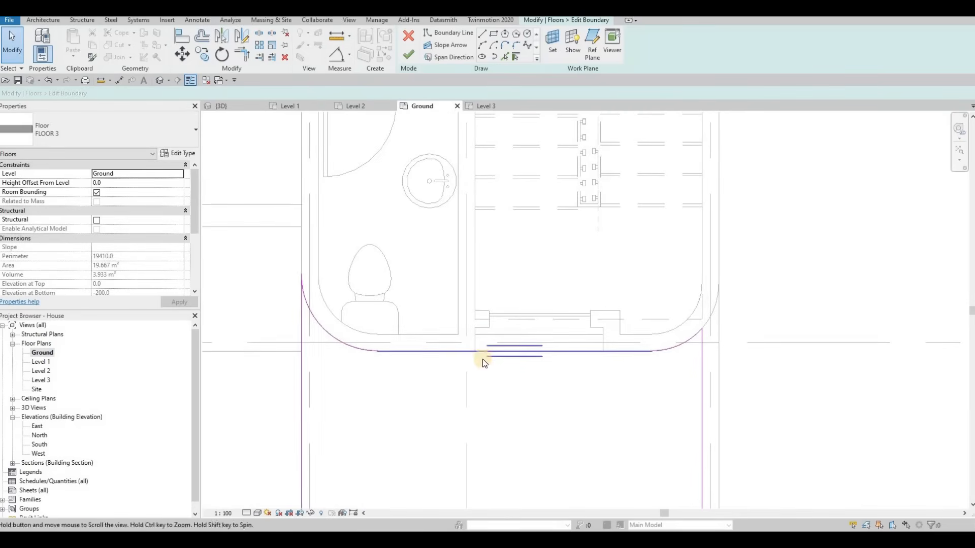
pyautogui.click(480, 34)
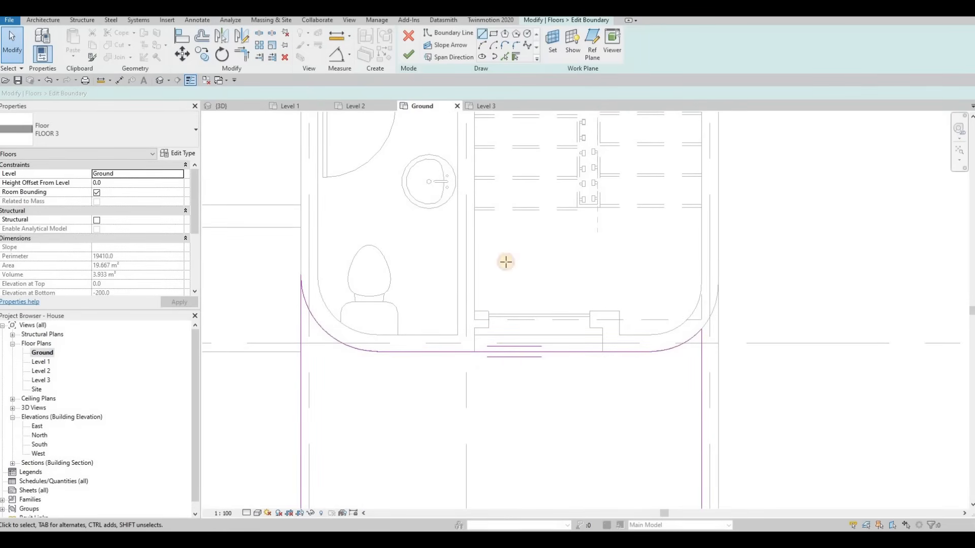
pyautogui.click(505, 57)
pyautogui.click(473, 345)
pyautogui.click(580, 339)
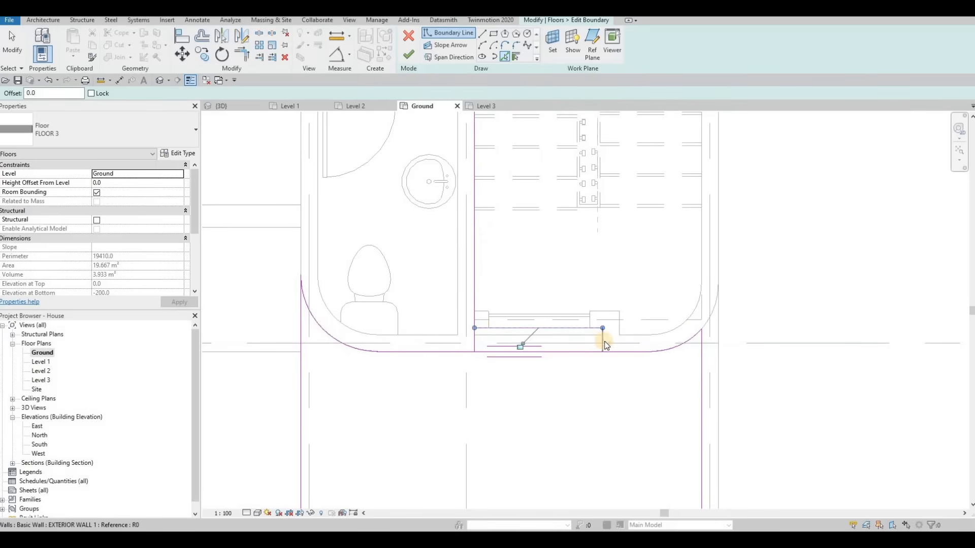
# Split the ground floor's lower boundary line at the stair opening.
pyautogui.press('Escape')
pyautogui.press('Escape')
pyautogui.press('s')
pyautogui.press('k')
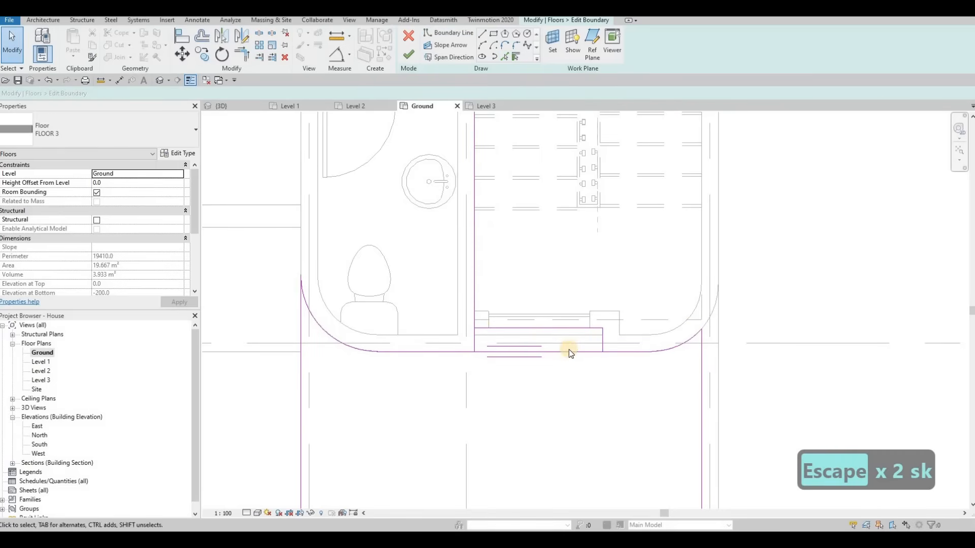
pyautogui.press('Escape')
pyautogui.press('Escape')
pyautogui.press('s')
pyautogui.press('l')
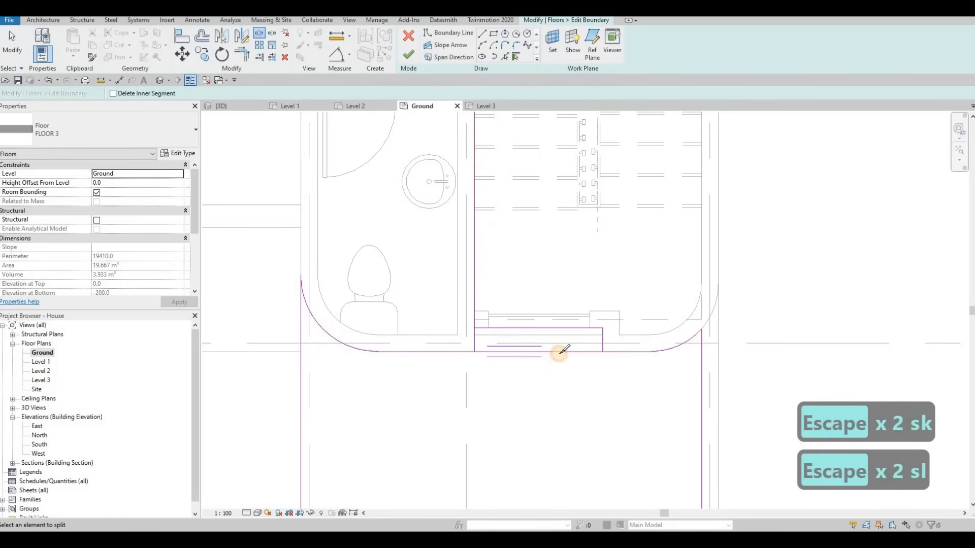
pyautogui.click(559, 354)
# Trim the ground floor boundary lines into a corner at the opening's left side, undoing one extra trim.
pyautogui.press('Escape')
pyautogui.press('Escape')
pyautogui.press('t')
pyautogui.press('r')
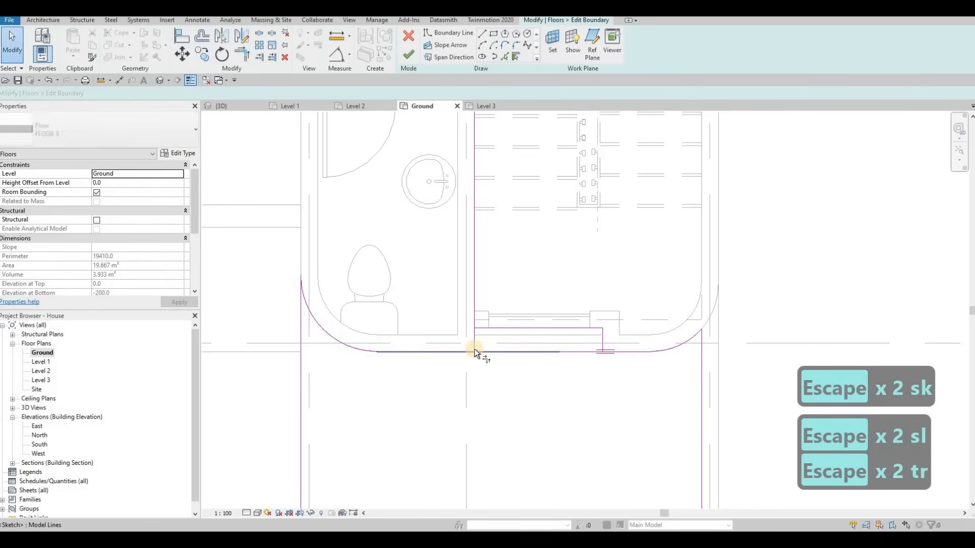
pyautogui.click(473, 348)
pyautogui.click(467, 353)
pyautogui.click(475, 341)
pyautogui.click(462, 350)
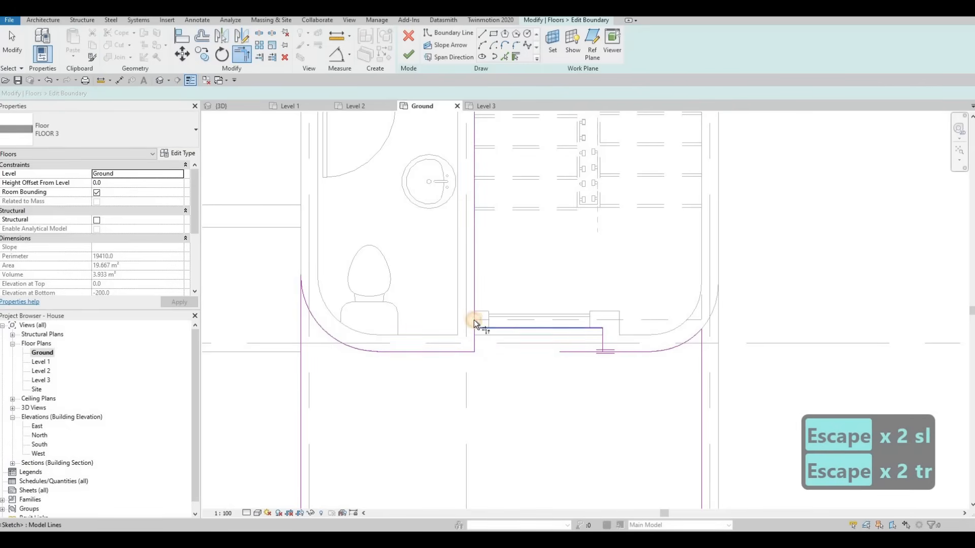
pyautogui.click(474, 319)
pyautogui.click(486, 328)
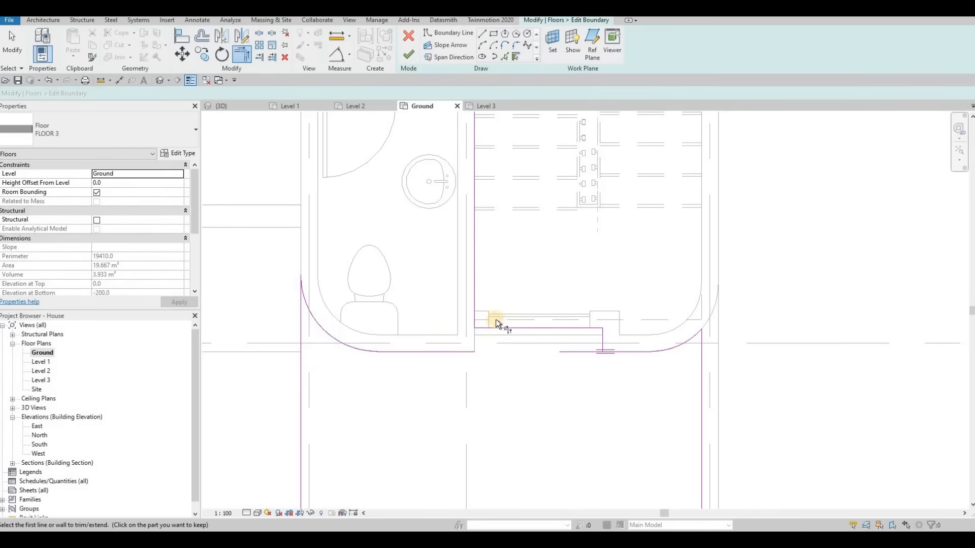
pyautogui.hotkey('ctrl', 'z')
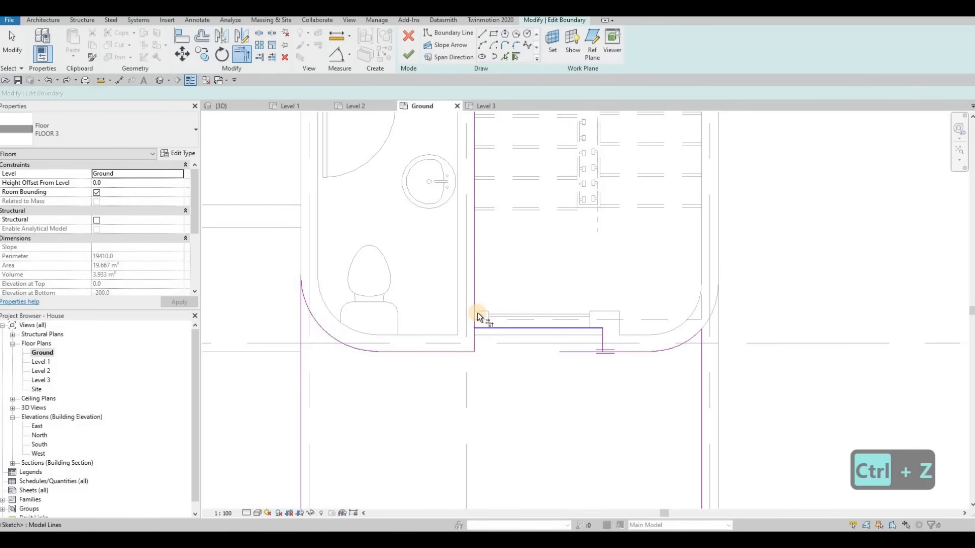
# Trim the boundary lines into a corner at the opening's right side and finish the ground floor edit.
pyautogui.click(599, 342)
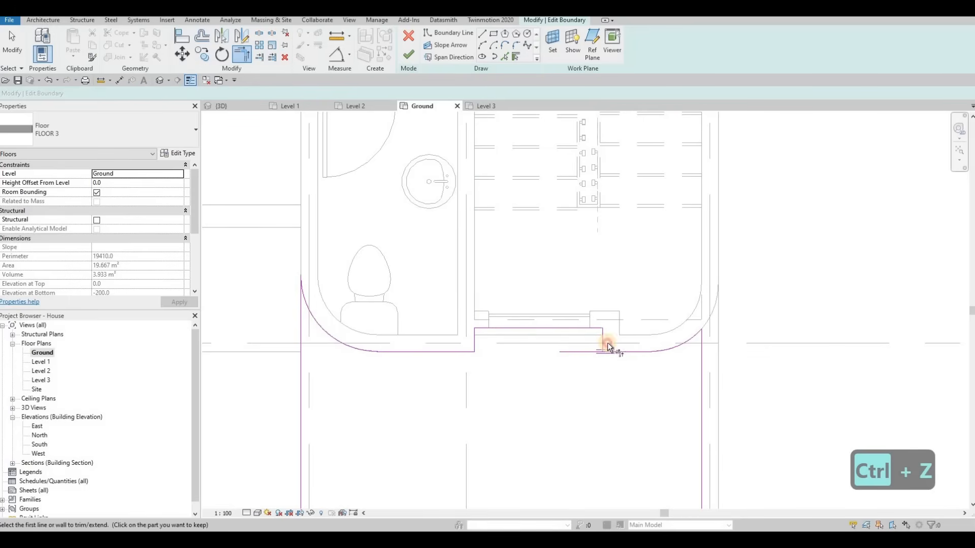
pyautogui.click(630, 351)
pyautogui.click(602, 338)
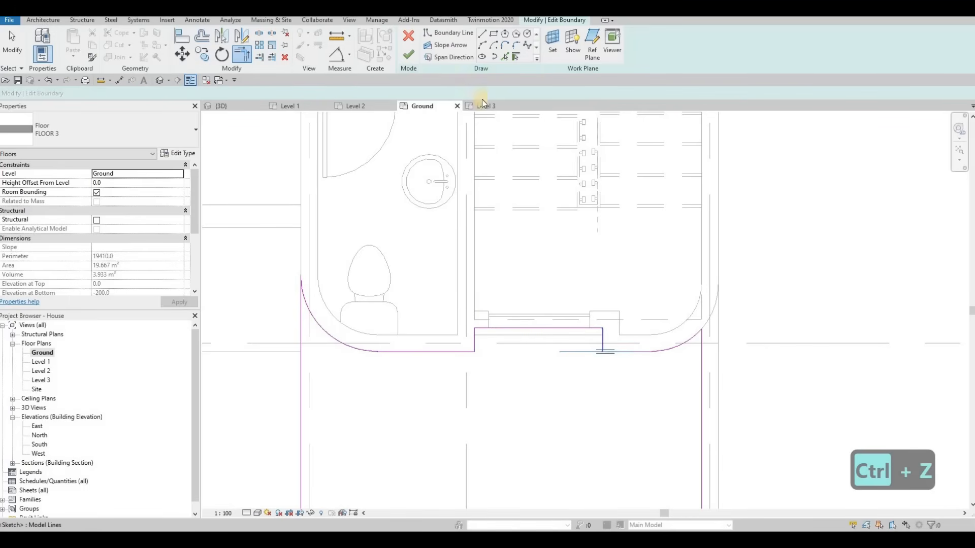
pyautogui.click(410, 51)
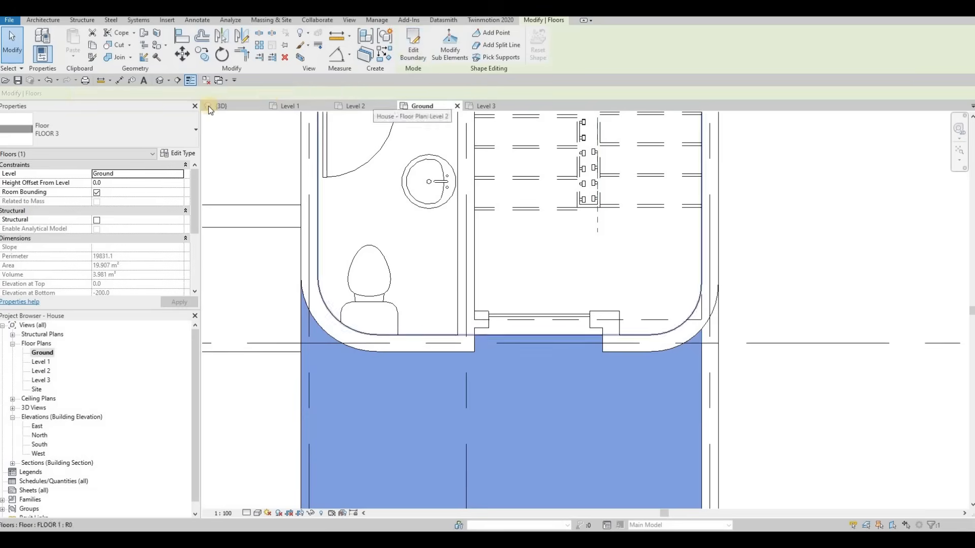
# In 3D, raise the curtain wall's base by about 336 mm above the ground floor.
pyautogui.press('Escape')
pyautogui.press('Escape')
pyautogui.hotkey('ctrl', 'Tab')
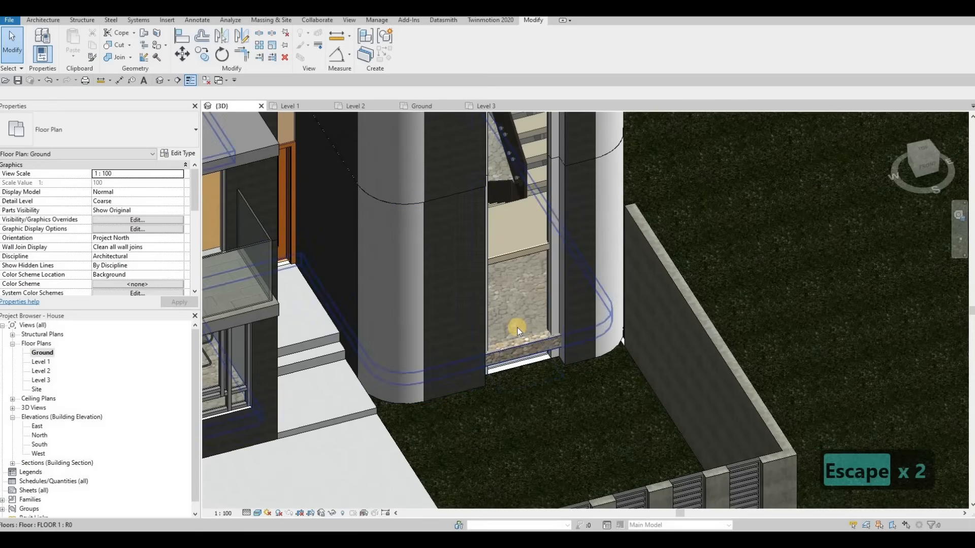
pyautogui.click(517, 346)
pyautogui.scroll(4, 519, 370)
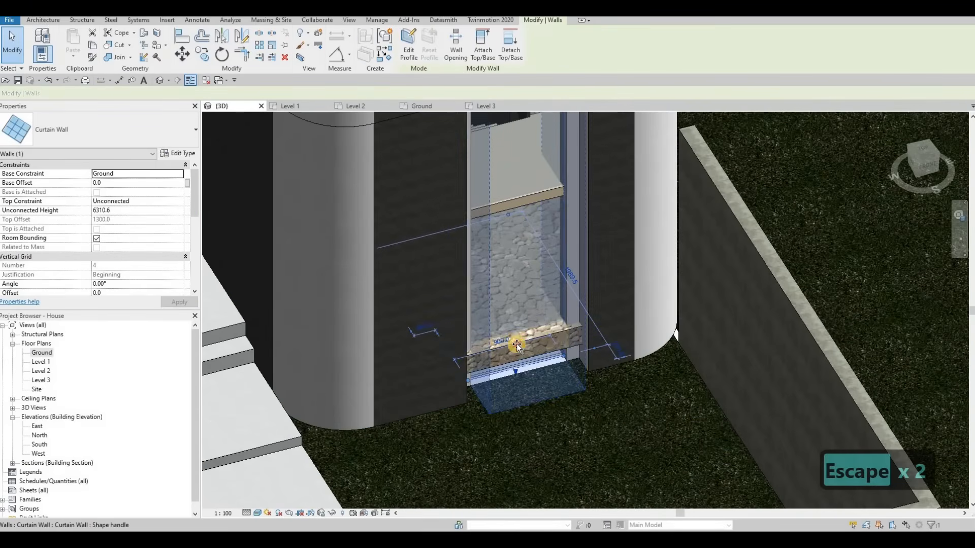
pyautogui.click(536, 349)
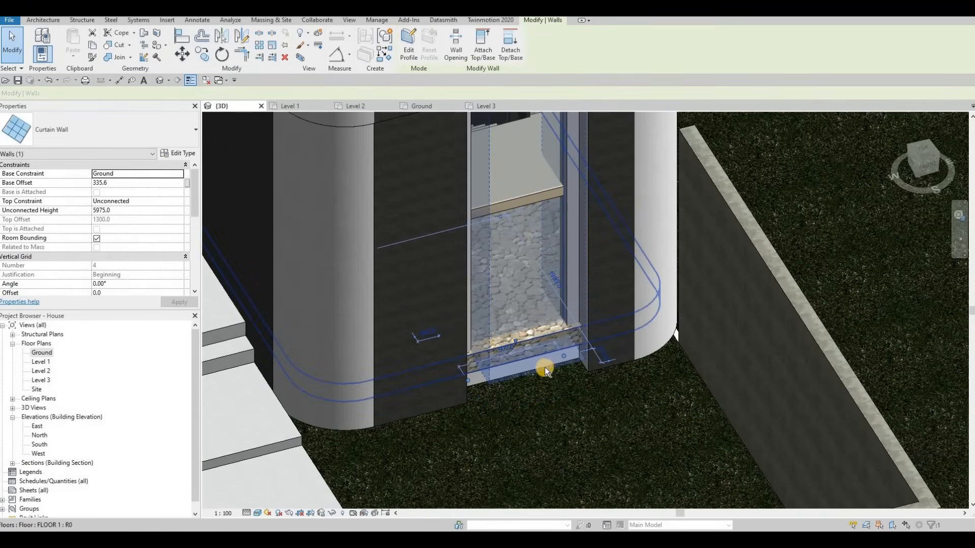
pyautogui.press('Escape')
# Edit the Level 1 floor's boundary and add a boundary line across the stair opening on the Level 1 plan.
pyautogui.doubleClick(553, 347)
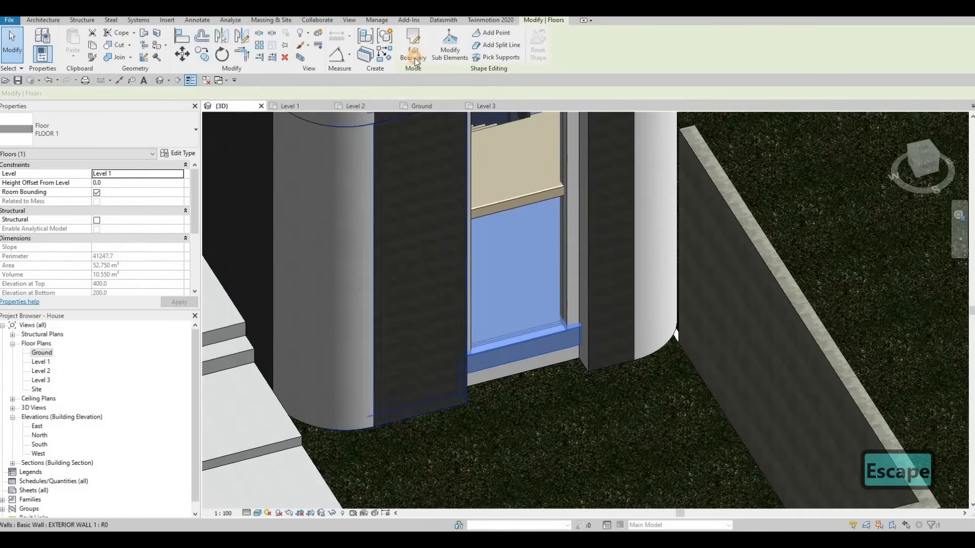
pyautogui.click(44, 354)
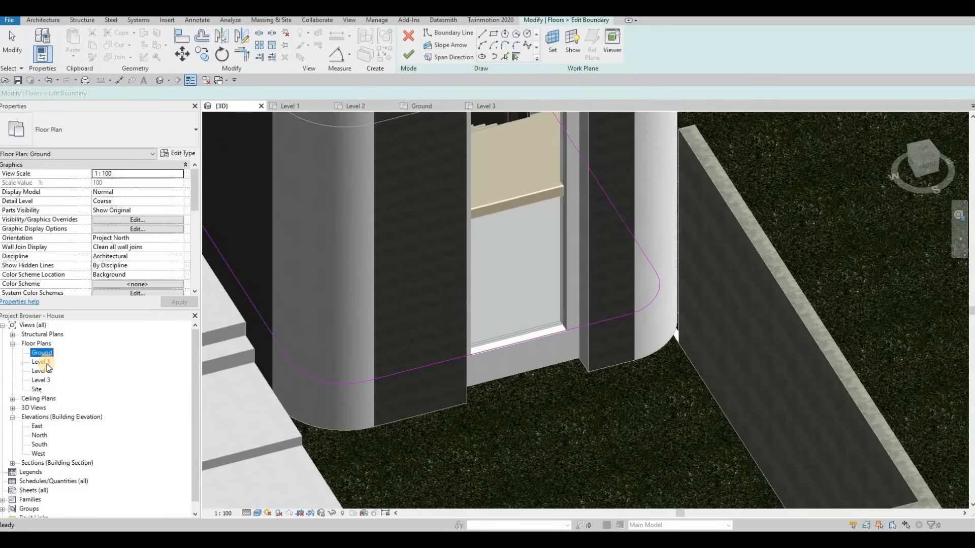
pyautogui.scroll(6, 583, 346)
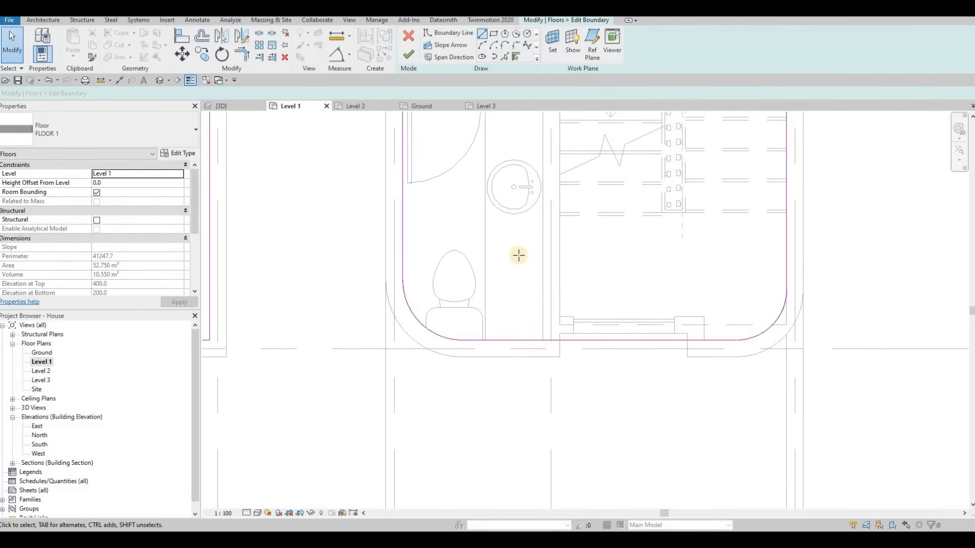
pyautogui.click(506, 58)
pyautogui.click(542, 334)
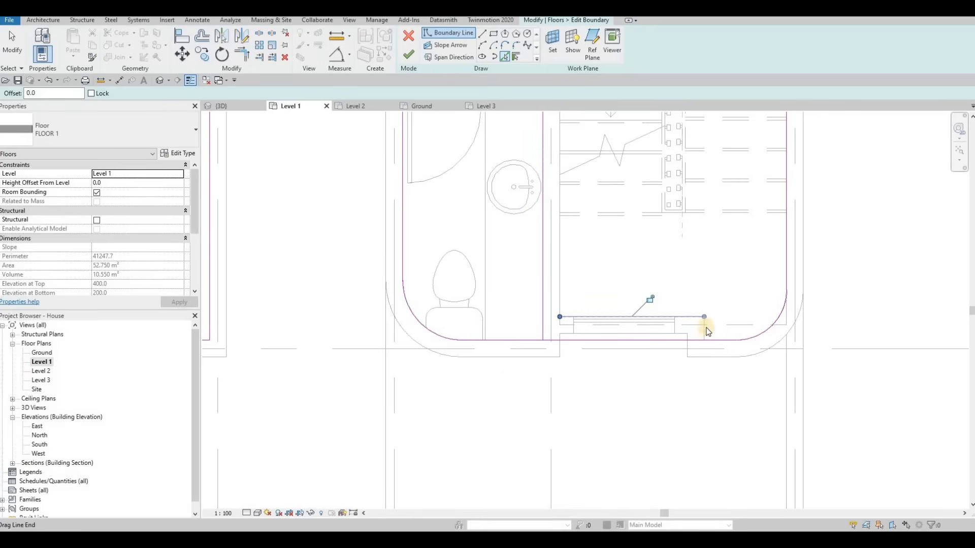
# Trim the new Level 1 boundary line and the left boundary segment into a corner.
pyautogui.press('Escape')
pyautogui.press('Escape')
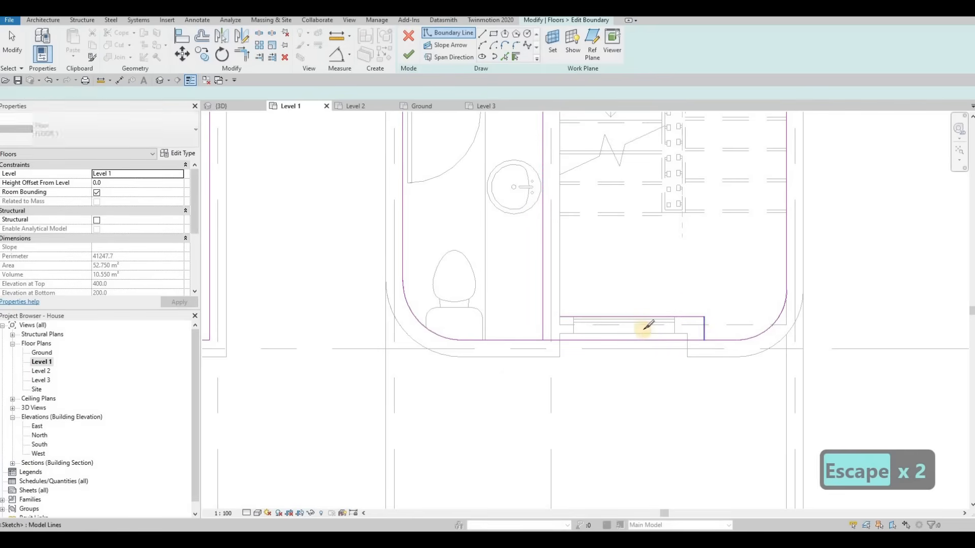
pyautogui.press('s')
pyautogui.press('l')
pyautogui.press('Escape')
pyautogui.press('Escape')
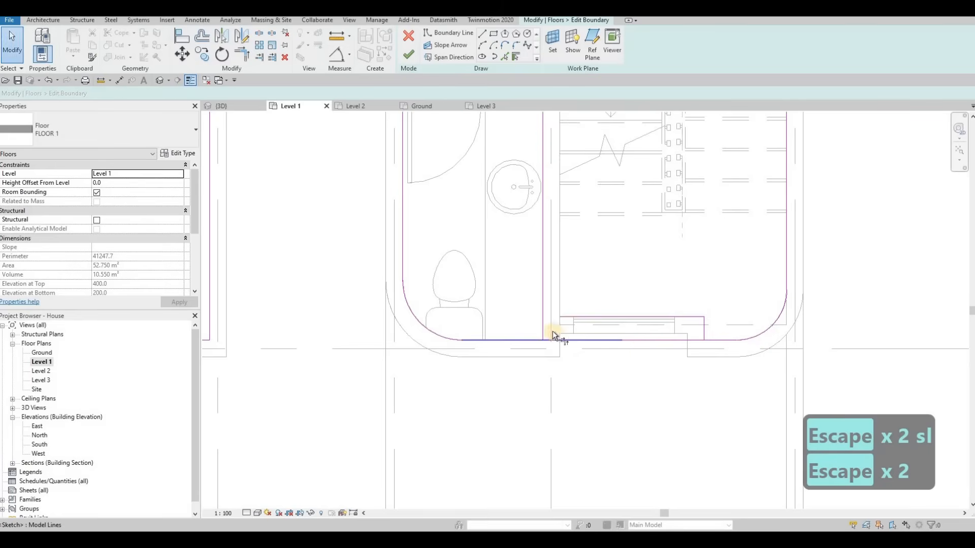
pyautogui.press('t')
pyautogui.press('r')
pyautogui.click(543, 334)
pyautogui.click(534, 339)
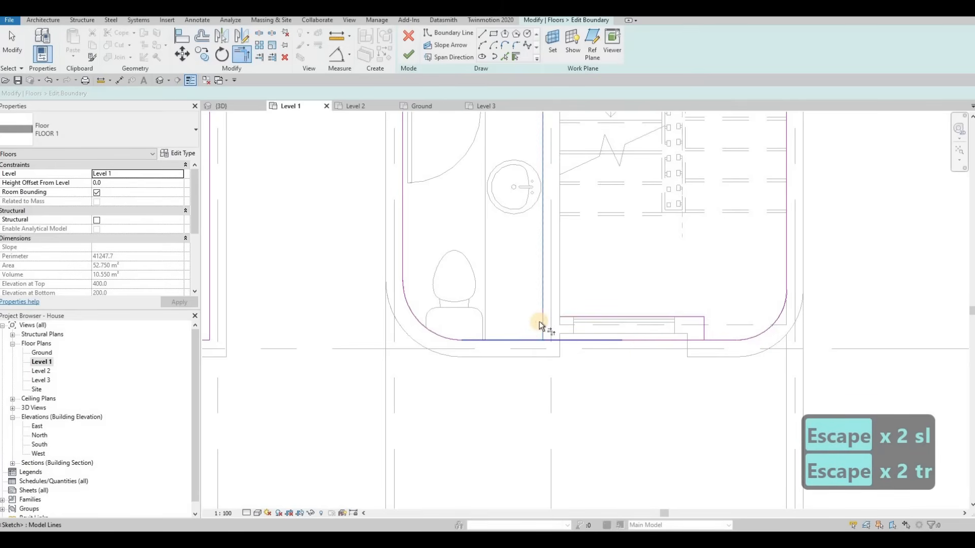
# Trim the right end of the Level 1 boundary into a corner and finish the floor edit.
pyautogui.click(577, 314)
pyautogui.click(577, 315)
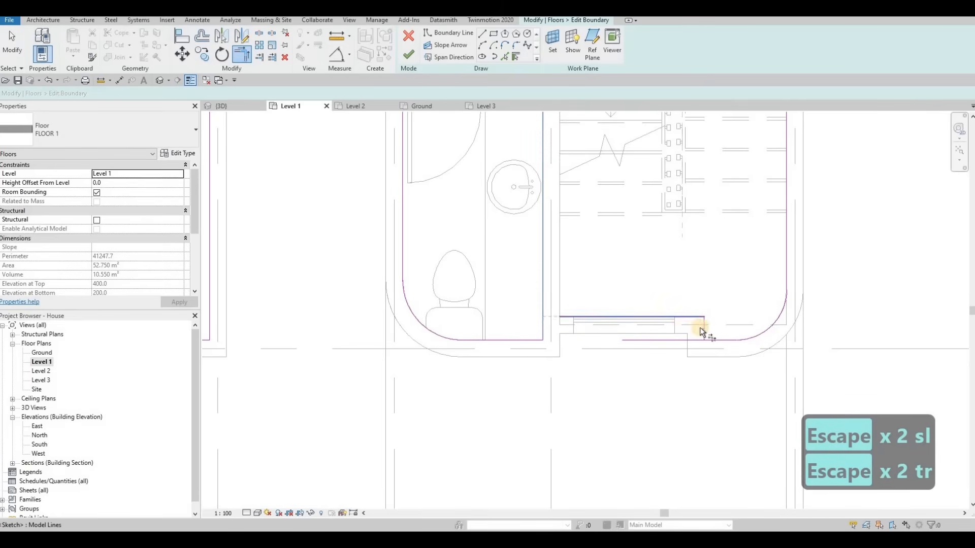
pyautogui.click(716, 341)
pyautogui.click(705, 329)
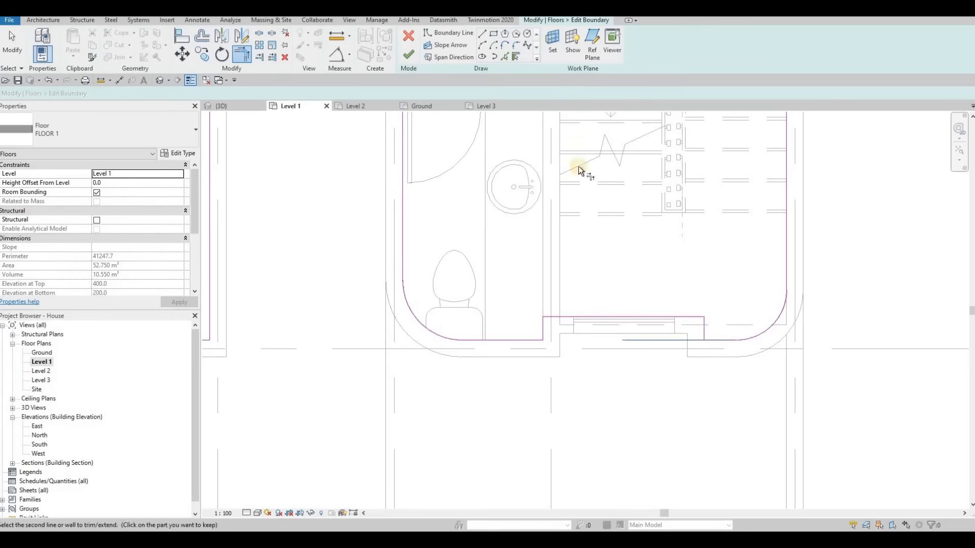
pyautogui.click(235, 104)
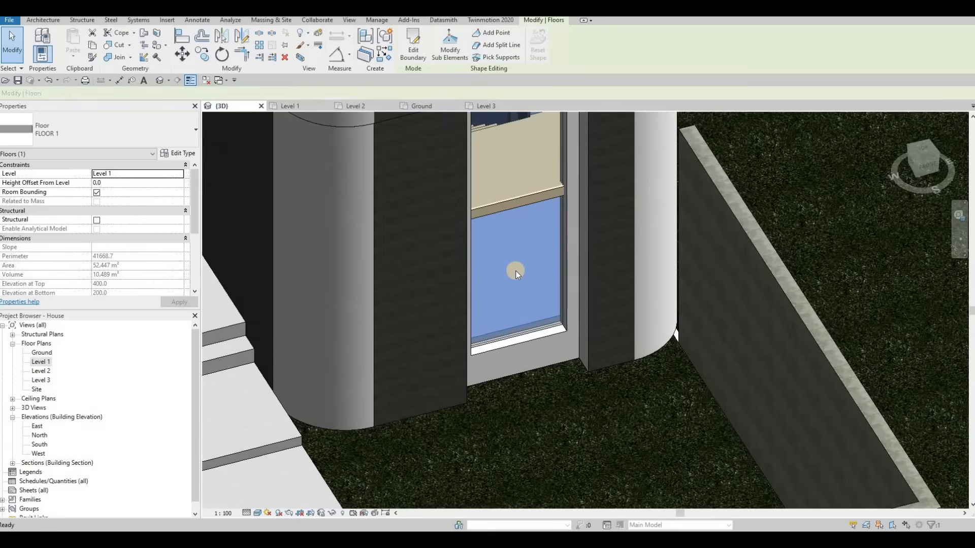
# Select the stair in the 3D view and open it for editing.
pyautogui.press('Escape')
pyautogui.press('Escape')
pyautogui.keyDown('shift'); pyautogui.moveTo(527, 290); pyautogui.dragTo(499, 233, button='middle'); pyautogui.keyUp('shift')
pyautogui.click(499, 233)
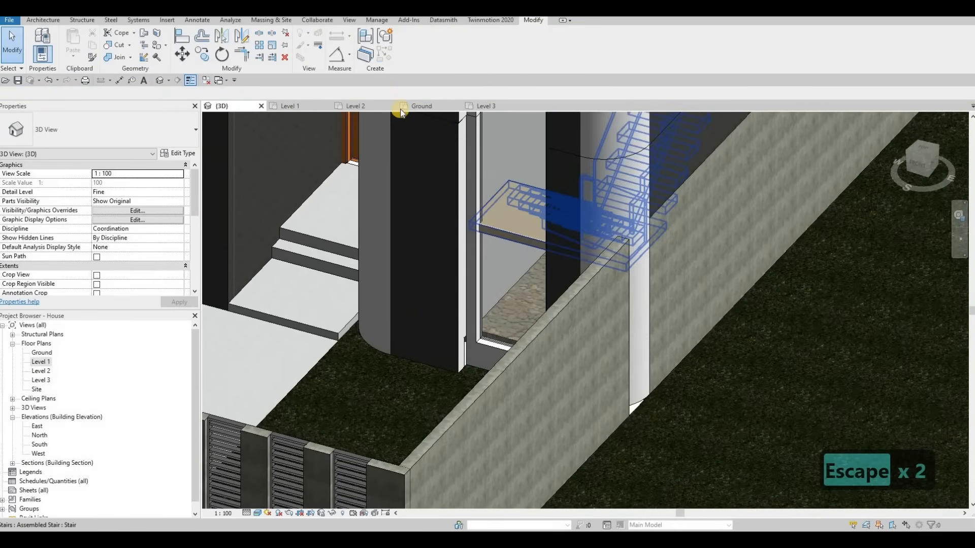
pyautogui.click(400, 57)
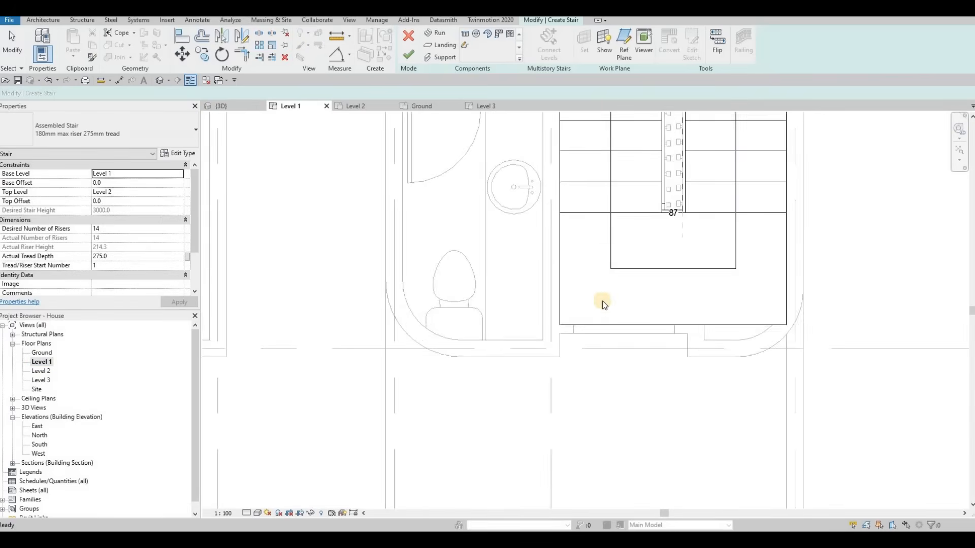
# Select the stair's existing landing in the Level 1 plan and start sketching a new landing.
pyautogui.click(655, 316)
pyautogui.scroll(3, 654, 315)
pyautogui.moveTo(661, 316); pyautogui.dragTo(655, 291)
pyautogui.scroll(3, 657, 297)
pyautogui.scroll(-2, 654, 292)
pyautogui.scroll(-1, 683, 327)
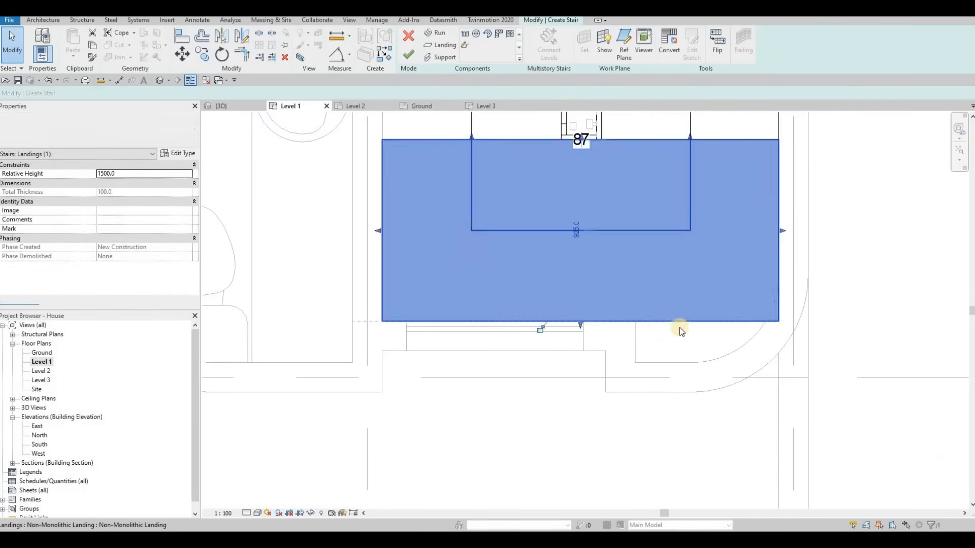
pyautogui.press('Escape')
pyautogui.click(622, 278)
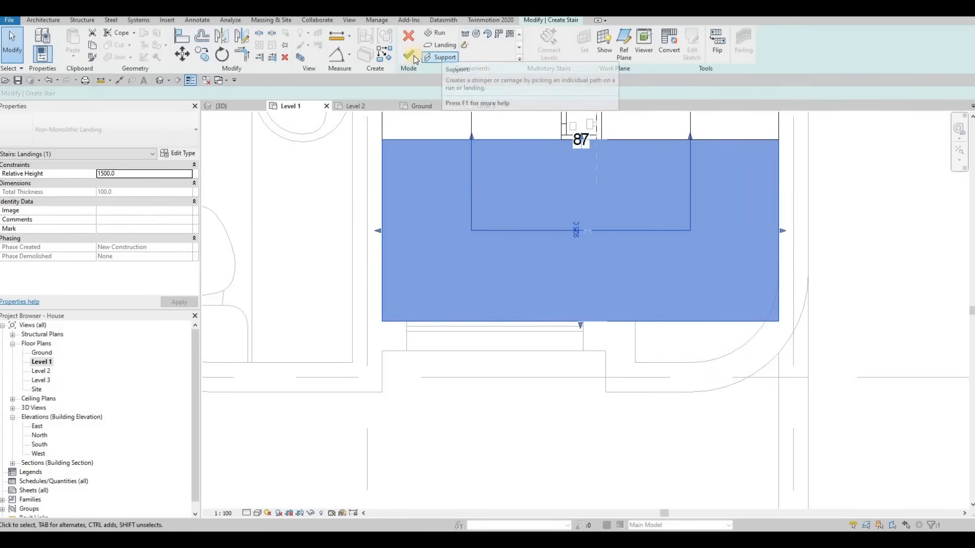
pyautogui.click(447, 56)
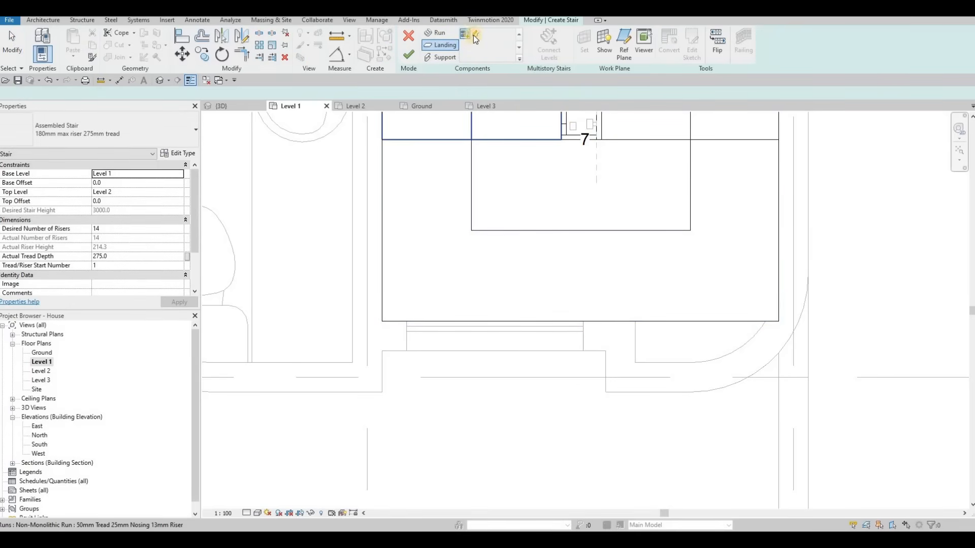
pyautogui.click(476, 33)
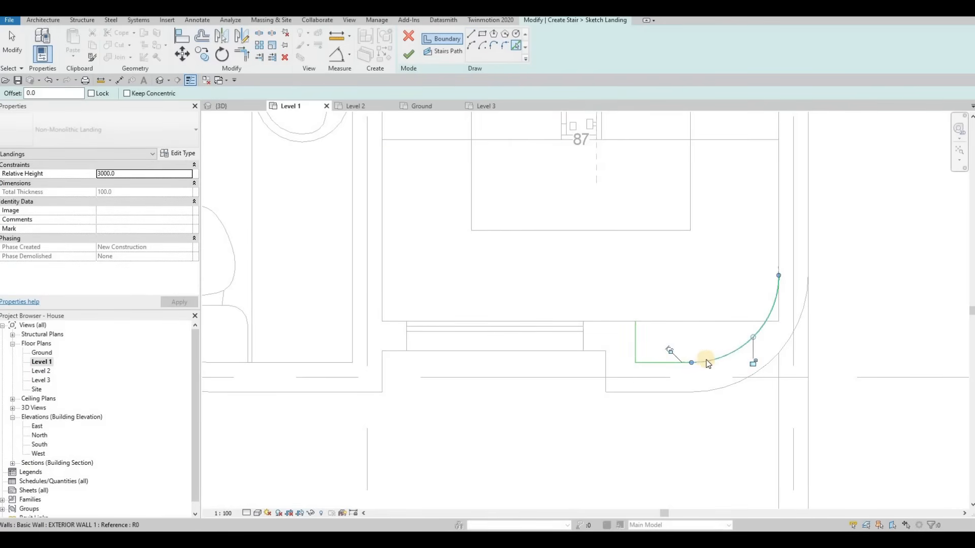
# Try to finish the open landing sketch along the curved exterior wall.
pyautogui.press('Escape')
pyautogui.press('Escape')
pyautogui.press('Escape')
pyautogui.press('t')
pyautogui.press('r')
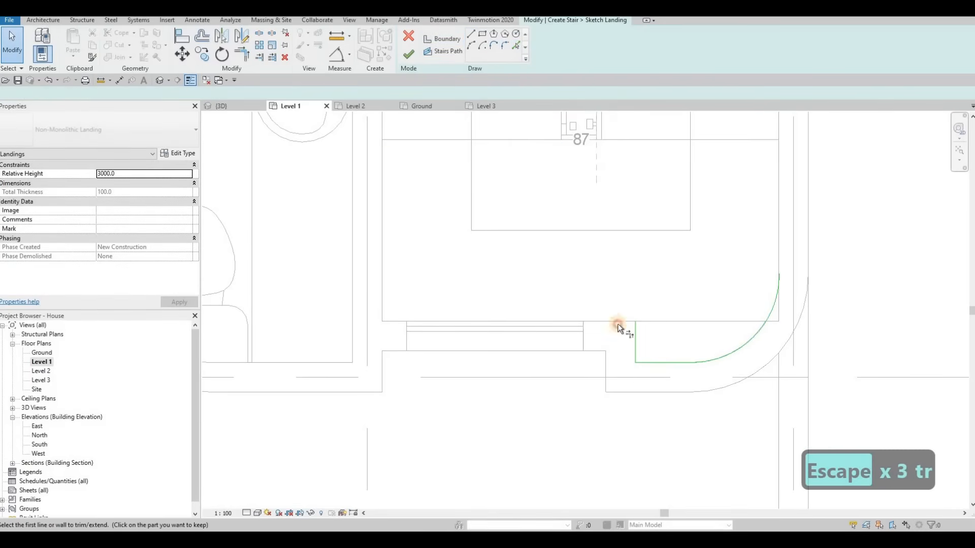
pyautogui.press('Escape')
pyautogui.press('Escape')
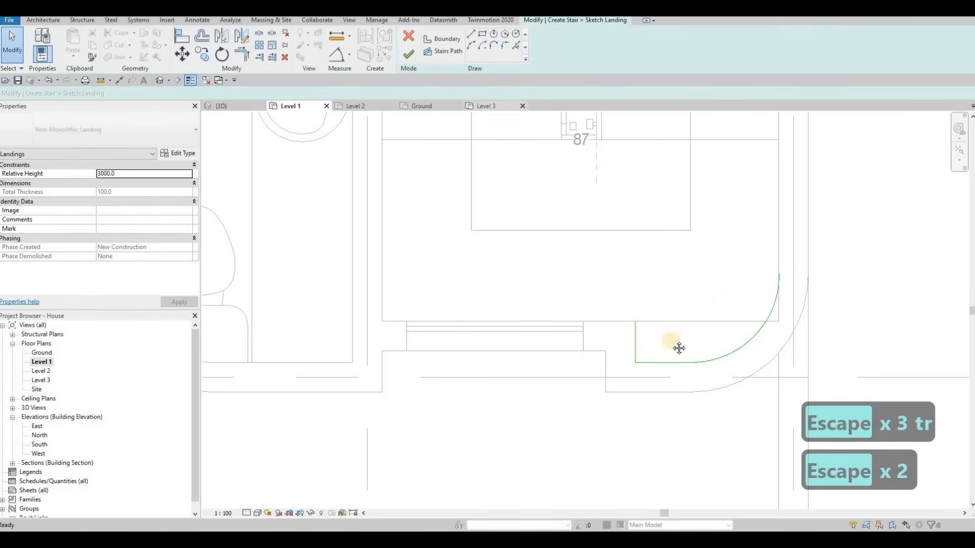
pyautogui.scroll(-3, 641, 380)
pyautogui.moveTo(417, 116); pyautogui.dragTo(511, 175, button='middle')
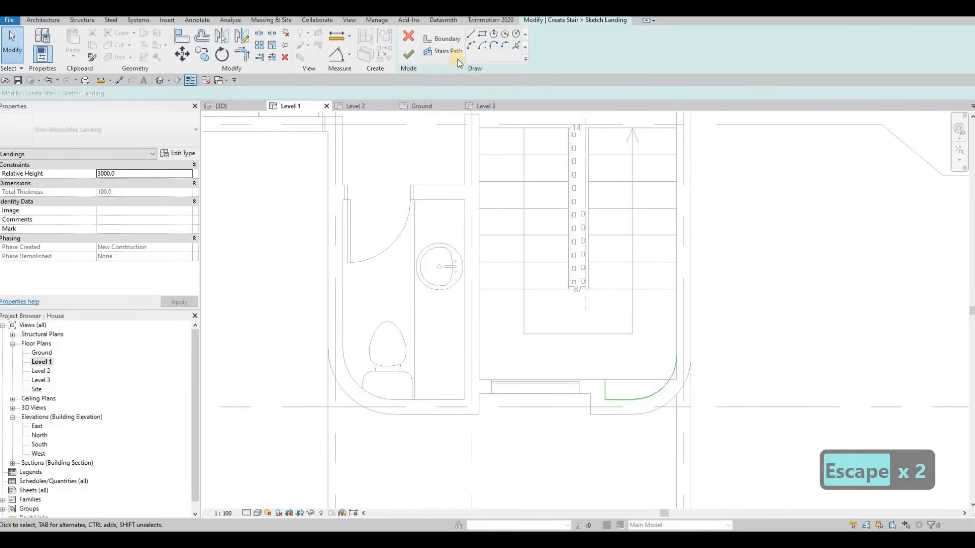
pyautogui.click(412, 61)
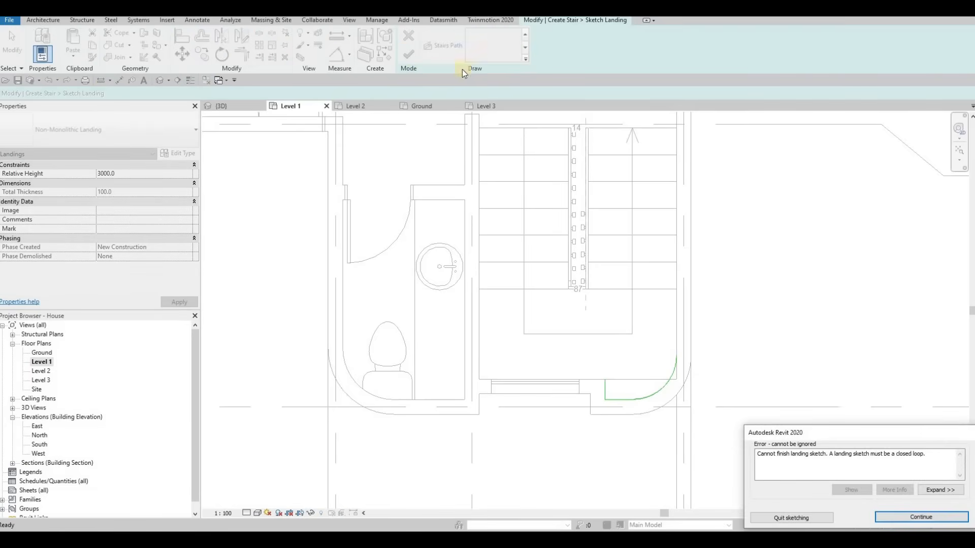
pyautogui.press('Escape')
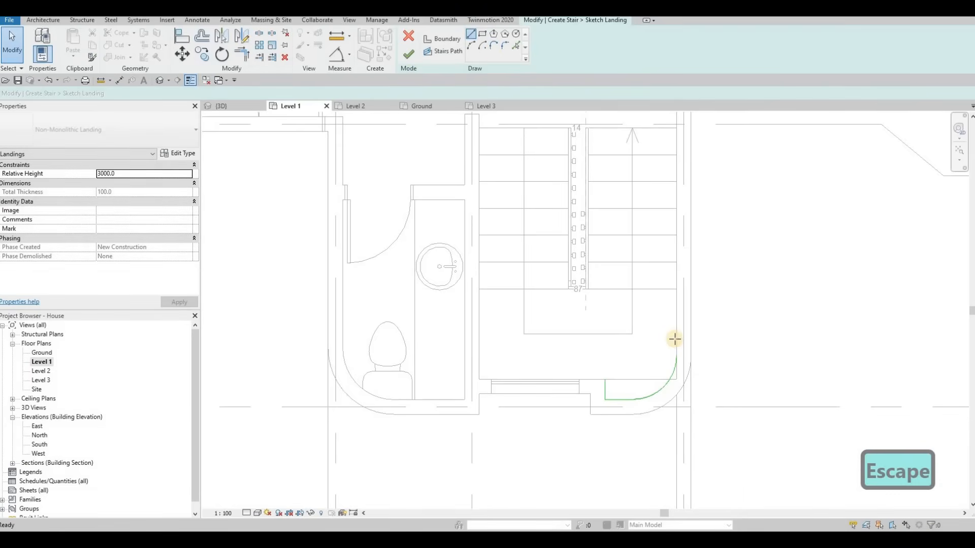
# Close the landing boundary with lines about 1960 mm across the stair end and along the landing front, then finish the sketch.
pyautogui.click(677, 289)
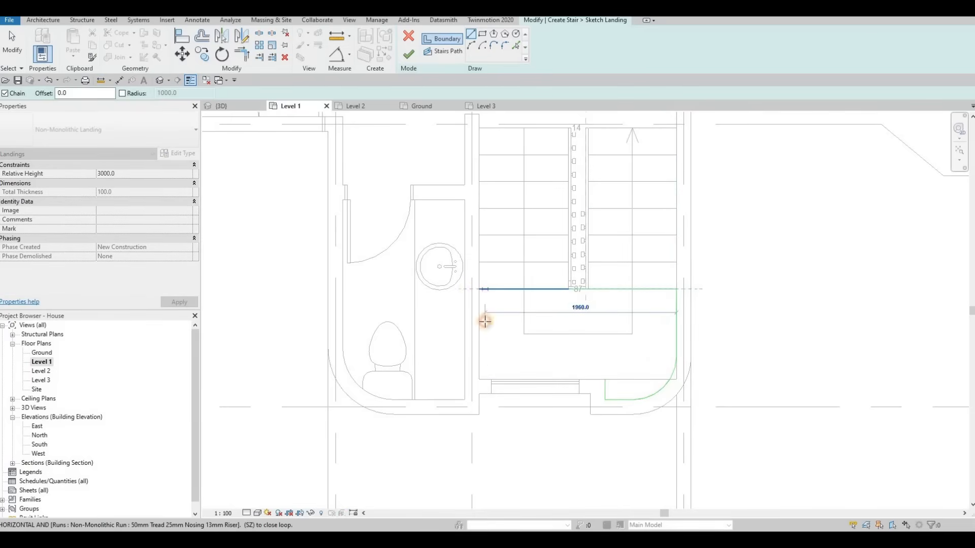
pyautogui.click(482, 379)
pyautogui.click(483, 380)
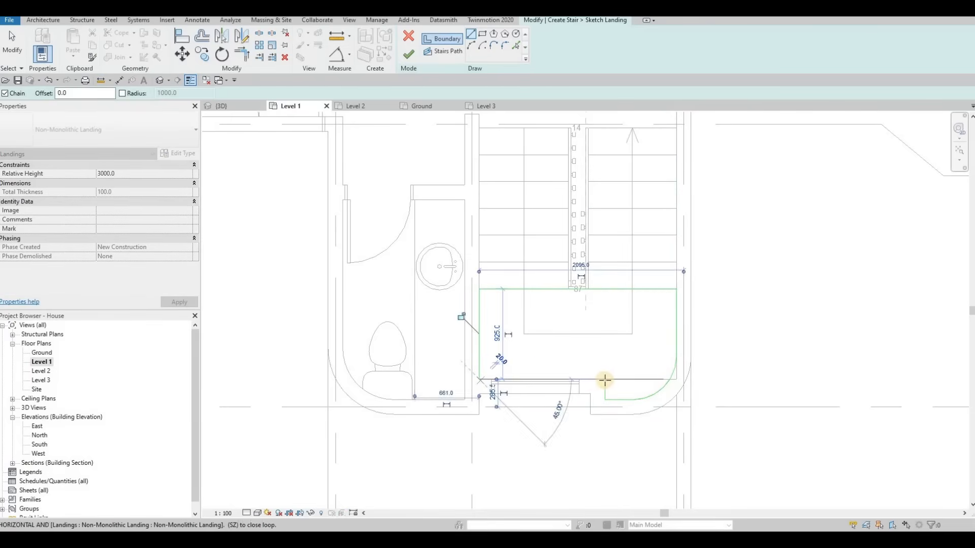
pyautogui.click(605, 379)
pyautogui.press('Escape')
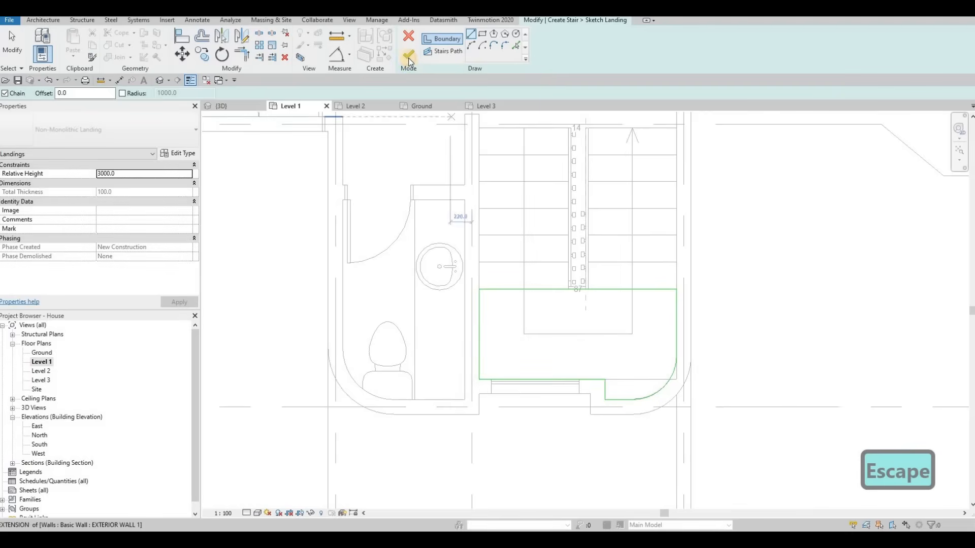
pyautogui.press('Escape')
pyautogui.press('Escape')
pyautogui.press('Escape')
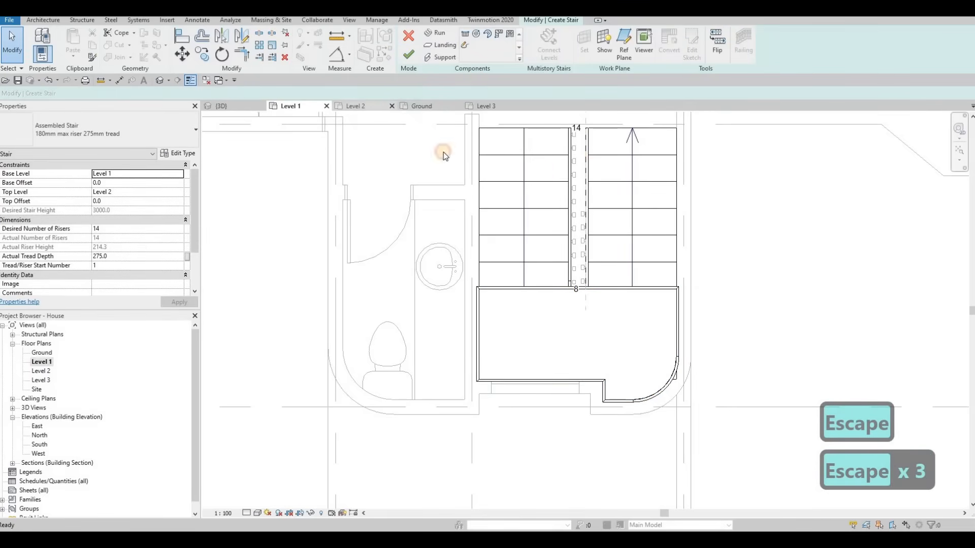
# Finish editing the stair in the 3D view.
pyautogui.keyDown('shift'); pyautogui.moveTo(588, 230); pyautogui.dragTo(591, 237, button='middle'); pyautogui.keyUp('shift')
pyautogui.keyDown('shift'); pyautogui.moveTo(679, 219); pyautogui.dragTo(514, 193, button='middle'); pyautogui.keyUp('shift')
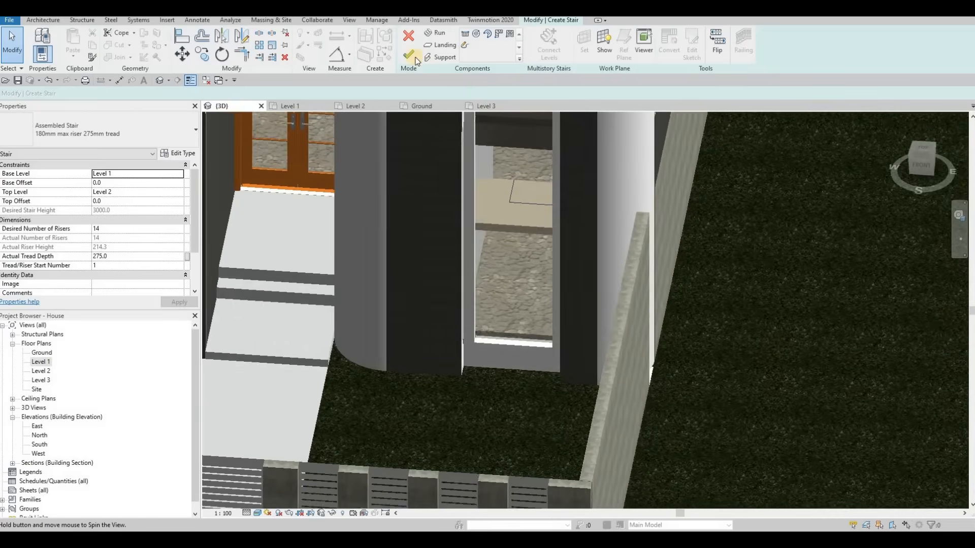
pyautogui.click(410, 56)
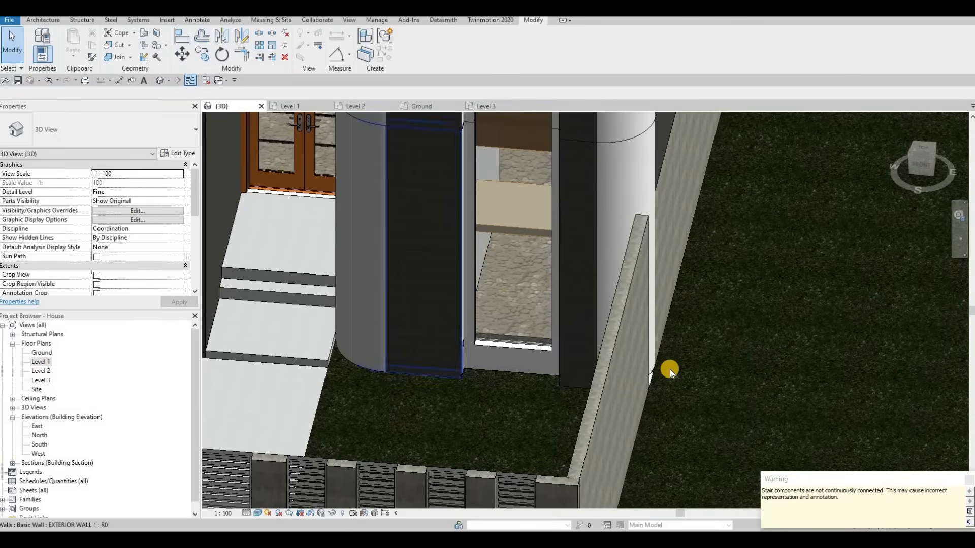
# Reopen the stair for editing in the Level 2 plan and delete its original rectangular landing.
pyautogui.press('Escape')
pyautogui.moveTo(521, 226); pyautogui.dragTo(533, 267, button='middle')
pyautogui.press('Escape')
pyautogui.press('Escape')
pyautogui.click(590, 321)
pyautogui.keyDown('shift'); pyautogui.moveTo(712, 311); pyautogui.dragTo(351, 102, button='middle'); pyautogui.keyUp('shift')
pyautogui.click(351, 105)
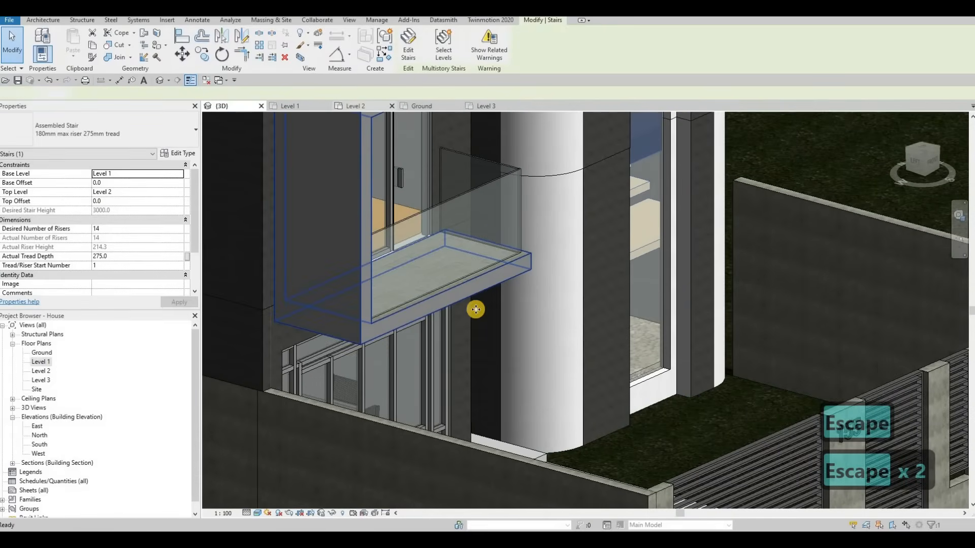
pyautogui.moveTo(533, 320); pyautogui.dragTo(571, 321, button='middle')
pyautogui.scroll(5, 571, 321)
pyautogui.press('Escape')
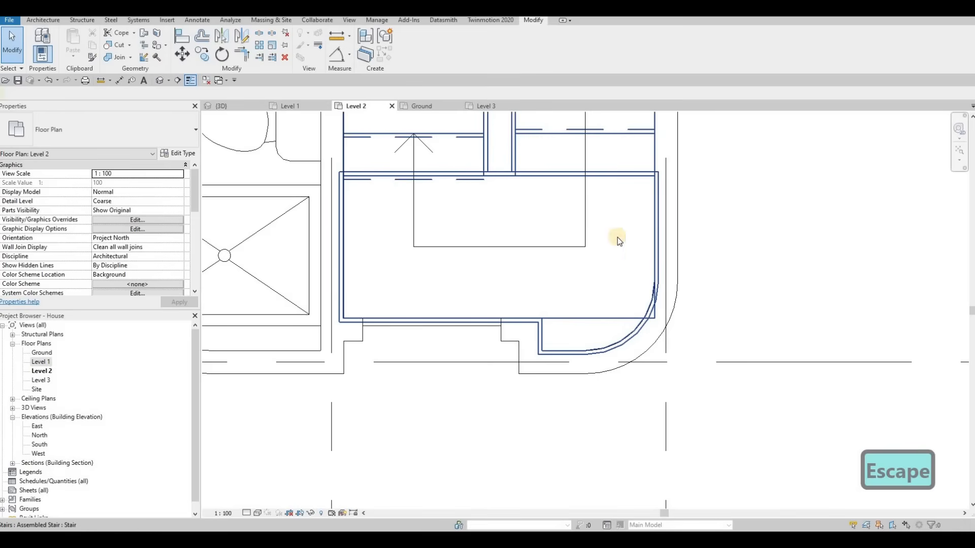
pyautogui.click(609, 317)
pyautogui.click(593, 292)
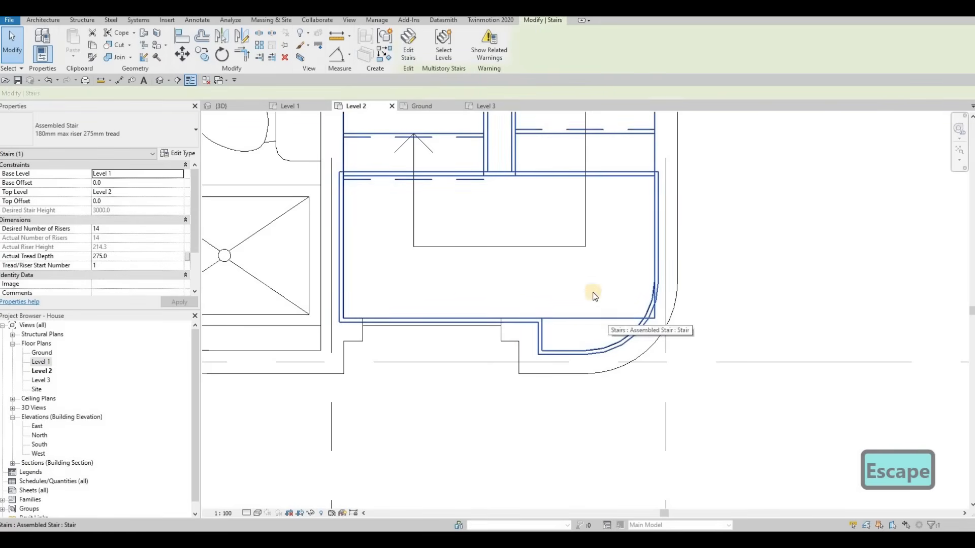
pyautogui.click(604, 317)
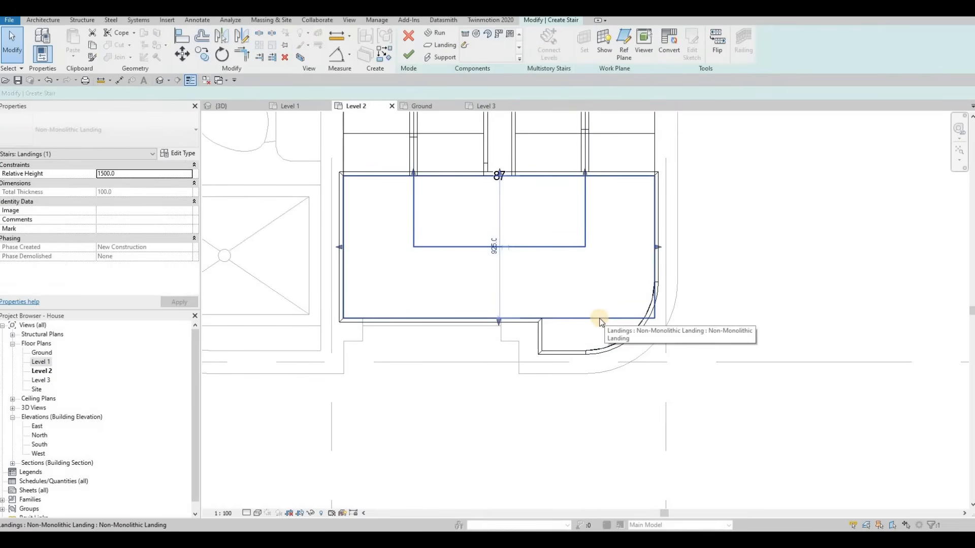
pyautogui.press('Delete')
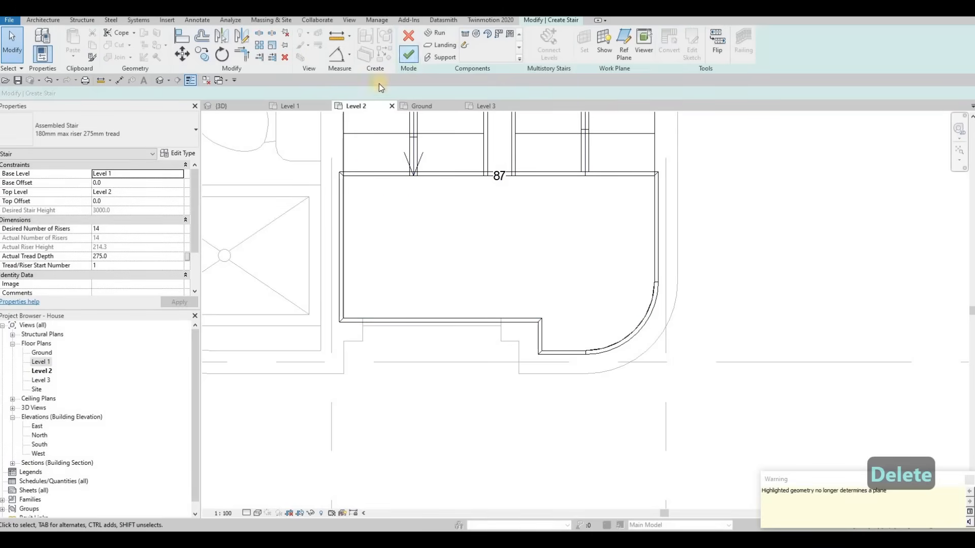
# Undo the last stair change and examine the stair's landings in the 3D view.
pyautogui.click(222, 106)
pyautogui.press('Escape')
pyautogui.keyDown('shift'); pyautogui.moveTo(566, 228); pyautogui.dragTo(561, 327, button='middle'); pyautogui.keyUp('shift')
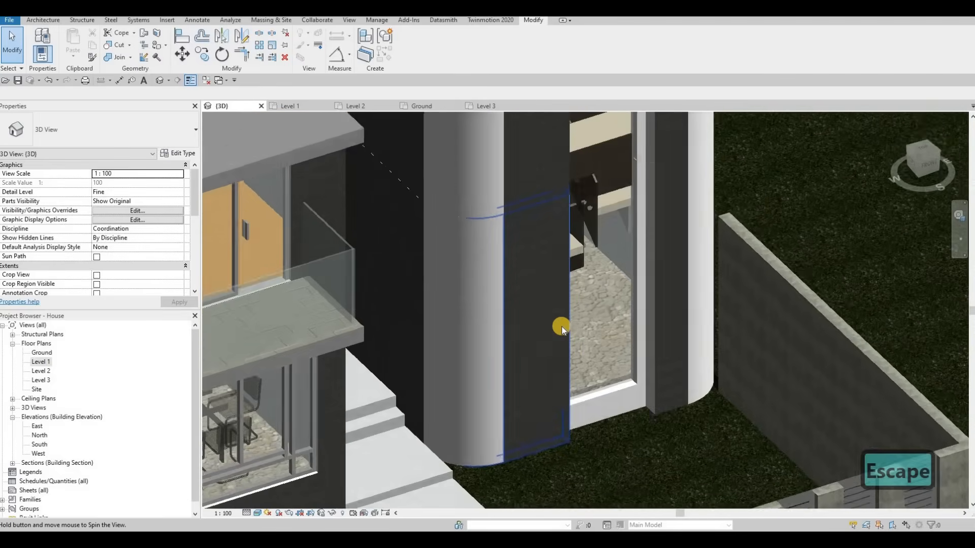
pyautogui.hotkey('ctrl', 'z')
pyautogui.keyDown('shift'); pyautogui.moveTo(548, 198); pyautogui.dragTo(599, 260, button='middle'); pyautogui.keyUp('shift')
pyautogui.click(592, 272)
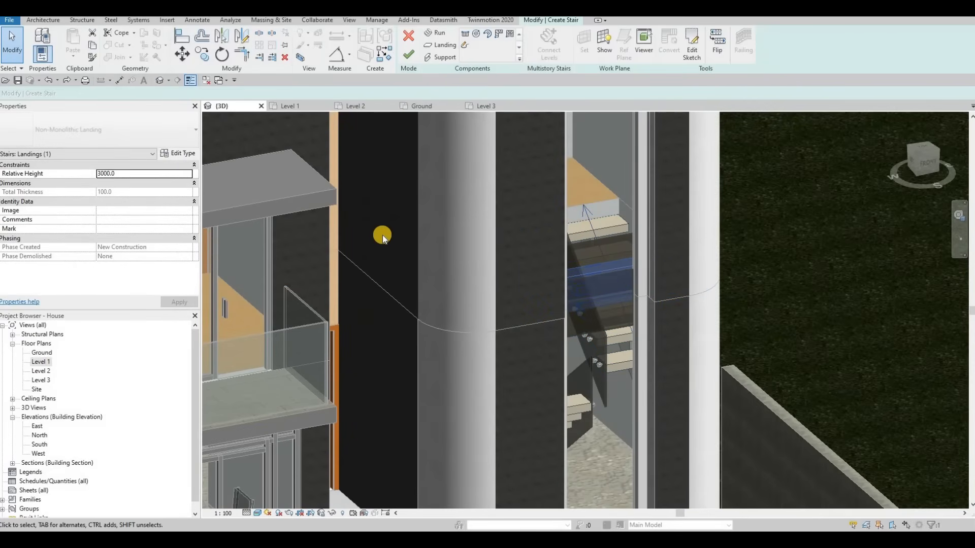
pyautogui.press('Escape')
pyautogui.keyDown('shift'); pyautogui.moveTo(498, 342); pyautogui.dragTo(536, 281, button='middle'); pyautogui.keyUp('shift')
pyautogui.click(544, 285)
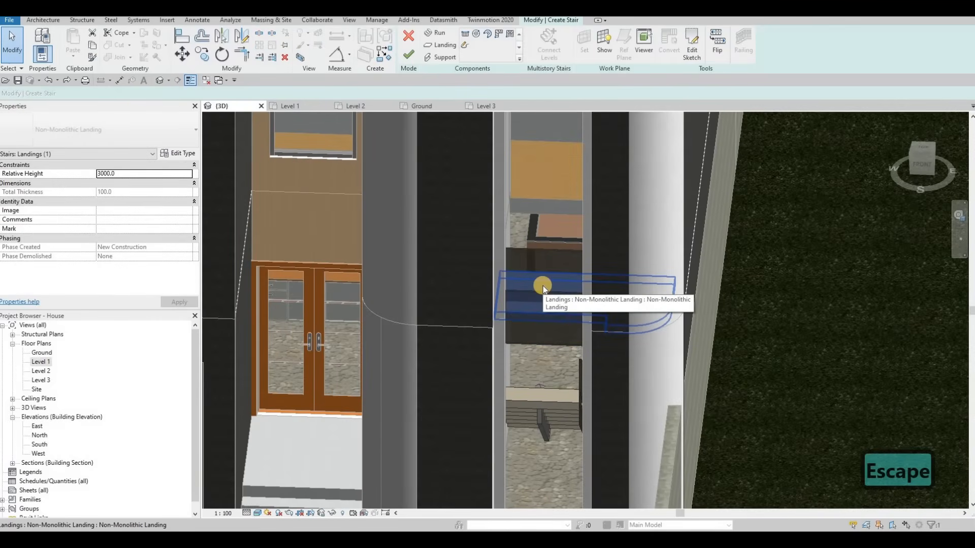
pyautogui.click(487, 118)
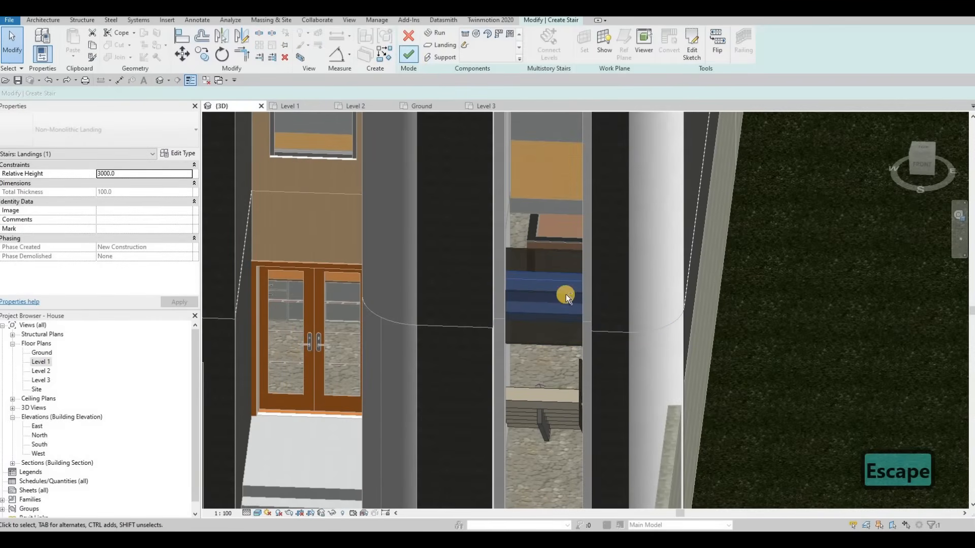
pyautogui.keyDown('shift'); pyautogui.moveTo(590, 298); pyautogui.dragTo(558, 257, button='middle'); pyautogui.keyUp('shift')
pyautogui.press('Escape')
# Delete the stringer supports around the new sketched landing.
pyautogui.click(558, 257)
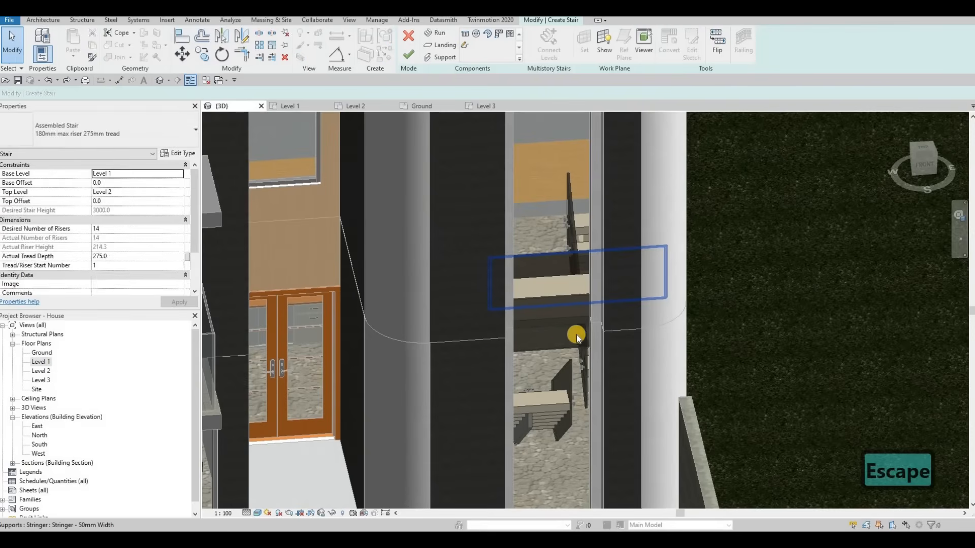
pyautogui.press('Delete')
pyautogui.press('Delete')
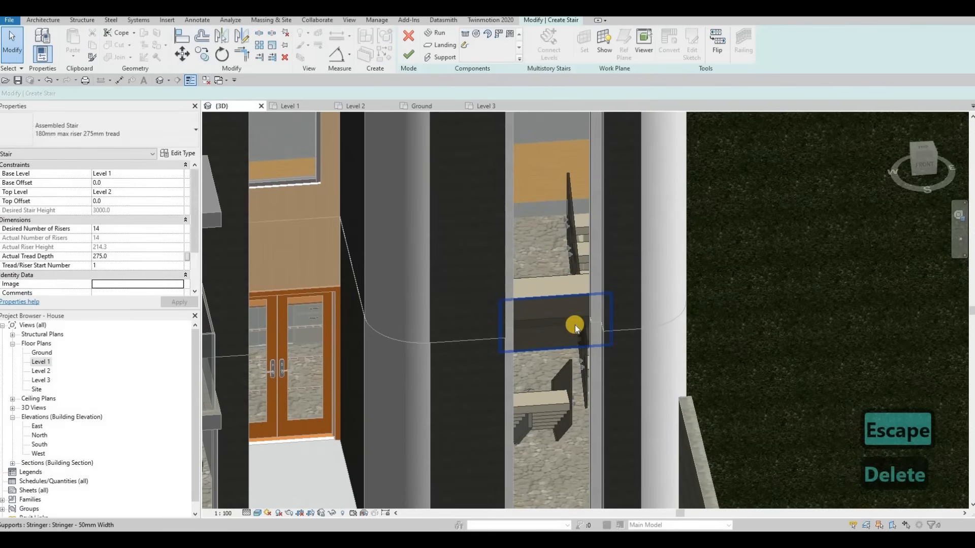
pyautogui.keyDown('shift'); pyautogui.moveTo(454, 367); pyautogui.dragTo(527, 252, button='middle'); pyautogui.keyUp('shift')
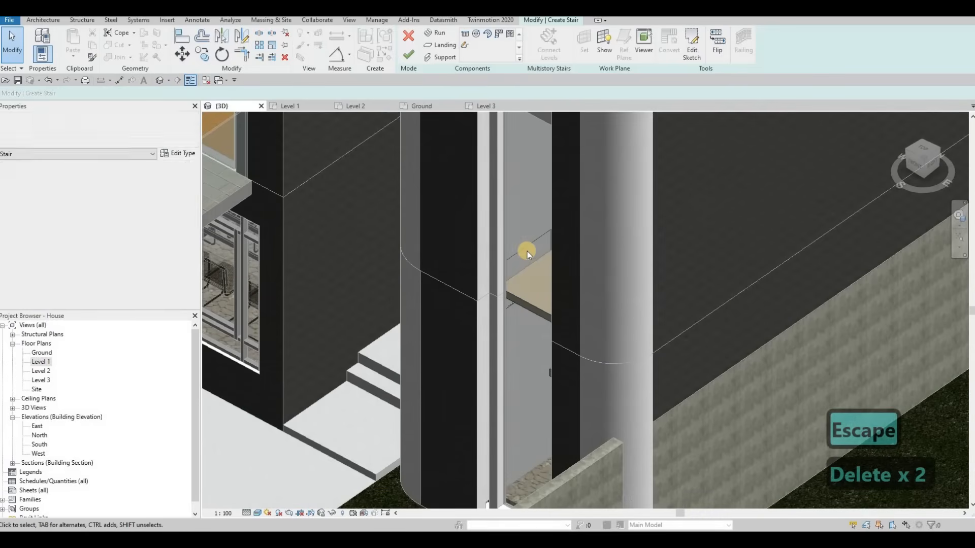
pyautogui.click(506, 307)
pyautogui.press('Delete')
pyautogui.keyDown('shift'); pyautogui.moveTo(626, 306); pyautogui.dragTo(599, 237, button='middle'); pyautogui.keyUp('shift')
pyautogui.click(583, 285)
pyautogui.press('Delete')
# Try to set the sketched landing's relative height to 0 and then to 1.
pyautogui.click(592, 312)
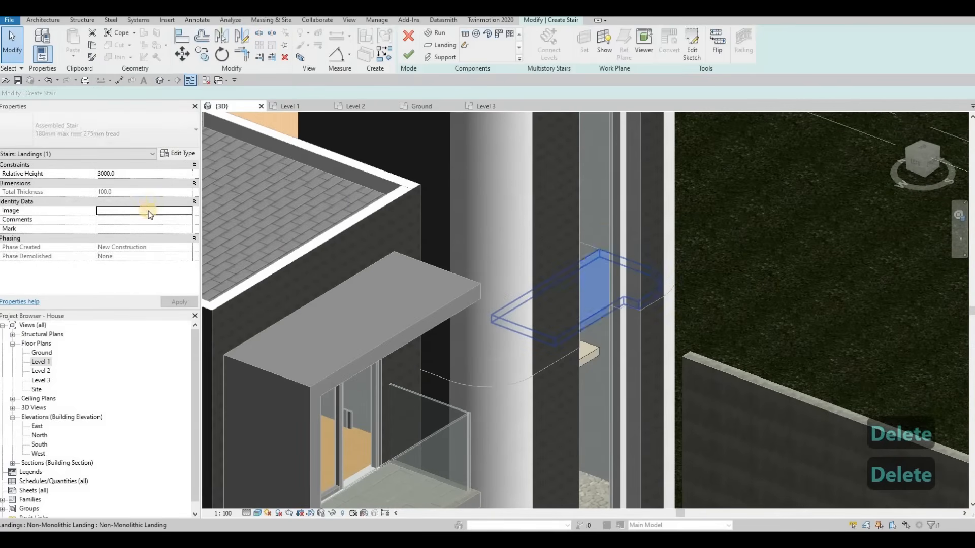
pyautogui.click(151, 174)
pyautogui.write('0')
pyautogui.press('Return')
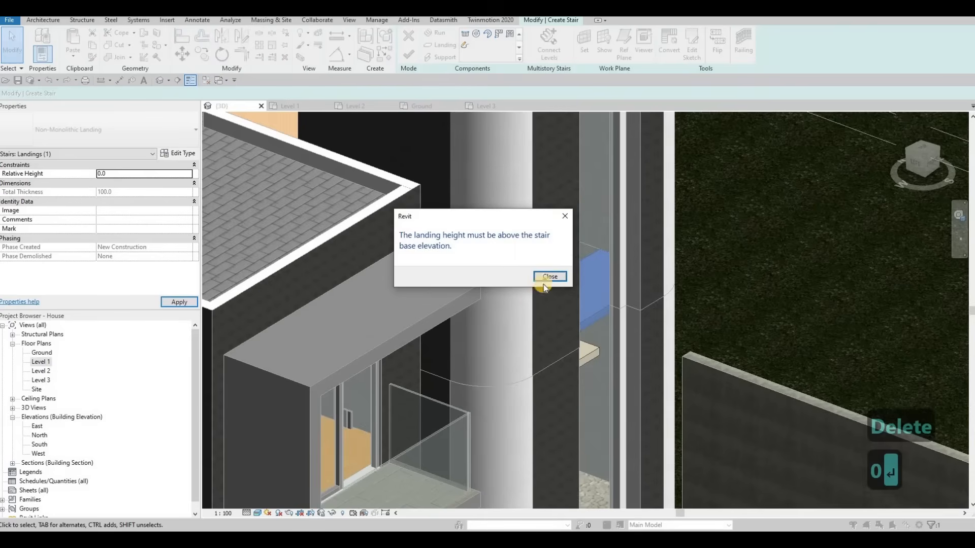
pyautogui.press('Escape')
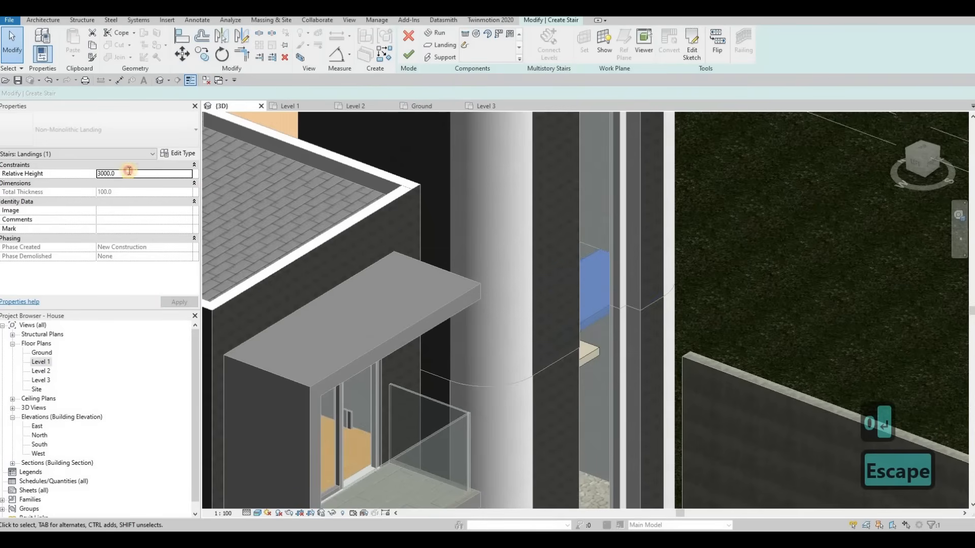
pyautogui.write('1')
pyautogui.press('Return')
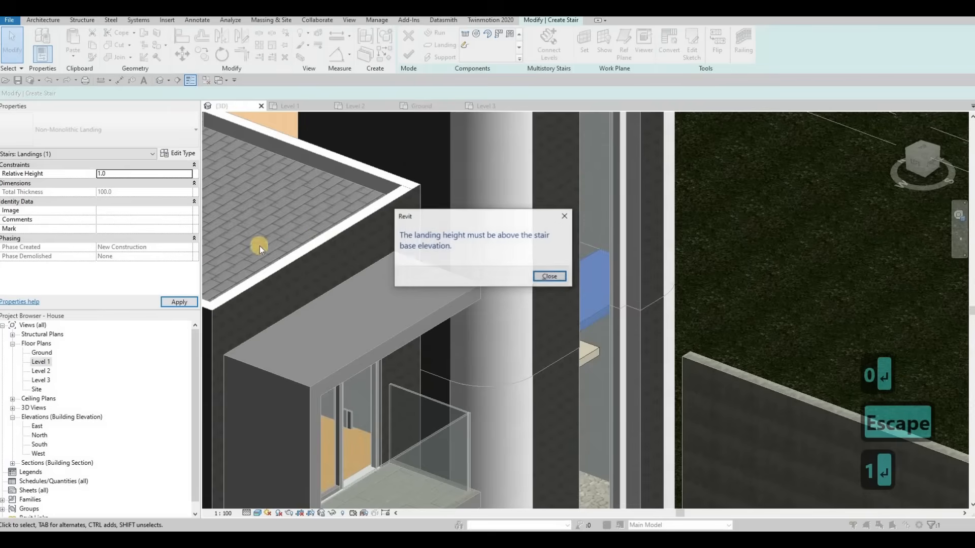
pyautogui.press('Escape')
pyautogui.press('Escape')
# Open the South elevation and set its detail level to Fine and its visual style to Wireframe.
pyautogui.click(580, 321)
pyautogui.keyDown('shift'); pyautogui.moveTo(501, 269); pyautogui.dragTo(320, 120, button='middle'); pyautogui.keyUp('shift')
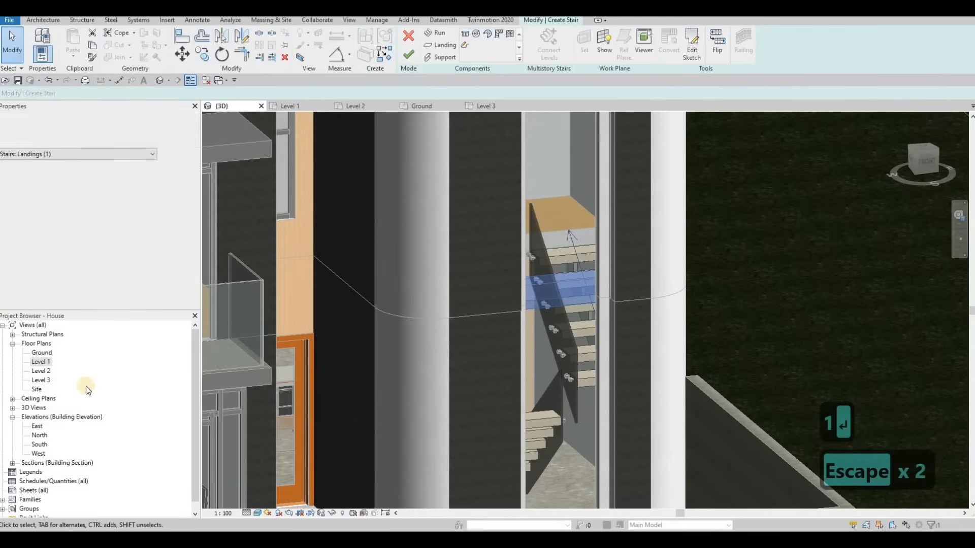
pyautogui.scroll(-1, 36, 435)
pyautogui.click(37, 435)
pyautogui.doubleClick(40, 435)
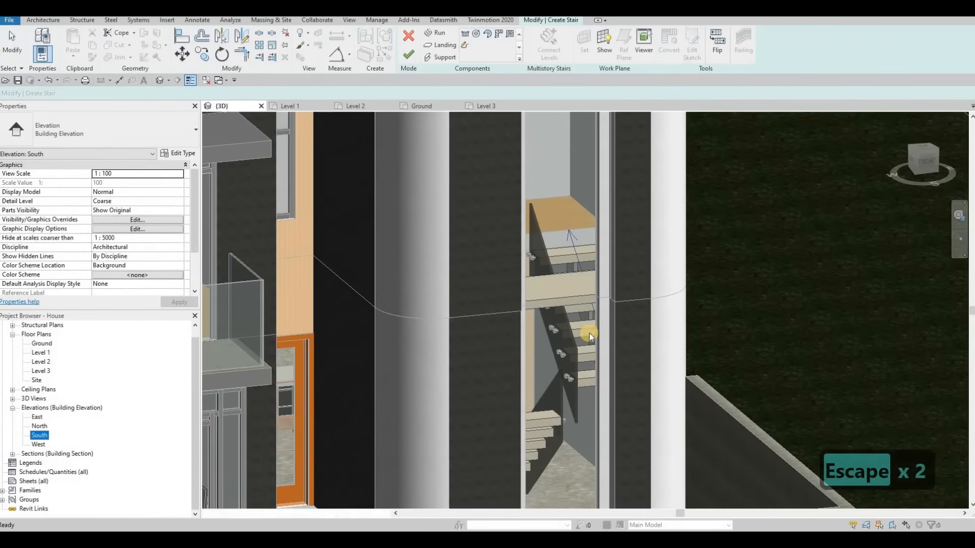
pyautogui.scroll(3, 574, 336)
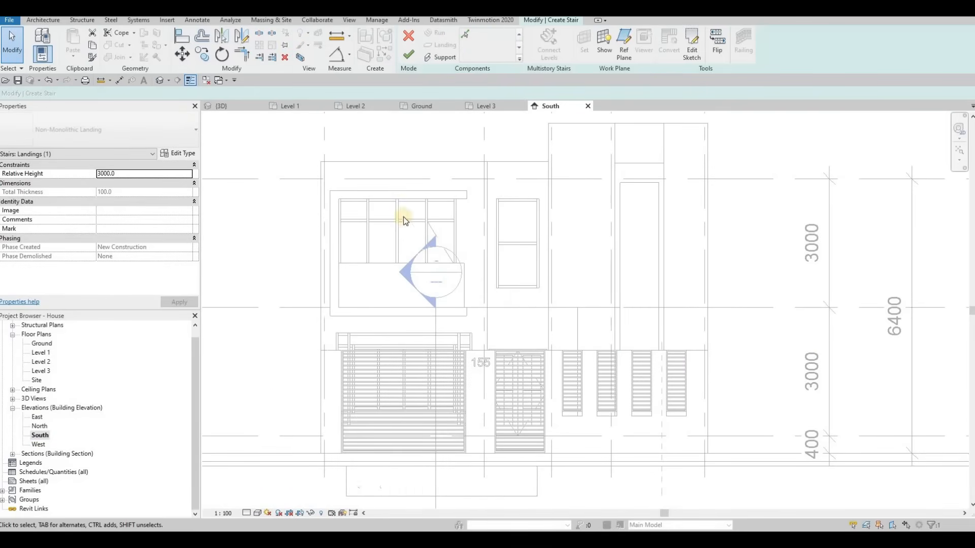
pyautogui.click(249, 512)
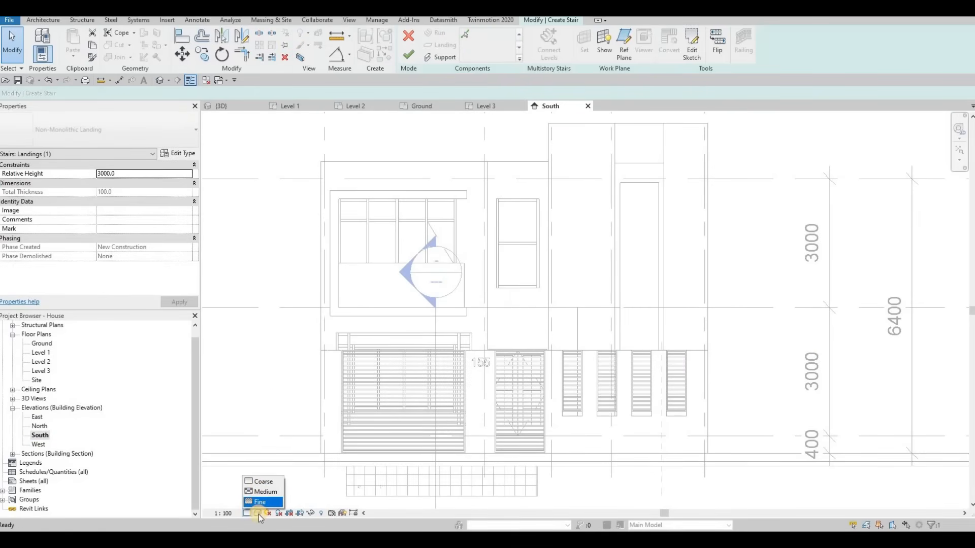
pyautogui.press('Escape')
pyautogui.click(257, 513)
pyautogui.click(275, 451)
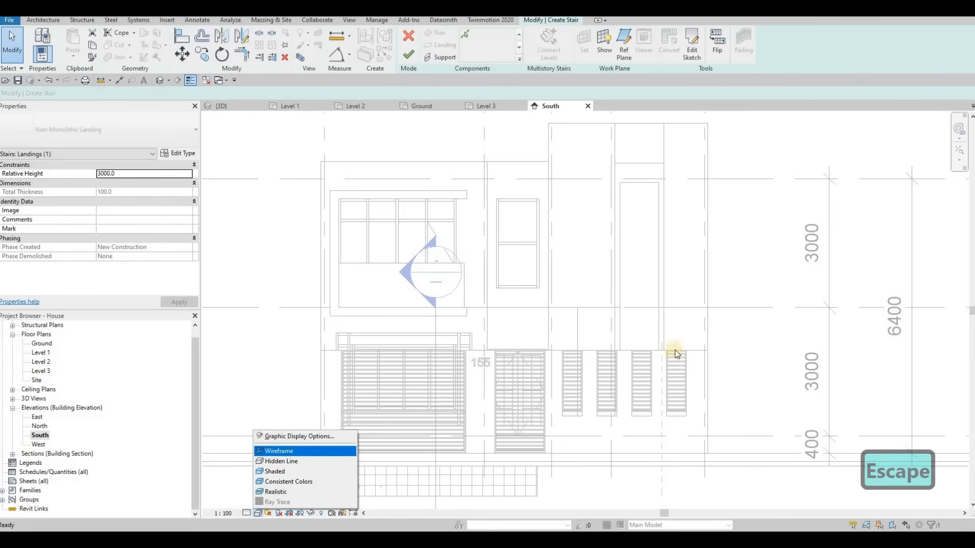
# Try dragging the sketched landing downward in the South elevation, then undo the drag.
pyautogui.scroll(4, 593, 282)
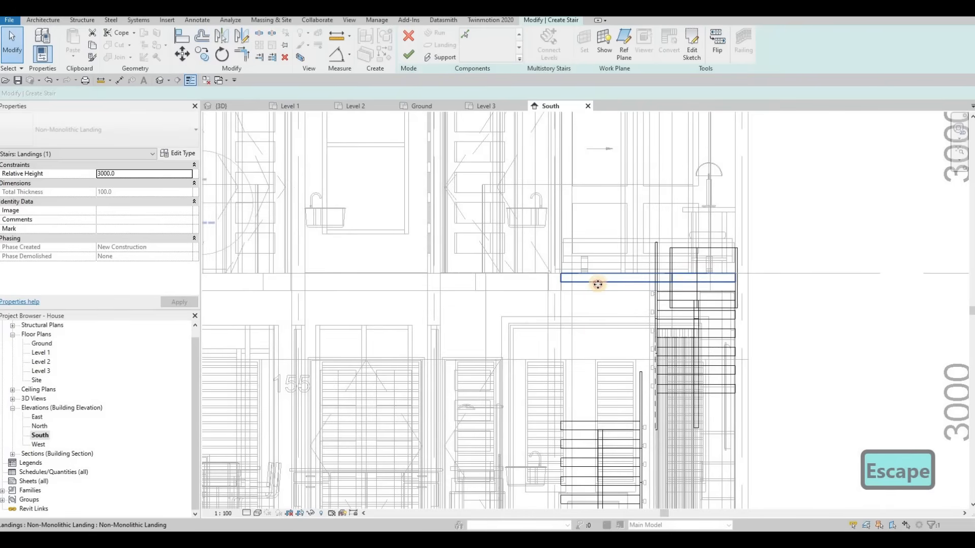
pyautogui.moveTo(594, 337); pyautogui.dragTo(629, 375)
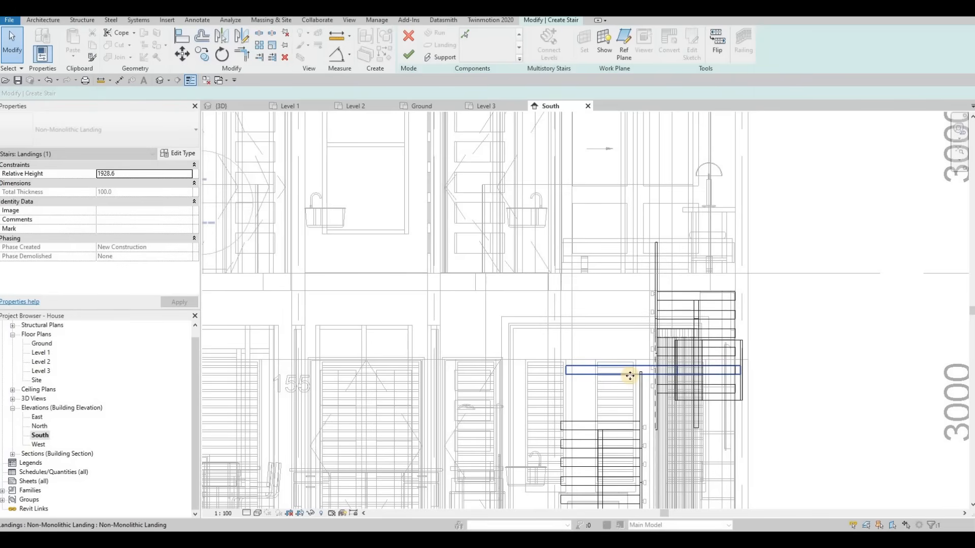
pyautogui.hotkey('ctrl', 'z')
pyautogui.click(620, 287)
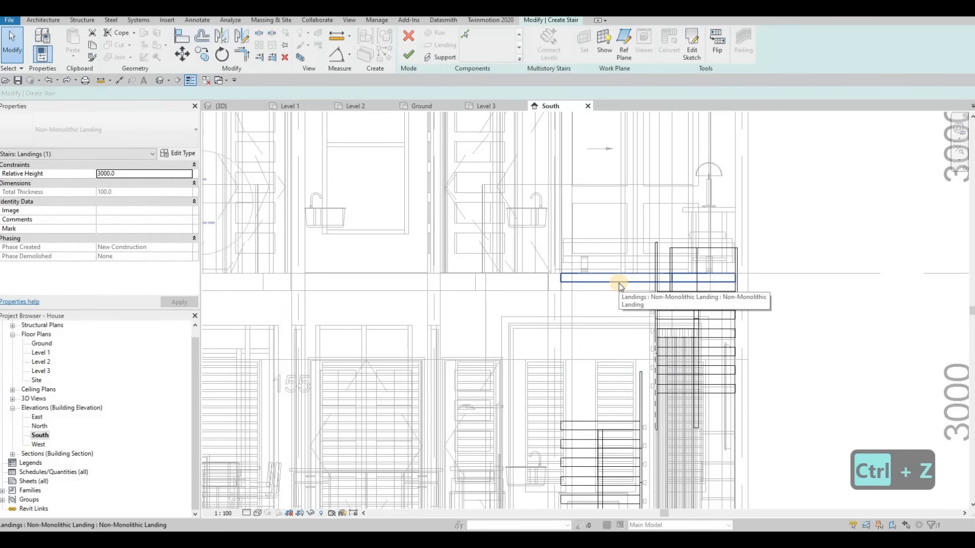
# Move the sketched landing down to the top of the lower stair run.
pyautogui.press('m')
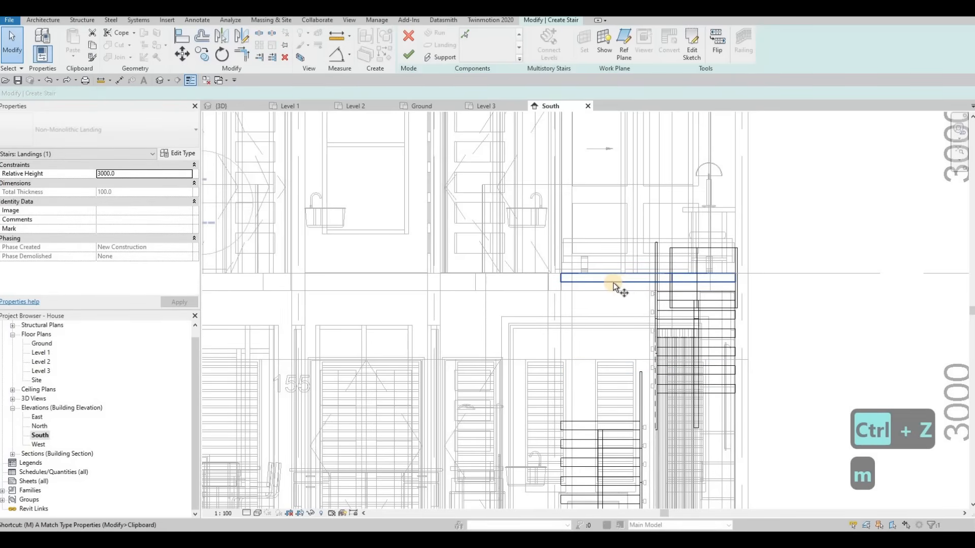
pyautogui.press('v')
pyautogui.click(612, 282)
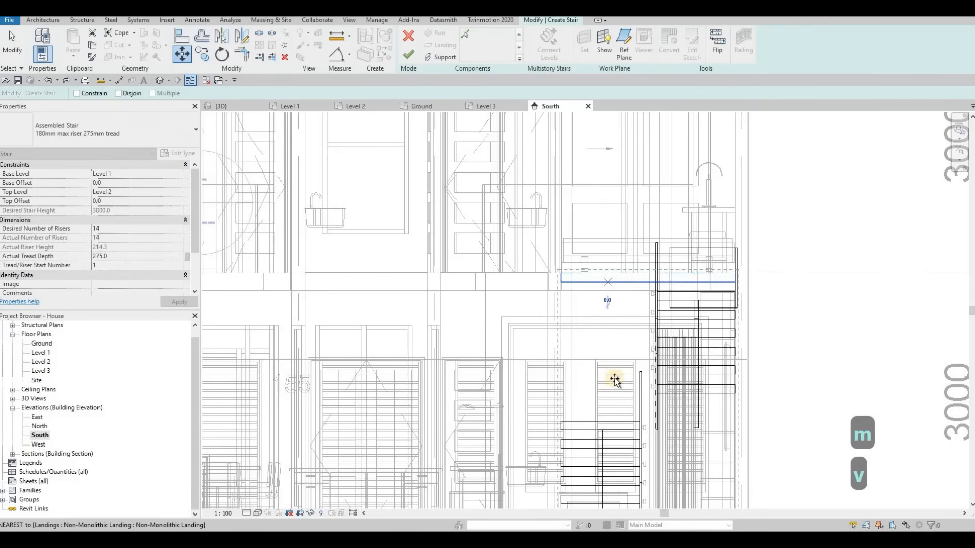
pyautogui.click(604, 421)
pyautogui.press('Escape')
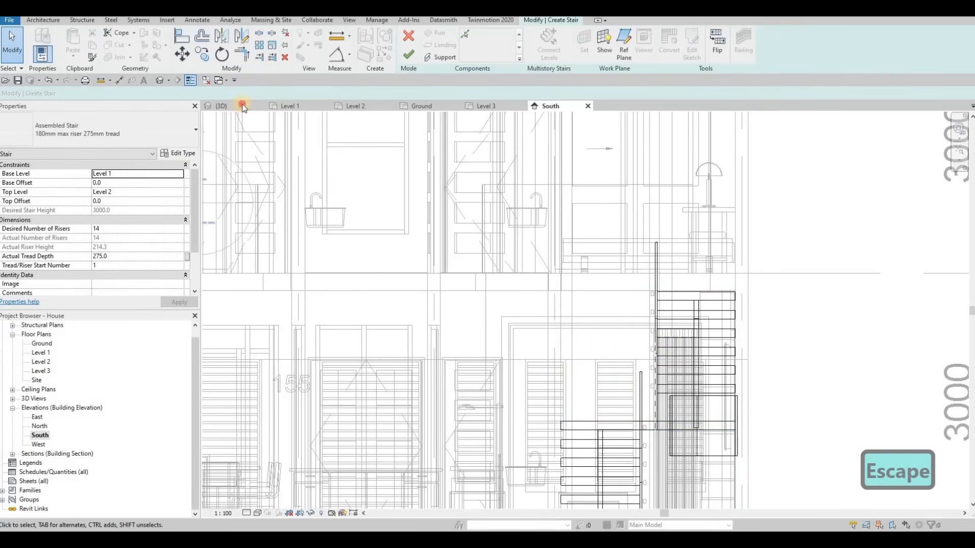
# Reposition the sketched landing upward to a relative height of 1500 mm.
pyautogui.click(222, 106)
pyautogui.moveTo(522, 408)
pyautogui.keyDown('shift'); pyautogui.mouseDown(button='middle')
pyautogui.moveTo(448, 466)
pyautogui.moveTo(630, 385)
pyautogui.moveTo(592, 391)
pyautogui.moveTo(587, 405)
pyautogui.moveTo(575, 400)
pyautogui.moveTo(565, 437)
pyautogui.mouseUp(button='middle'); pyautogui.keyUp('shift')
pyautogui.click(565, 437)
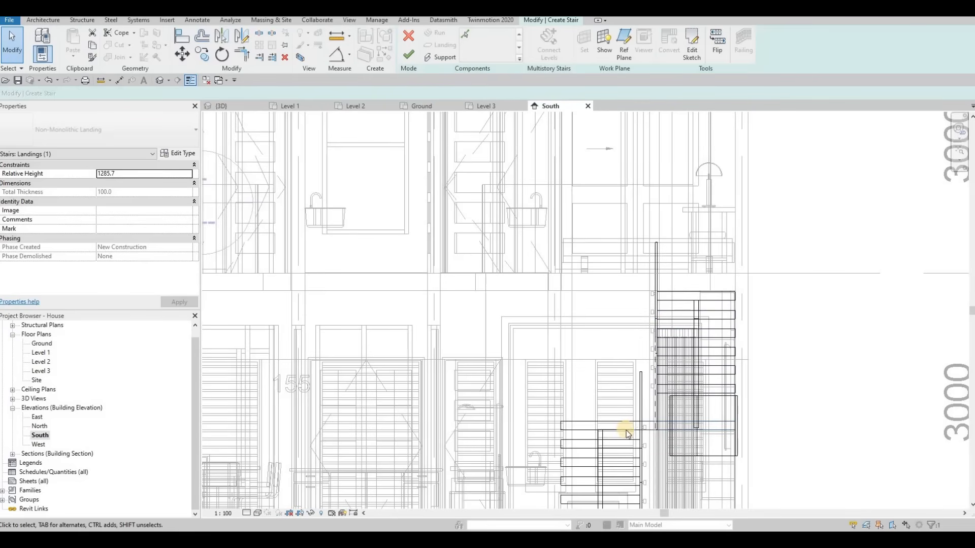
pyautogui.press('Escape')
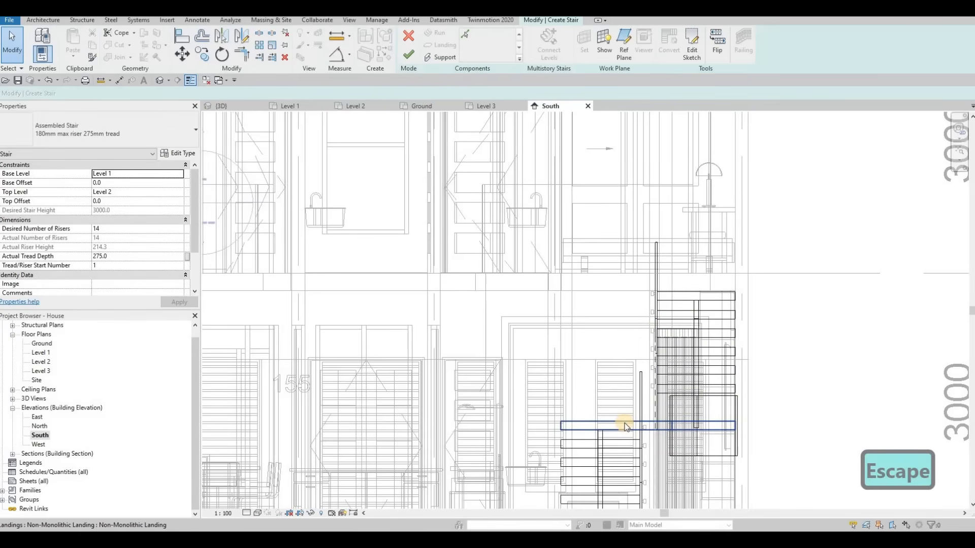
pyautogui.click(626, 427)
pyautogui.press('Up')
pyautogui.press('Up')
pyautogui.press('Up')
pyautogui.press('Escape')
pyautogui.click(624, 423)
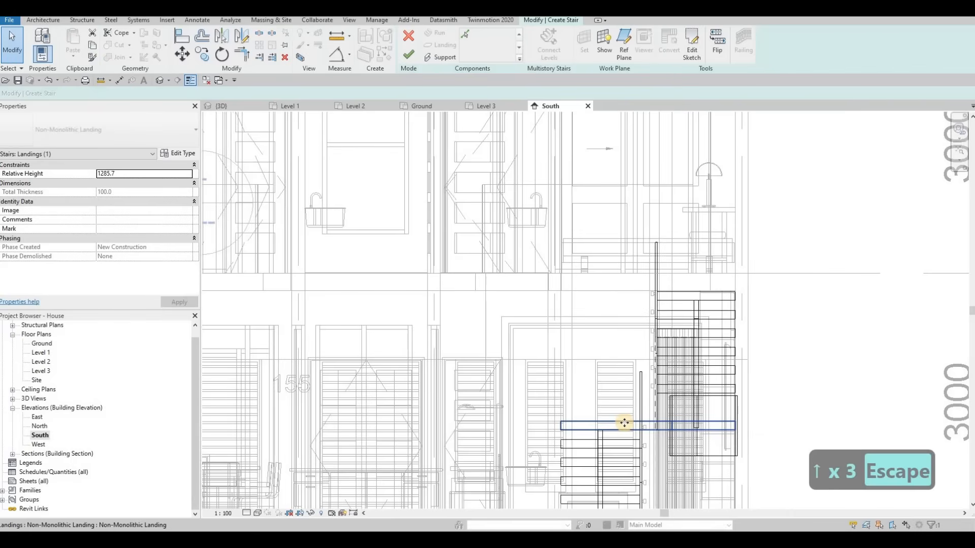
pyautogui.press('m')
pyautogui.press('v')
pyautogui.click(624, 423)
pyautogui.click(625, 412)
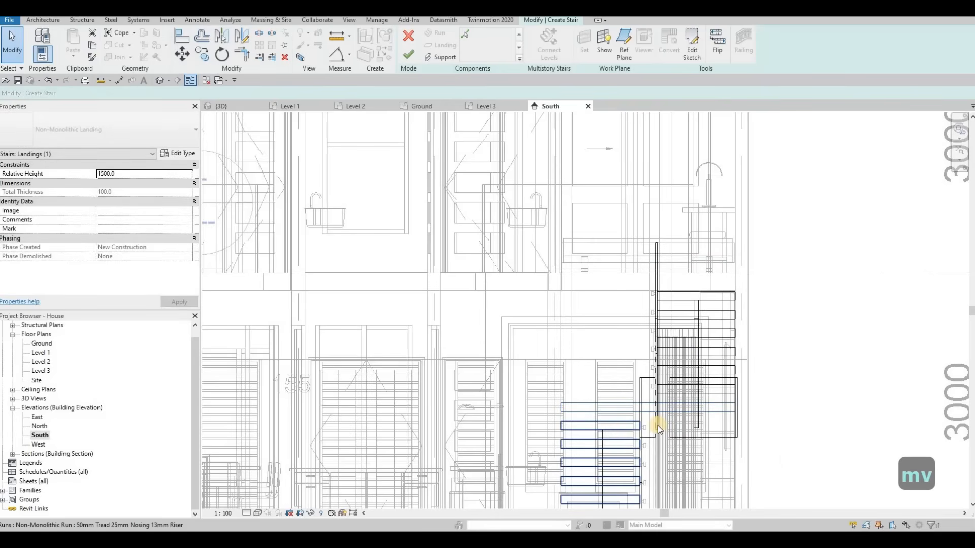
# Finish editing the stair.
pyautogui.press('Down')
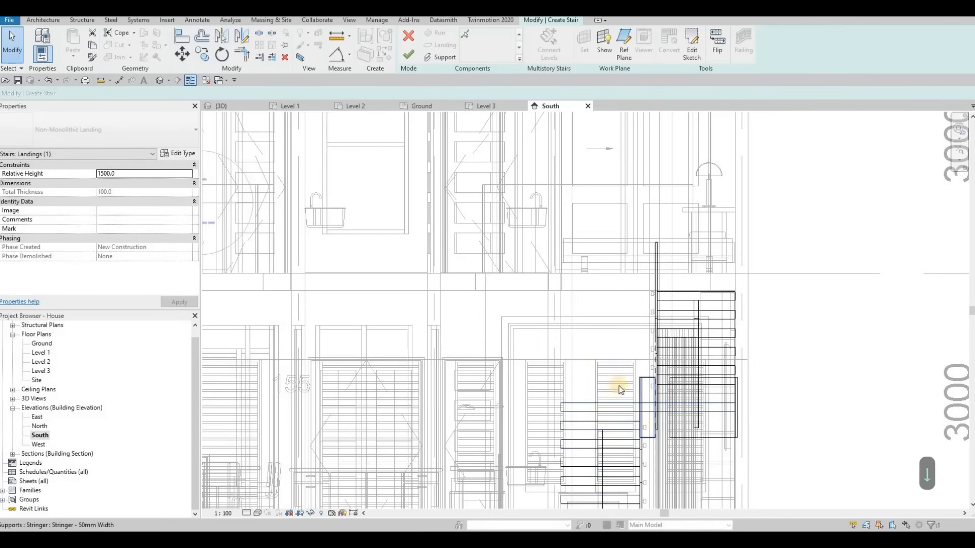
pyautogui.press('Escape')
pyautogui.click(401, 55)
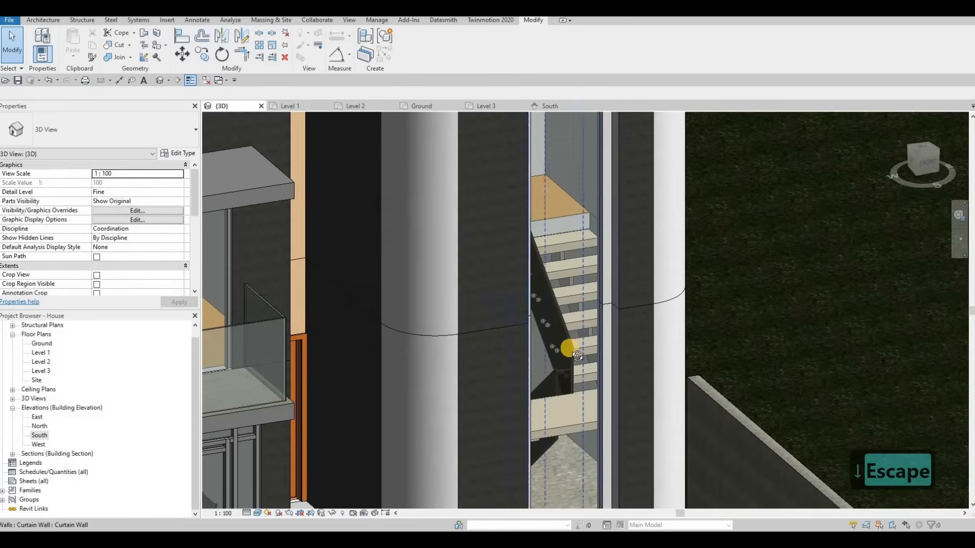
pyautogui.press('Escape')
# Orbit and zoom around the 3D model to examine the reworked stair and curved facade walls.
pyautogui.keyDown('shift'); pyautogui.moveTo(539, 380); pyautogui.dragTo(600, 406, button='middle'); pyautogui.keyUp('shift')
pyautogui.keyDown('shift'); pyautogui.moveTo(523, 419); pyautogui.dragTo(525, 354, button='middle'); pyautogui.keyUp('shift')
pyautogui.scroll(-2, 569, 314)
pyautogui.keyDown('shift'); pyautogui.moveTo(570, 314); pyautogui.dragTo(581, 224, button='middle'); pyautogui.keyUp('shift')
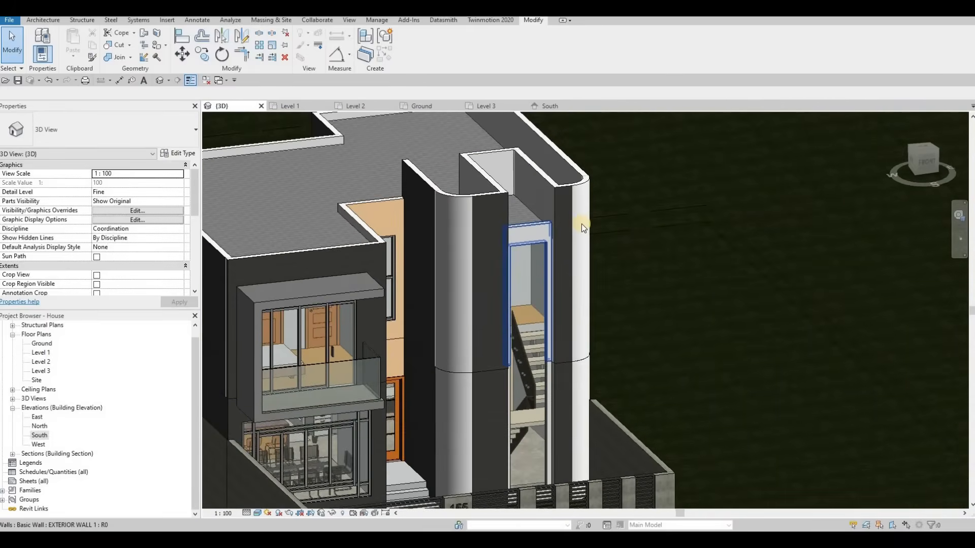
pyautogui.scroll(2, 506, 257)
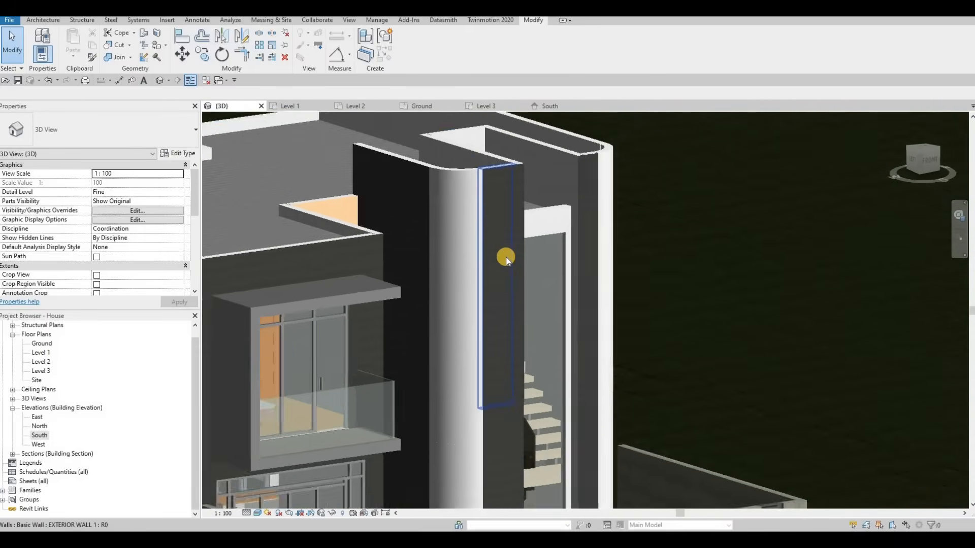
pyautogui.scroll(-4, 503, 259)
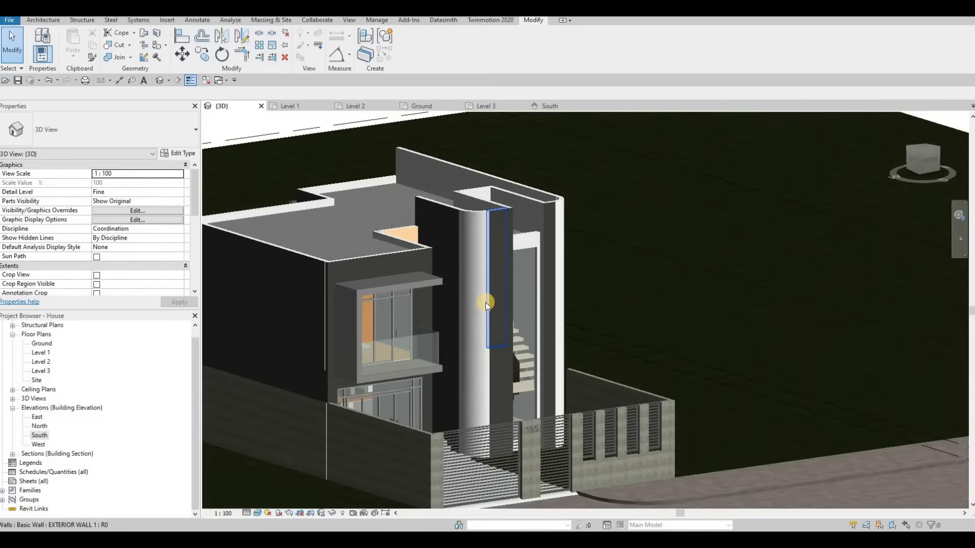
pyautogui.keyDown('shift'); pyautogui.moveTo(485, 302); pyautogui.dragTo(620, 273, button='middle'); pyautogui.keyUp('shift')
pyautogui.scroll(2, 672, 290)
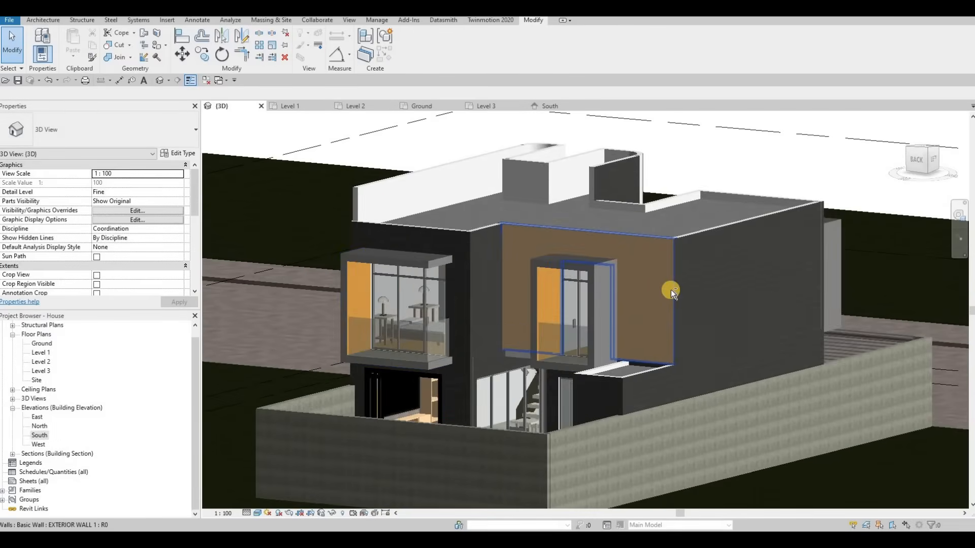
pyautogui.keyDown('shift'); pyautogui.moveTo(672, 289); pyautogui.dragTo(437, 322, button='middle'); pyautogui.keyUp('shift')
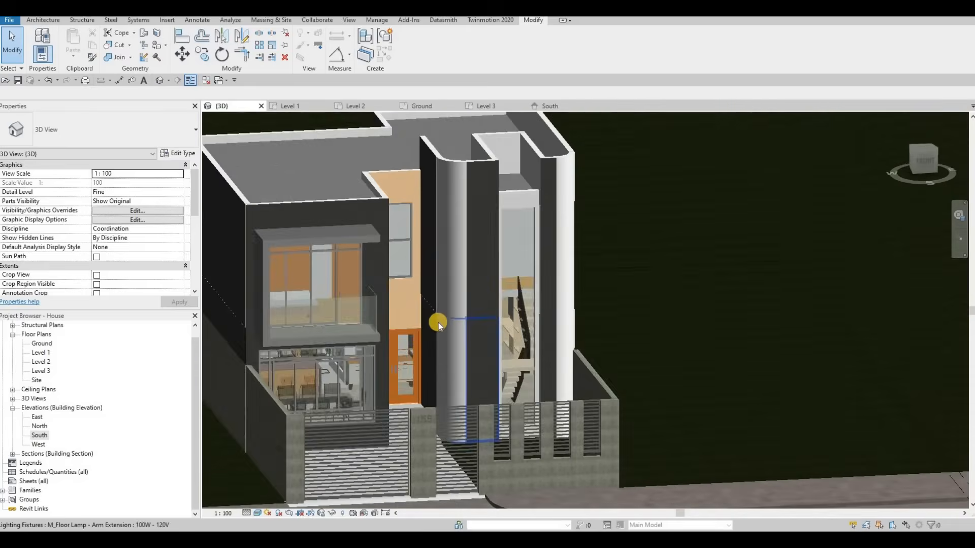
pyautogui.keyDown('shift'); pyautogui.moveTo(535, 385); pyautogui.dragTo(747, 436, button='middle'); pyautogui.keyUp('shift')
pyautogui.scroll(3, 688, 444)
pyautogui.keyDown('shift'); pyautogui.moveTo(797, 465); pyautogui.dragTo(319, 412, button='middle'); pyautogui.keyUp('shift')
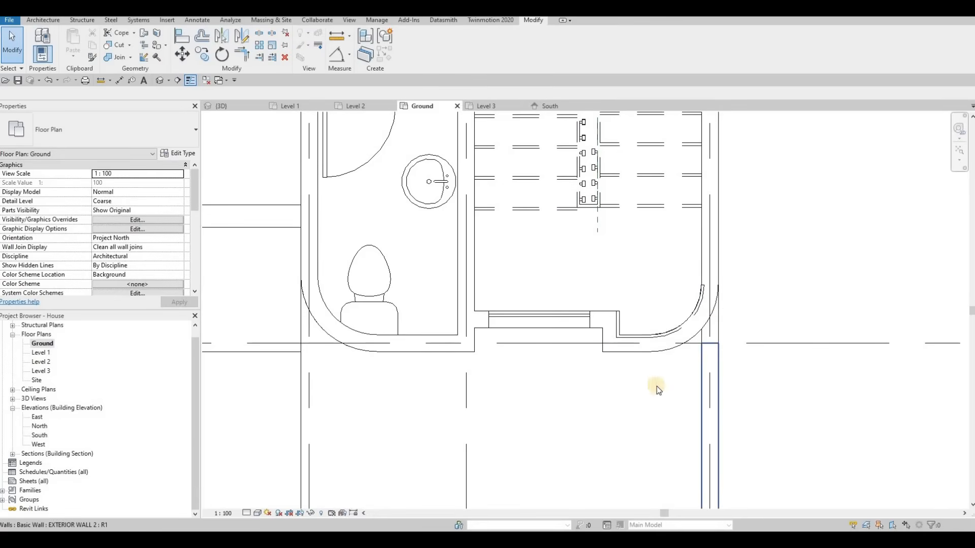
# Inspect the exterior walls around the curved stair enclosure in the Ground floor plan.
pyautogui.scroll(-5, 652, 387)
pyautogui.click(629, 358)
pyautogui.press('Escape')
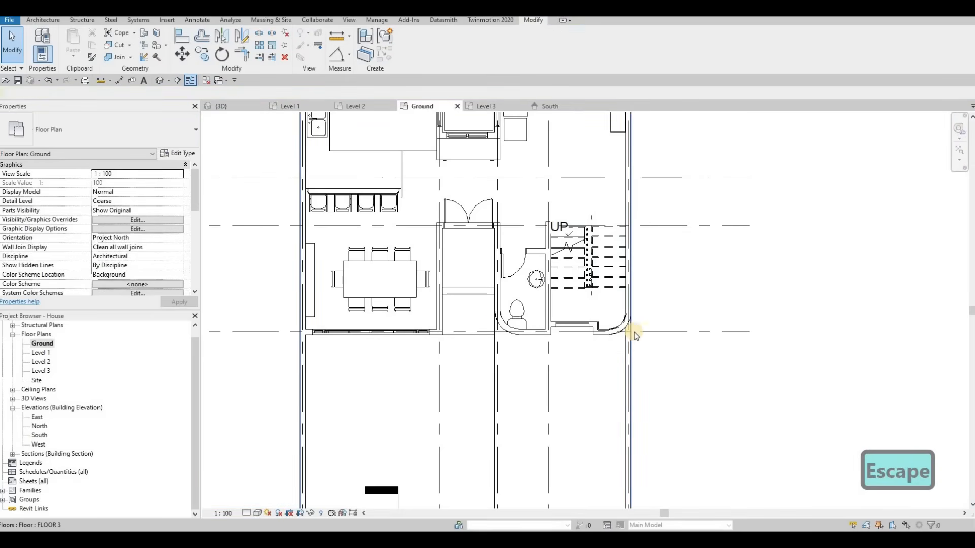
pyautogui.scroll(5, 634, 332)
pyautogui.click(634, 339)
pyautogui.press('Escape')
pyautogui.moveTo(636, 326); pyautogui.dragTo(635, 324)
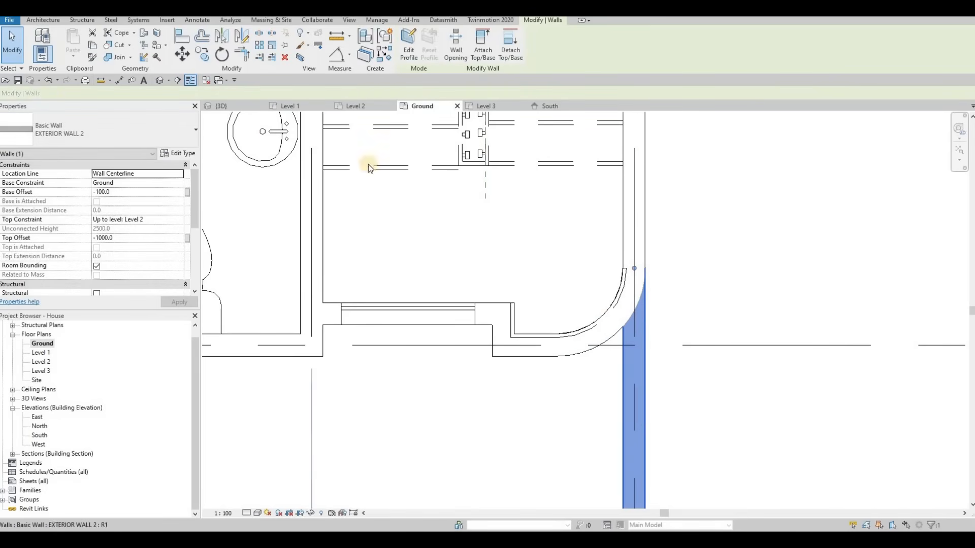
pyautogui.press('Escape')
# Orbit the 3D view and inspect the exterior walls and curtain wall at the stair enclosure.
pyautogui.click(228, 107)
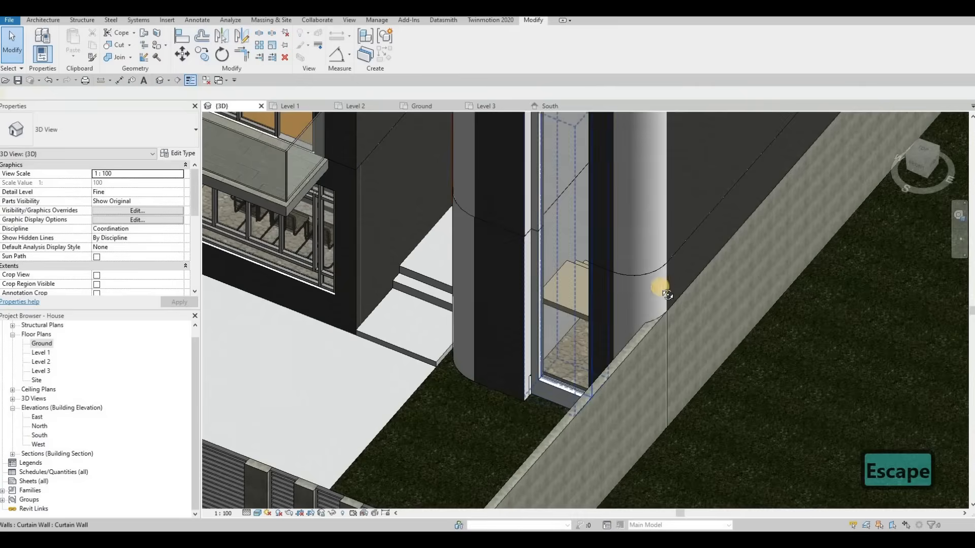
pyautogui.scroll(-1, 662, 288)
pyautogui.keyDown('shift'); pyautogui.moveTo(680, 224); pyautogui.dragTo(644, 284, button='middle'); pyautogui.keyUp('shift')
pyautogui.keyDown('shift'); pyautogui.moveTo(596, 254); pyautogui.dragTo(619, 388, button='middle'); pyautogui.keyUp('shift')
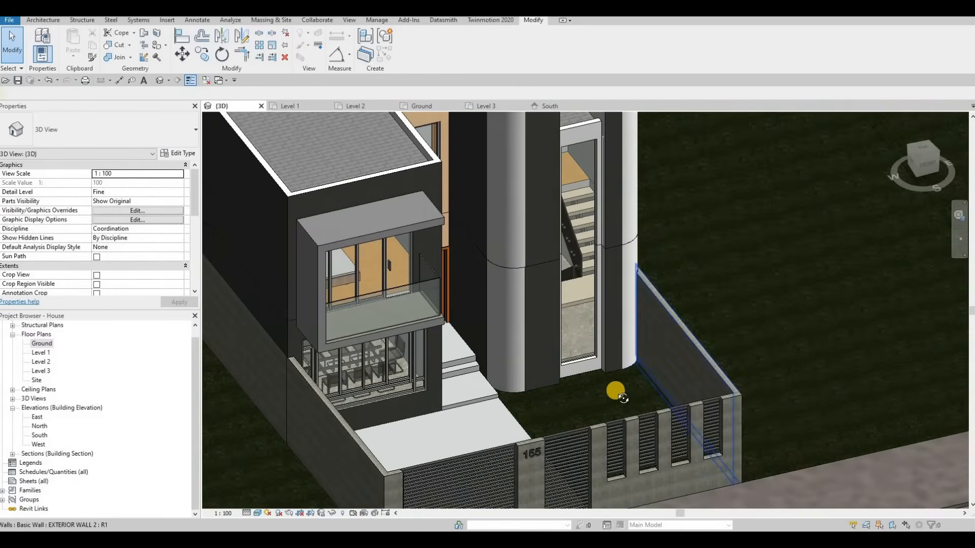
pyautogui.scroll(2, 561, 407)
pyautogui.keyDown('shift'); pyautogui.moveTo(560, 407); pyautogui.dragTo(678, 253, button='middle'); pyautogui.keyUp('shift')
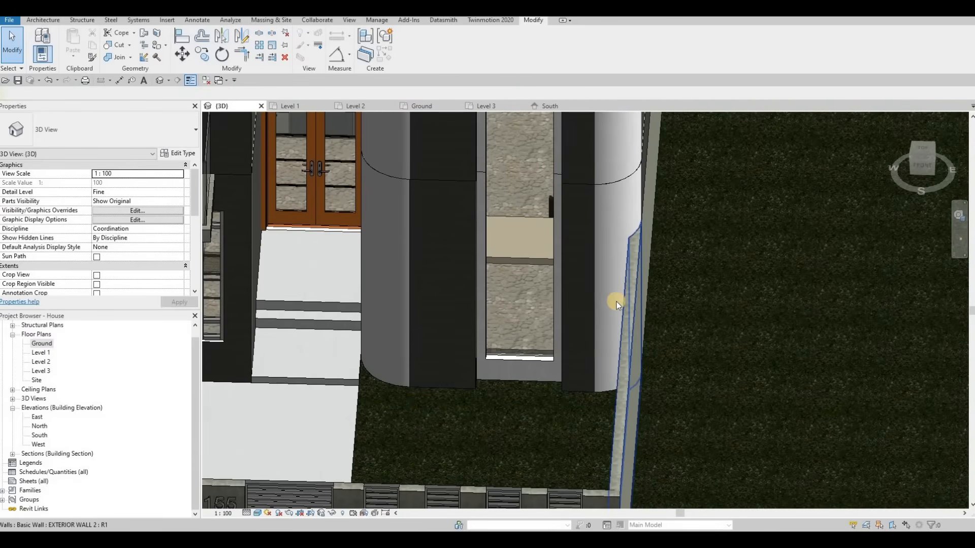
pyautogui.scroll(-1, 616, 330)
pyautogui.keyDown('shift'); pyautogui.moveTo(616, 330); pyautogui.dragTo(739, 462, button='middle'); pyautogui.keyUp('shift')
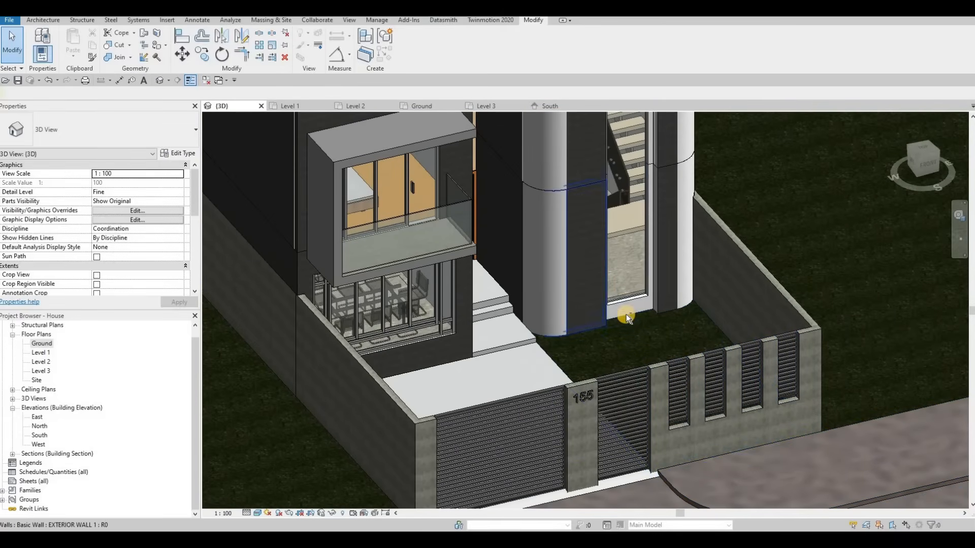
pyautogui.keyDown('shift'); pyautogui.moveTo(613, 283); pyautogui.dragTo(622, 298, button='middle'); pyautogui.keyUp('shift')
pyautogui.click(622, 300)
pyautogui.press('Escape')
pyautogui.click(630, 300)
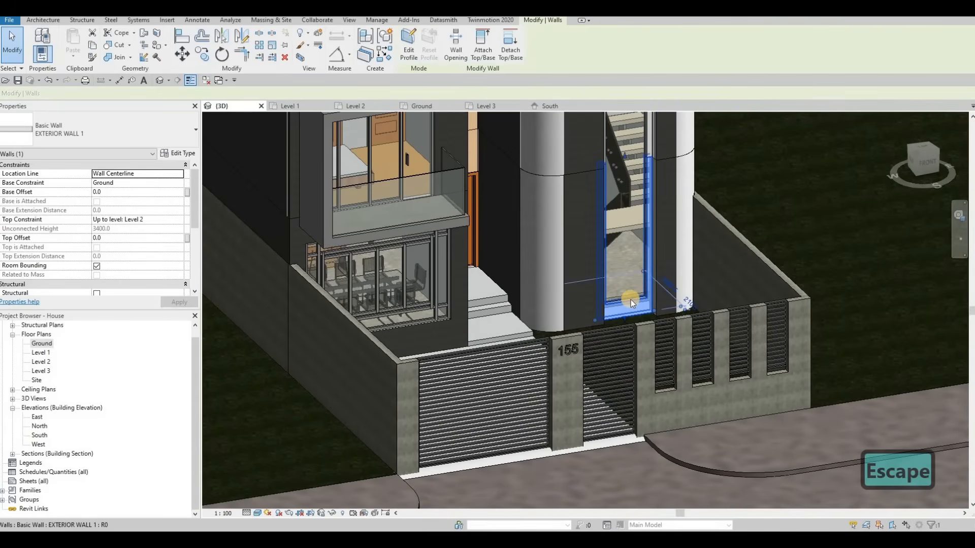
pyautogui.press('Escape')
pyautogui.click(631, 299)
pyautogui.press('Escape')
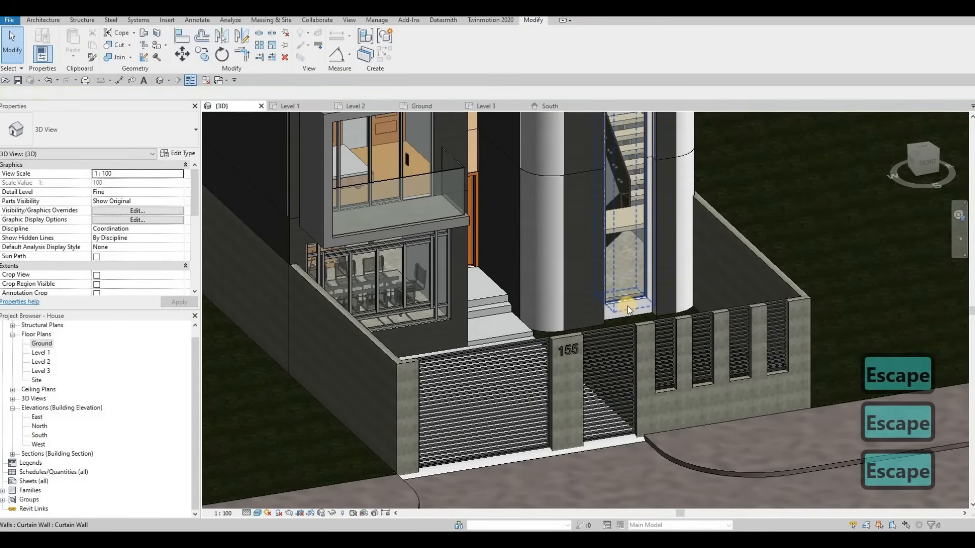
pyautogui.moveTo(627, 297); pyautogui.dragTo(626, 275)
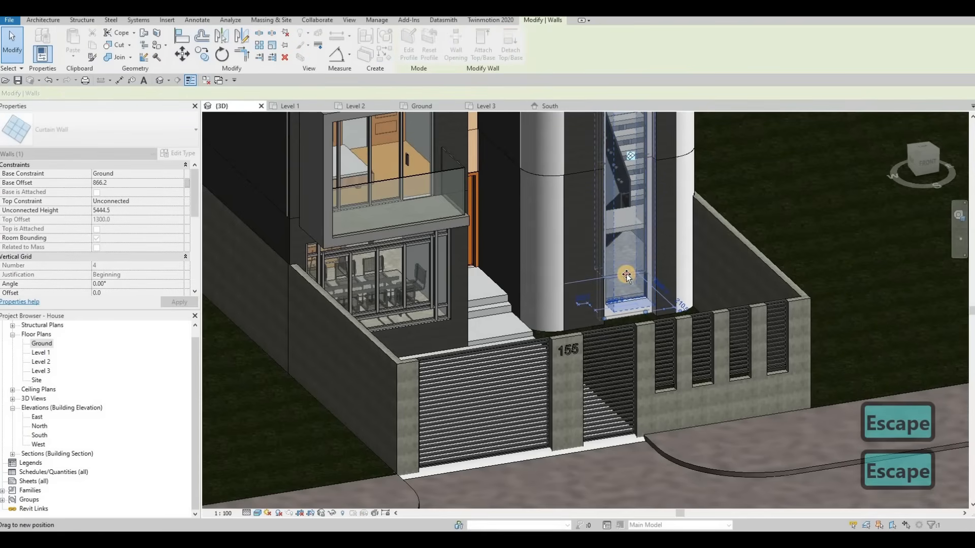
pyautogui.press('Escape')
pyautogui.keyDown('shift'); pyautogui.moveTo(652, 297); pyautogui.dragTo(656, 235, button='middle'); pyautogui.keyUp('shift')
pyautogui.scroll(3, 659, 274)
pyautogui.scroll(3, 427, 190)
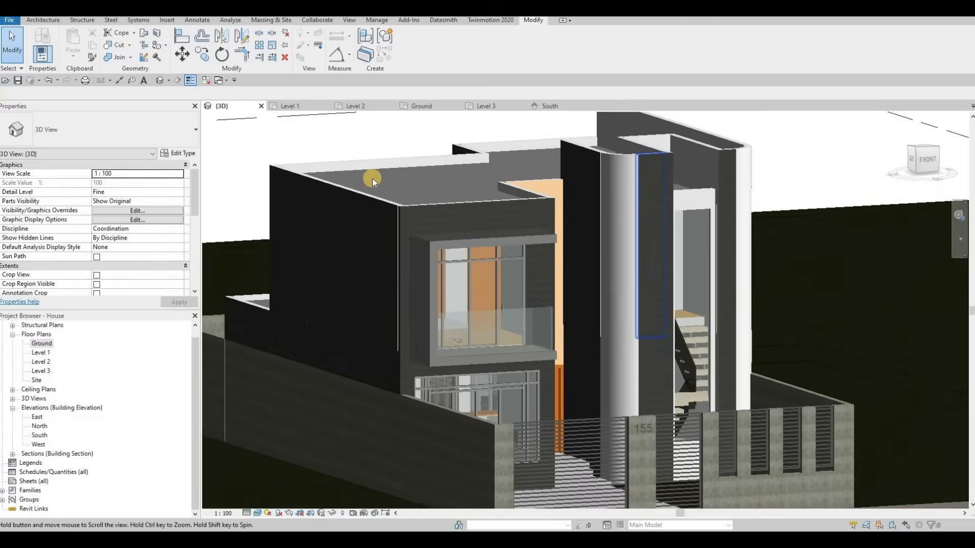
pyautogui.press('Escape')
pyautogui.press('Escape')
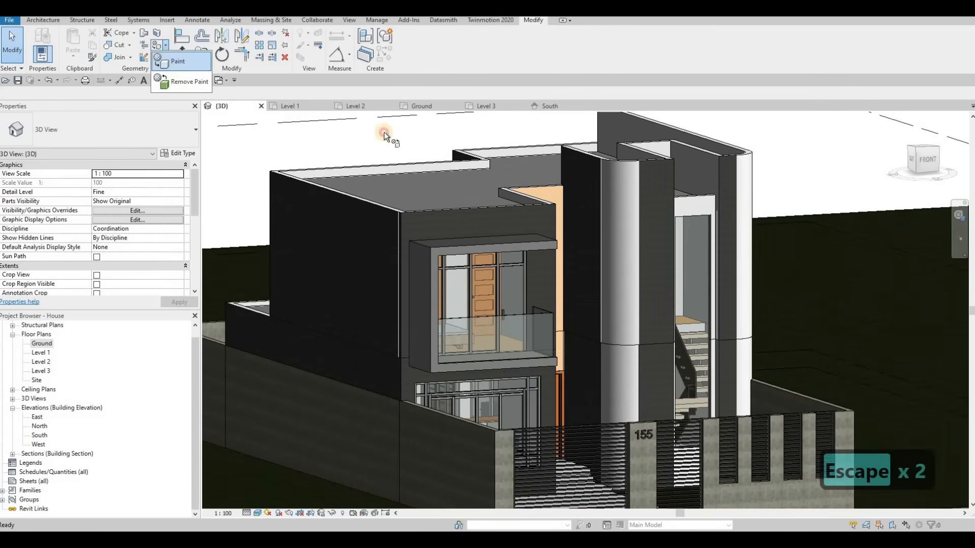
# Use Remove Paint to strip the painted material from the curved stair enclosure wall faces.
pyautogui.click(654, 189)
pyautogui.click(578, 187)
pyautogui.click(664, 360)
pyautogui.click(614, 355)
pyautogui.click(600, 329)
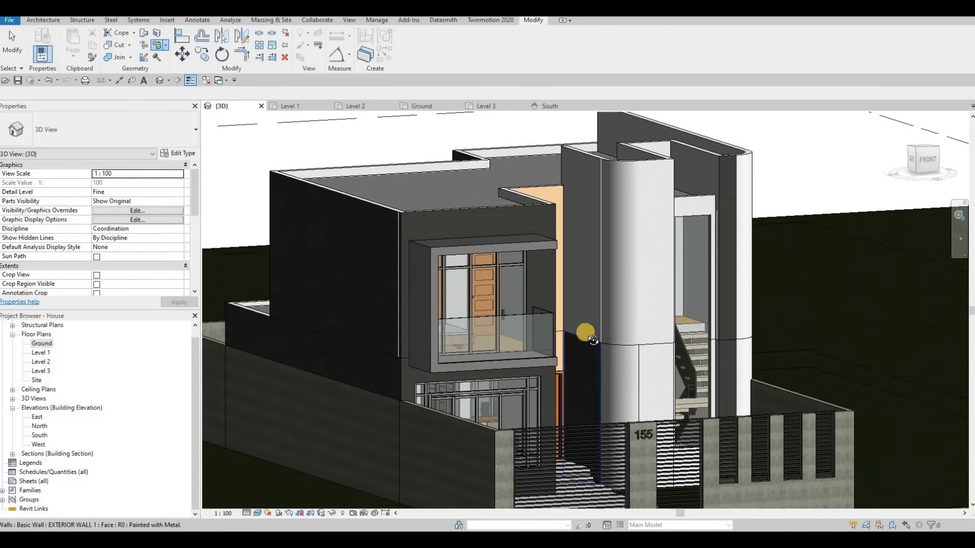
# Remove the paint from the long side exterior wall faces beside the stair enclosure.
pyautogui.moveTo(716, 210)
pyautogui.keyDown('shift'); pyautogui.mouseDown(button='middle')
pyautogui.moveTo(670, 235)
pyautogui.moveTo(671, 274)
pyautogui.mouseUp(button='middle'); pyautogui.keyUp('shift')
pyautogui.click(673, 325)
pyautogui.click(678, 377)
pyautogui.keyDown('shift'); pyautogui.moveTo(622, 371); pyautogui.dragTo(745, 233, button='middle'); pyautogui.keyUp('shift')
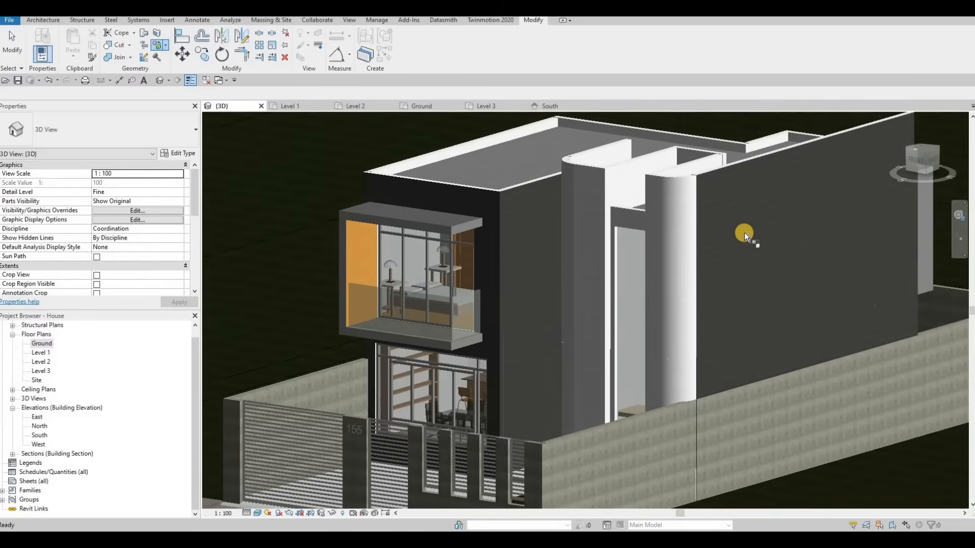
pyautogui.click(738, 339)
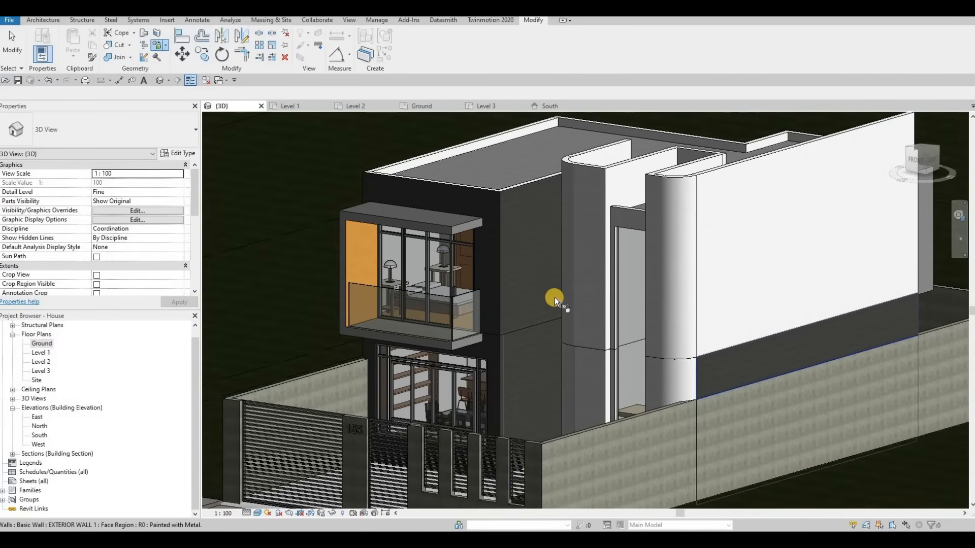
# Remove the paint from the front exterior wall faces around the balcony and upper window.
pyautogui.moveTo(555, 318)
pyautogui.keyDown('shift'); pyautogui.mouseDown(button='middle')
pyautogui.moveTo(519, 269)
pyautogui.moveTo(528, 289)
pyautogui.mouseUp(button='middle'); pyautogui.keyUp('shift')
pyautogui.click(523, 334)
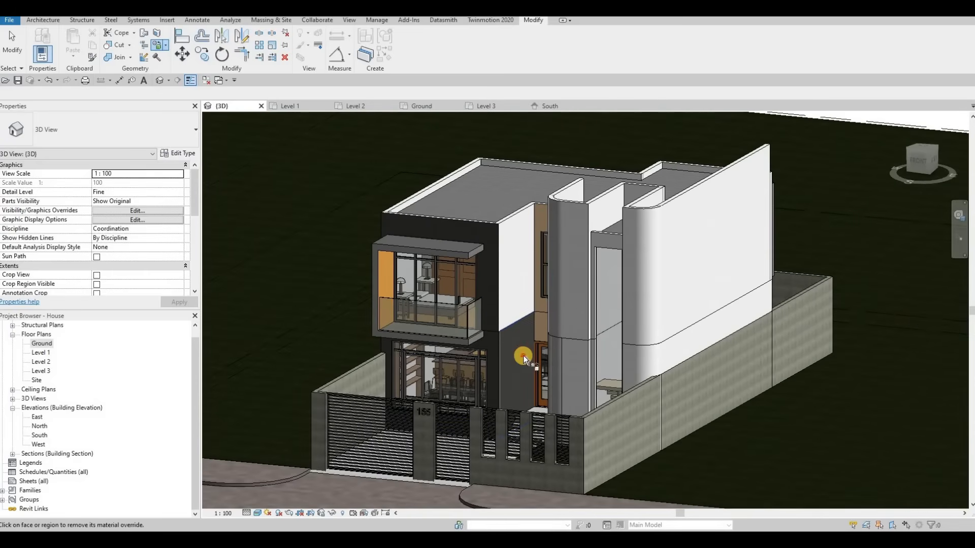
pyautogui.click(497, 351)
pyautogui.click(495, 349)
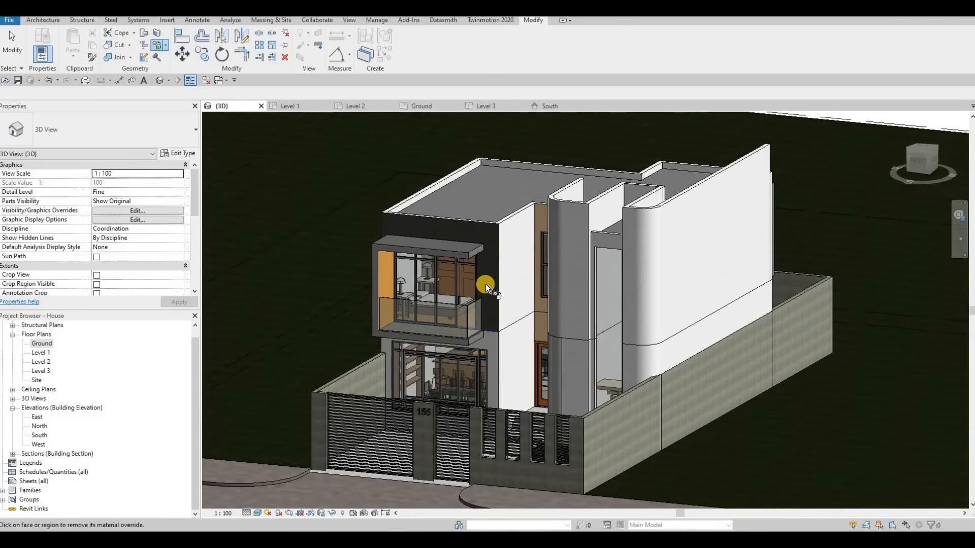
pyautogui.click(496, 287)
pyautogui.moveTo(582, 307)
pyautogui.keyDown('shift'); pyautogui.mouseDown(button='middle')
pyautogui.moveTo(519, 248)
pyautogui.moveTo(518, 230)
pyautogui.mouseUp(button='middle'); pyautogui.keyUp('shift')
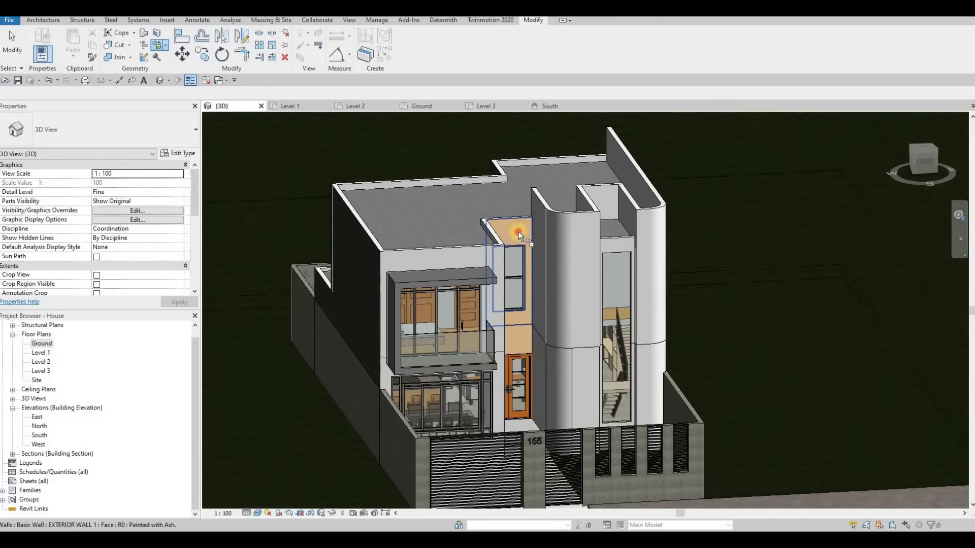
pyautogui.click(520, 338)
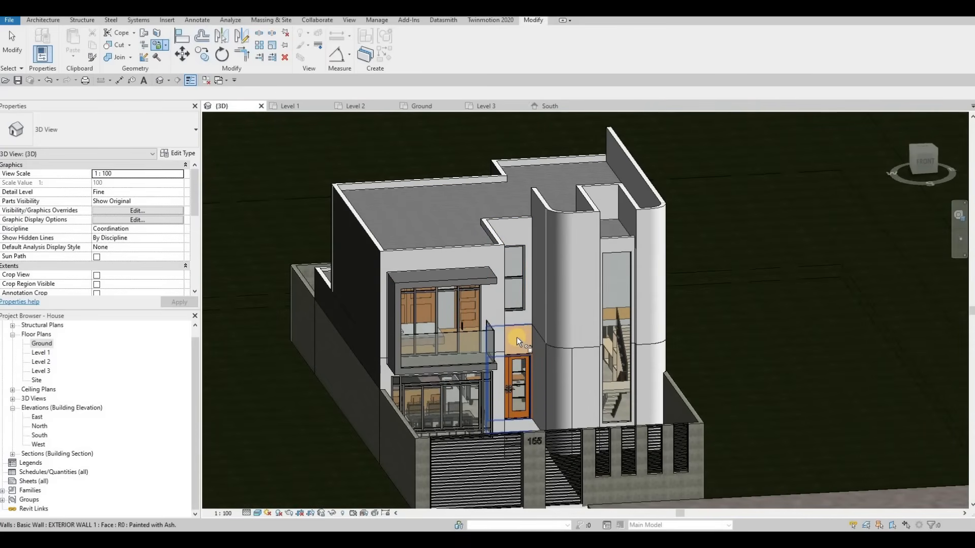
# Remove the paint from the front wall faces around the entry door.
pyautogui.moveTo(414, 301)
pyautogui.keyDown('shift'); pyautogui.mouseDown(button='middle')
pyautogui.moveTo(364, 398)
pyautogui.moveTo(379, 385)
pyautogui.moveTo(315, 387)
pyautogui.moveTo(433, 325)
pyautogui.moveTo(460, 323)
pyautogui.moveTo(492, 345)
pyautogui.moveTo(452, 334)
pyautogui.mouseUp(button='middle'); pyautogui.keyUp('shift')
pyautogui.click(441, 319)
pyautogui.click(467, 352)
# Remove the paint from the rear exterior wall faces near the back courtyard.
pyautogui.keyDown('shift'); pyautogui.moveTo(573, 317); pyautogui.dragTo(615, 401, button='middle'); pyautogui.keyUp('shift')
pyautogui.scroll(3, 616, 401)
pyautogui.click(516, 395)
pyautogui.keyDown('shift'); pyautogui.moveTo(516, 395); pyautogui.dragTo(648, 398, button='middle'); pyautogui.keyUp('shift')
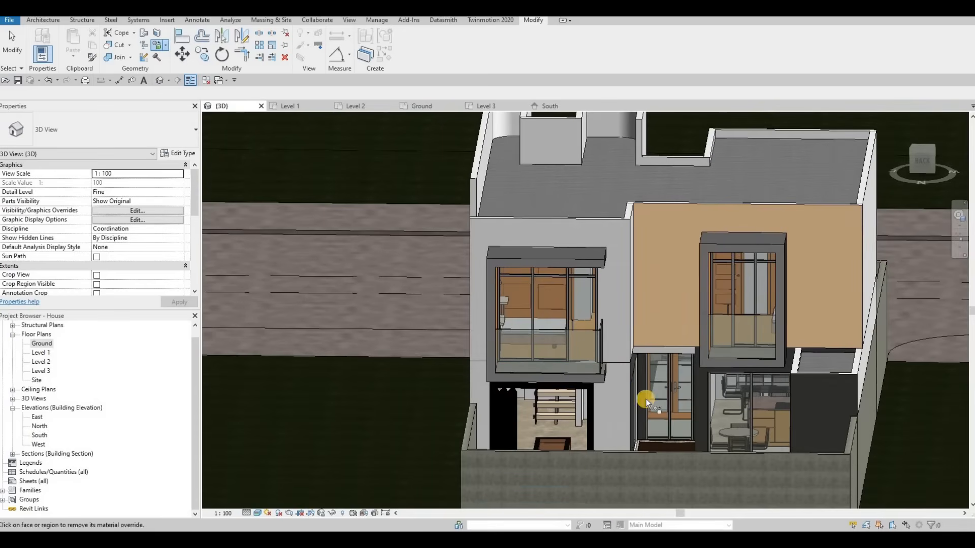
pyautogui.keyDown('shift'); pyautogui.moveTo(536, 413); pyautogui.dragTo(627, 323, button='middle'); pyautogui.keyUp('shift')
pyautogui.scroll(2, 457, 368)
pyautogui.click(471, 399)
pyautogui.scroll(-2, 471, 400)
pyautogui.click(683, 334)
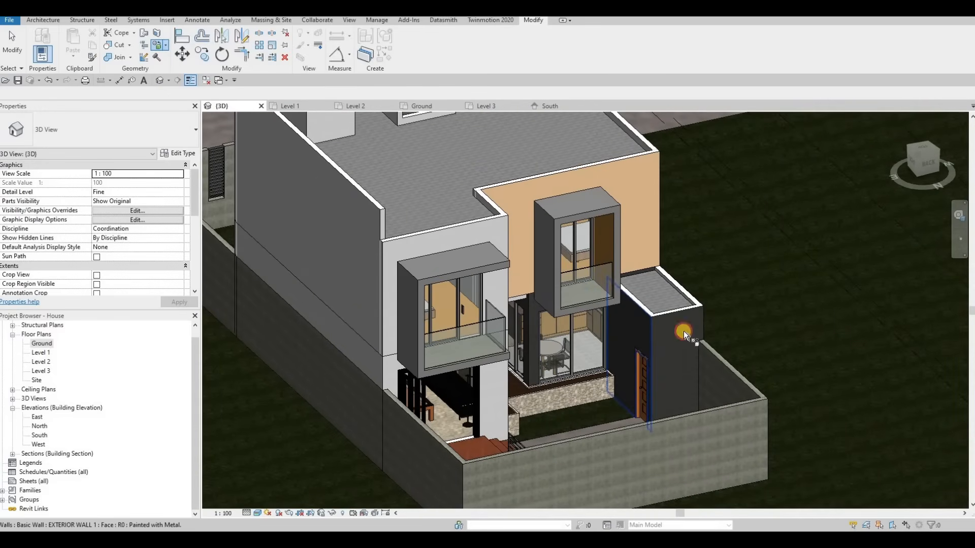
# Remove the paint from the rear ground-floor wall faces around the sliding door opening.
pyautogui.keyDown('shift'); pyautogui.moveTo(459, 296); pyautogui.dragTo(477, 277, button='middle'); pyautogui.keyUp('shift')
pyautogui.click(478, 277)
pyautogui.moveTo(447, 203)
pyautogui.keyDown('shift'); pyautogui.mouseDown(button='middle')
pyautogui.moveTo(614, 212)
pyautogui.moveTo(606, 220)
pyautogui.mouseUp(button='middle'); pyautogui.keyUp('shift')
pyautogui.scroll(2, 606, 221)
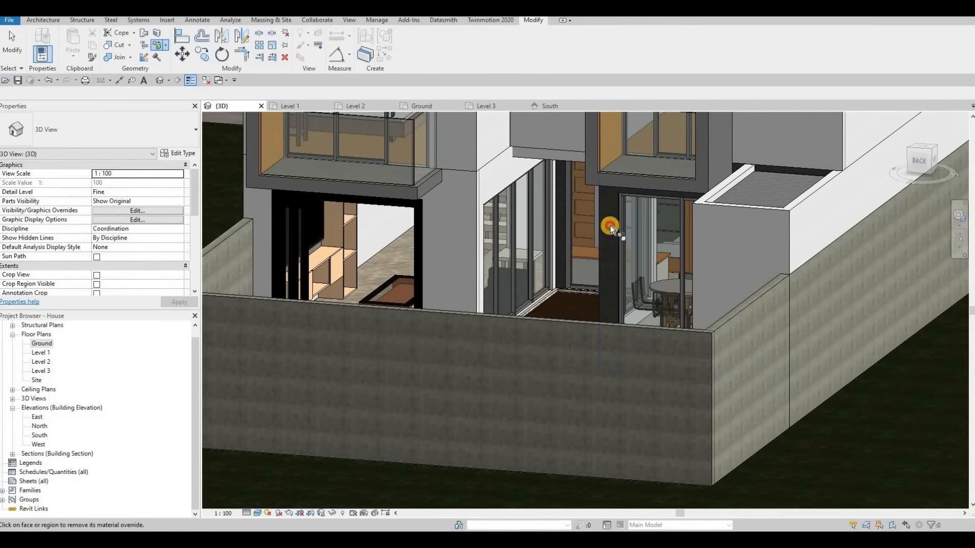
pyautogui.moveTo(687, 209)
pyautogui.keyDown('shift'); pyautogui.mouseDown(button='middle')
pyautogui.moveTo(794, 148)
pyautogui.moveTo(681, 276)
pyautogui.moveTo(783, 212)
pyautogui.moveTo(773, 228)
pyautogui.moveTo(584, 190)
pyautogui.moveTo(562, 166)
pyautogui.mouseUp(button='middle'); pyautogui.keyUp('shift')
pyautogui.scroll(2, 773, 228)
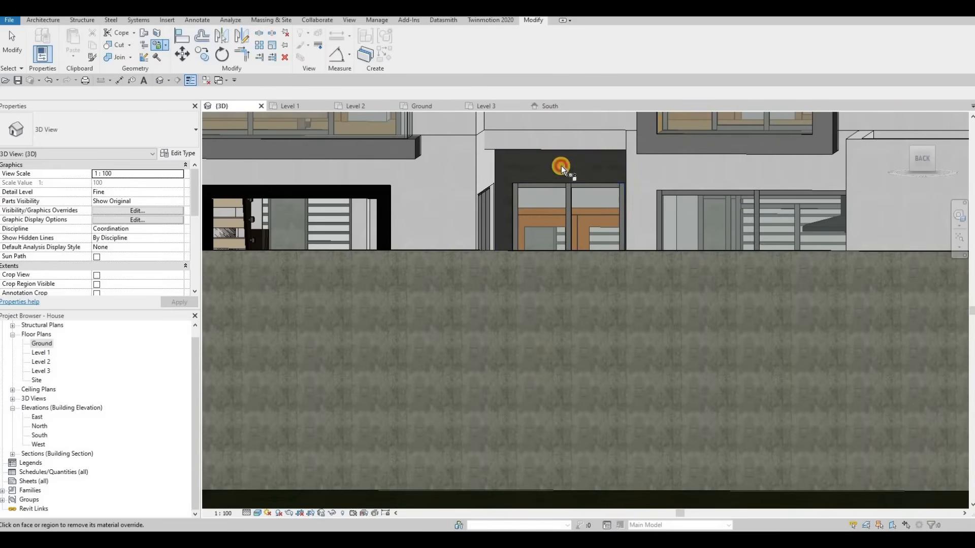
pyautogui.click(516, 184)
pyautogui.keyDown('shift'); pyautogui.moveTo(614, 245); pyautogui.dragTo(483, 322, button='middle'); pyautogui.keyUp('shift')
pyautogui.moveTo(762, 380); pyautogui.dragTo(431, 345, button='middle')
pyautogui.keyDown('shift'); pyautogui.moveTo(398, 310); pyautogui.dragTo(465, 324, button='middle'); pyautogui.keyUp('shift')
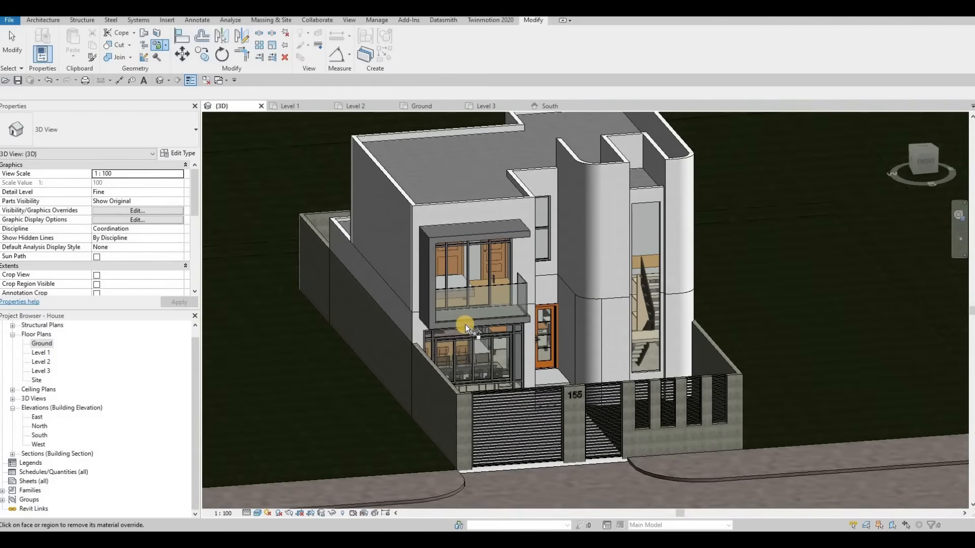